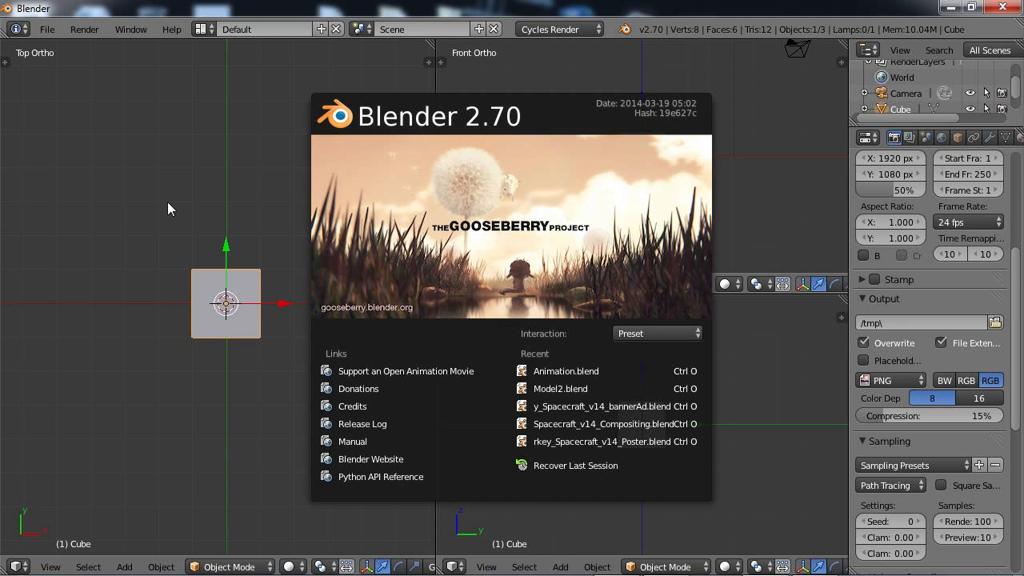
Dismiss the splash screen and widen the top-view viewport relative to the front and right views.
{"action": "left_click", "coordinate": [142, 200]}
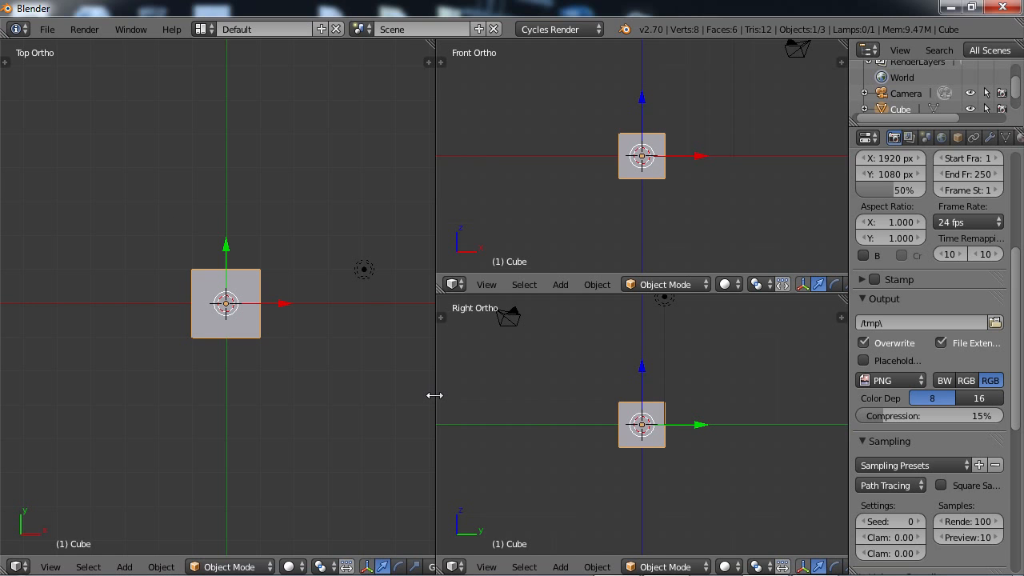
{"action": "left_click_drag", "start_coordinate": [435, 396], "coordinate": [537, 402]}
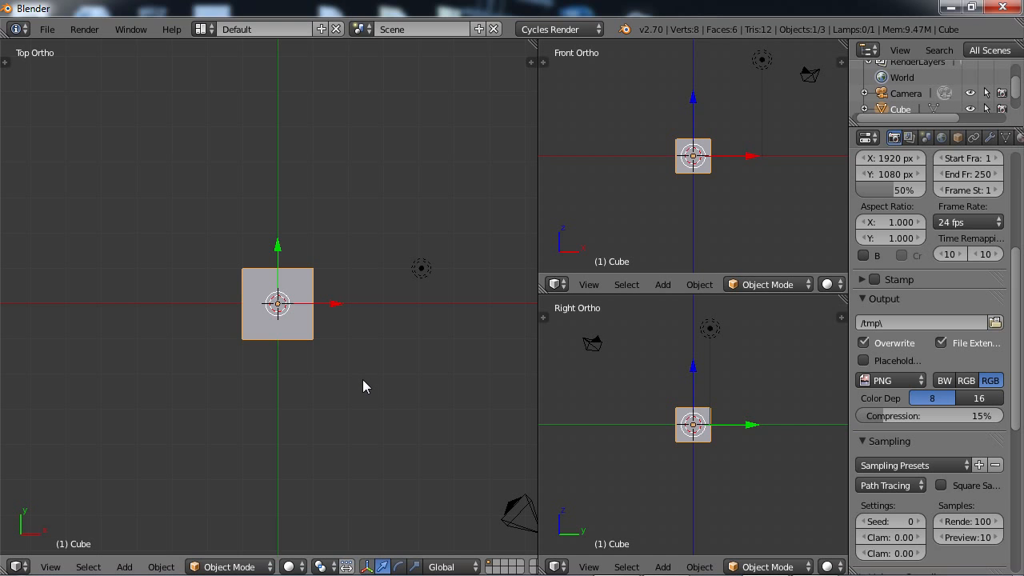
{"action": "left_click", "coordinate": [202, 32]}
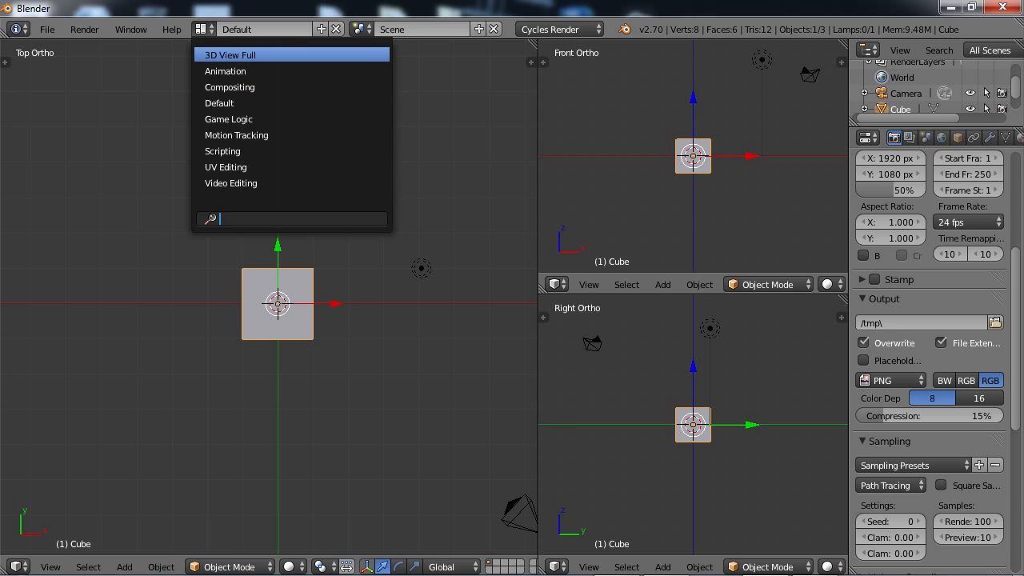
{"action": "left_click", "coordinate": [201, 30]}
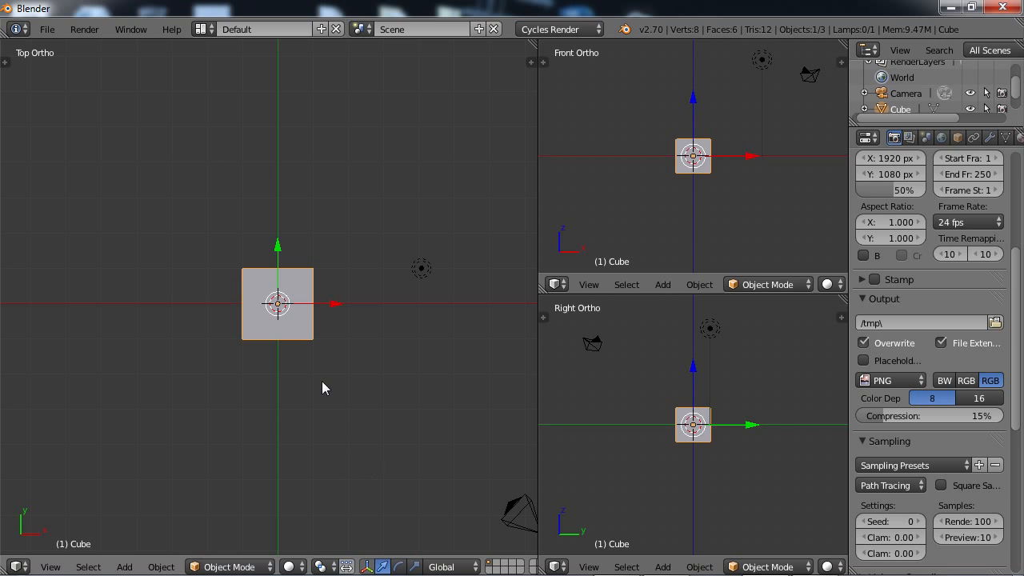
Delete the default cube from the scene.
{"action": "middle_click_drag", "start_coordinate": [348, 434], "coordinate": [245, 317]}
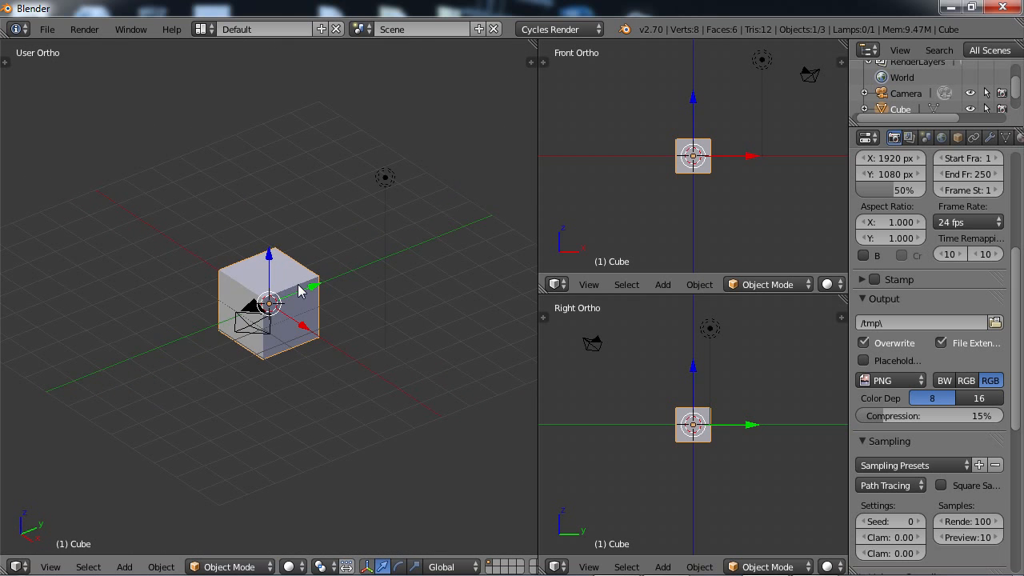
{"action": "key", "text": "x"}
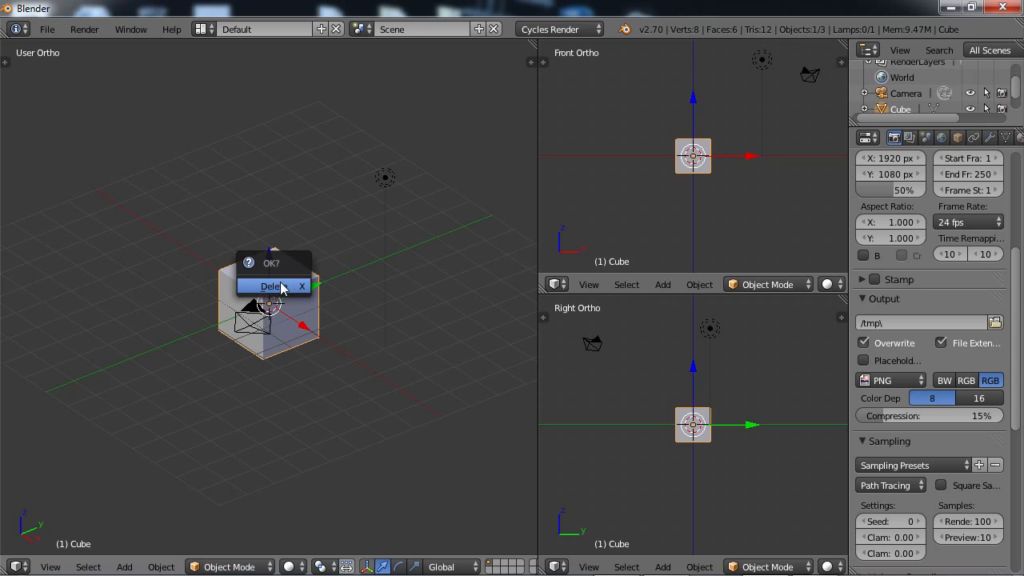
{"action": "left_click", "coordinate": [282, 285]}
{"action": "middle_click_drag", "start_coordinate": [315, 359], "coordinate": [338, 370]}
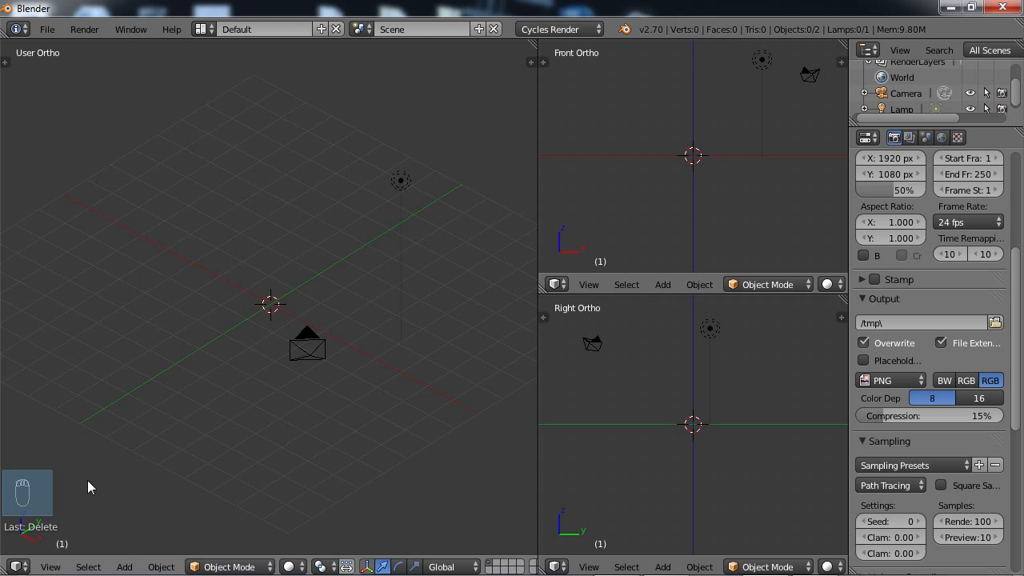
{"action": "key", "text": "t"}
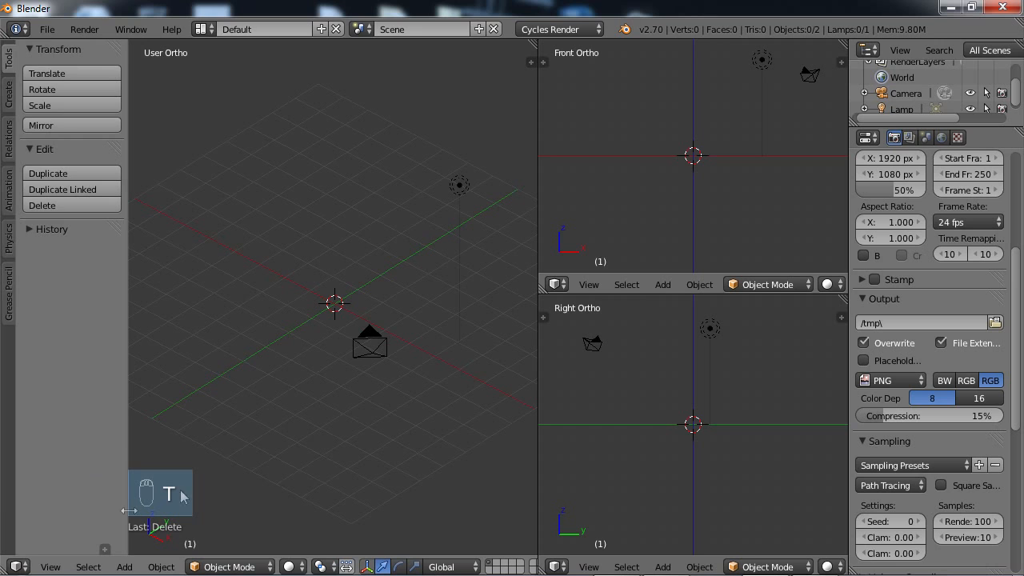
{"action": "key", "text": "t"}
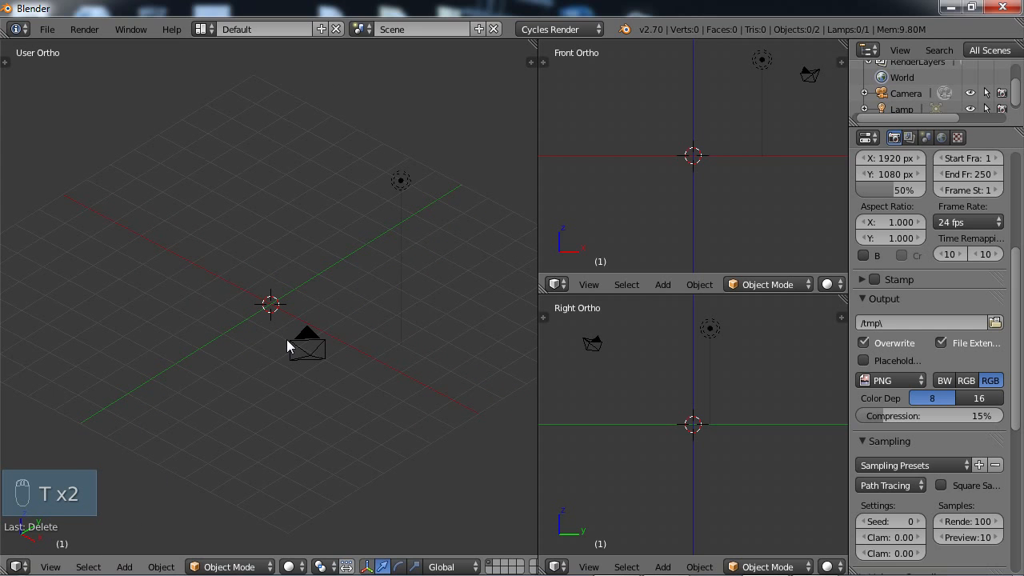
Add a monkey mesh at the origin and raise it along the Z axis until its chin sits at ground level.
{"action": "key", "text": "shift+a"}
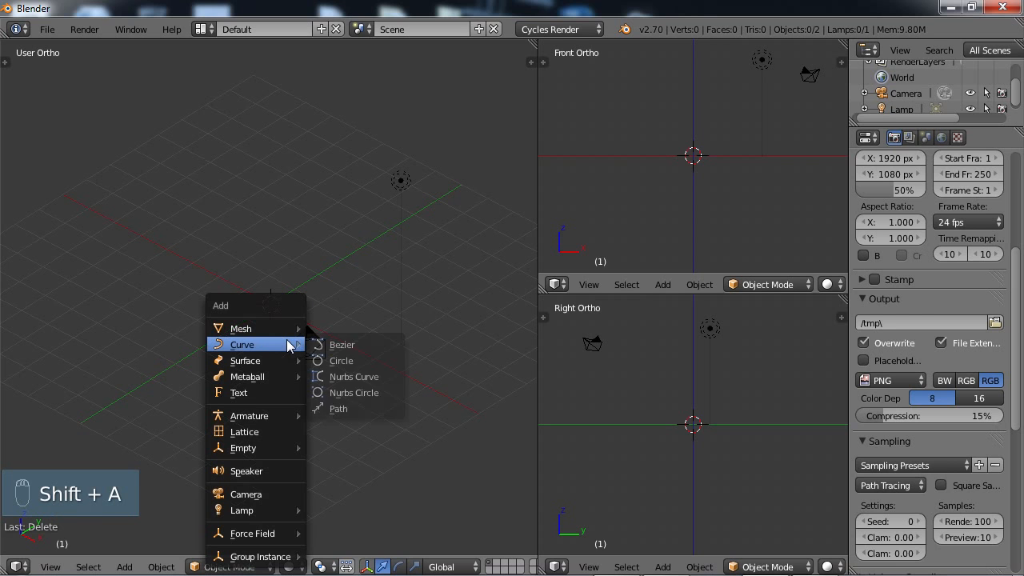
{"action": "mouse_move", "coordinate": [269, 328]}
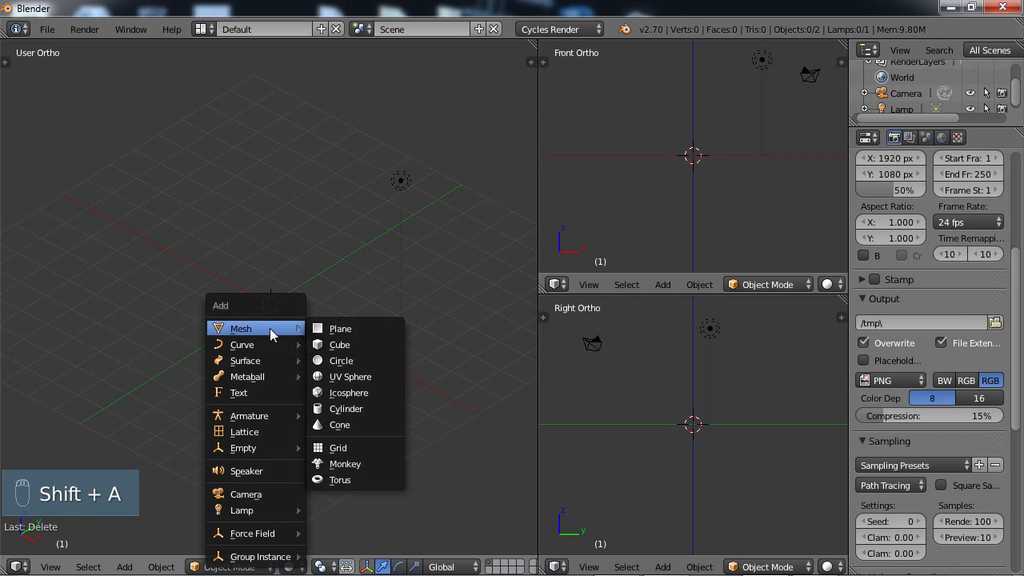
{"action": "left_click", "coordinate": [341, 464]}
{"action": "middle_click_drag", "start_coordinate": [304, 424], "coordinate": [368, 409]}
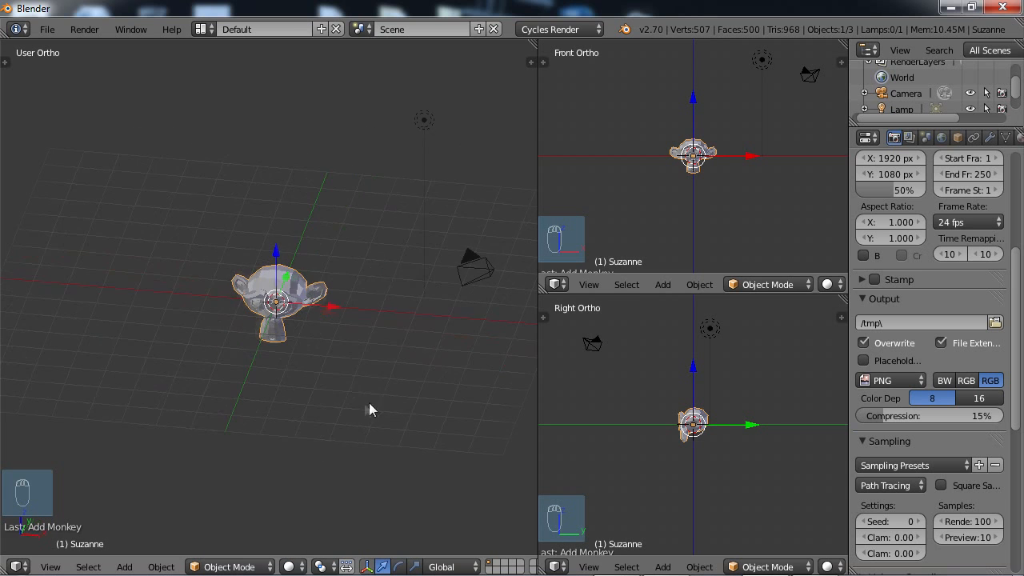
{"action": "left_click_drag", "start_coordinate": [281, 245], "coordinate": [278, 217]}
{"action": "left_click", "coordinate": [278, 218]}
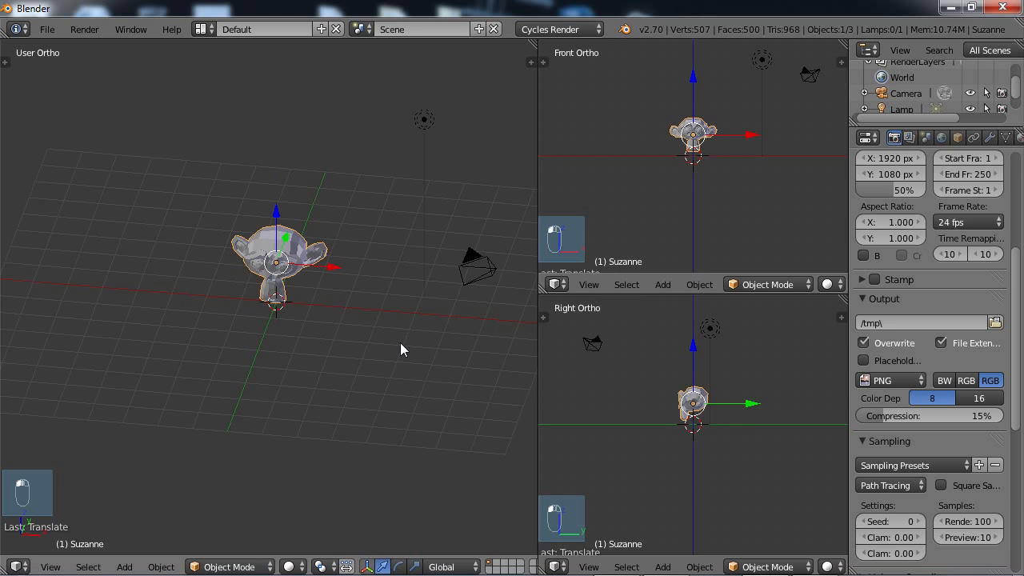
Add a Subdivision Surface modifier to the monkey and set its view subdivisions to 2.
{"action": "middle_click_drag", "start_coordinate": [400, 342], "coordinate": [349, 325]}
{"action": "scroll", "coordinate": [324, 392], "scroll_direction": "up", "scroll_amount": 2}
{"action": "scroll", "coordinate": [321, 403], "scroll_direction": "up", "scroll_amount": 1}
{"action": "scroll", "coordinate": [307, 331], "scroll_direction": "up", "scroll_amount": 1}
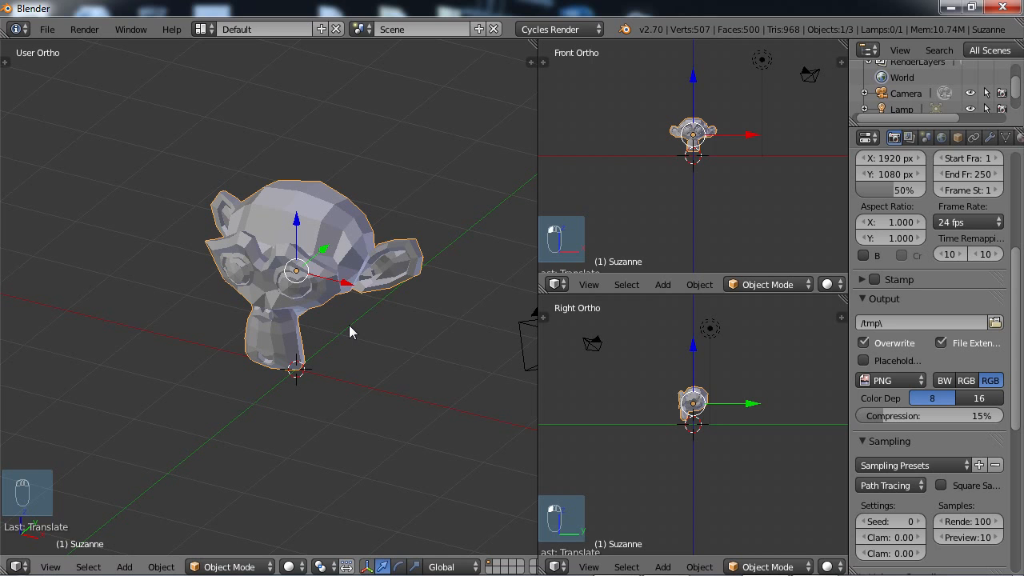
{"action": "scroll", "coordinate": [349, 324], "scroll_direction": "down", "scroll_amount": 2}
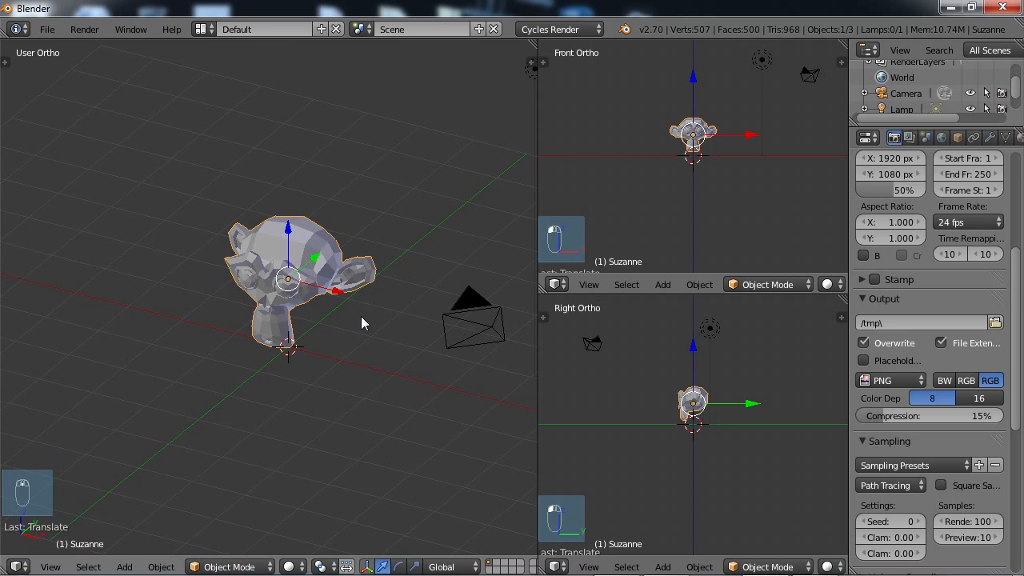
{"action": "left_click", "coordinate": [990, 138]}
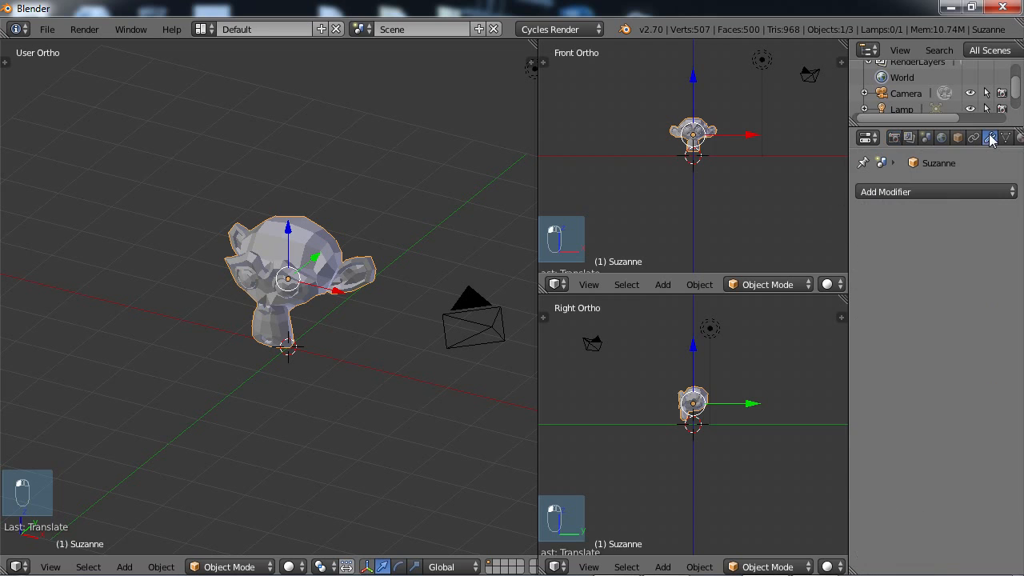
{"action": "left_click", "coordinate": [901, 194]}
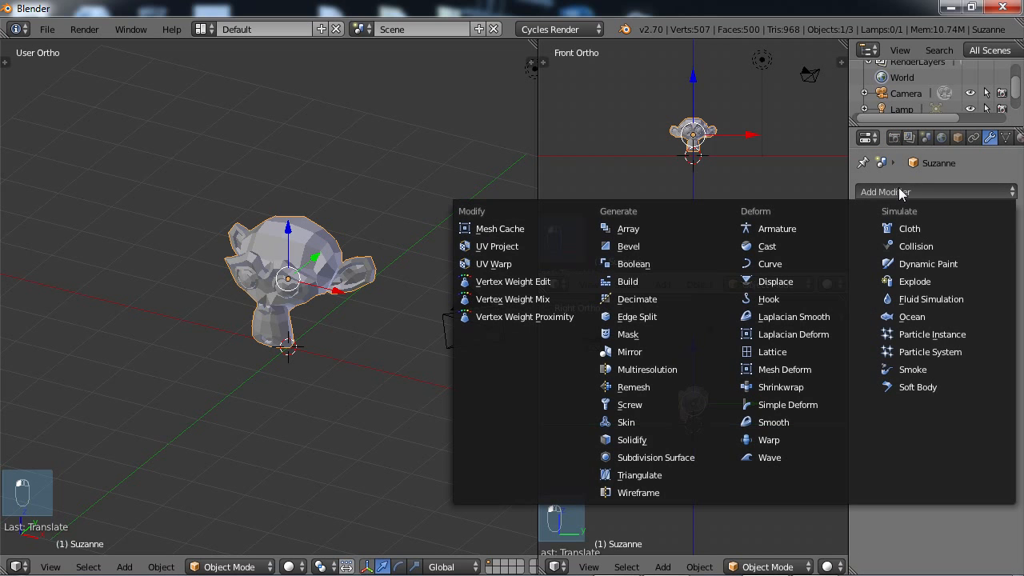
{"action": "left_click", "coordinate": [628, 462]}
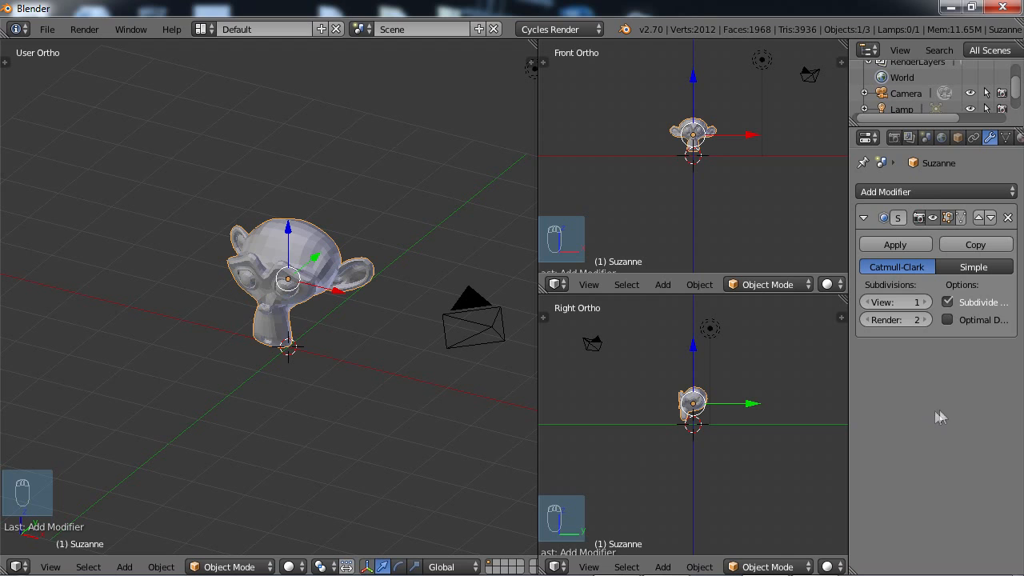
{"action": "left_click", "coordinate": [925, 302]}
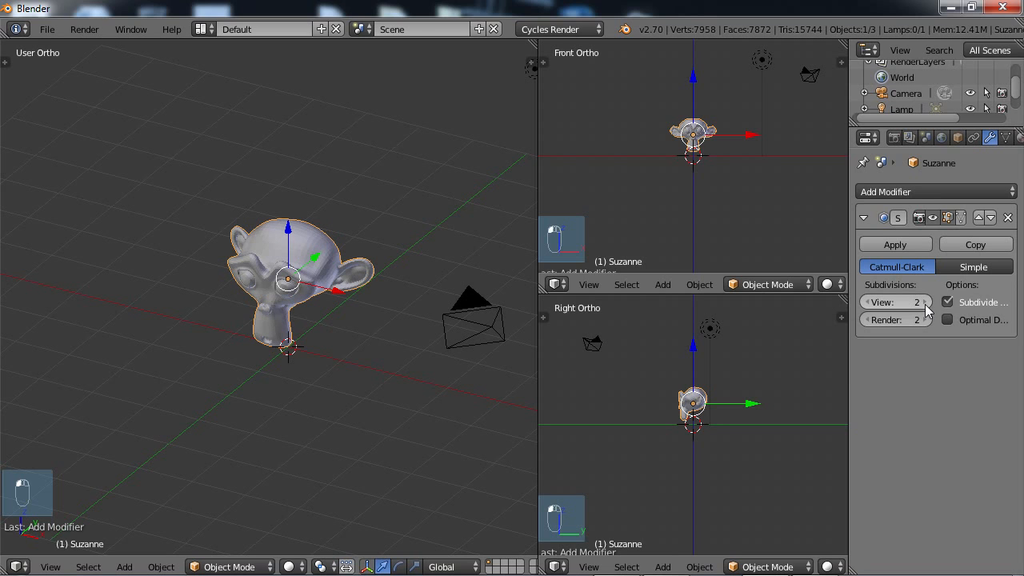
{"action": "left_click", "coordinate": [925, 302]}
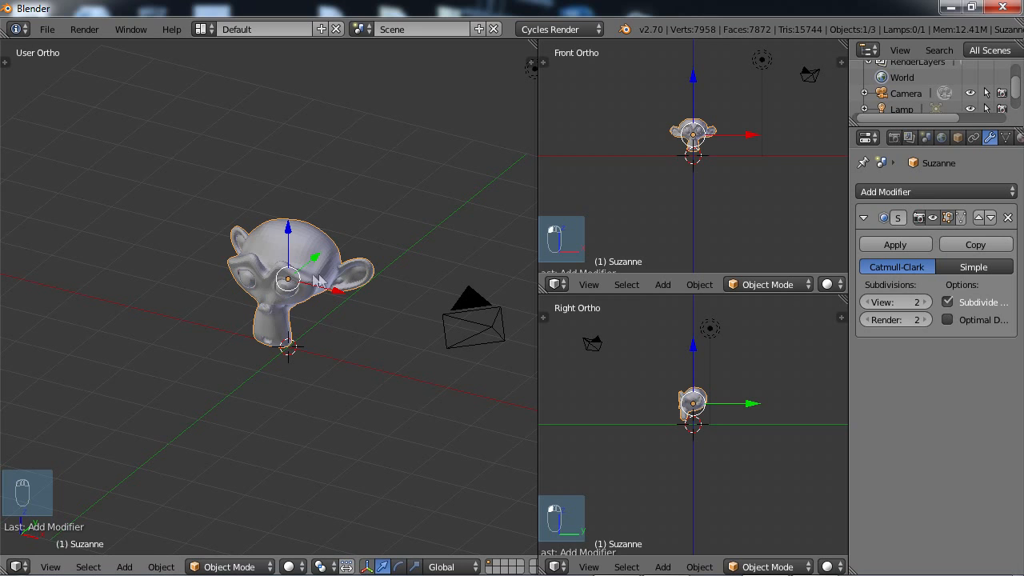
Apply smooth shading to the monkey mesh.
{"action": "key", "text": "t"}
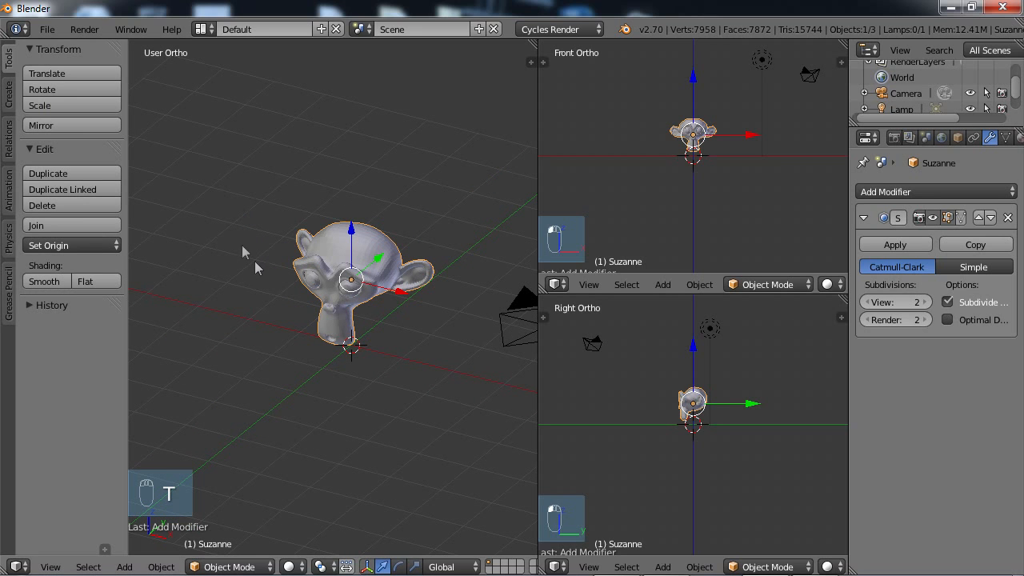
{"action": "left_click", "coordinate": [46, 281]}
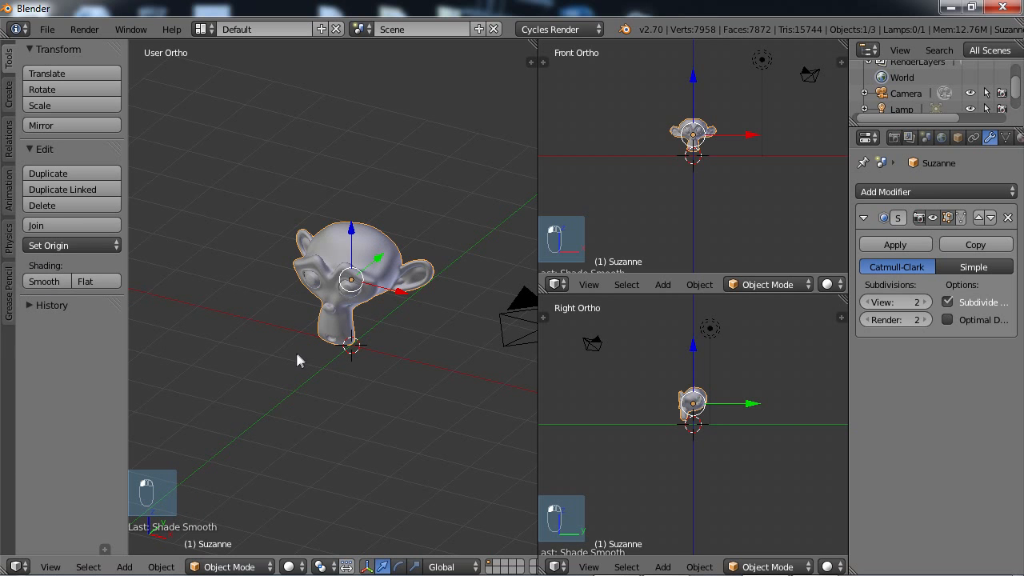
{"action": "key", "text": "t"}
{"action": "mouse_move", "coordinate": [304, 352]}
{"action": "middle_mouse_down"}
{"action": "mouse_move", "coordinate": [308, 340]}
{"action": "mouse_move", "coordinate": [268, 315]}
{"action": "mouse_move", "coordinate": [304, 352]}
{"action": "middle_mouse_up"}
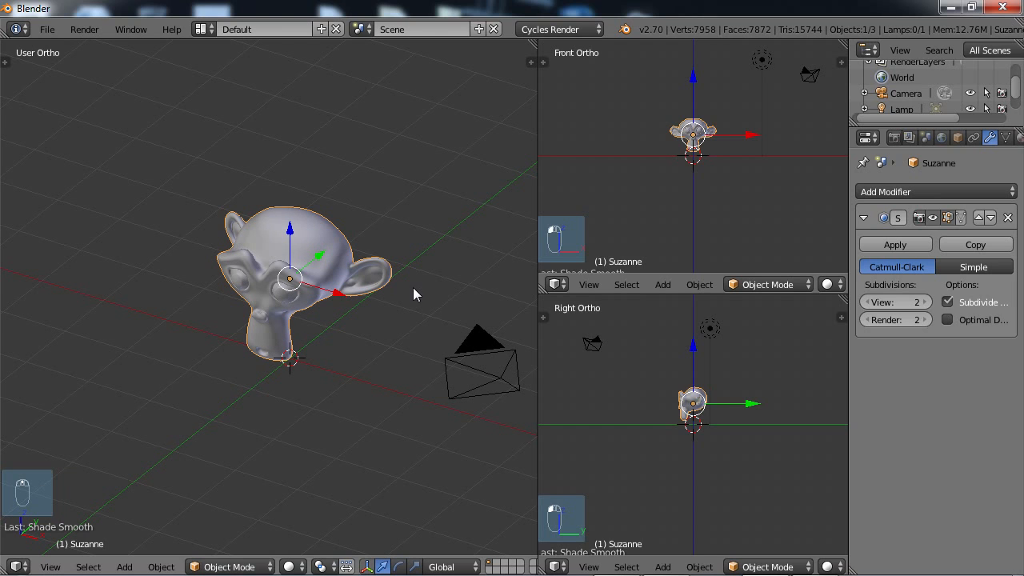
{"action": "scroll", "coordinate": [968, 142], "scroll_direction": "down", "scroll_amount": 3}
Create a new material named Glass on the monkey and set its surface shader to Glass BSDF.
{"action": "left_click", "coordinate": [985, 138]}
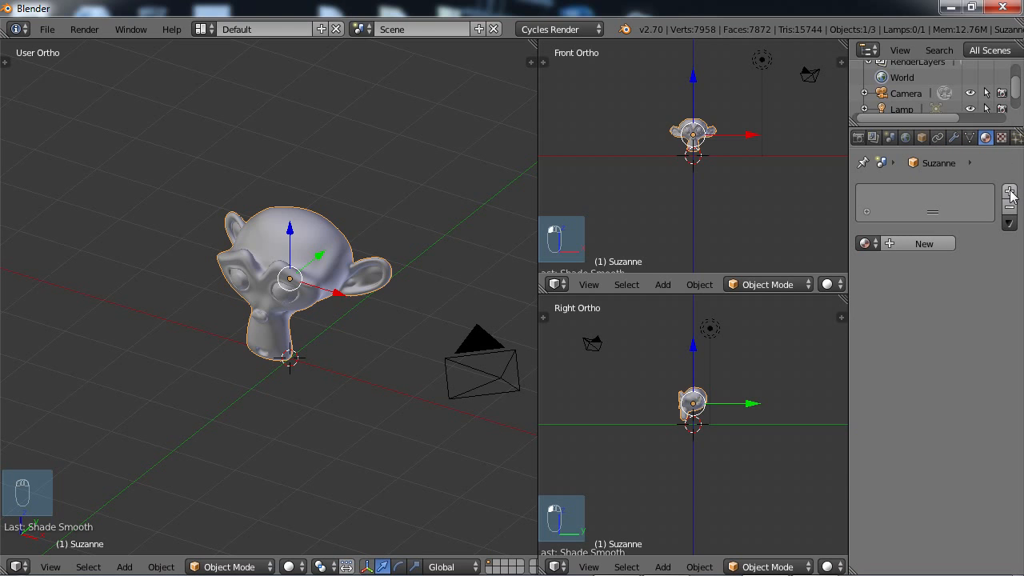
{"action": "left_click", "coordinate": [1009, 191]}
{"action": "left_click", "coordinate": [928, 244]}
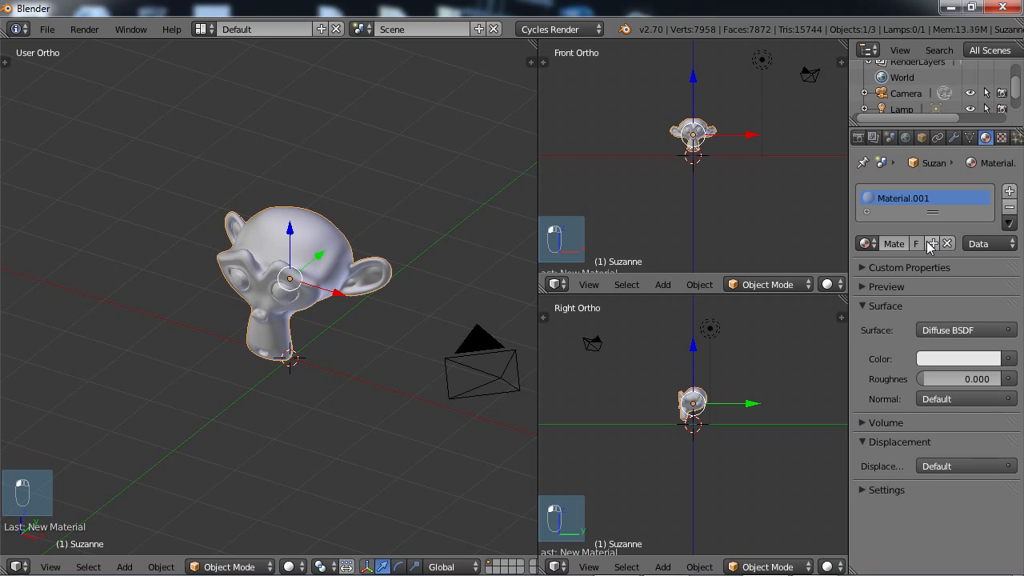
{"action": "double_click", "coordinate": [900, 202]}
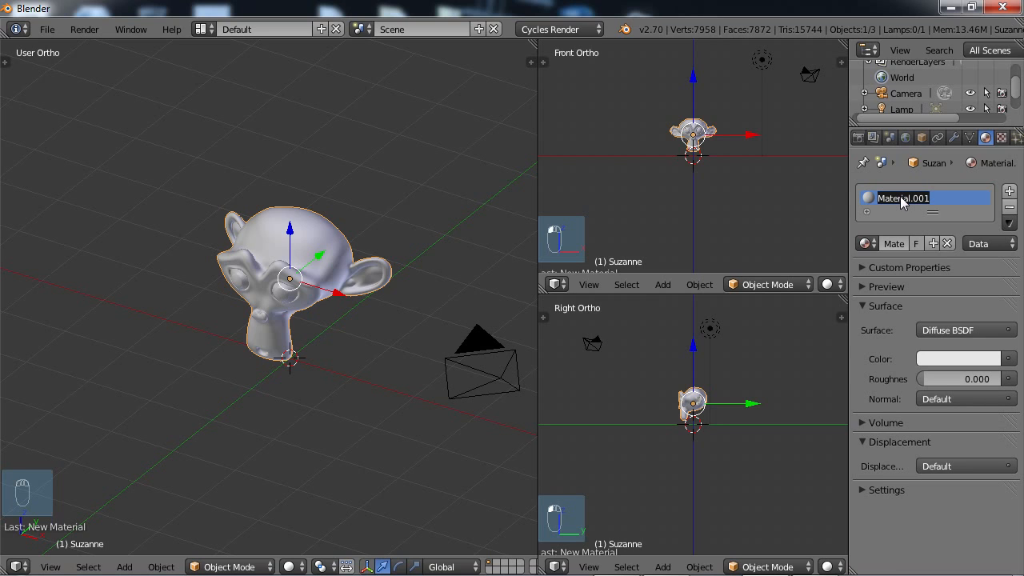
{"action": "type", "text": "Glass"}
{"action": "key", "text": "Return"}
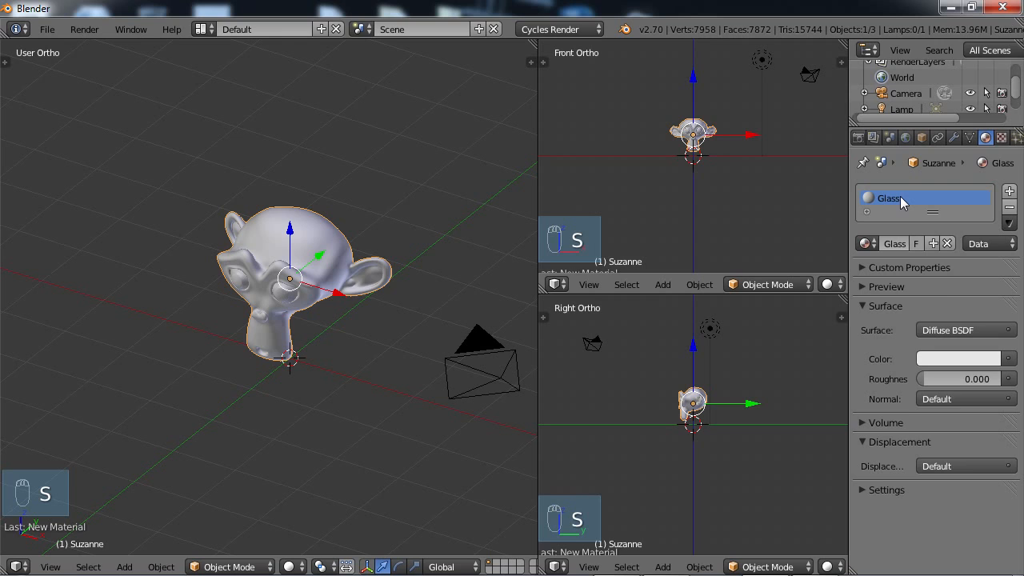
{"action": "left_click", "coordinate": [932, 330]}
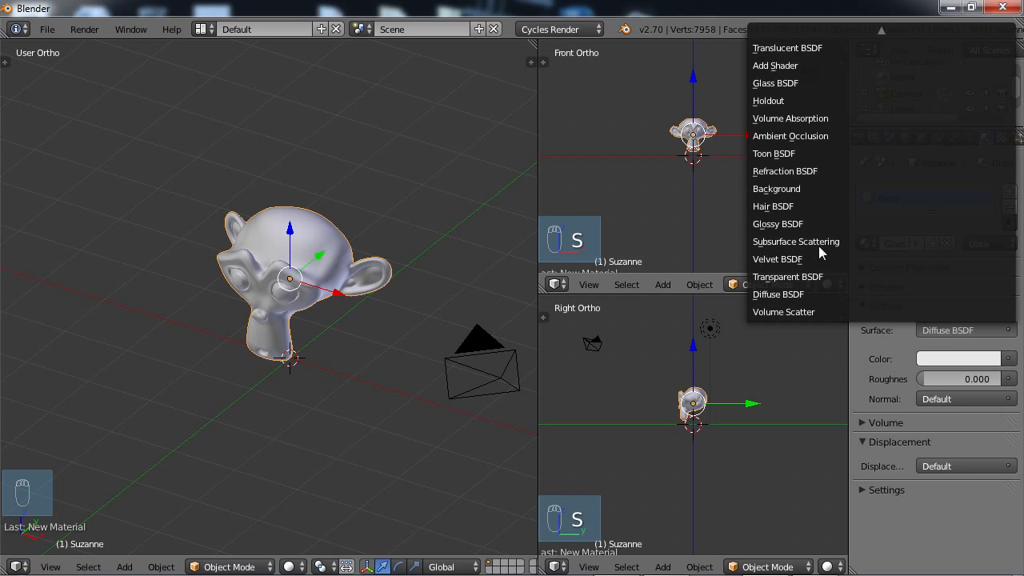
{"action": "left_click", "coordinate": [804, 78]}
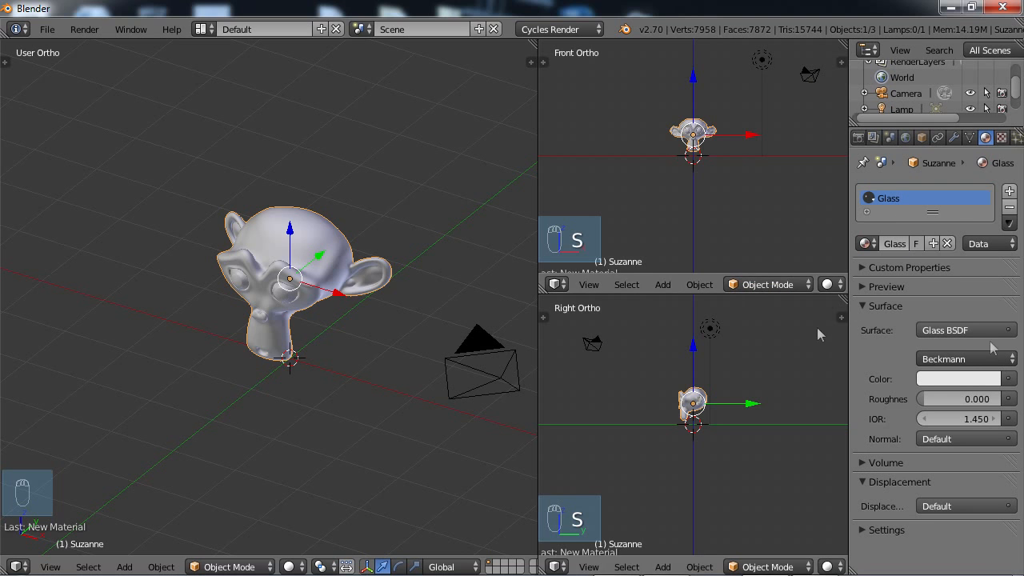
Switch the front-view viewport to Rendered shading and frame the monkey up close at an angle.
{"action": "left_click", "coordinate": [556, 285]}
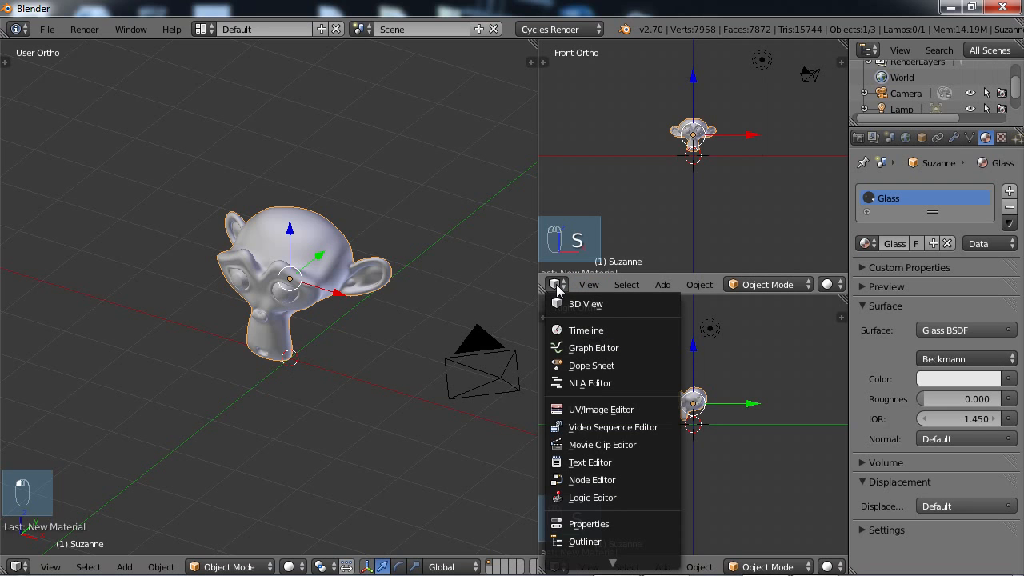
{"action": "left_click", "coordinate": [840, 285]}
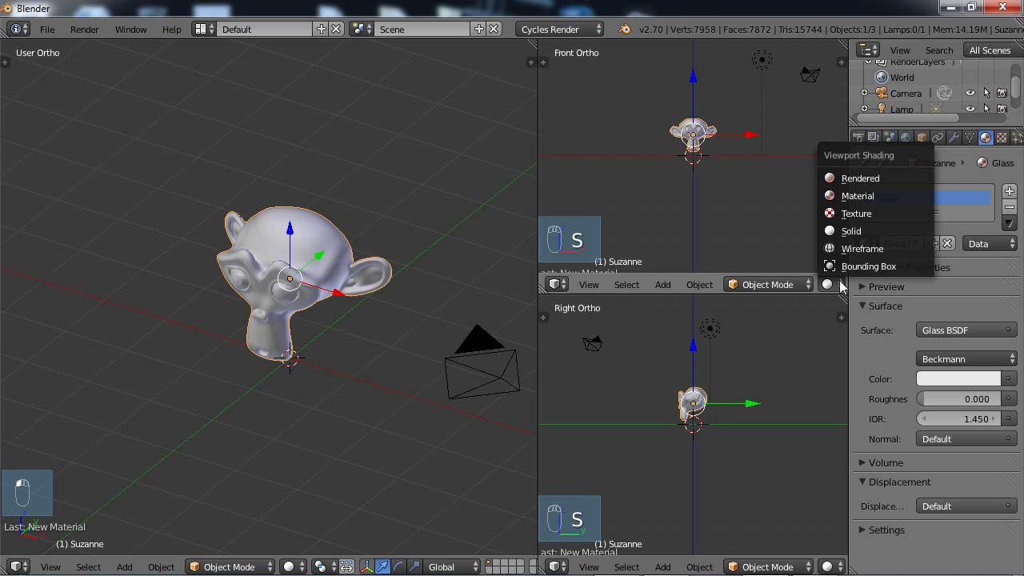
{"action": "left_click", "coordinate": [858, 177]}
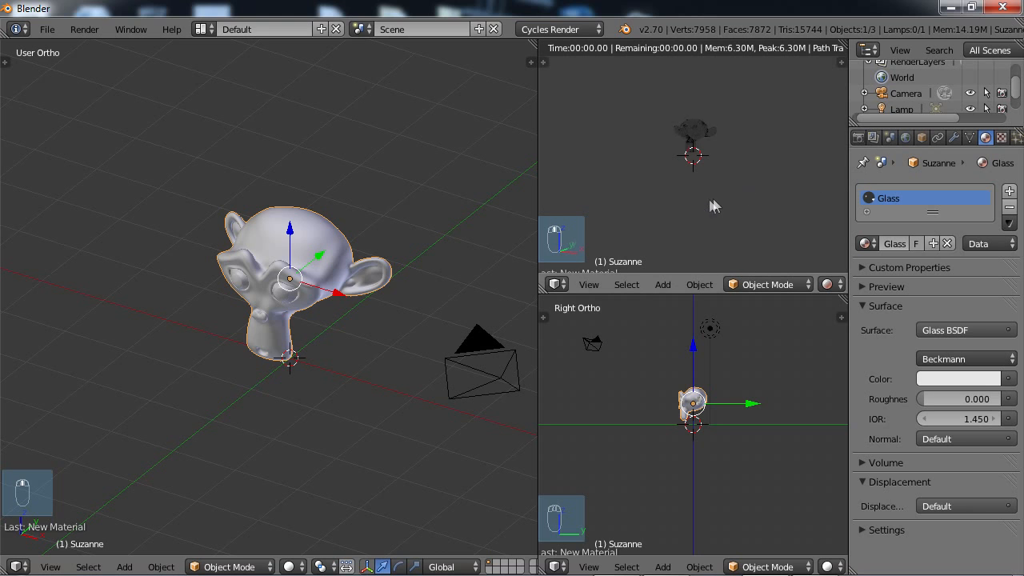
{"action": "scroll", "coordinate": [704, 195], "scroll_direction": "up", "scroll_amount": 4}
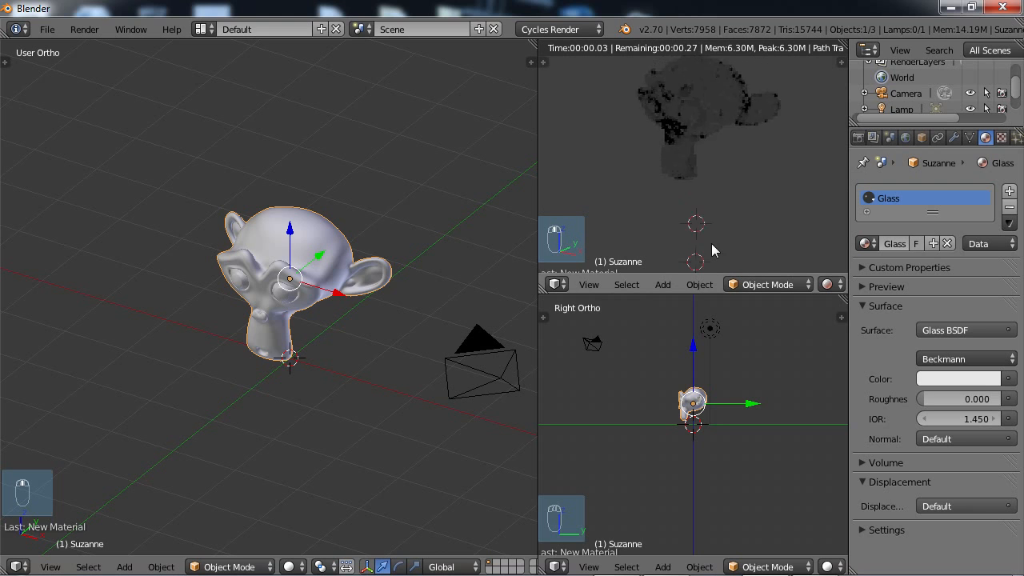
{"action": "scroll", "coordinate": [716, 212], "scroll_direction": "up", "scroll_amount": 2}
{"action": "middle_click_drag", "start_coordinate": [716, 204], "coordinate": [716, 144], "text": "shift"}
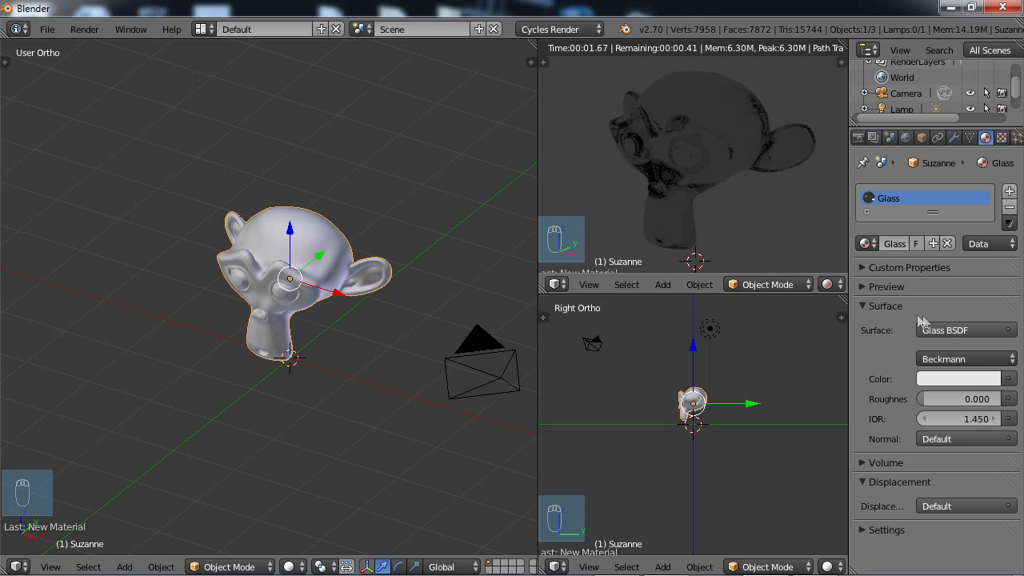
Tint the Glass material's color a light cyan-blue.
{"action": "left_click", "coordinate": [971, 382]}
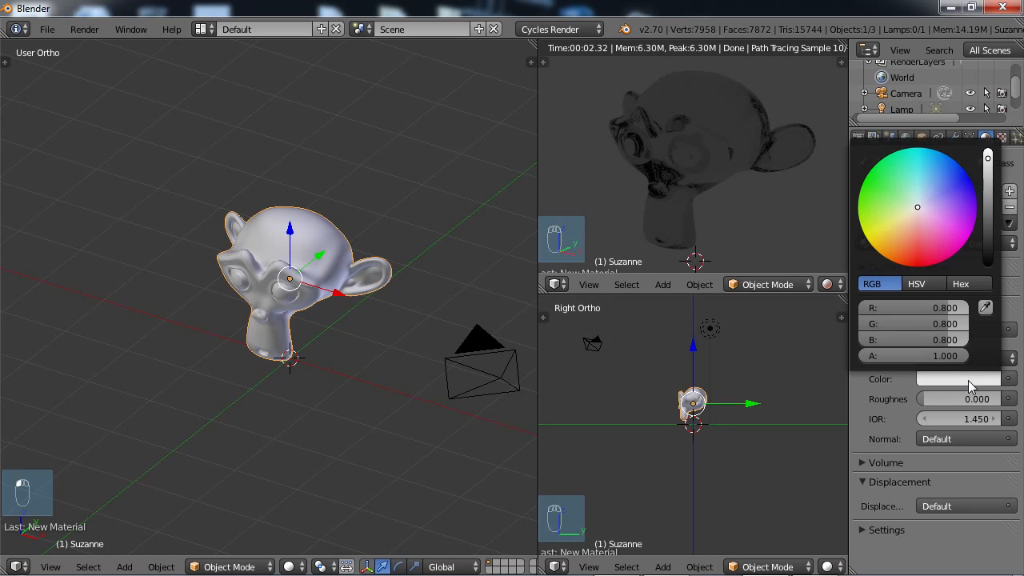
{"action": "left_click", "coordinate": [922, 192]}
{"action": "mouse_move", "coordinate": [925, 194]}
{"action": "left_mouse_down"}
{"action": "mouse_move", "coordinate": [929, 178]}
{"action": "mouse_move", "coordinate": [921, 187]}
{"action": "left_mouse_up"}
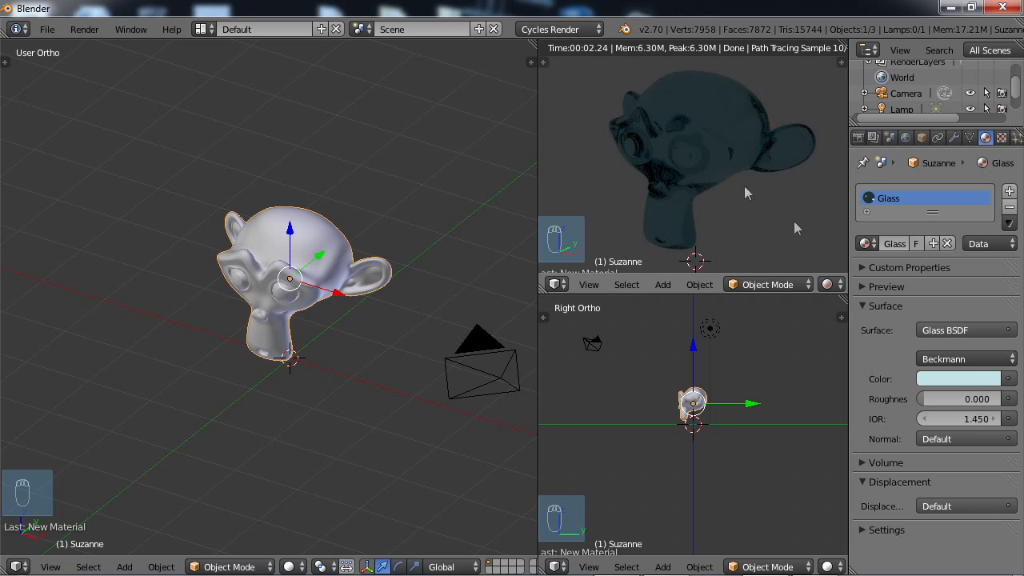
Add a circle mesh at the scene origin beneath the monkey's neck.
{"action": "scroll", "coordinate": [203, 379], "scroll_direction": "down", "scroll_amount": 3}
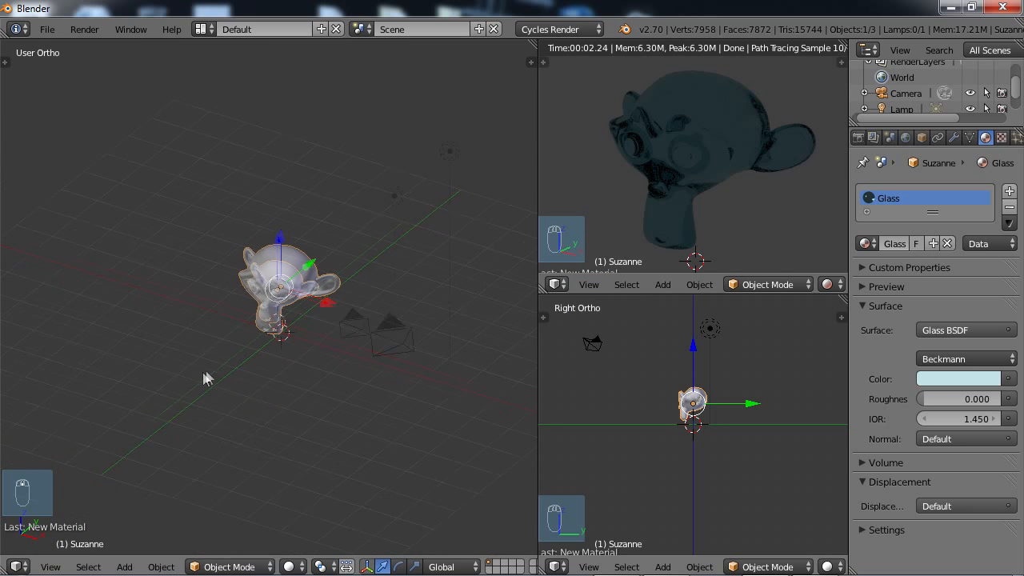
{"action": "mouse_move", "coordinate": [203, 371]}
{"action": "middle_mouse_down"}
{"action": "mouse_move", "coordinate": [227, 360]}
{"action": "mouse_move", "coordinate": [223, 371]}
{"action": "middle_mouse_up"}
{"action": "middle_click_drag", "start_coordinate": [231, 385], "coordinate": [225, 364]}
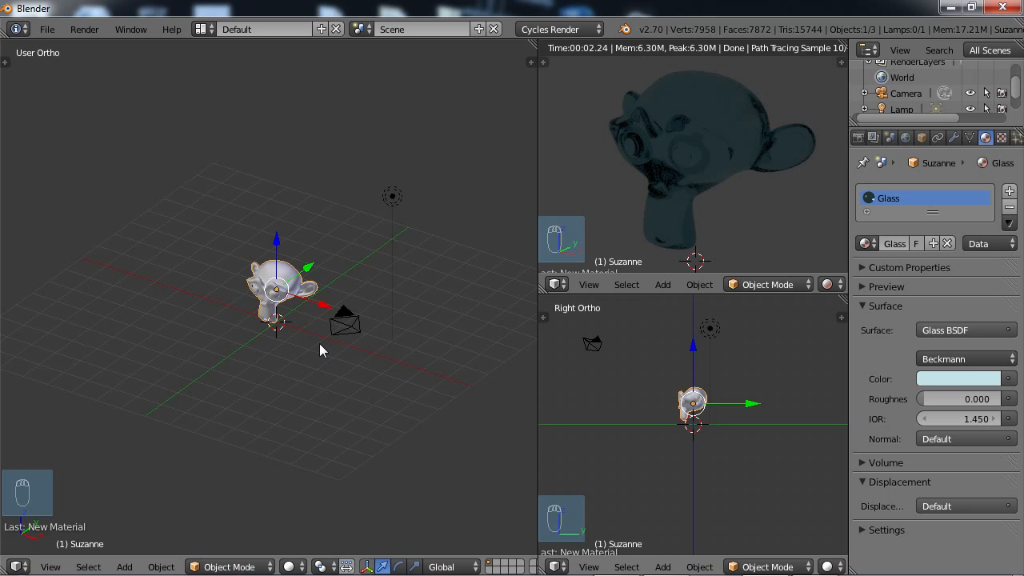
{"action": "middle_click_drag", "start_coordinate": [320, 350], "coordinate": [283, 390]}
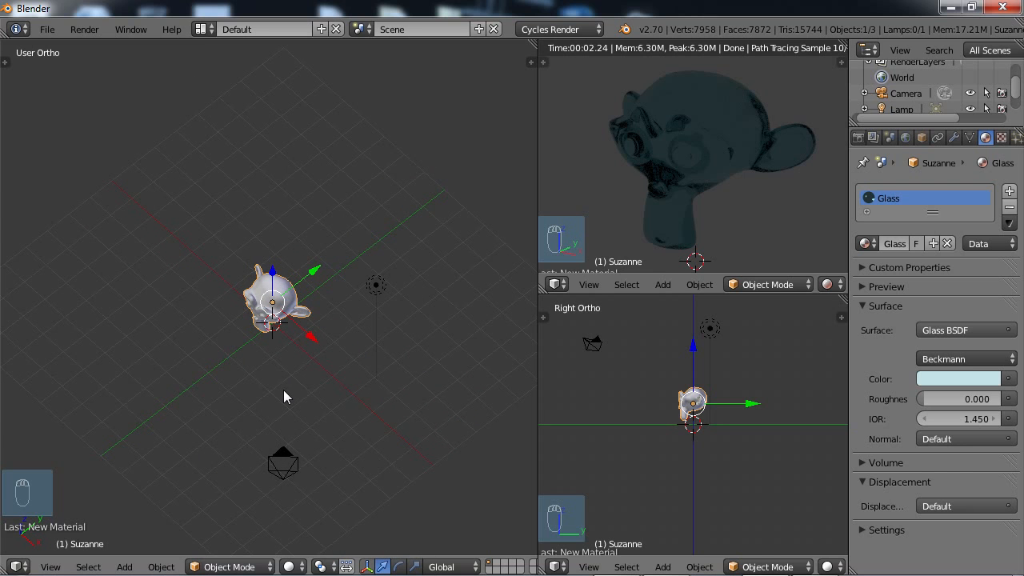
{"action": "key", "text": "shift+a"}
{"action": "mouse_move", "coordinate": [261, 327]}
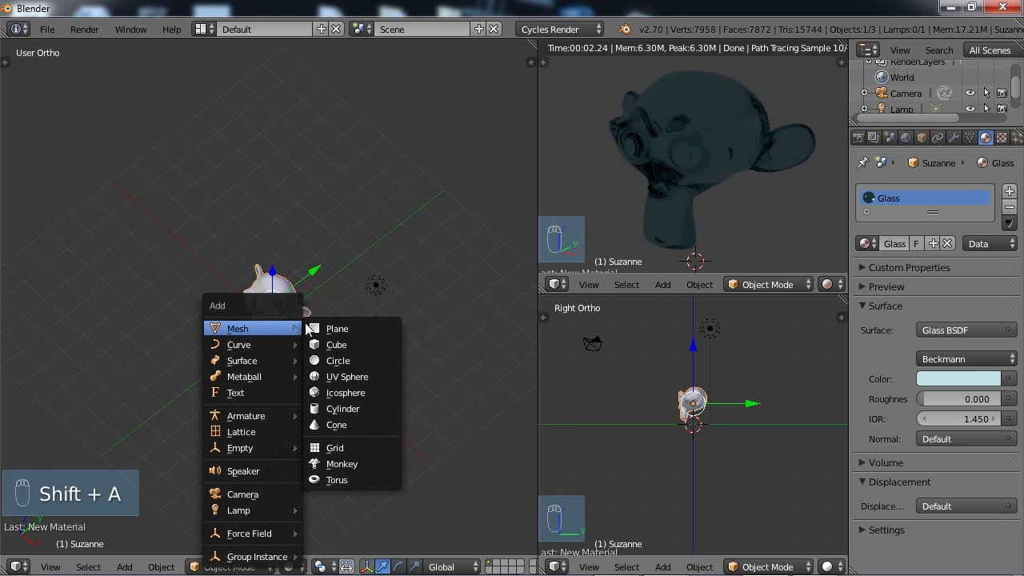
{"action": "left_click", "coordinate": [345, 364]}
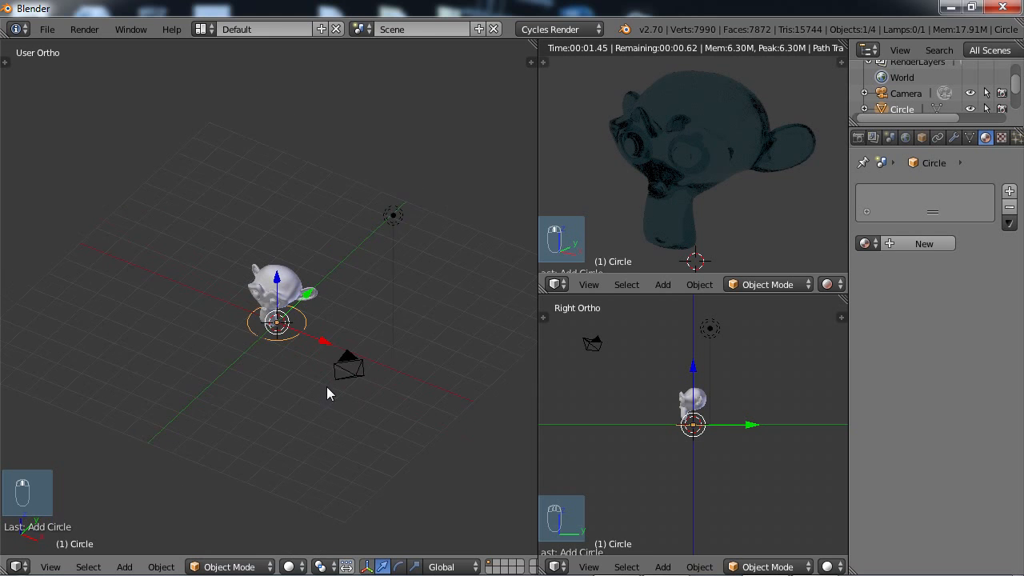
Enter Edit Mode on the circle and fill its outline with a single face.
{"action": "key", "text": "Tab"}
{"action": "scroll", "coordinate": [329, 385], "scroll_direction": "up", "scroll_amount": 3}
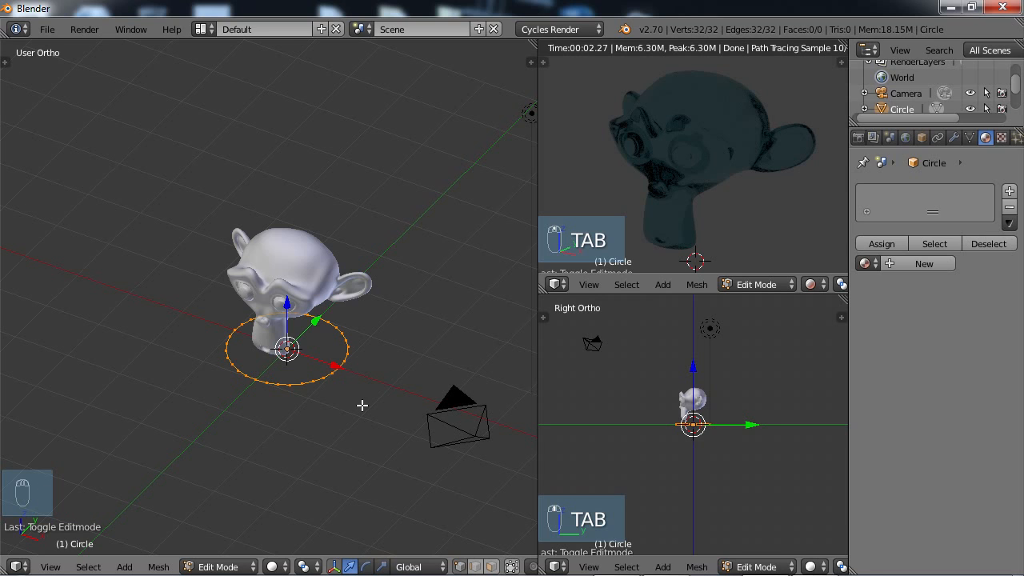
{"action": "key", "text": "f"}
{"action": "middle_click_drag", "start_coordinate": [347, 411], "coordinate": [276, 418]}
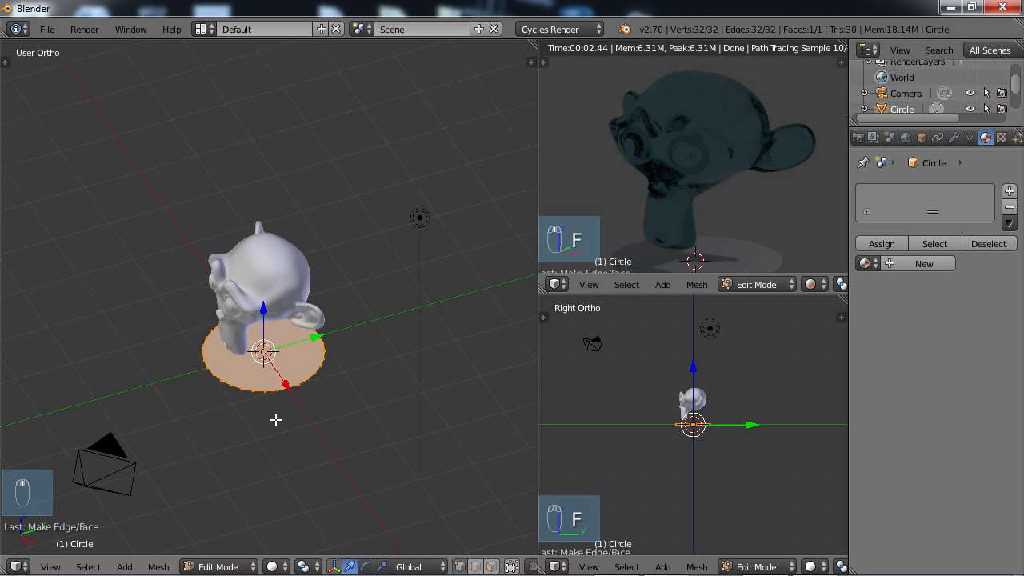
{"action": "scroll", "coordinate": [277, 418], "scroll_direction": "up", "scroll_amount": 4}
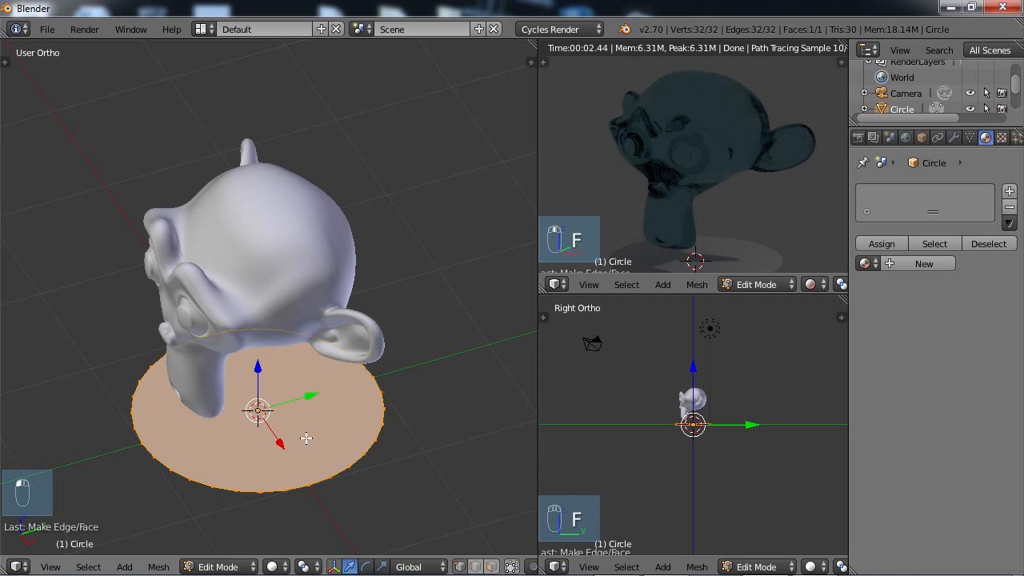
{"action": "left_click", "coordinate": [492, 567]}
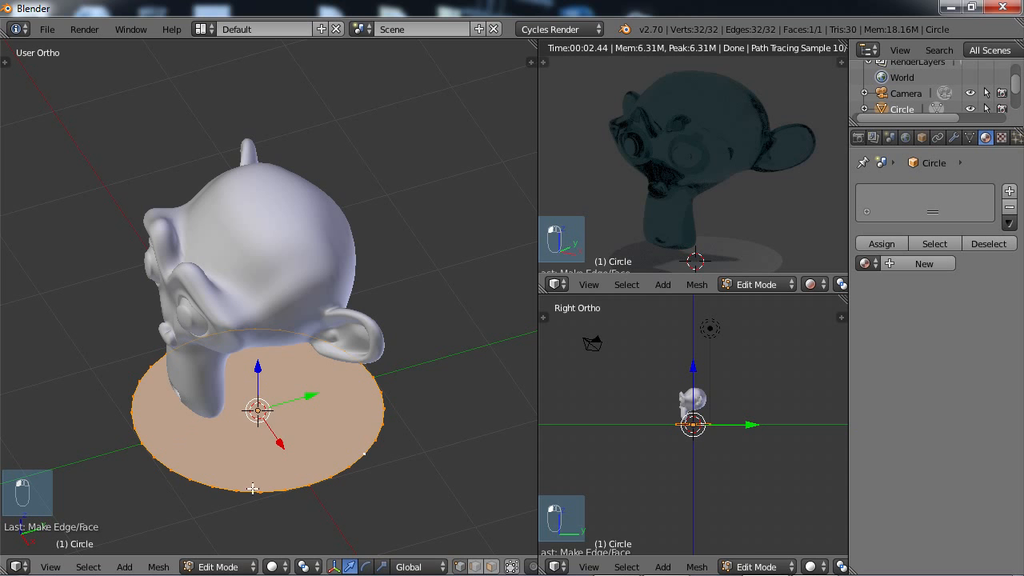
{"action": "middle_click_drag", "start_coordinate": [222, 460], "coordinate": [333, 491]}
Scale the filled circle up repeatedly from the top view into a huge floor disc extending far beyond the lamp and camera.
{"action": "scroll", "coordinate": [288, 440], "scroll_direction": "down", "scroll_amount": 2}
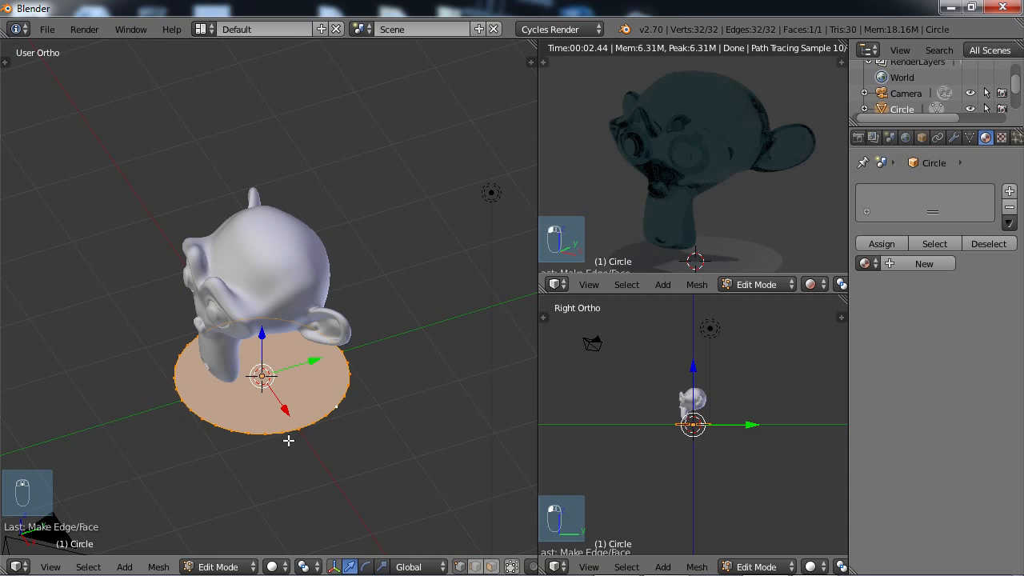
{"action": "scroll", "coordinate": [288, 436], "scroll_direction": "down", "scroll_amount": 2}
{"action": "key", "text": "KP_7"}
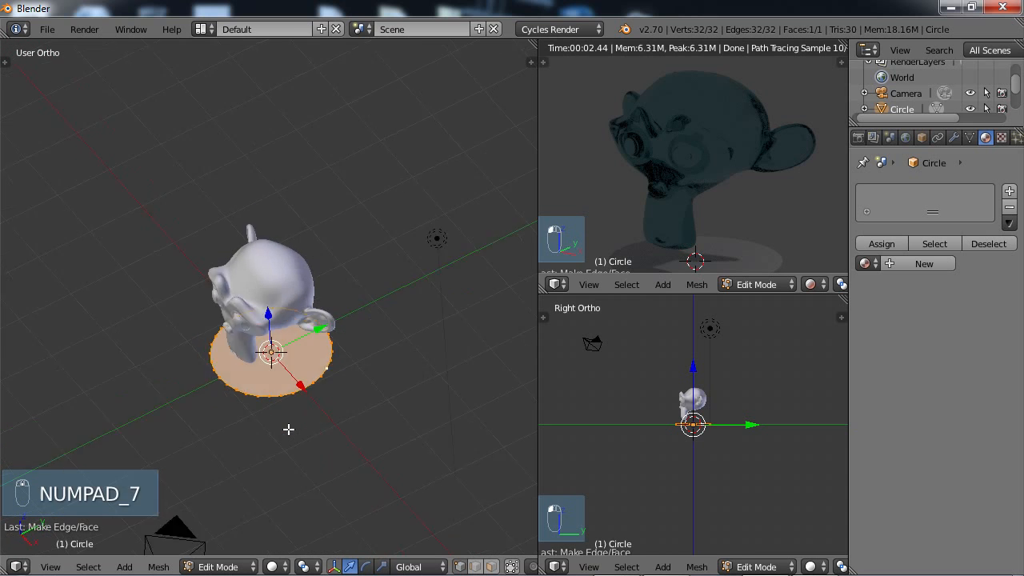
{"action": "scroll", "coordinate": [289, 430], "scroll_direction": "down", "scroll_amount": 3}
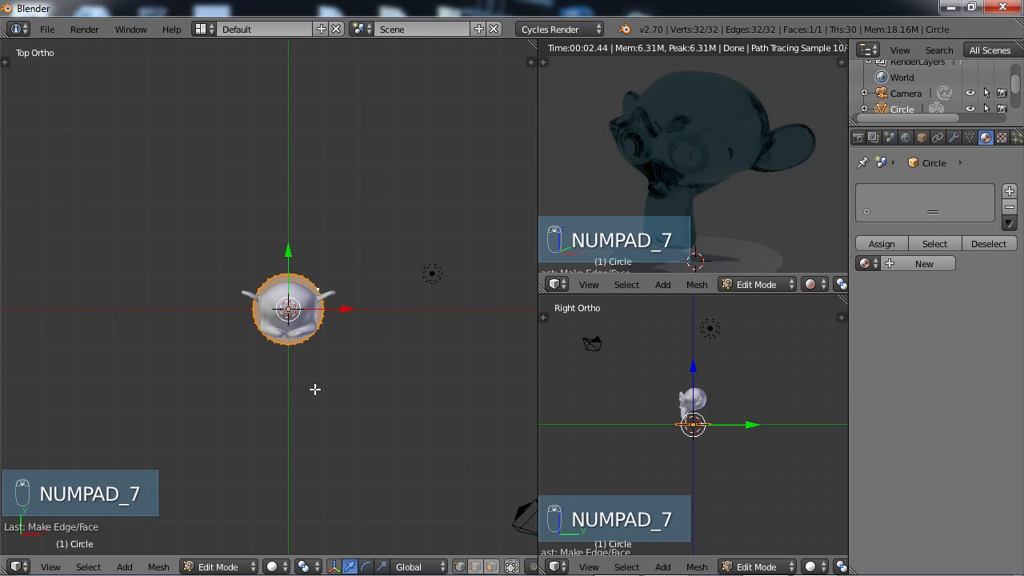
{"action": "key", "text": "s"}
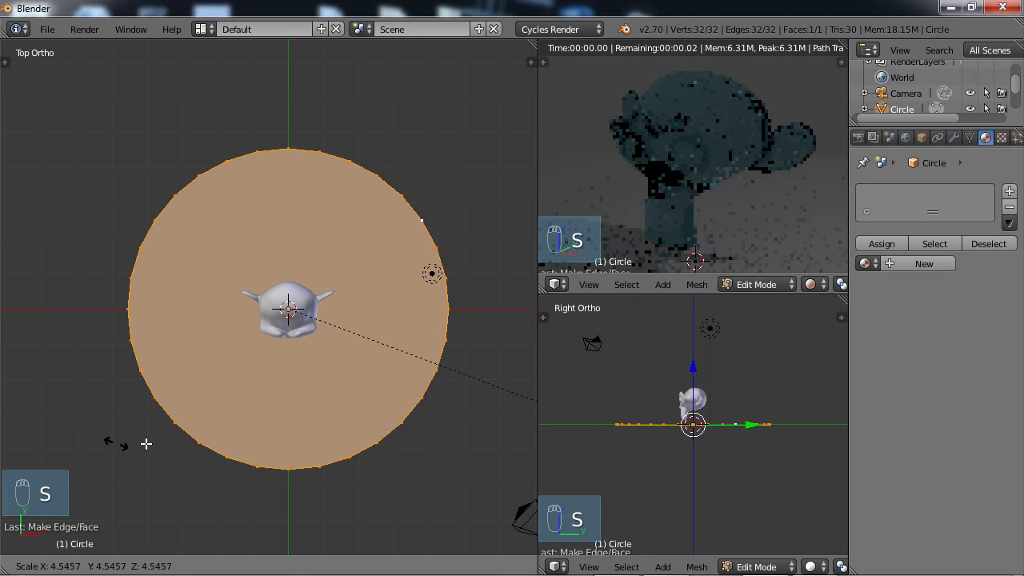
{"action": "left_click", "coordinate": [194, 447]}
{"action": "scroll", "coordinate": [384, 368], "scroll_direction": "down", "scroll_amount": 4}
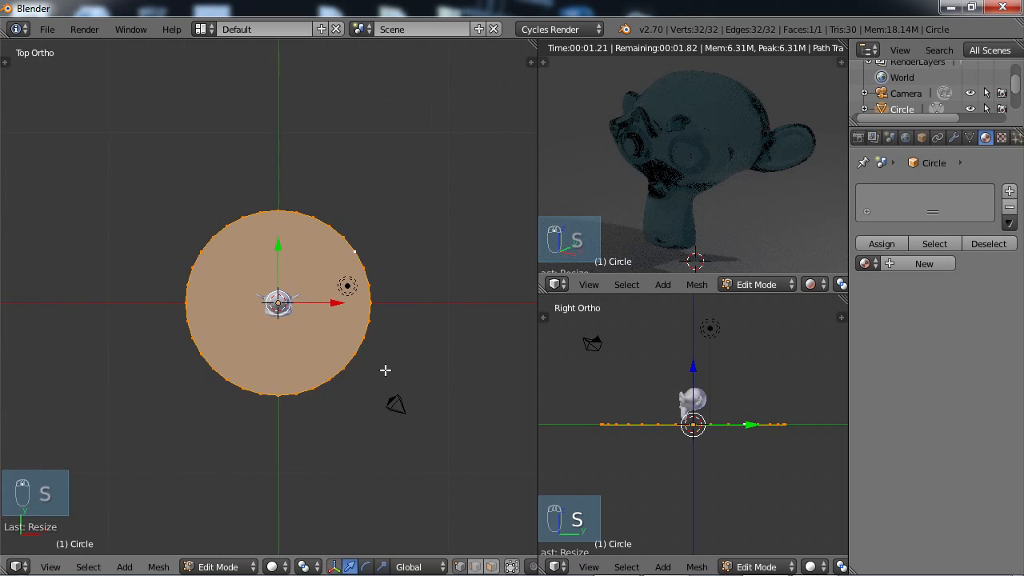
{"action": "key", "text": "s"}
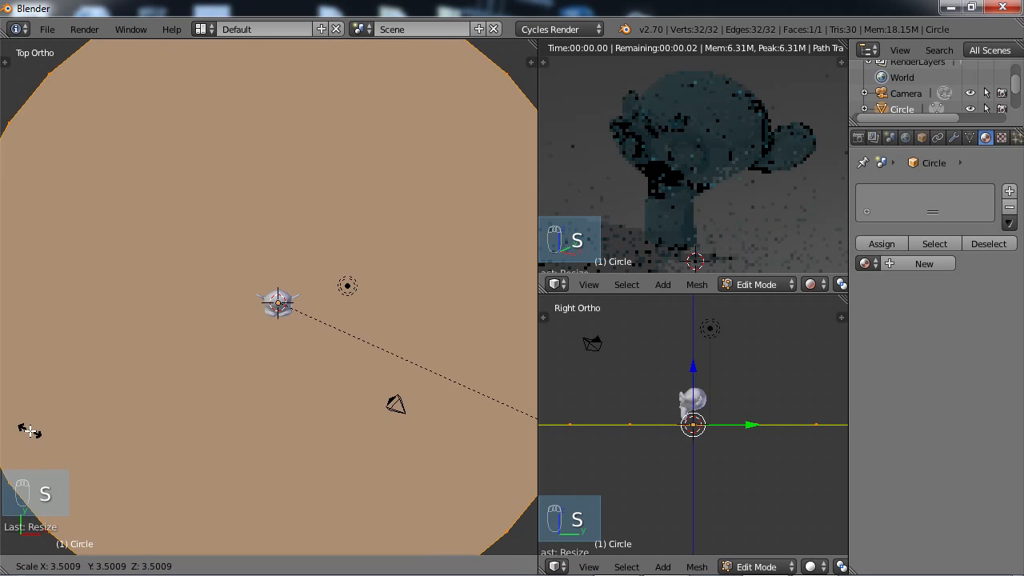
{"action": "left_click", "coordinate": [517, 409]}
{"action": "scroll", "coordinate": [427, 373], "scroll_direction": "down", "scroll_amount": 4}
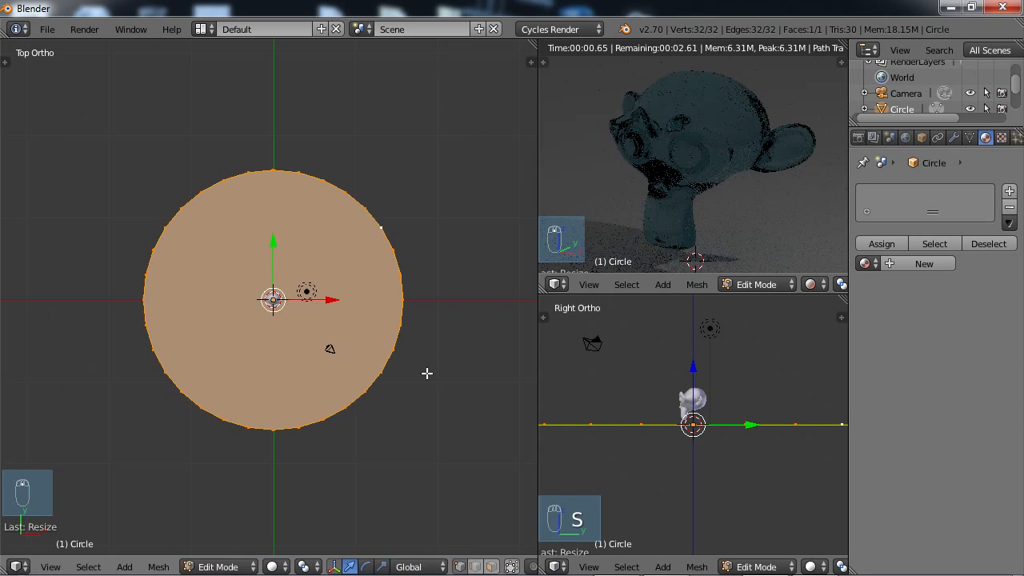
{"action": "key", "text": "s"}
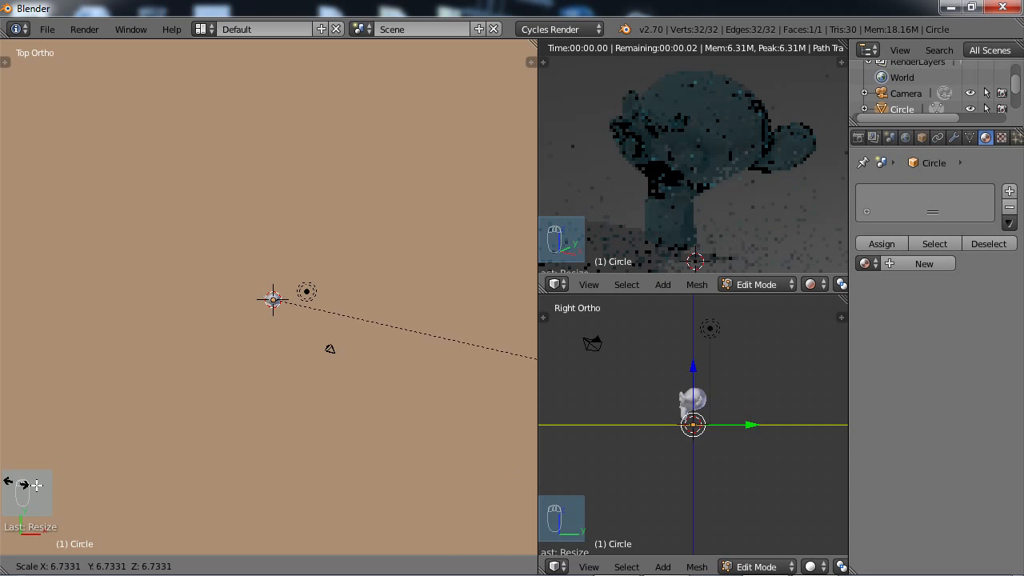
{"action": "left_click", "coordinate": [240, 416]}
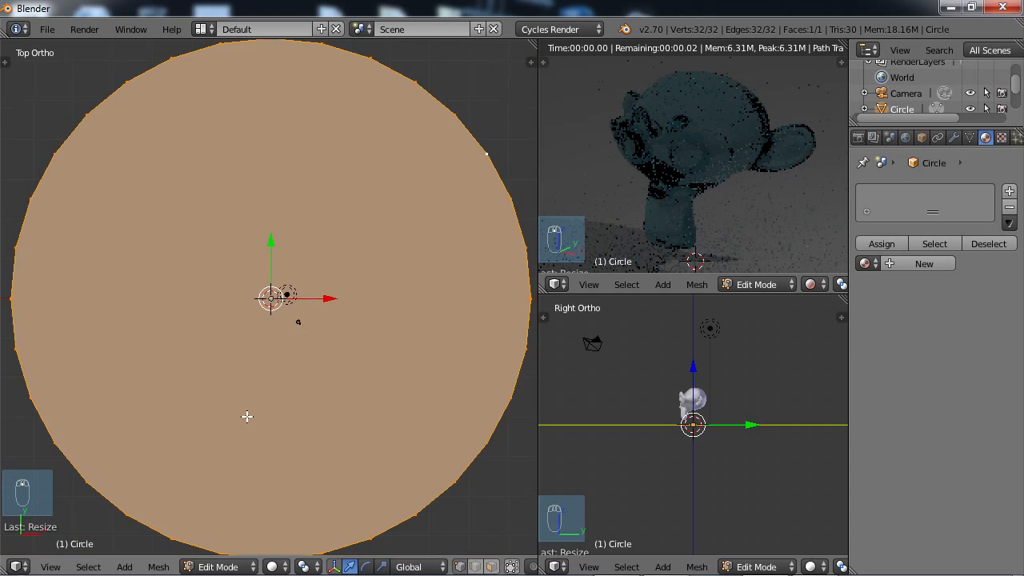
{"action": "scroll", "coordinate": [275, 419], "scroll_direction": "down", "scroll_amount": 3}
In the right view, extrude the disc's face, raise it a short way along Z and scale it up by about 1.6.
{"action": "middle_click_drag", "start_coordinate": [274, 418], "coordinate": [166, 290]}
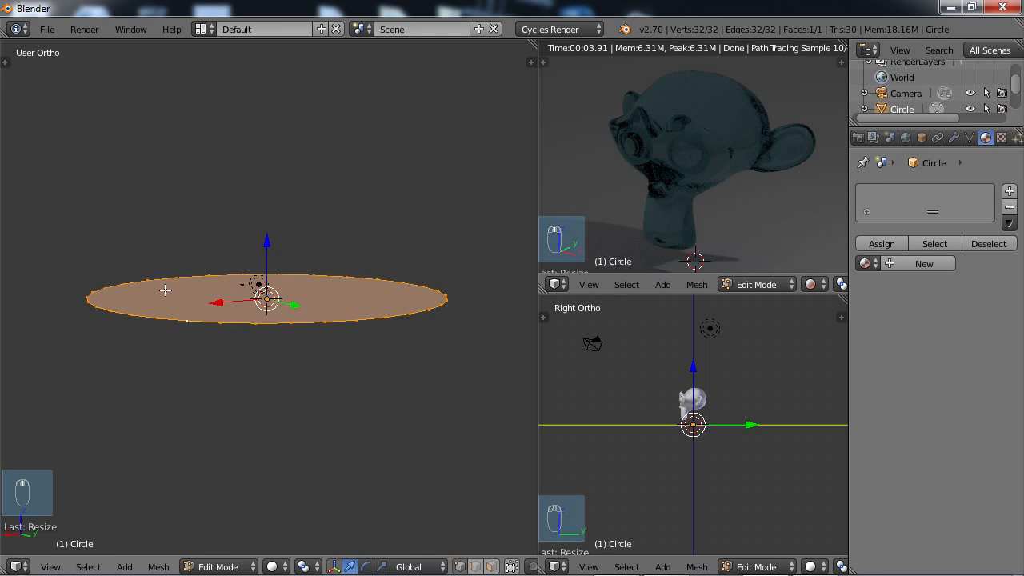
{"action": "key", "text": "KP_3"}
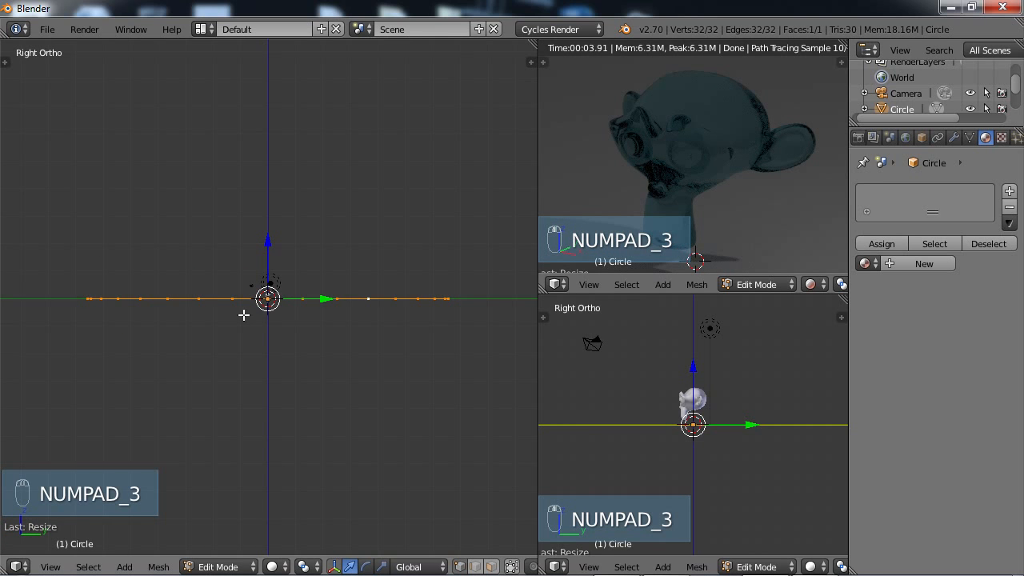
{"action": "middle_click_drag", "start_coordinate": [242, 301], "coordinate": [235, 347], "text": "shift"}
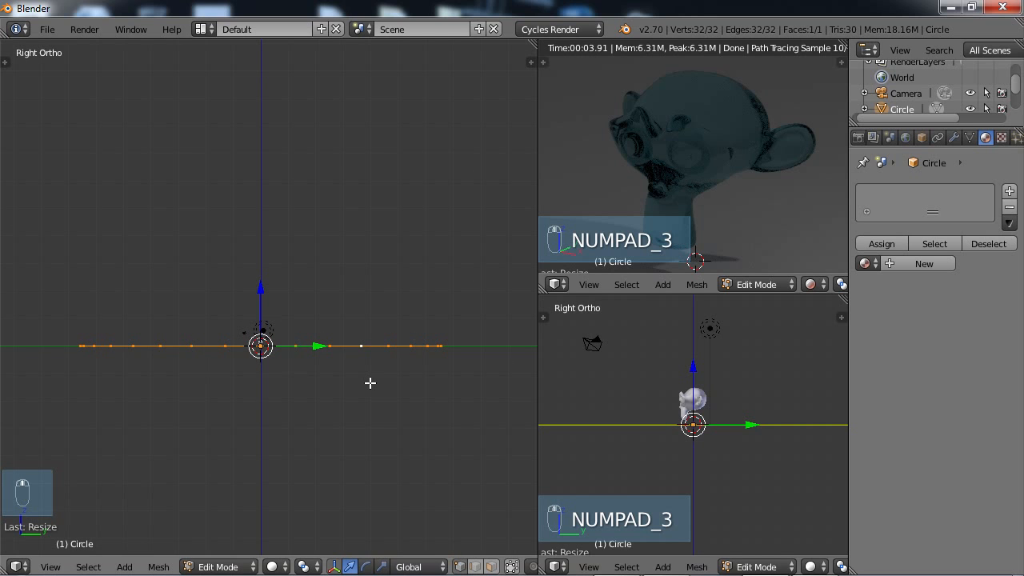
{"action": "key", "text": "e"}
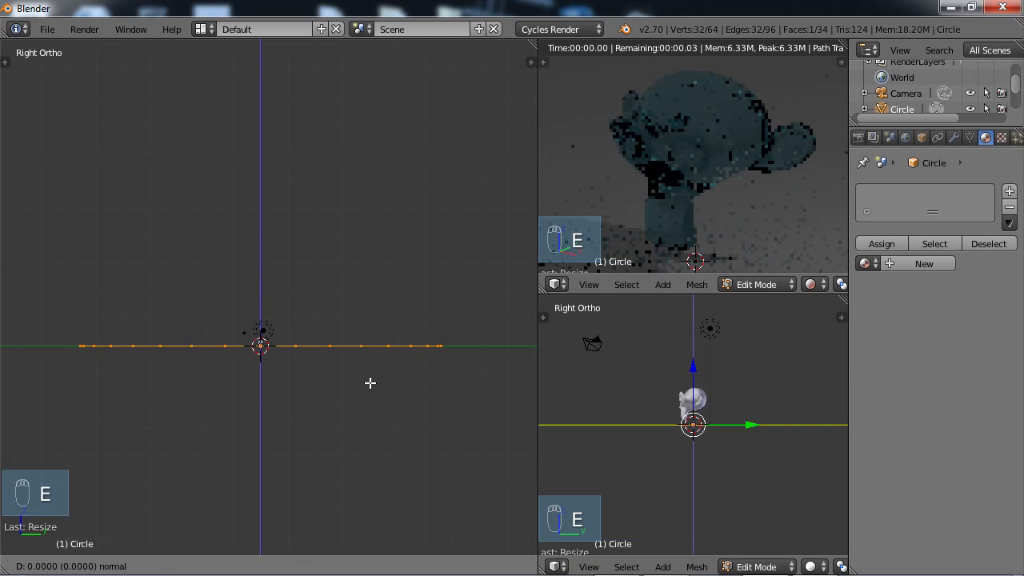
{"action": "left_click", "coordinate": [370, 383]}
{"action": "left_click_drag", "start_coordinate": [260, 288], "coordinate": [261, 235]}
{"action": "key", "text": "s"}
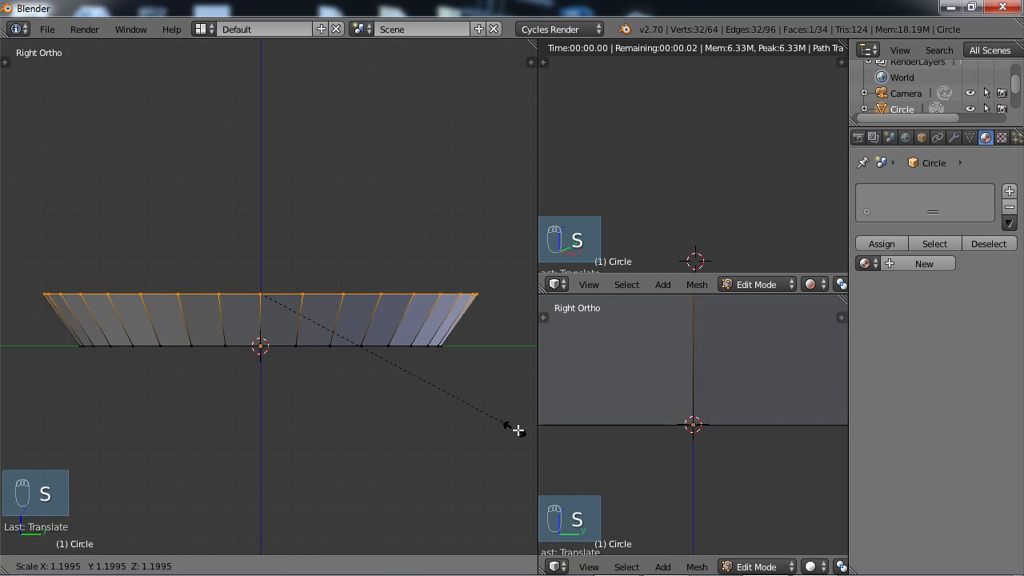
{"action": "left_click", "coordinate": [84, 466]}
Extrude the raised face again, move it higher along Z, scale it up by about 1.77, and return to Object Mode.
{"action": "scroll", "coordinate": [137, 384], "scroll_direction": "down", "scroll_amount": 4}
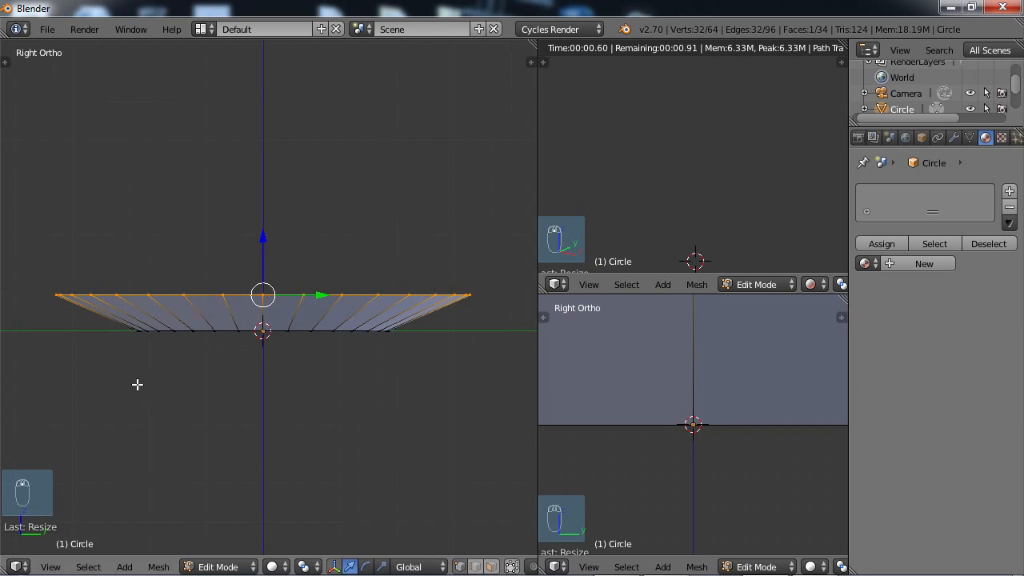
{"action": "key", "text": "e"}
{"action": "left_click", "coordinate": [233, 398]}
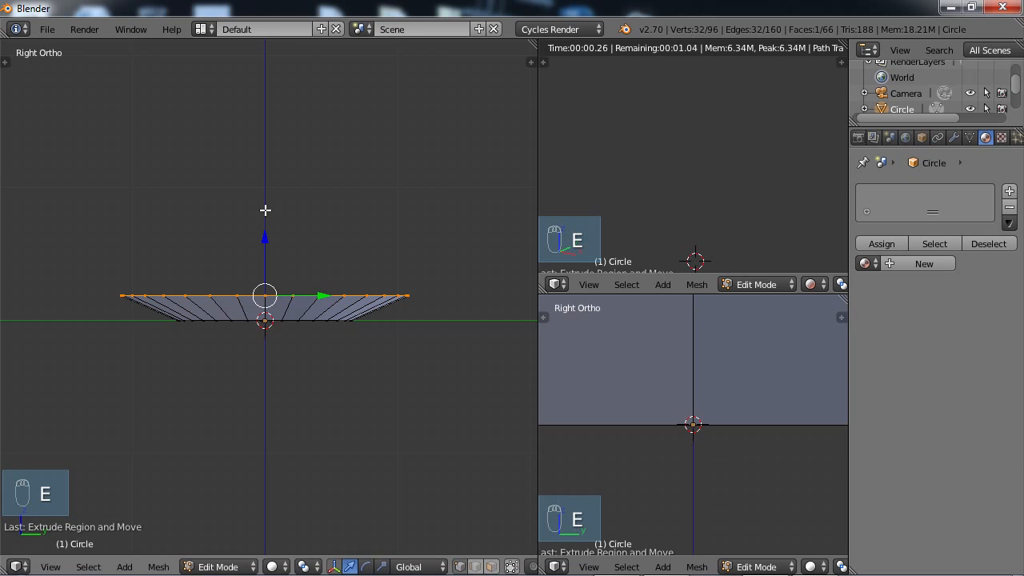
{"action": "left_click_drag", "start_coordinate": [267, 233], "coordinate": [264, 184]}
{"action": "key", "text": "s"}
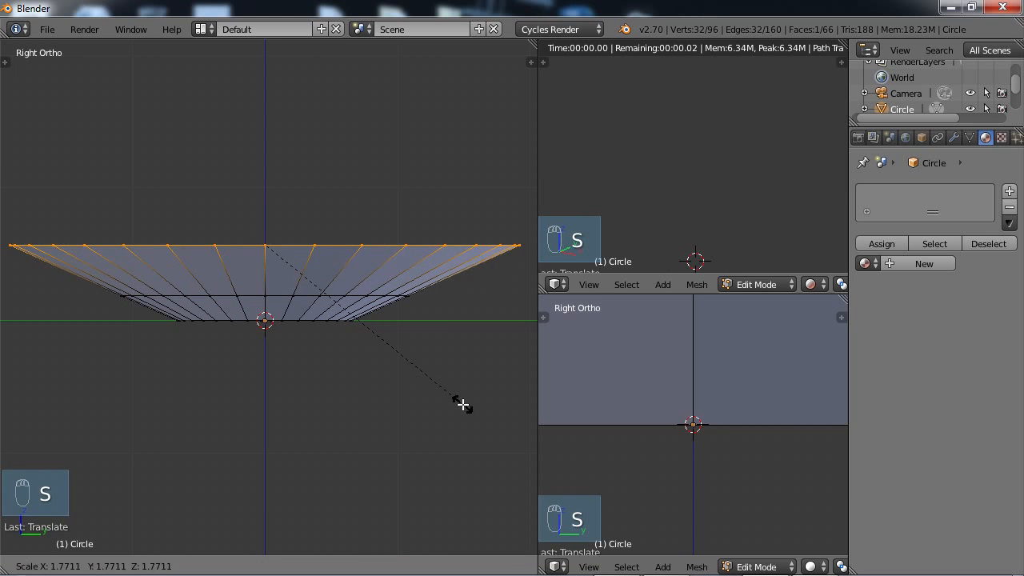
{"action": "left_click", "coordinate": [464, 402]}
{"action": "middle_click_drag", "start_coordinate": [309, 357], "coordinate": [447, 420]}
{"action": "middle_click_drag", "start_coordinate": [401, 355], "coordinate": [295, 329]}
{"action": "scroll", "coordinate": [275, 393], "scroll_direction": "up", "scroll_amount": 5}
{"action": "scroll", "coordinate": [291, 329], "scroll_direction": "down", "scroll_amount": 2}
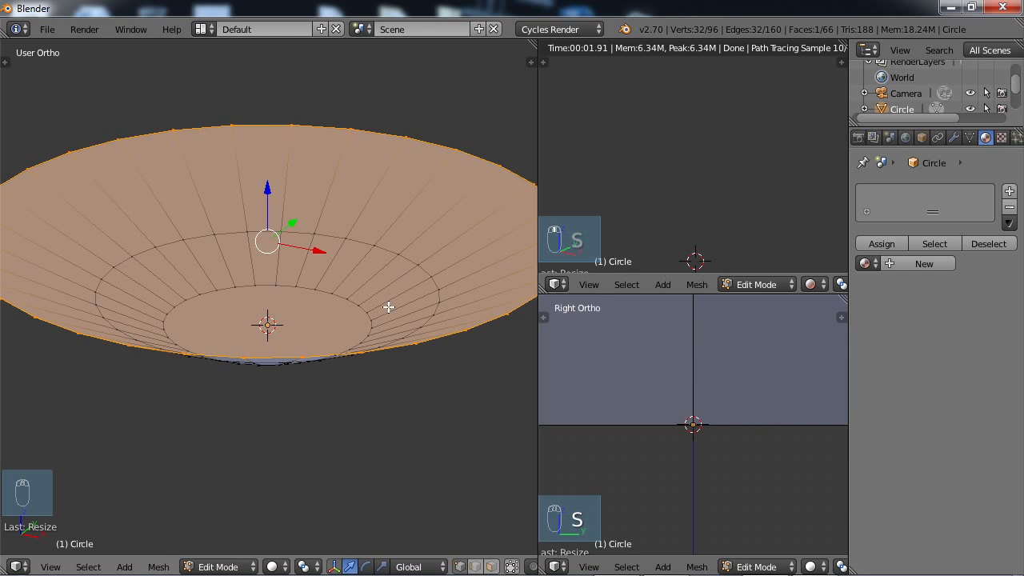
{"action": "key", "text": "Tab"}
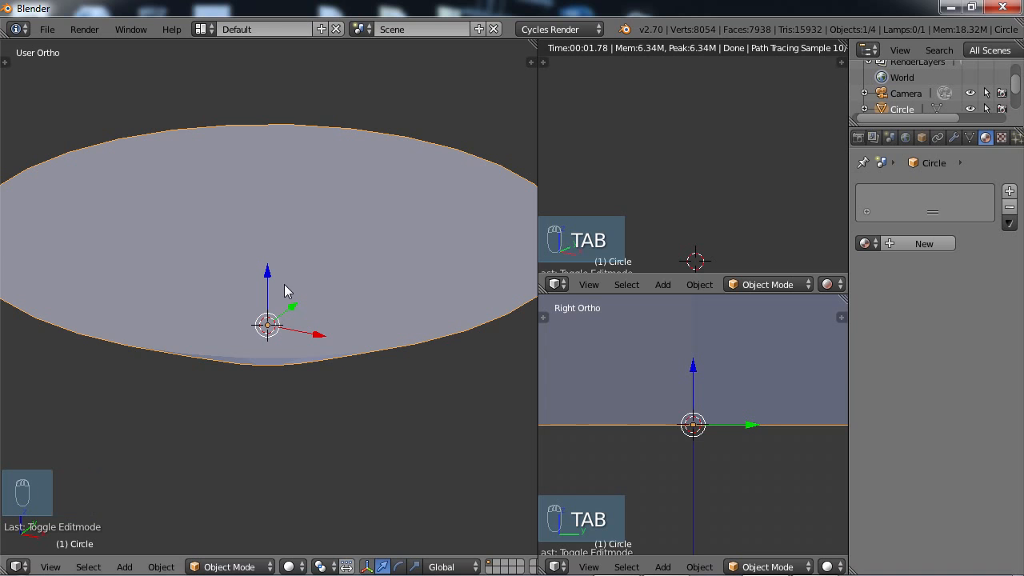
Try a Subdivision Surface modifier with viewport subdivisions of 2 on the bowl-shaped backdrop, and remove it again.
{"action": "left_click", "coordinate": [954, 139]}
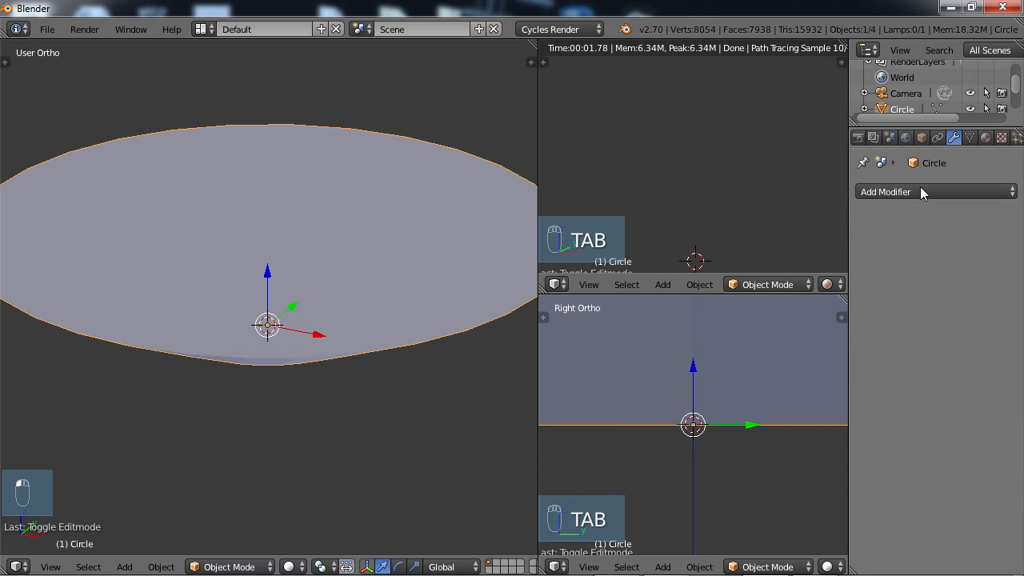
{"action": "left_click", "coordinate": [922, 188]}
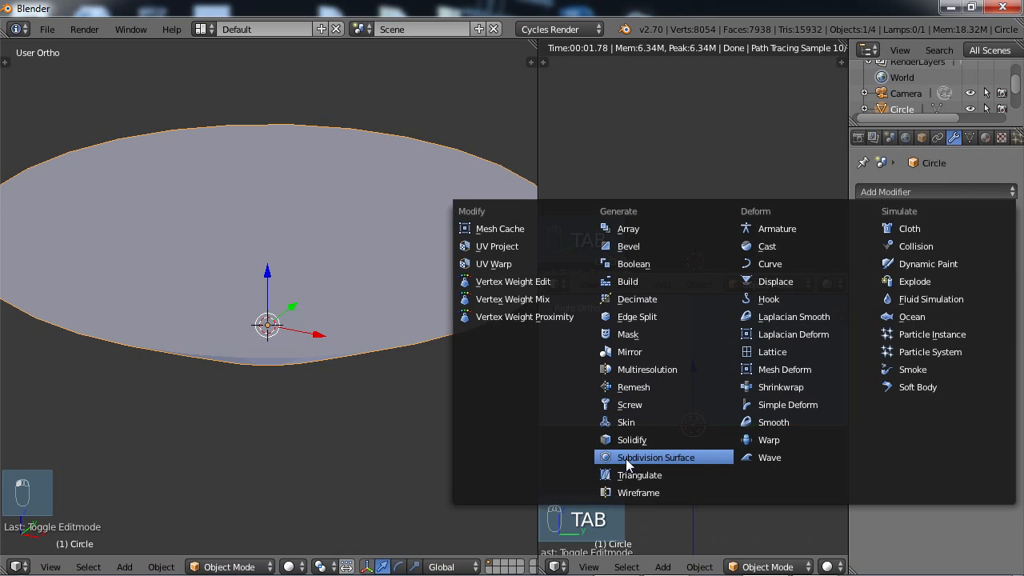
{"action": "left_click", "coordinate": [617, 459]}
{"action": "left_click", "coordinate": [929, 304]}
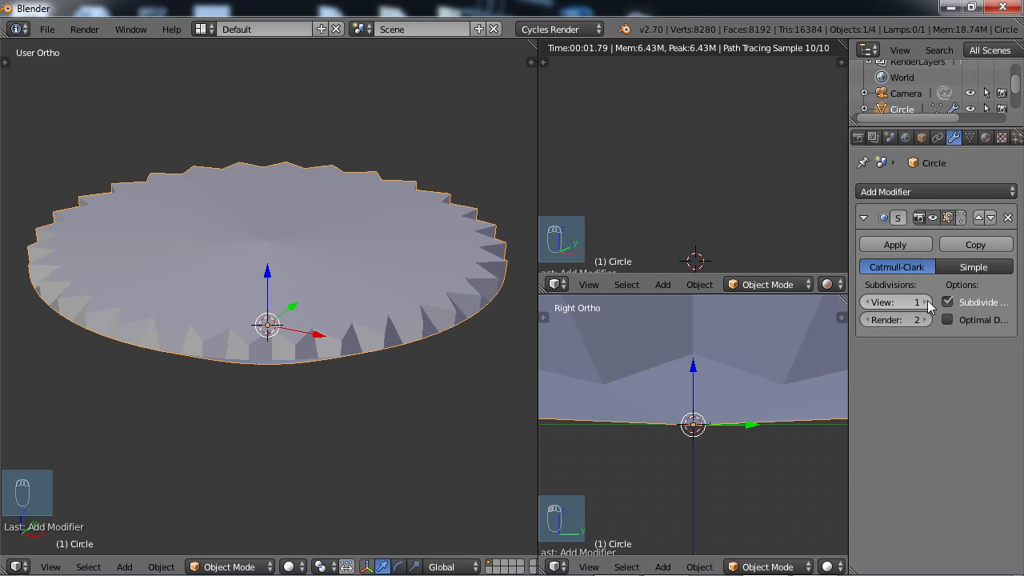
{"action": "middle_click_drag", "start_coordinate": [342, 377], "coordinate": [179, 382]}
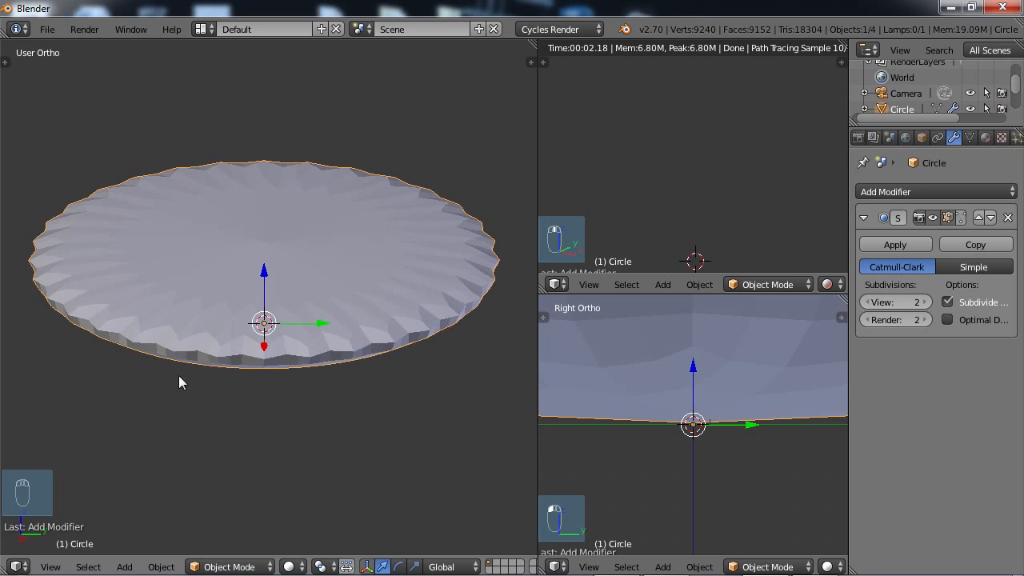
{"action": "left_click", "coordinate": [1008, 218]}
In Edit Mode with face selection, delete the large face capping the top of the backdrop so the bowl is open.
{"action": "mouse_move", "coordinate": [137, 263]}
{"action": "middle_mouse_down"}
{"action": "mouse_move", "coordinate": [139, 238]}
{"action": "mouse_move", "coordinate": [130, 276]}
{"action": "middle_mouse_up"}
{"action": "middle_click_drag", "start_coordinate": [277, 283], "coordinate": [327, 306]}
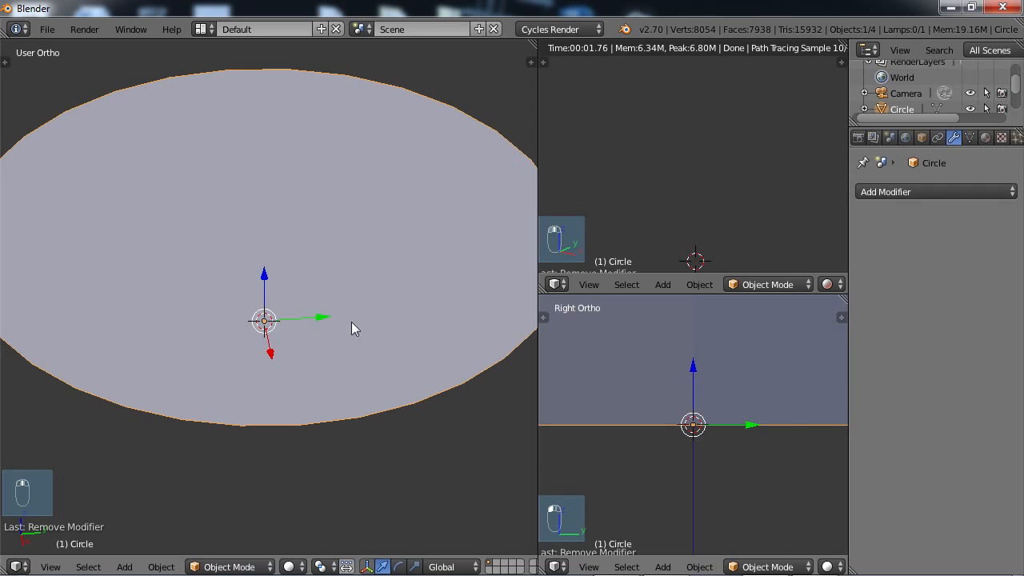
{"action": "scroll", "coordinate": [351, 321], "scroll_direction": "down", "scroll_amount": 2}
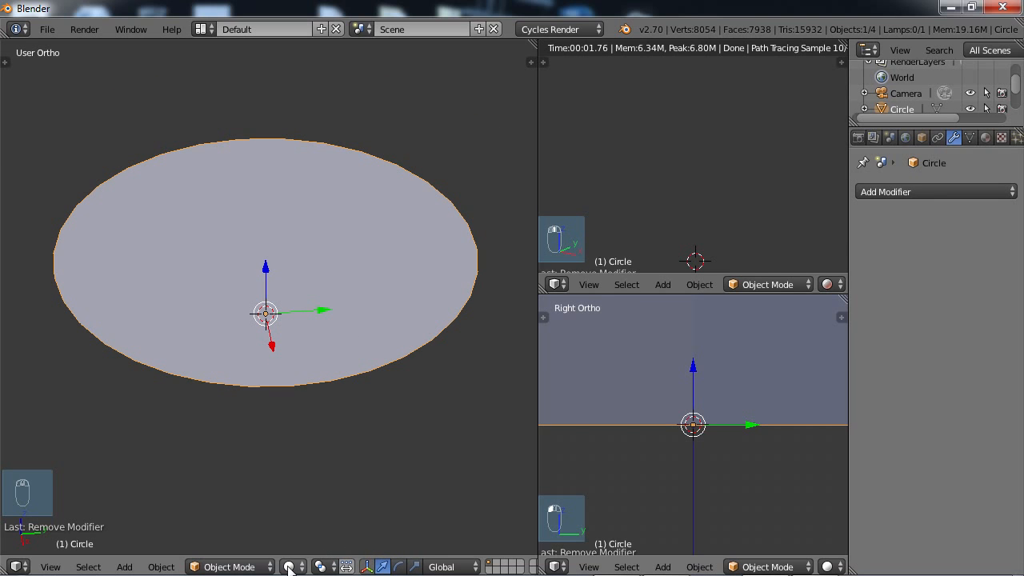
{"action": "key", "text": "Tab"}
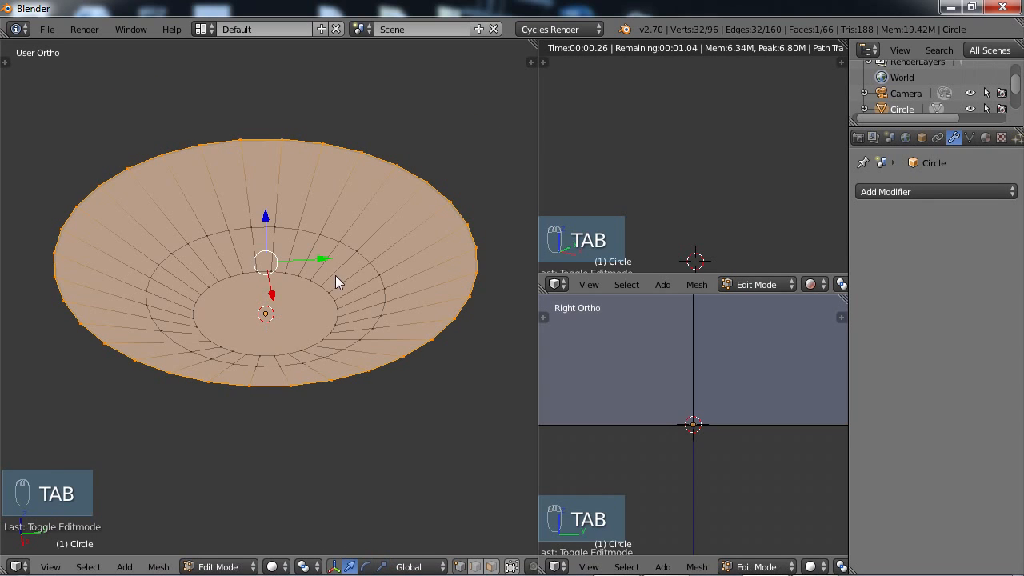
{"action": "middle_click_drag", "start_coordinate": [350, 343], "coordinate": [371, 393]}
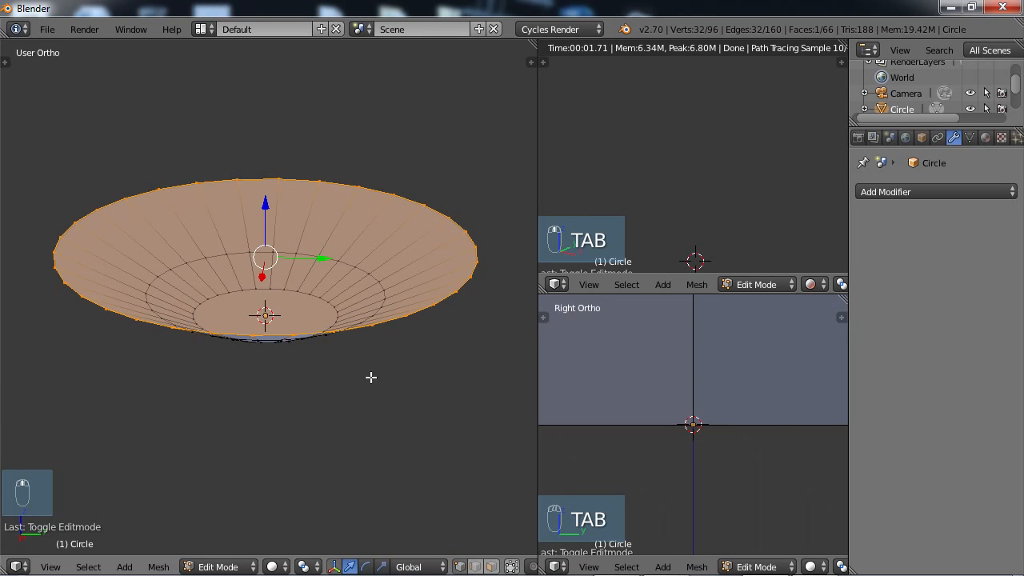
{"action": "left_click", "coordinate": [492, 566]}
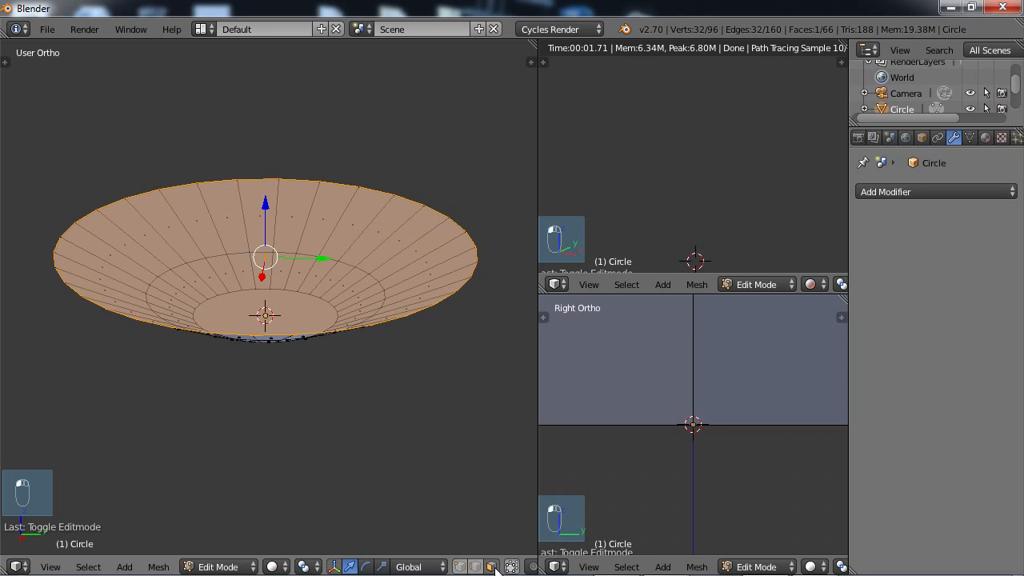
{"action": "left_click", "coordinate": [276, 270]}
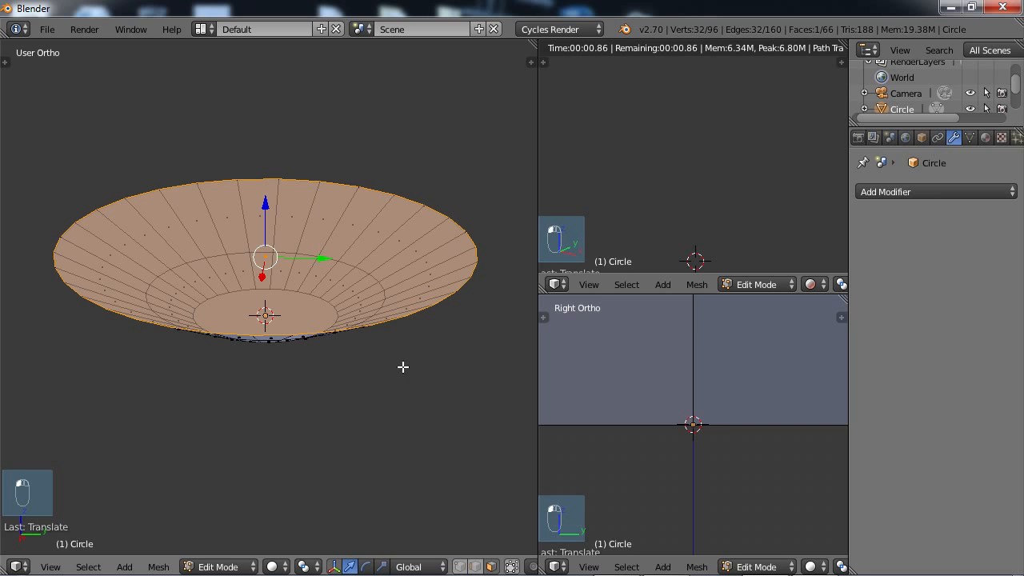
{"action": "key", "text": "x"}
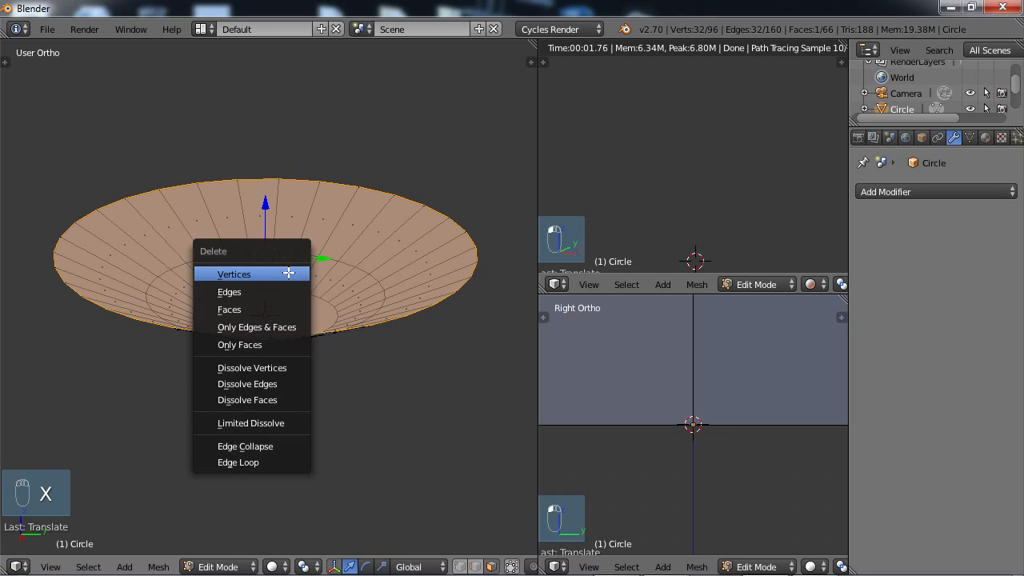
{"action": "left_click", "coordinate": [259, 304]}
{"action": "mouse_move", "coordinate": [258, 304]}
{"action": "middle_mouse_down"}
{"action": "mouse_move", "coordinate": [304, 297]}
{"action": "mouse_move", "coordinate": [304, 339]}
{"action": "mouse_move", "coordinate": [338, 354]}
{"action": "mouse_move", "coordinate": [354, 427]}
{"action": "mouse_move", "coordinate": [312, 303]}
{"action": "mouse_move", "coordinate": [330, 308]}
{"action": "middle_mouse_up"}
{"action": "scroll", "coordinate": [312, 360], "scroll_direction": "up", "scroll_amount": 4}
{"action": "scroll", "coordinate": [312, 303], "scroll_direction": "down", "scroll_amount": 3}
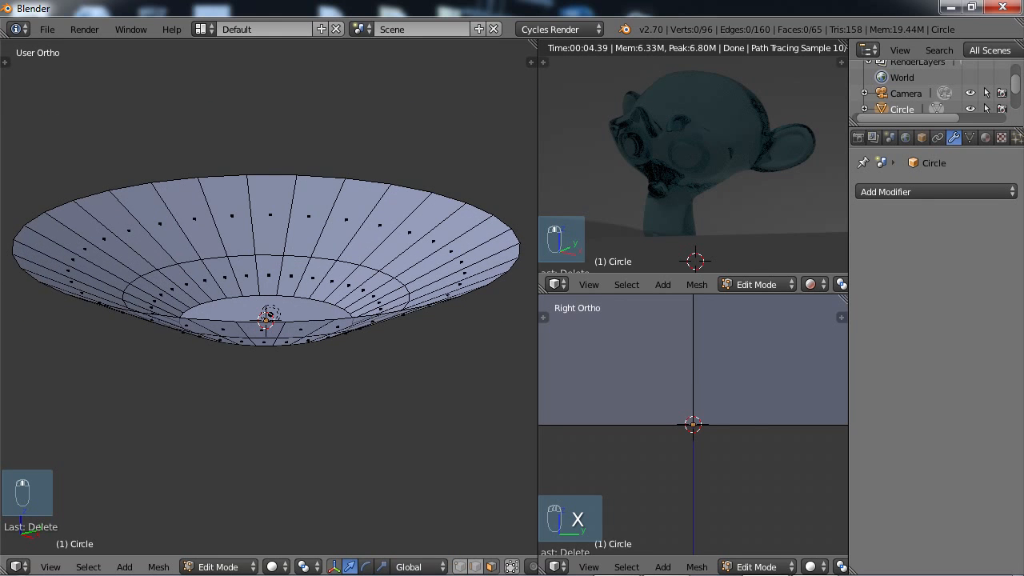
Return to Object Mode and add a Subdivision Surface modifier with viewport subdivisions of 2 to the open bowl.
{"action": "key", "text": "Tab"}
{"action": "left_click", "coordinate": [916, 192]}
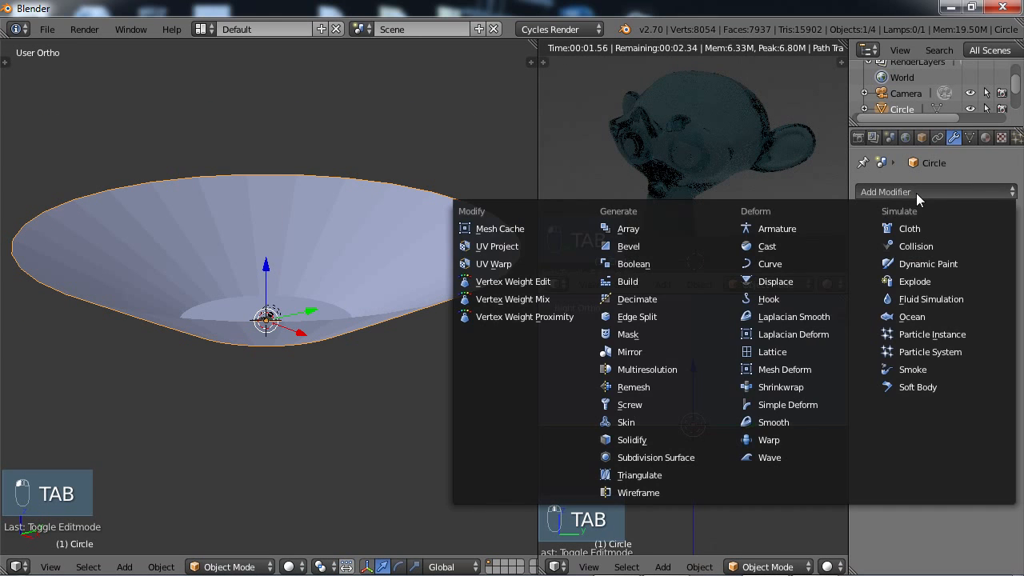
{"action": "left_click", "coordinate": [653, 457]}
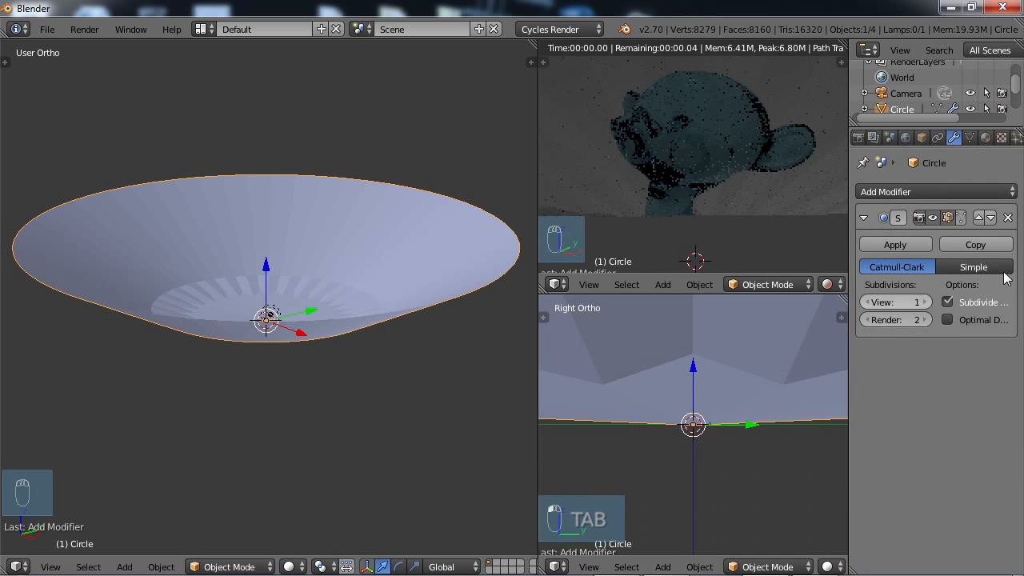
{"action": "left_click", "coordinate": [926, 302]}
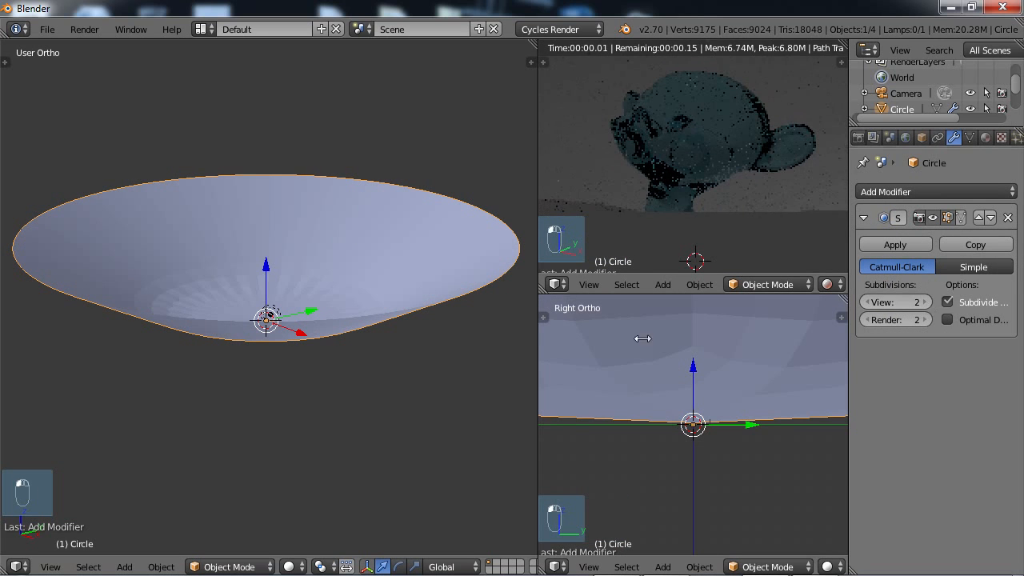
Apply smooth shading to the bowl-shaped backdrop.
{"action": "key", "text": "t"}
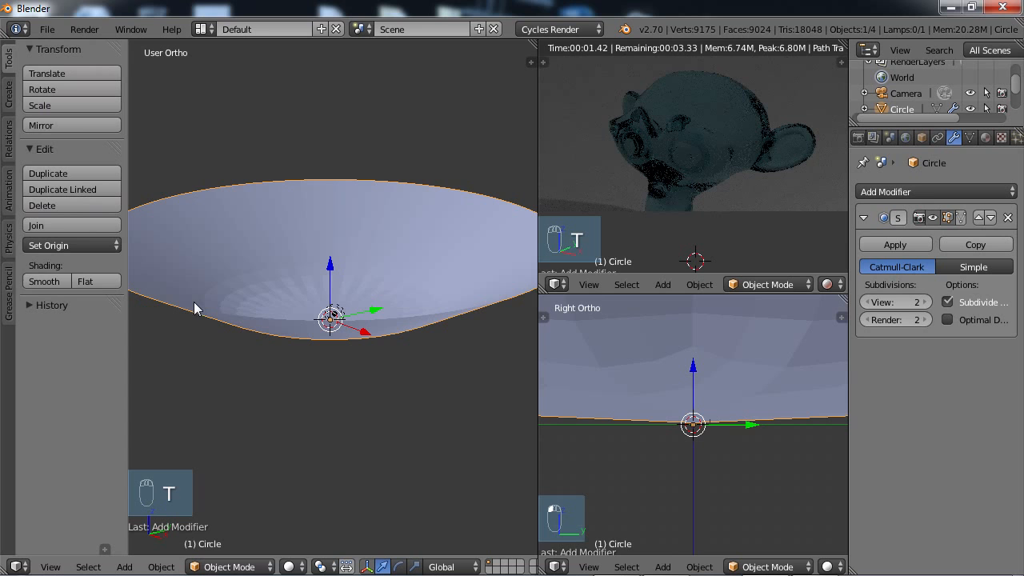
{"action": "left_click", "coordinate": [38, 283]}
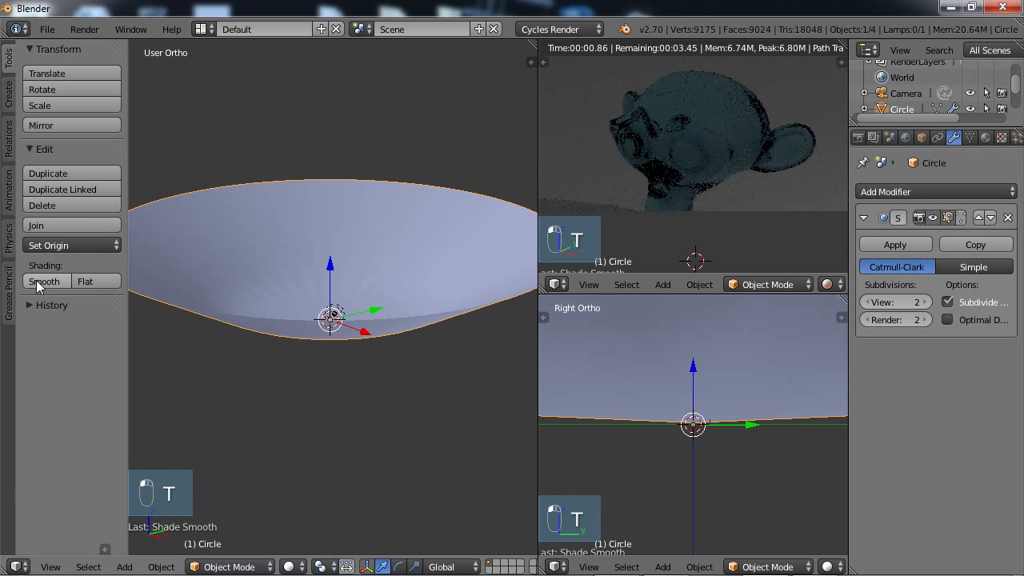
{"action": "mouse_move", "coordinate": [347, 292]}
{"action": "middle_mouse_down"}
{"action": "mouse_move", "coordinate": [332, 304]}
{"action": "mouse_move", "coordinate": [373, 354]}
{"action": "mouse_move", "coordinate": [402, 285]}
{"action": "mouse_move", "coordinate": [357, 277]}
{"action": "mouse_move", "coordinate": [366, 311]}
{"action": "mouse_move", "coordinate": [352, 298]}
{"action": "middle_mouse_up"}
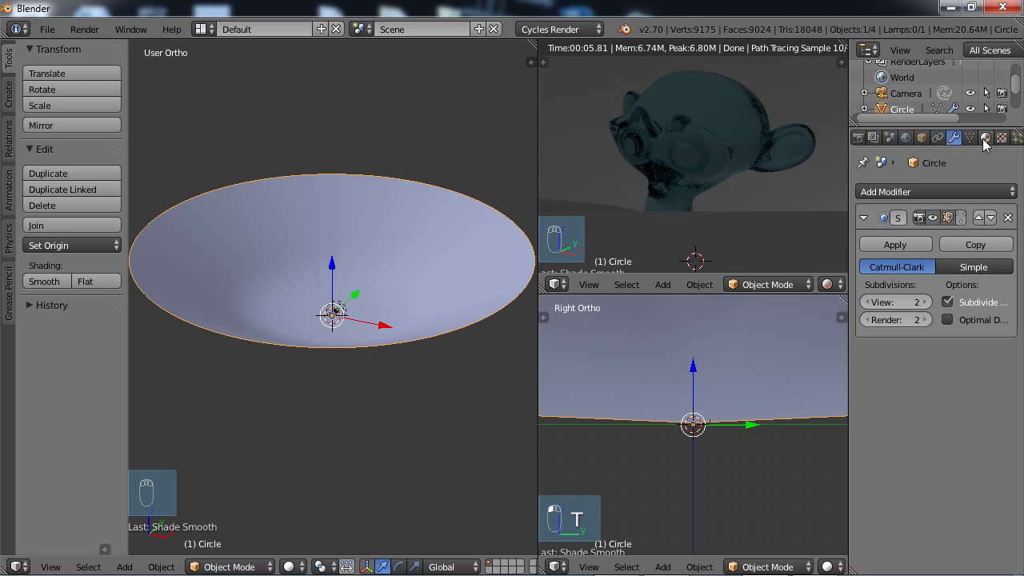
Add a material slot with a new material to the bowl and name the material Backdrop.
{"action": "left_click", "coordinate": [985, 139]}
{"action": "left_click", "coordinate": [1009, 192]}
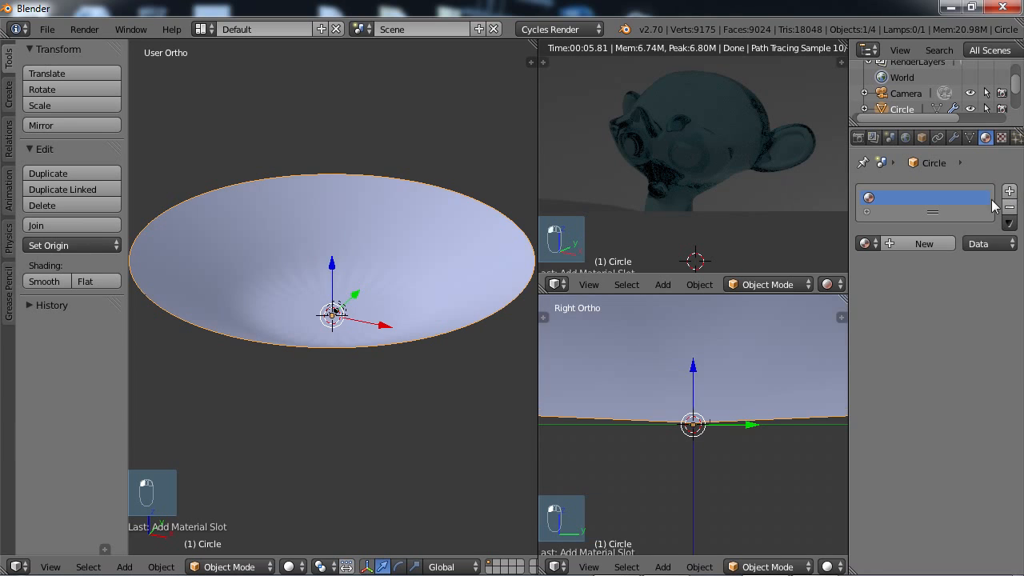
{"action": "left_click", "coordinate": [920, 244]}
{"action": "double_click", "coordinate": [903, 199]}
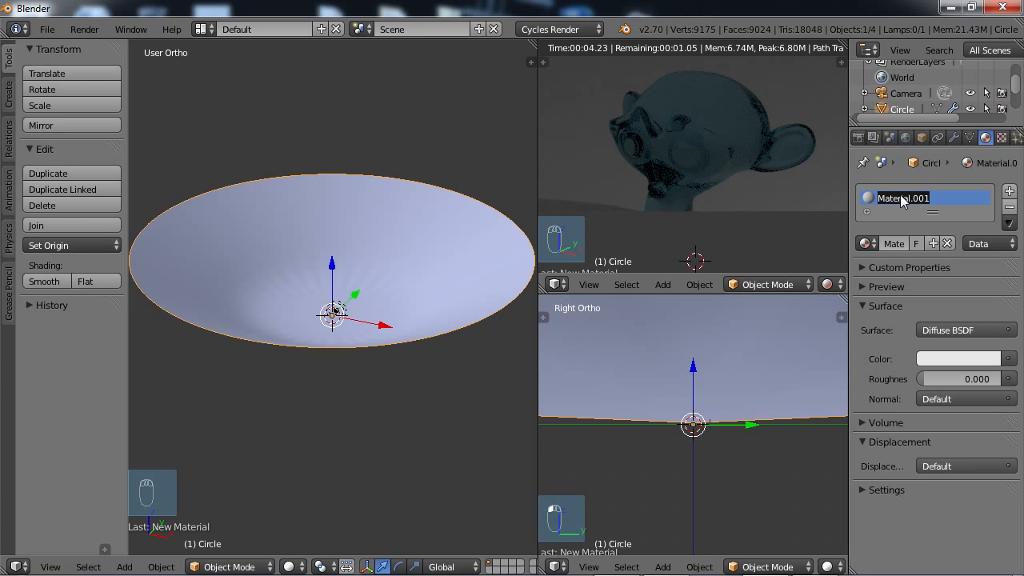
{"action": "type", "text": "Backdrop"}
{"action": "key", "text": "Return"}
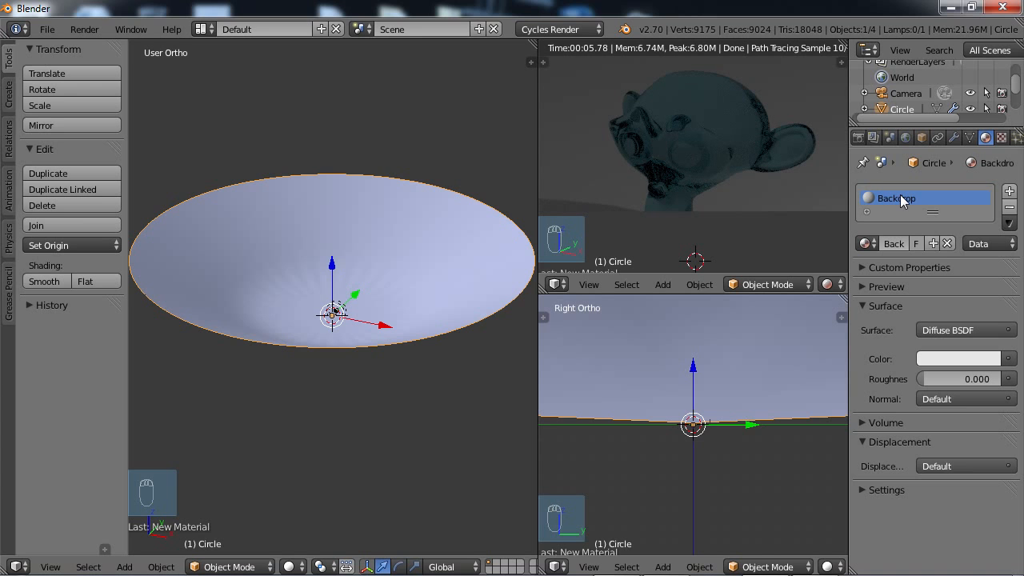
Change the Backdrop material's surface to Velvet BSDF and give it a pale lilac-pink colour at full brightness.
{"action": "left_click", "coordinate": [984, 331]}
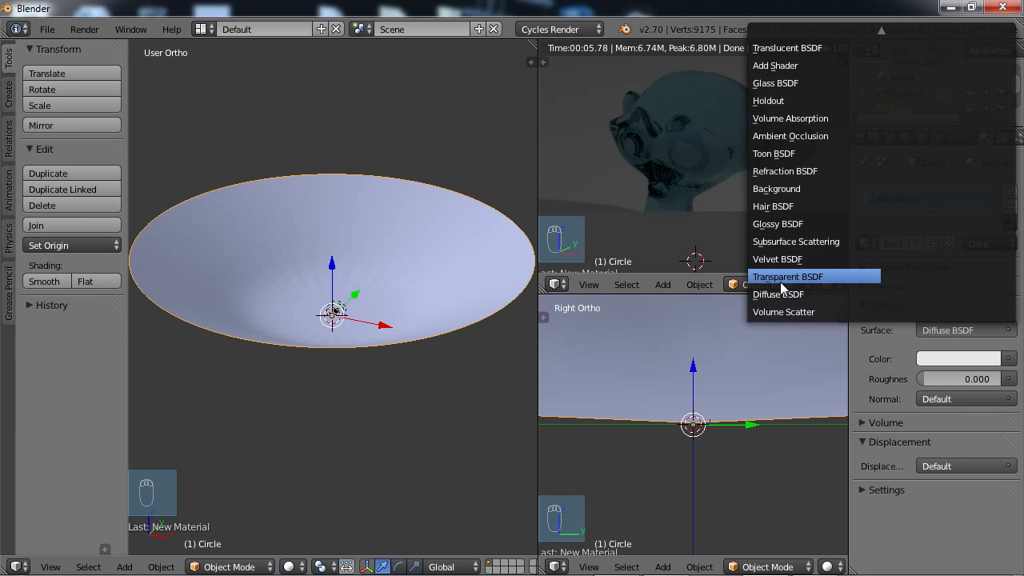
{"action": "left_click", "coordinate": [776, 259]}
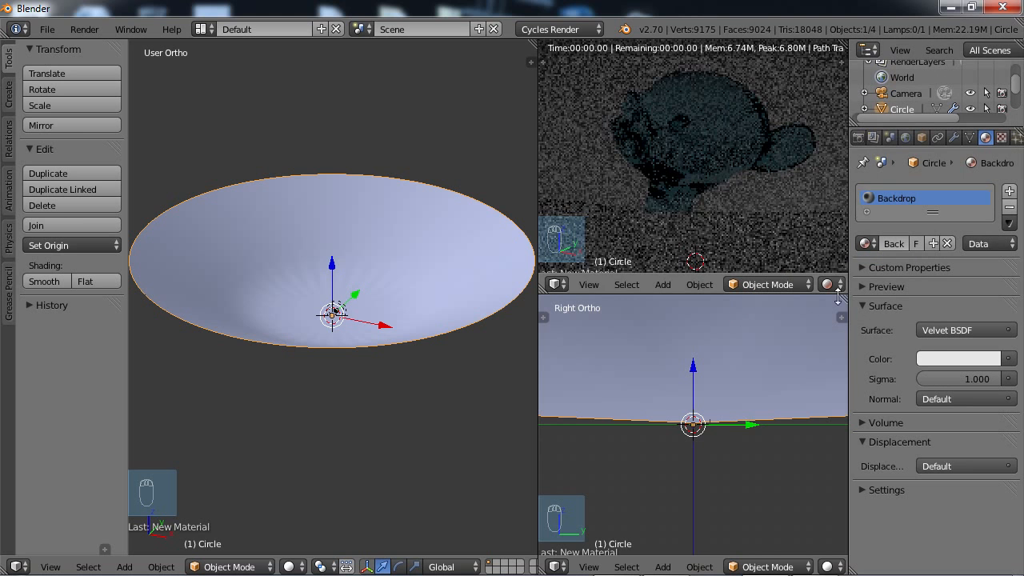
{"action": "left_click", "coordinate": [967, 357]}
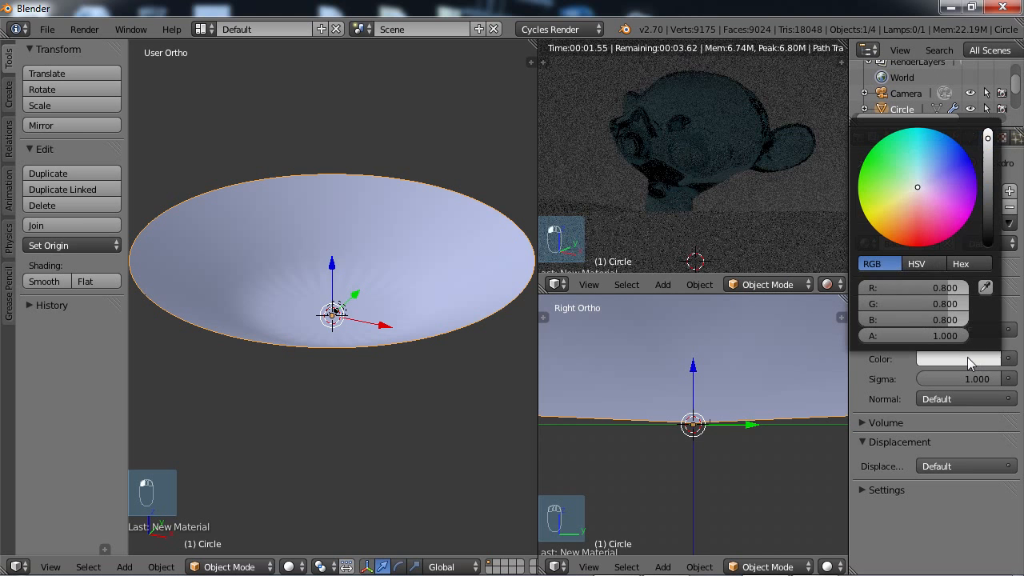
{"action": "left_click", "coordinate": [917, 188]}
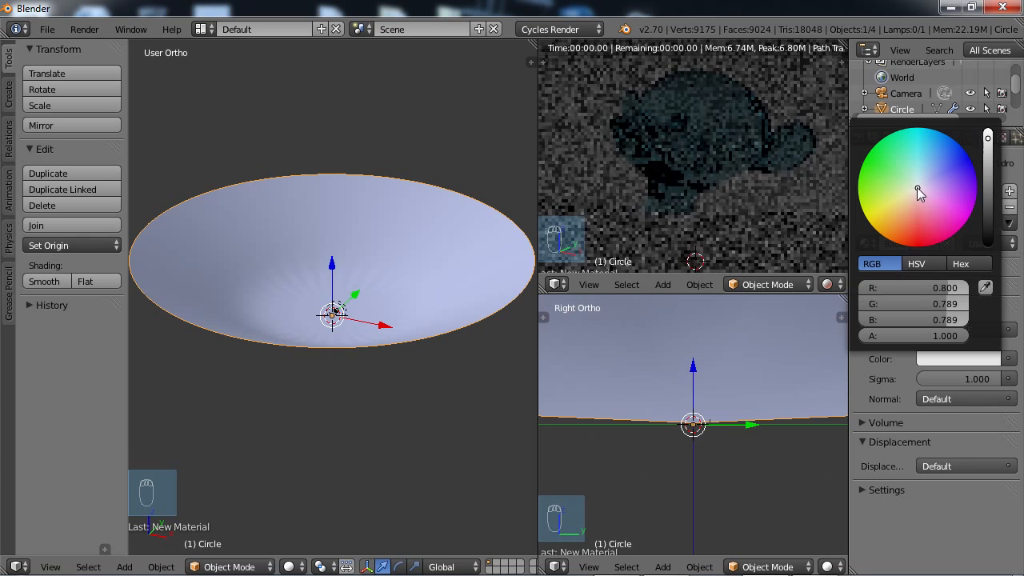
{"action": "mouse_move", "coordinate": [909, 190]}
{"action": "left_mouse_down"}
{"action": "mouse_move", "coordinate": [897, 204]}
{"action": "mouse_move", "coordinate": [944, 197]}
{"action": "mouse_move", "coordinate": [937, 190]}
{"action": "left_mouse_up"}
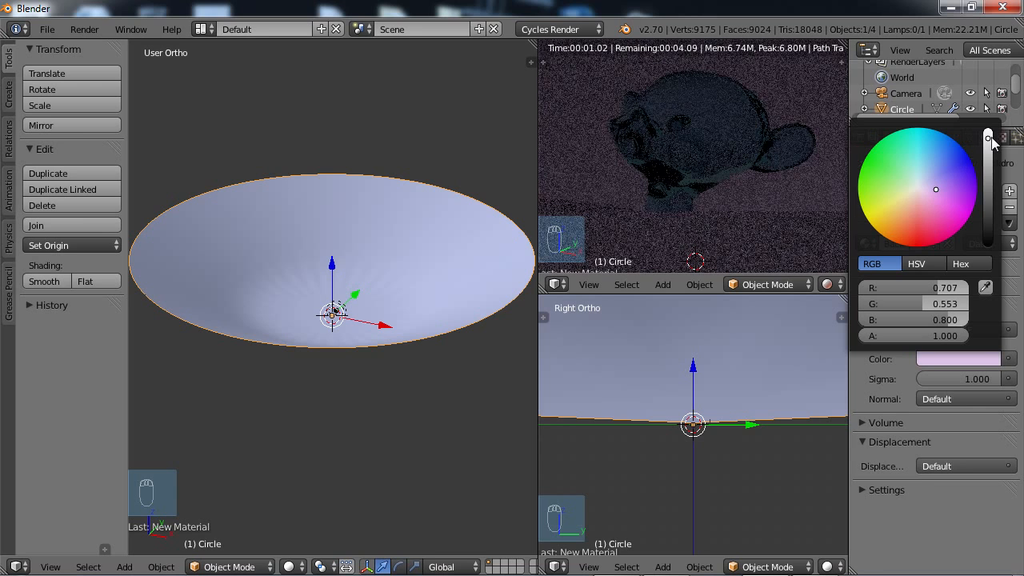
{"action": "left_click_drag", "start_coordinate": [989, 139], "coordinate": [992, 120]}
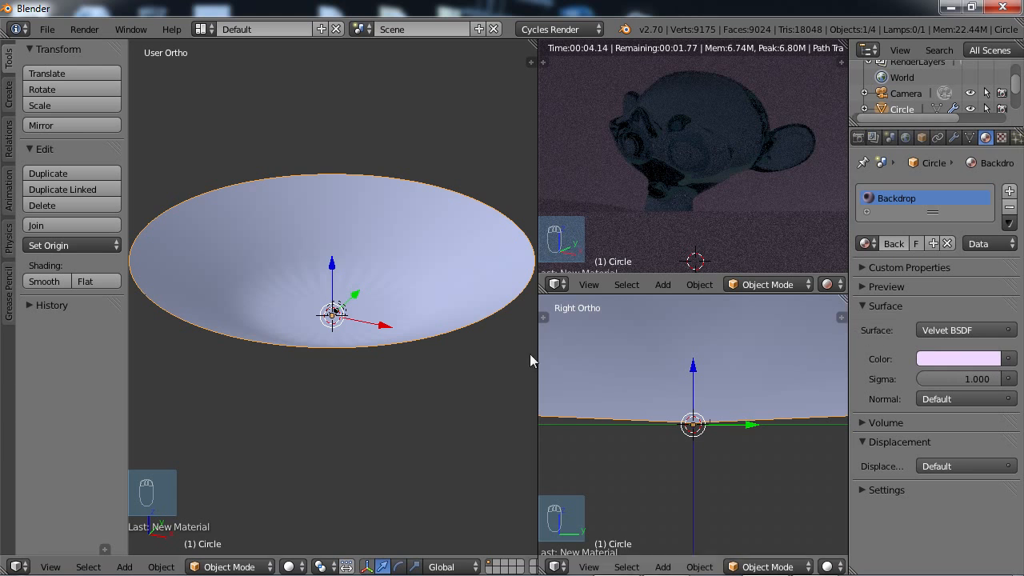
Hide the tool shelf, select Suzanne through the outliner and scale the monkey head up many times over.
{"action": "scroll", "coordinate": [337, 376], "scroll_direction": "up", "scroll_amount": 6}
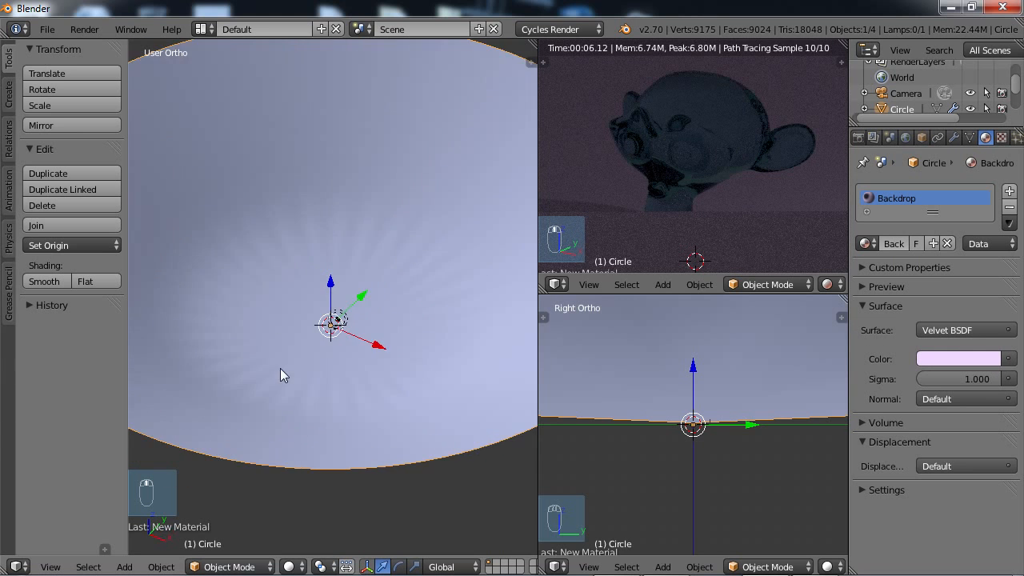
{"action": "middle_click_drag", "start_coordinate": [281, 373], "coordinate": [250, 356]}
{"action": "middle_click_drag", "start_coordinate": [382, 319], "coordinate": [290, 361]}
{"action": "key", "text": "t"}
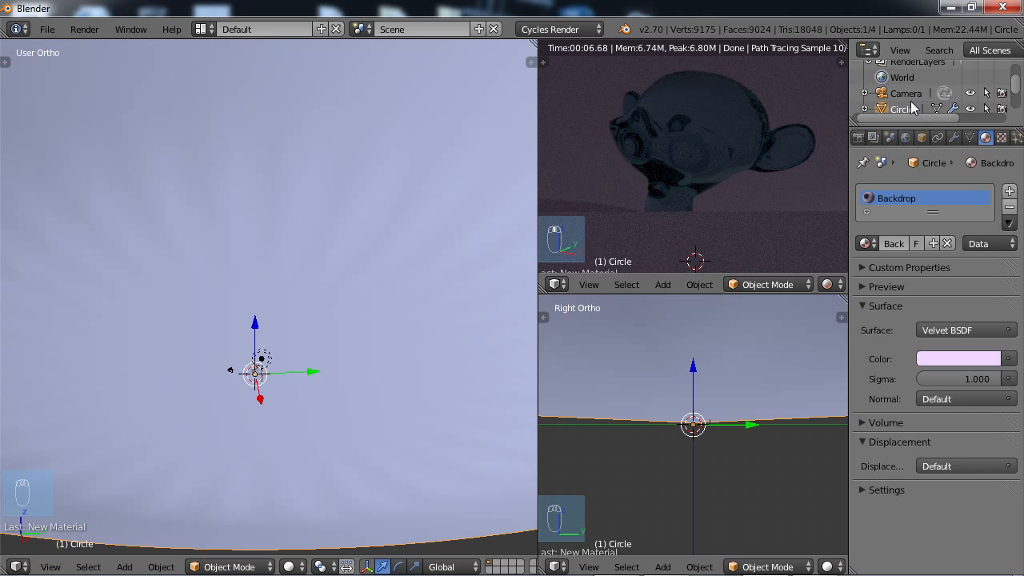
{"action": "left_click_drag", "start_coordinate": [1015, 88], "coordinate": [1016, 104]}
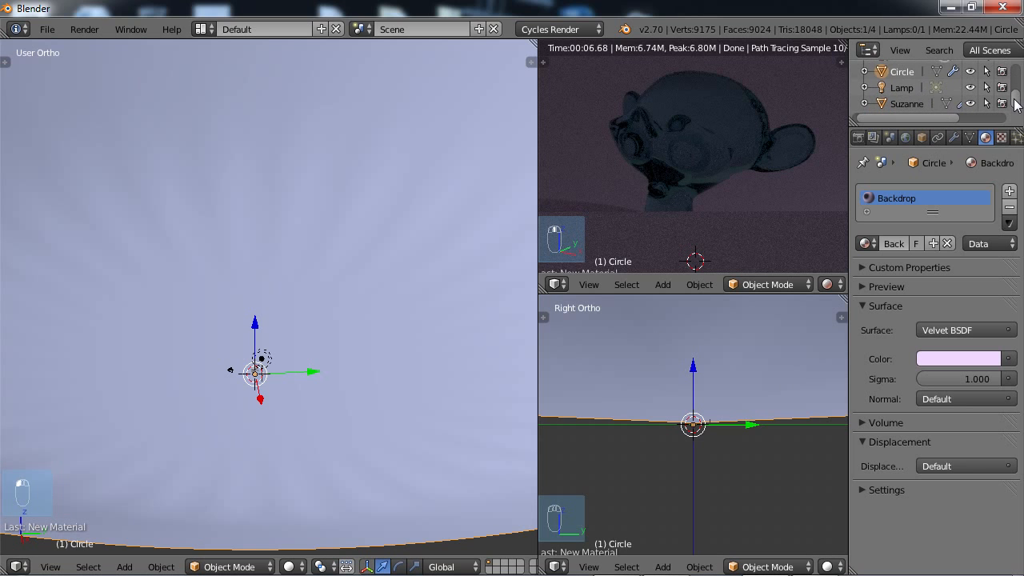
{"action": "left_click", "coordinate": [906, 104]}
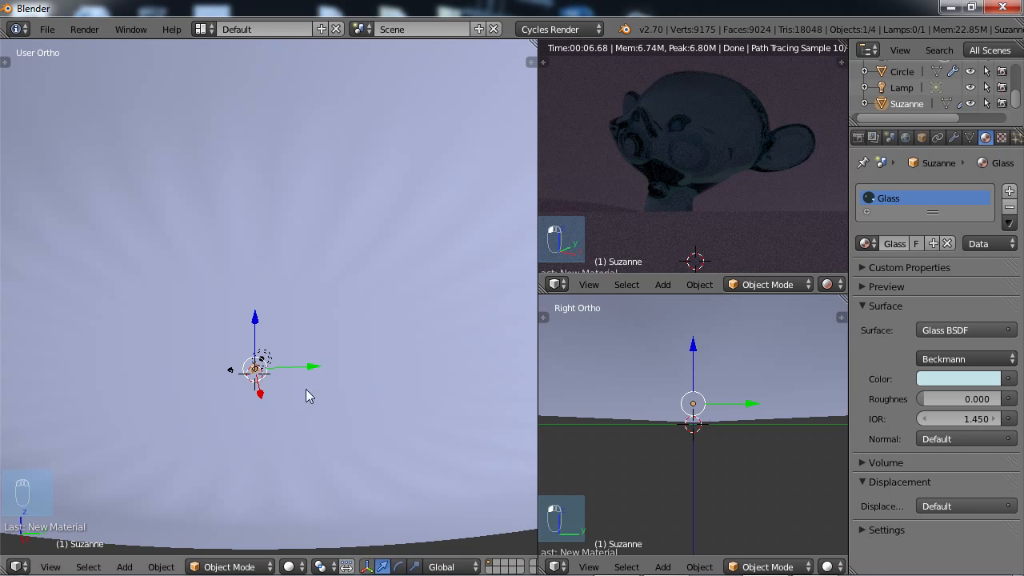
{"action": "mouse_move", "coordinate": [313, 381]}
{"action": "middle_mouse_down"}
{"action": "mouse_move", "coordinate": [306, 374]}
{"action": "mouse_move", "coordinate": [298, 386]}
{"action": "middle_mouse_up"}
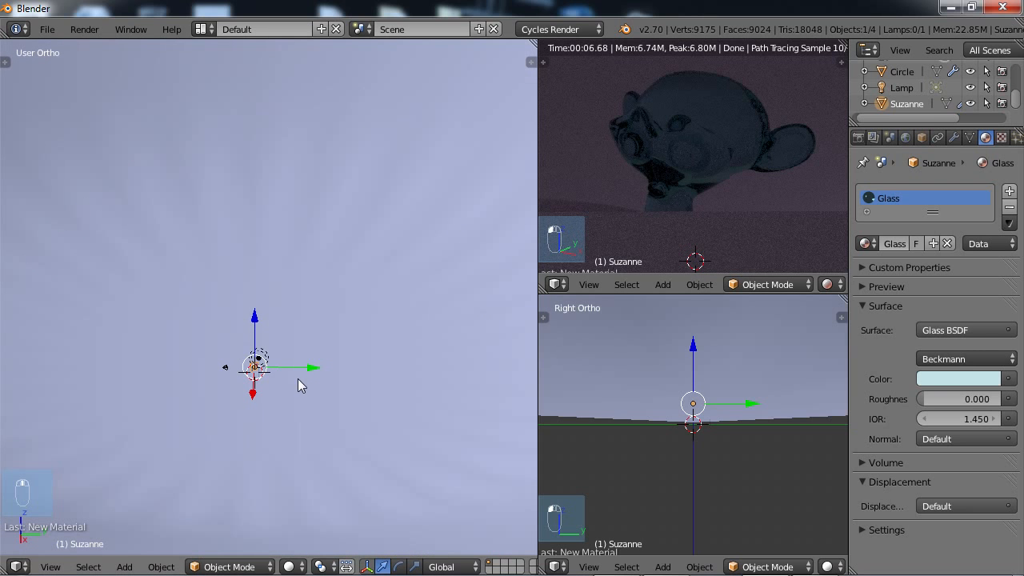
{"action": "key", "text": "s"}
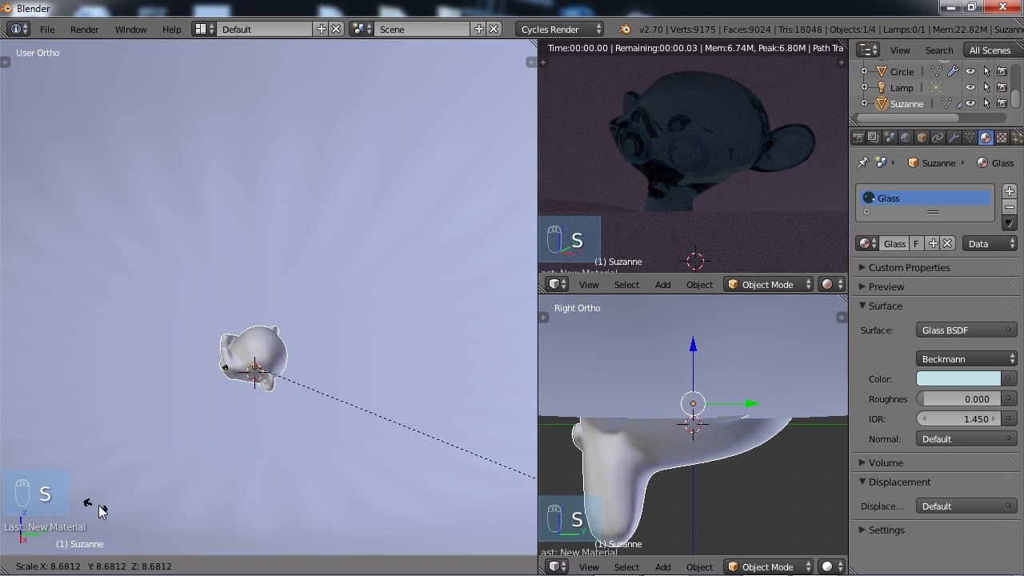
{"action": "left_click", "coordinate": [68, 441]}
Move the enlarged monkey head up along Z by about 11.9 units so it sits above the bowl's floor.
{"action": "middle_click_drag", "start_coordinate": [254, 331], "coordinate": [297, 318]}
{"action": "key", "text": "g"}
{"action": "key", "text": "z"}
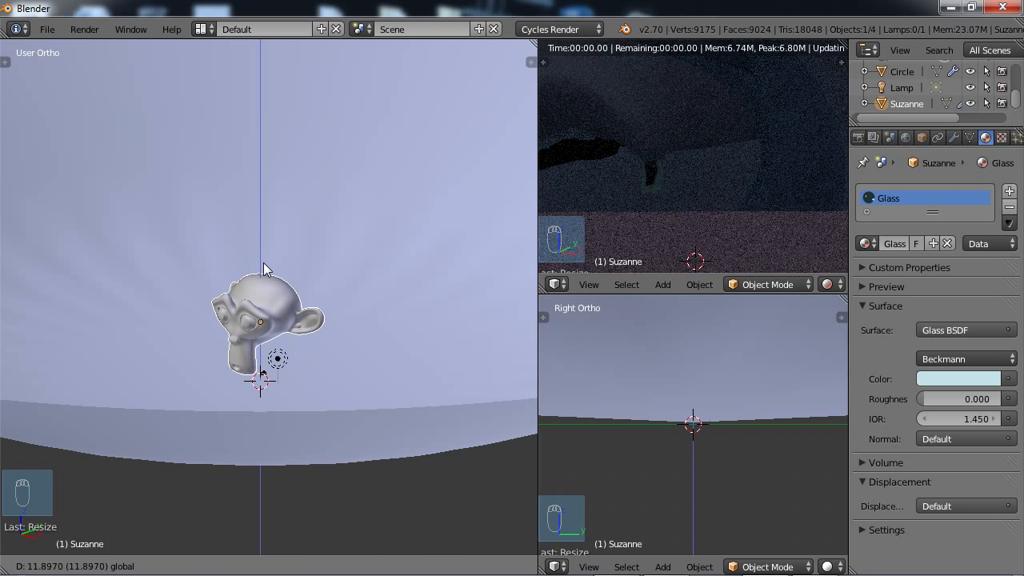
{"action": "left_click", "coordinate": [267, 270]}
Add a plane mesh at the 3D cursor beneath the monkey head.
{"action": "scroll", "coordinate": [320, 351], "scroll_direction": "down", "scroll_amount": 3}
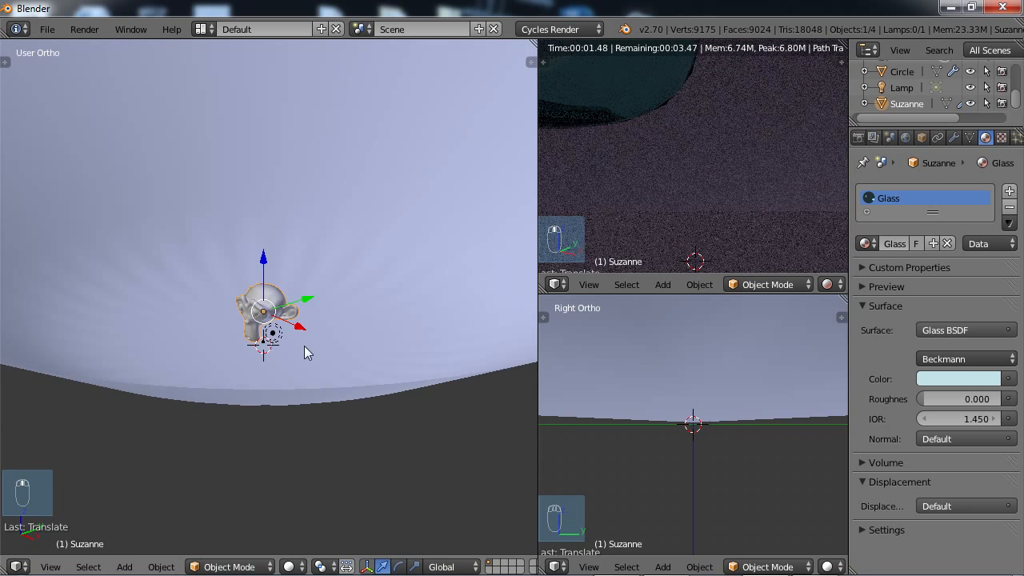
{"action": "middle_click_drag", "start_coordinate": [305, 347], "coordinate": [294, 368]}
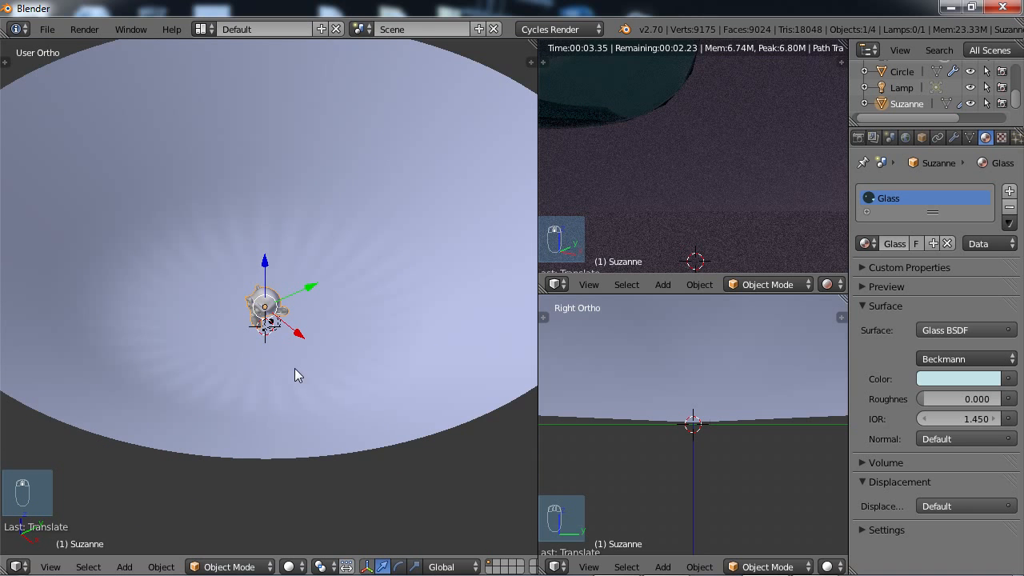
{"action": "middle_click_drag", "start_coordinate": [249, 324], "coordinate": [284, 324]}
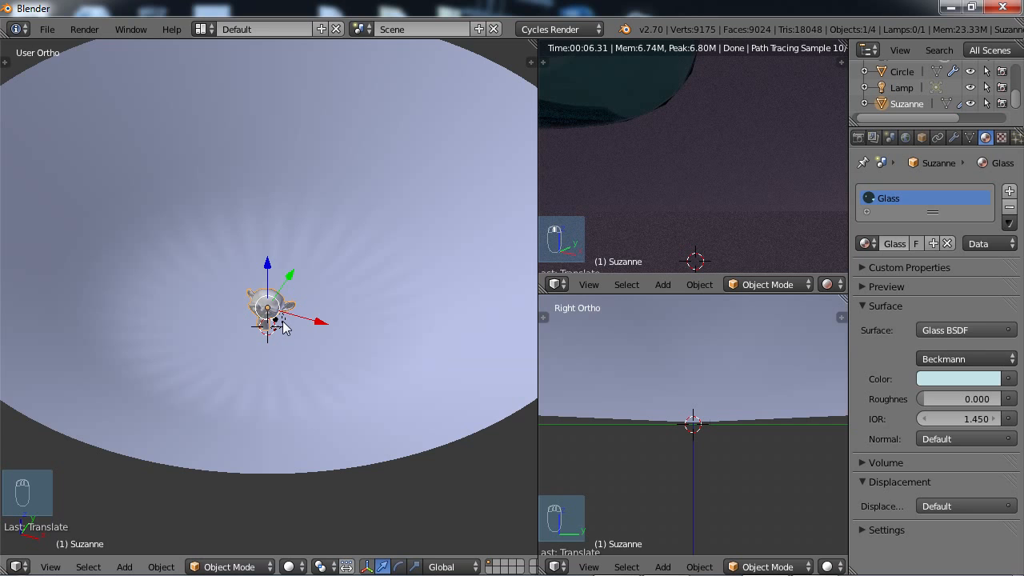
{"action": "key", "text": "shift+a"}
{"action": "mouse_move", "coordinate": [283, 322]}
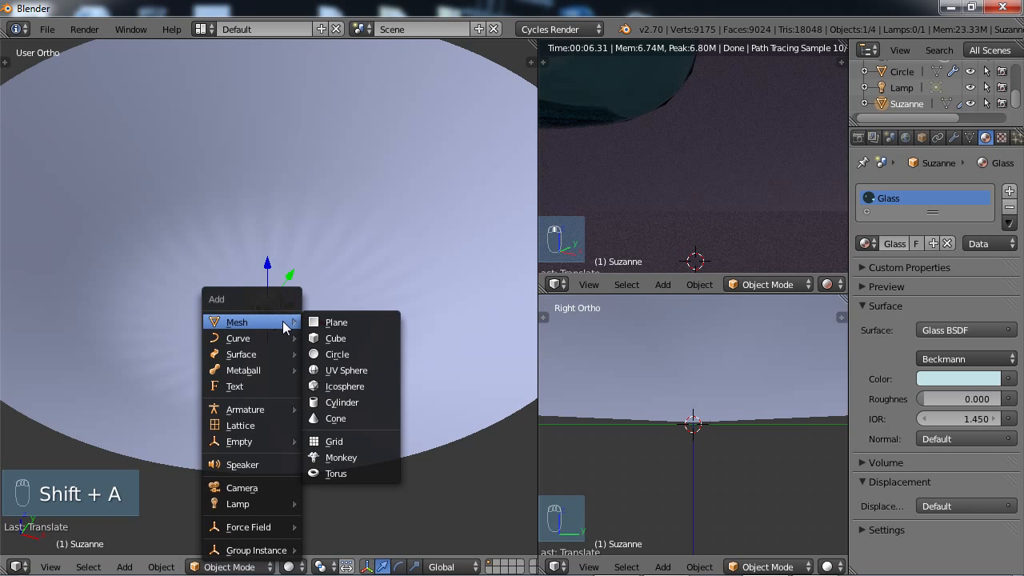
{"action": "left_click", "coordinate": [329, 323]}
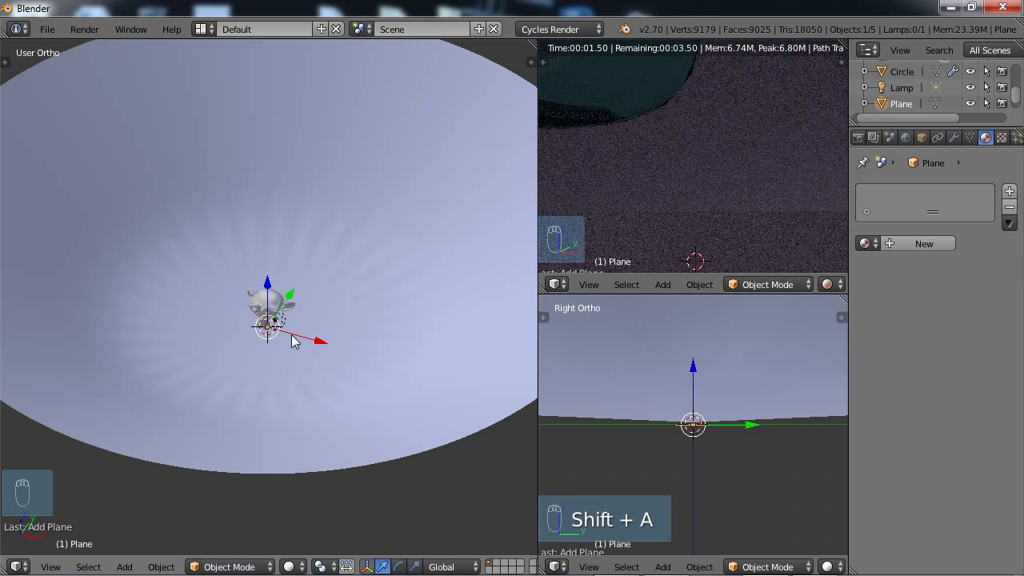
Place the plane in front of the monkey head, slightly above the bowl's floor, and scale it up many times over.
{"action": "key", "text": "KP_7"}
{"action": "left_click_drag", "start_coordinate": [281, 242], "coordinate": [273, 359]}
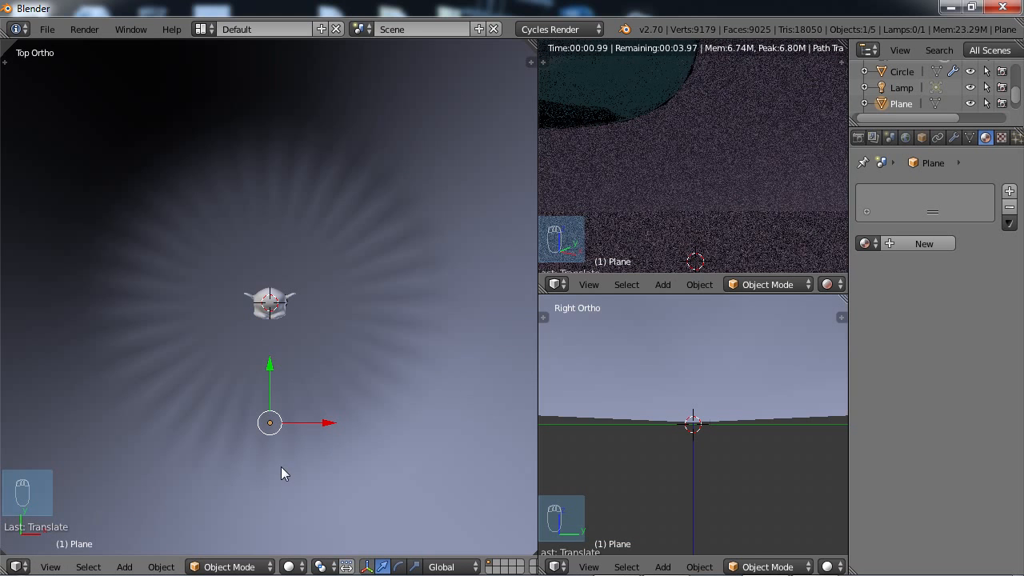
{"action": "middle_click_drag", "start_coordinate": [281, 468], "coordinate": [342, 75]}
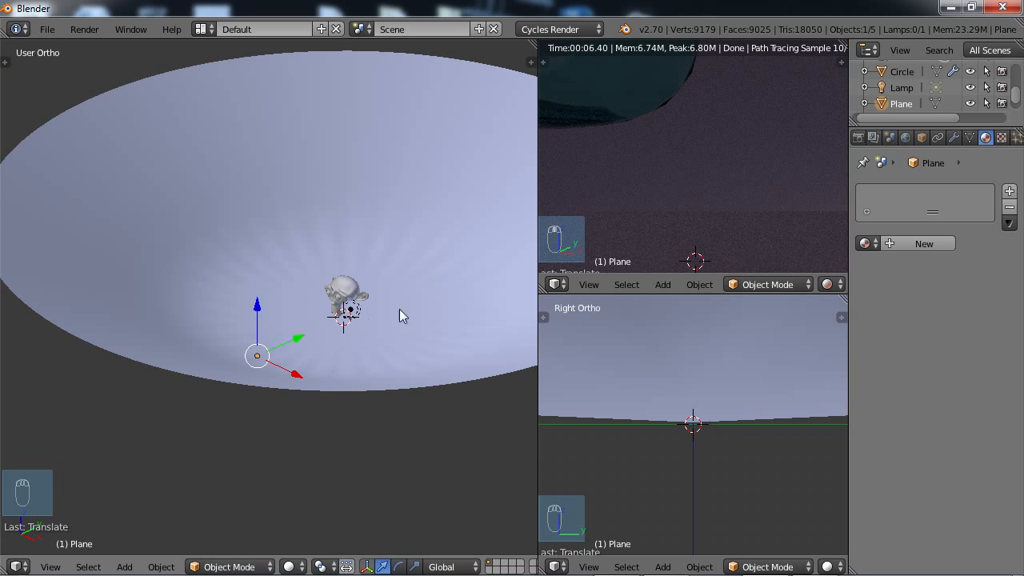
{"action": "left_click_drag", "start_coordinate": [257, 307], "coordinate": [255, 274]}
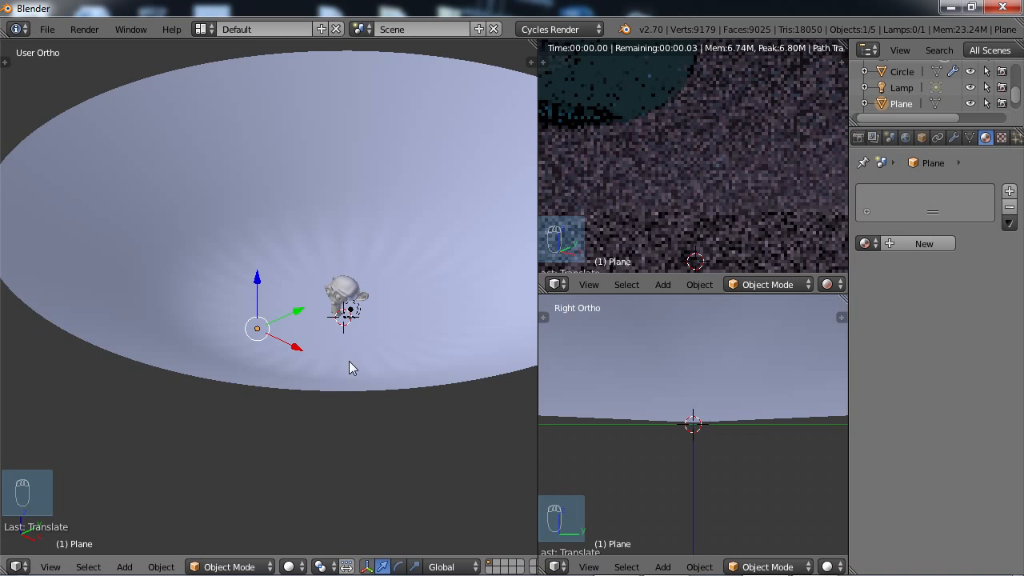
{"action": "key", "text": "s"}
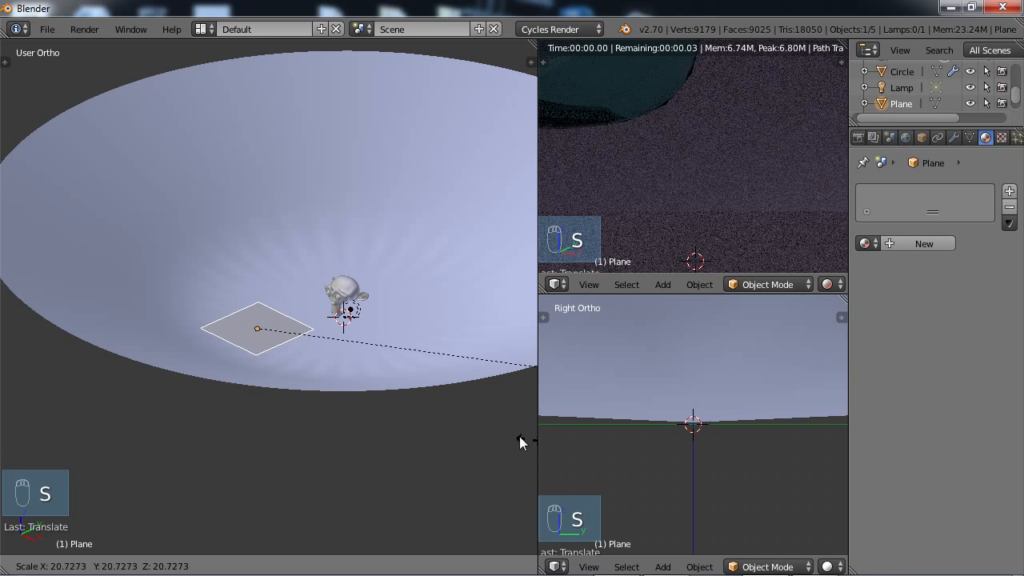
{"action": "left_click", "coordinate": [400, 408]}
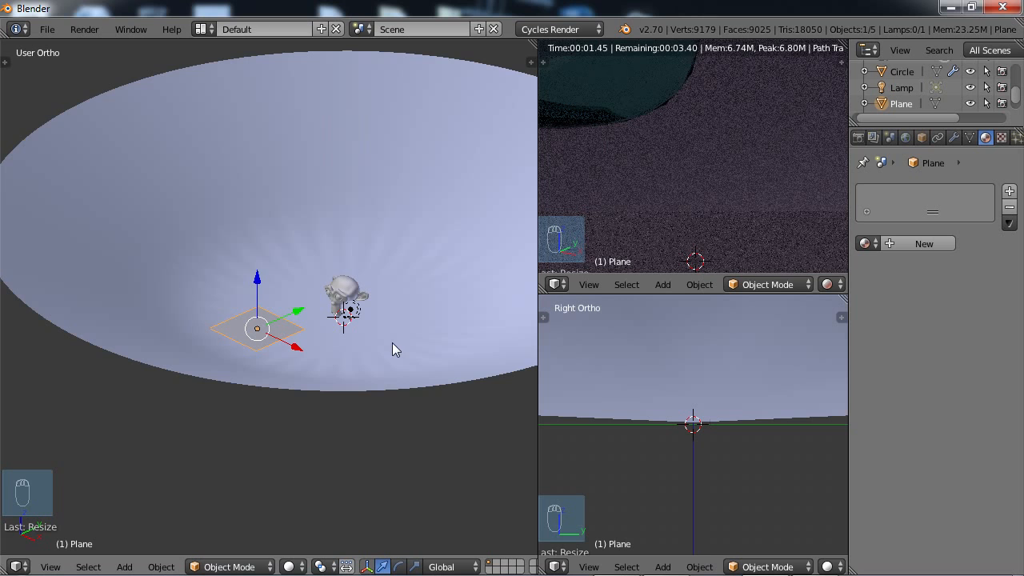
Show the scene in wireframe from the right side and rotate the plane until it stands nearly upright facing the monkey head.
{"action": "key", "text": "KP_3"}
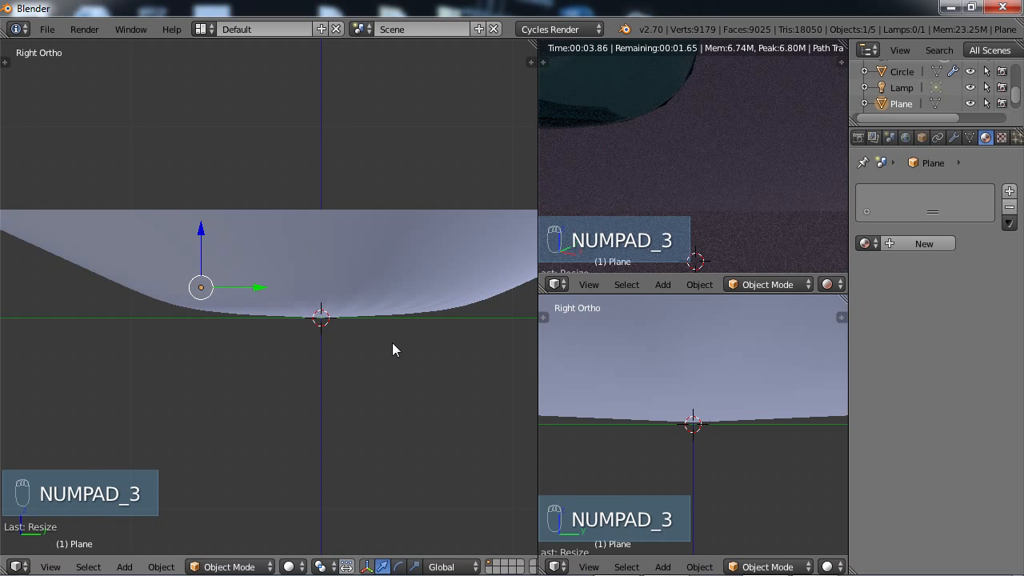
{"action": "key", "text": "z"}
{"action": "scroll", "coordinate": [298, 339], "scroll_direction": "up", "scroll_amount": 2}
{"action": "middle_click_drag", "start_coordinate": [297, 344], "coordinate": [316, 334], "text": "shift"}
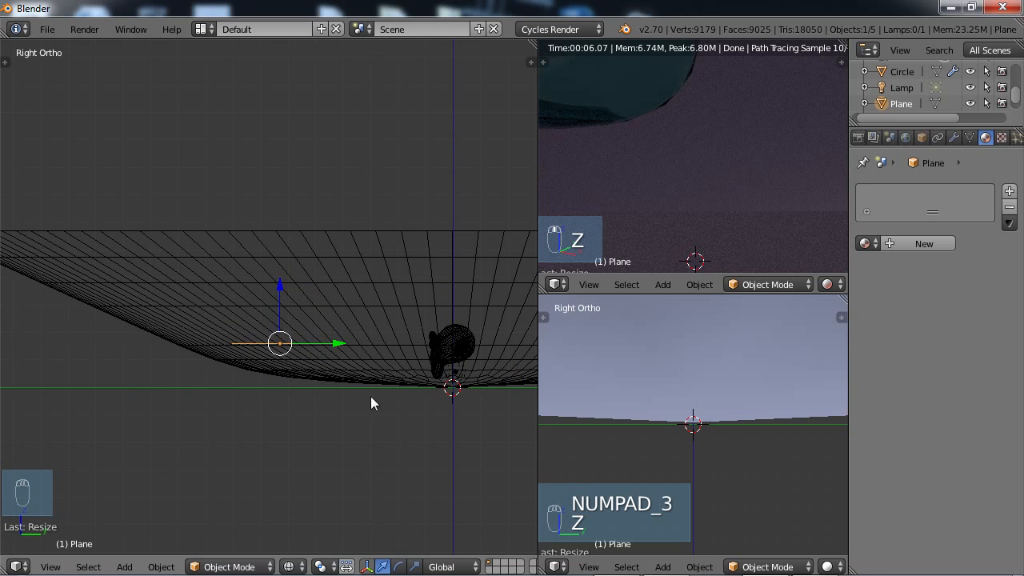
{"action": "key", "text": "r"}
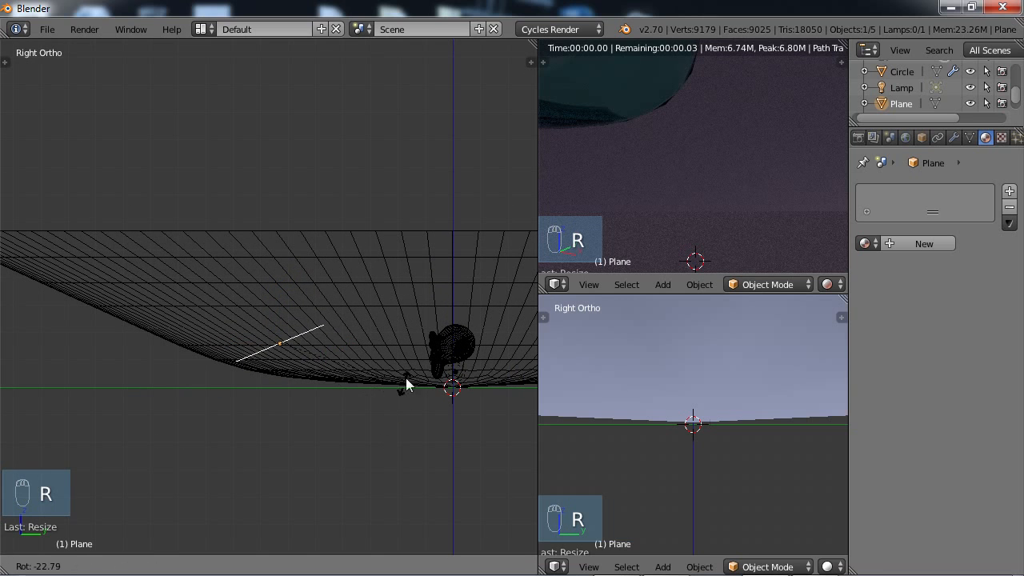
{"action": "left_click", "coordinate": [385, 266]}
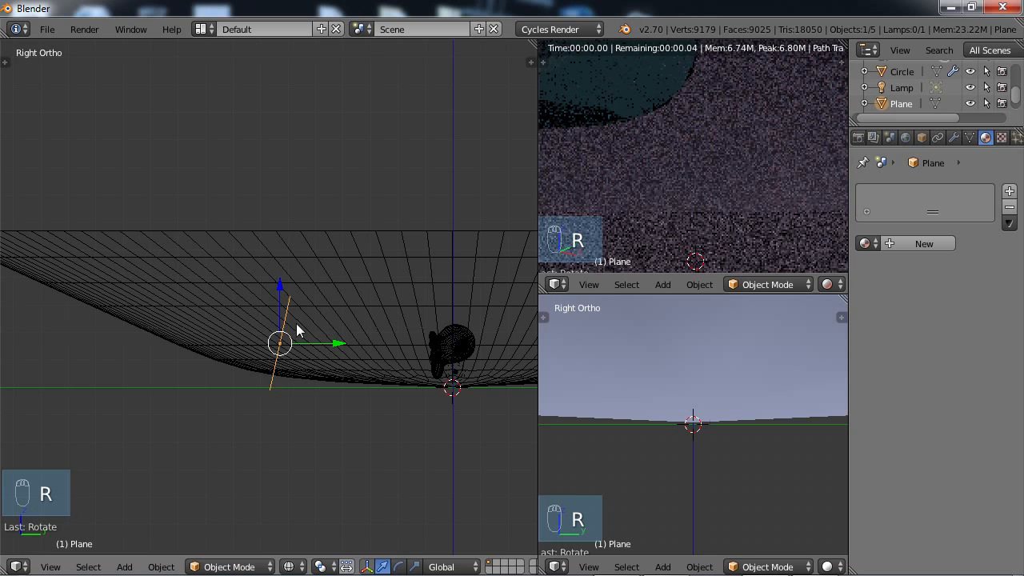
Move the tilted plane up and slightly farther from the monkey head, and scale it down to about 0.79.
{"action": "key", "text": "g"}
{"action": "left_click", "coordinate": [285, 302]}
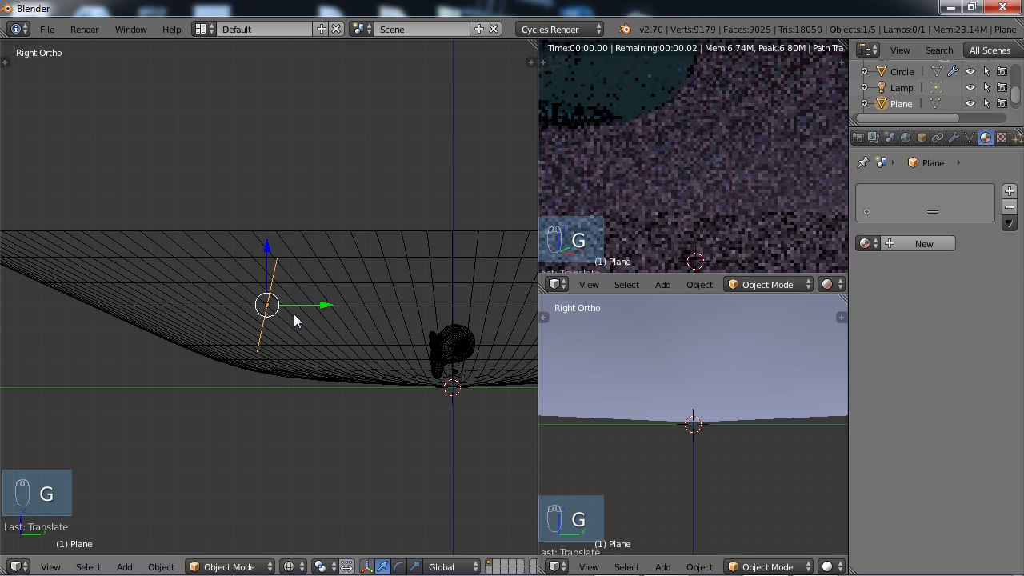
{"action": "key", "text": "s"}
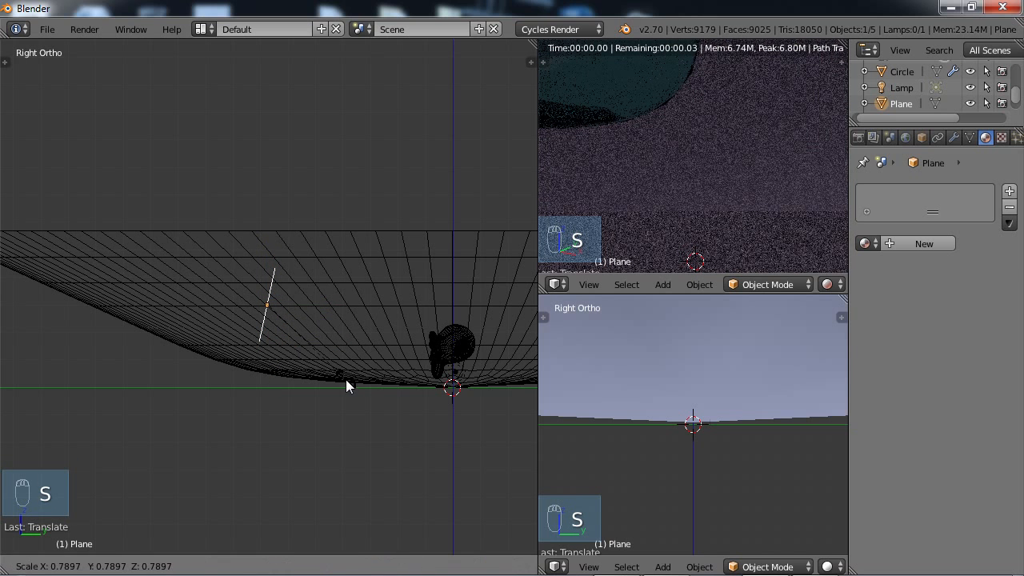
{"action": "left_click", "coordinate": [346, 386]}
{"action": "middle_click_drag", "start_coordinate": [309, 336], "coordinate": [395, 398]}
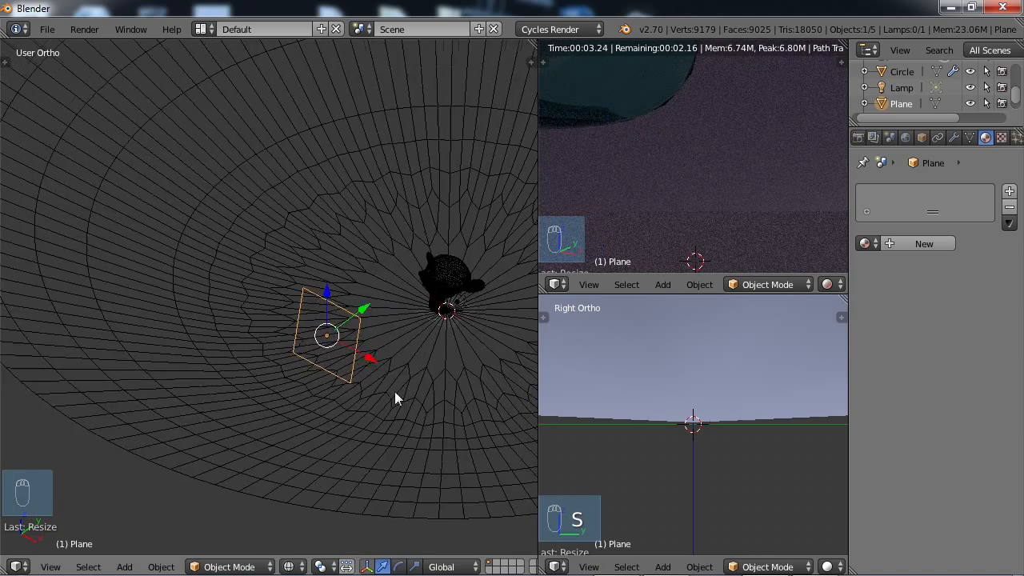
{"action": "scroll", "coordinate": [387, 353], "scroll_direction": "down", "scroll_amount": 7}
{"action": "scroll", "coordinate": [387, 353], "scroll_direction": "up", "scroll_amount": 2}
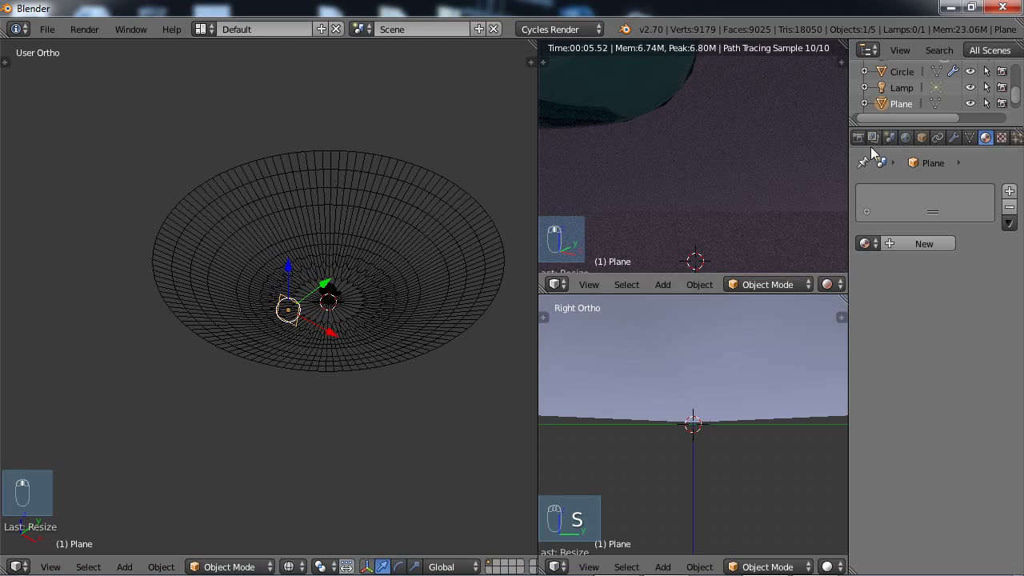
Select the camera through the outliner and set it as the active camera, with its view shown in the lower viewport.
{"action": "left_click_drag", "start_coordinate": [1019, 94], "coordinate": [1019, 84]}
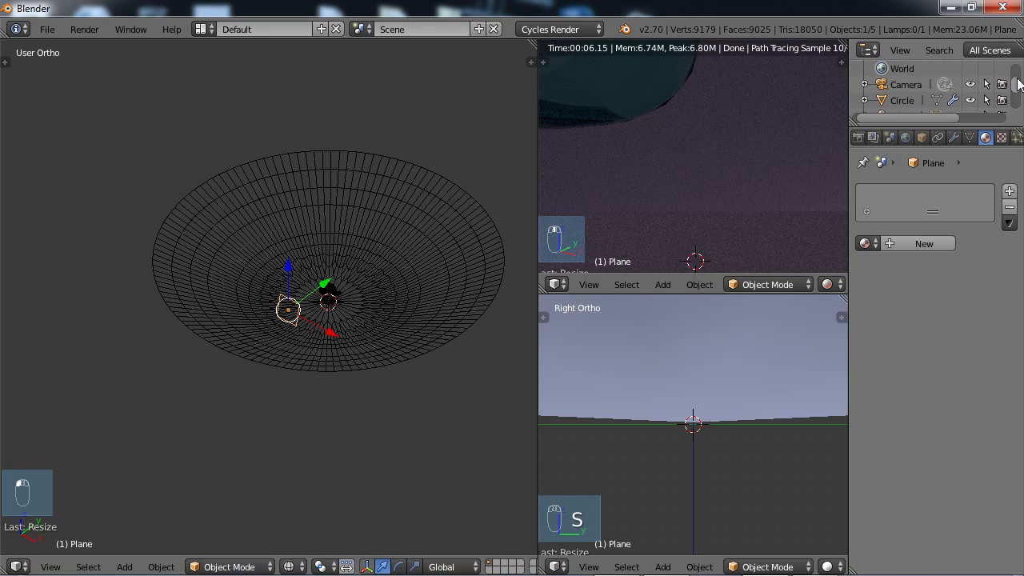
{"action": "left_click", "coordinate": [907, 85]}
{"action": "middle_click_drag", "start_coordinate": [337, 305], "coordinate": [401, 369]}
{"action": "scroll", "coordinate": [350, 332], "scroll_direction": "up", "scroll_amount": 7}
{"action": "middle_click_drag", "start_coordinate": [420, 214], "coordinate": [364, 347], "text": "shift"}
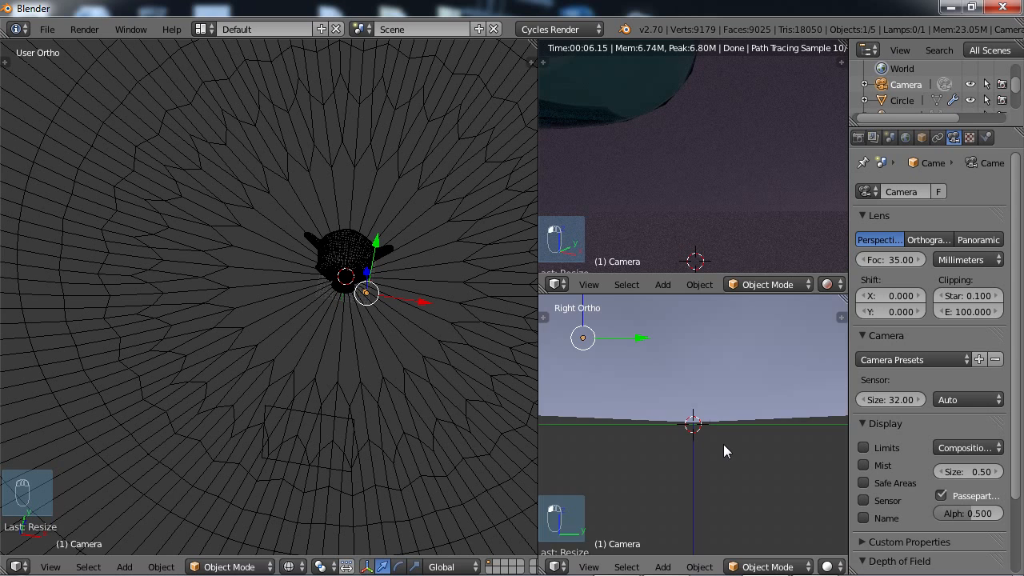
{"action": "key", "text": "ctrl+KP_0"}
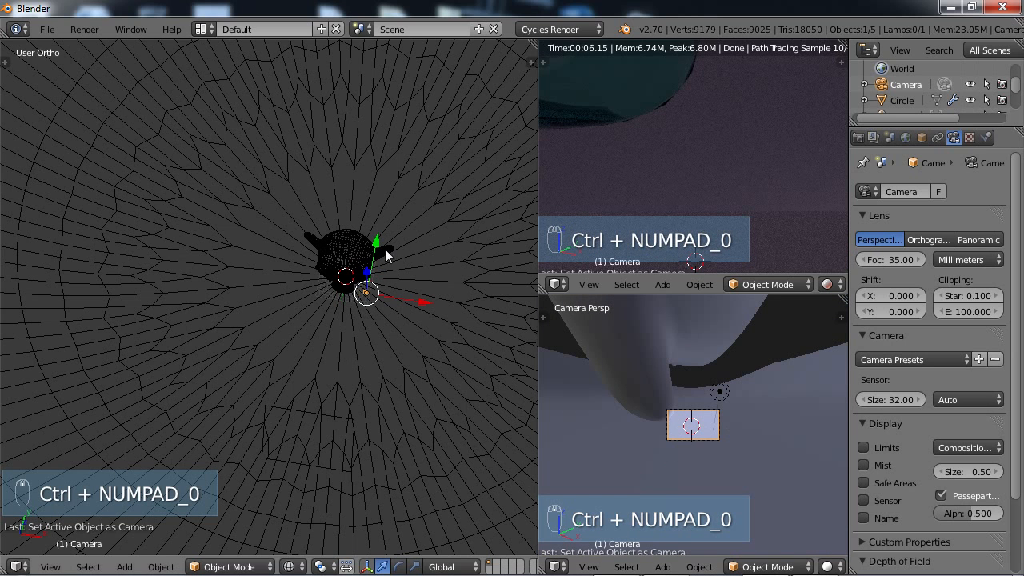
Move the camera back from the monkey head and raise it until the head sits inside the camera frame.
{"action": "key", "text": "g"}
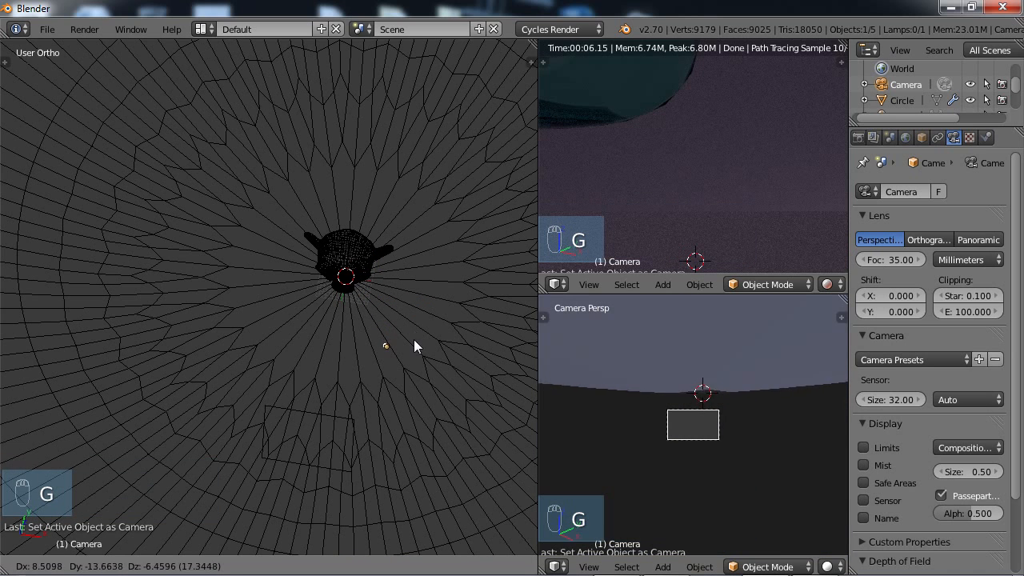
{"action": "left_click", "coordinate": [416, 384]}
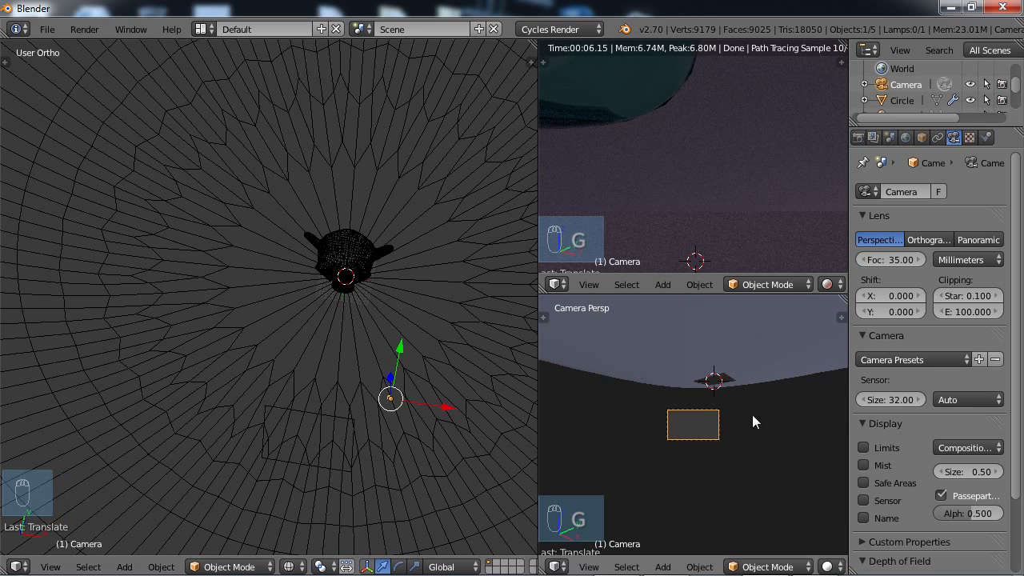
{"action": "key", "text": "g"}
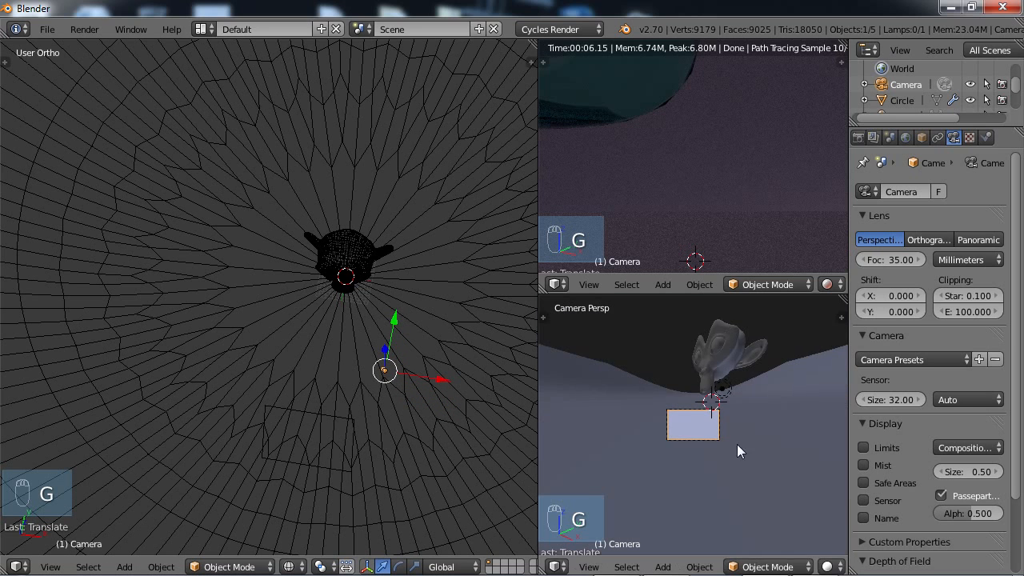
{"action": "key", "text": "g"}
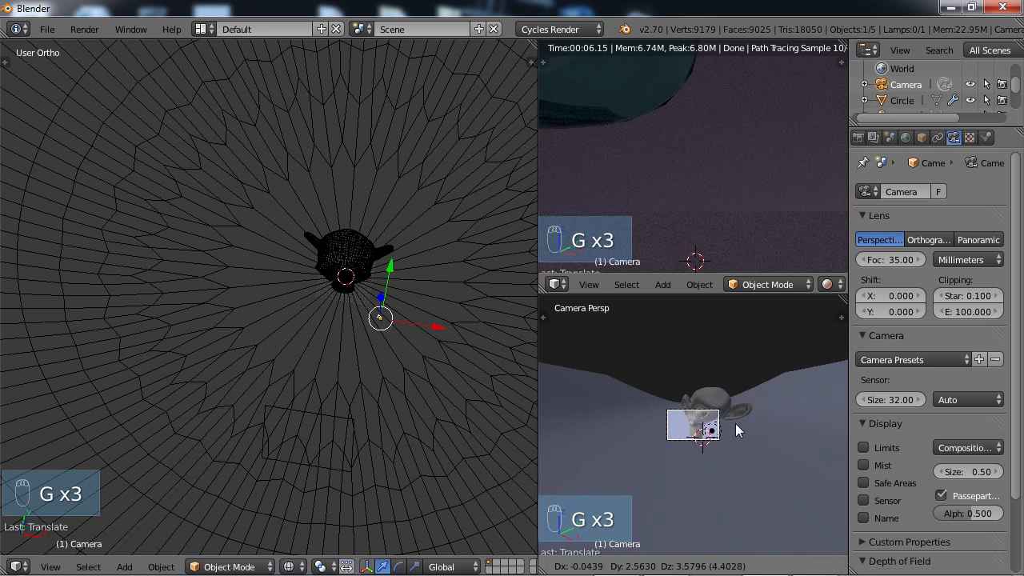
{"action": "left_click", "coordinate": [742, 408]}
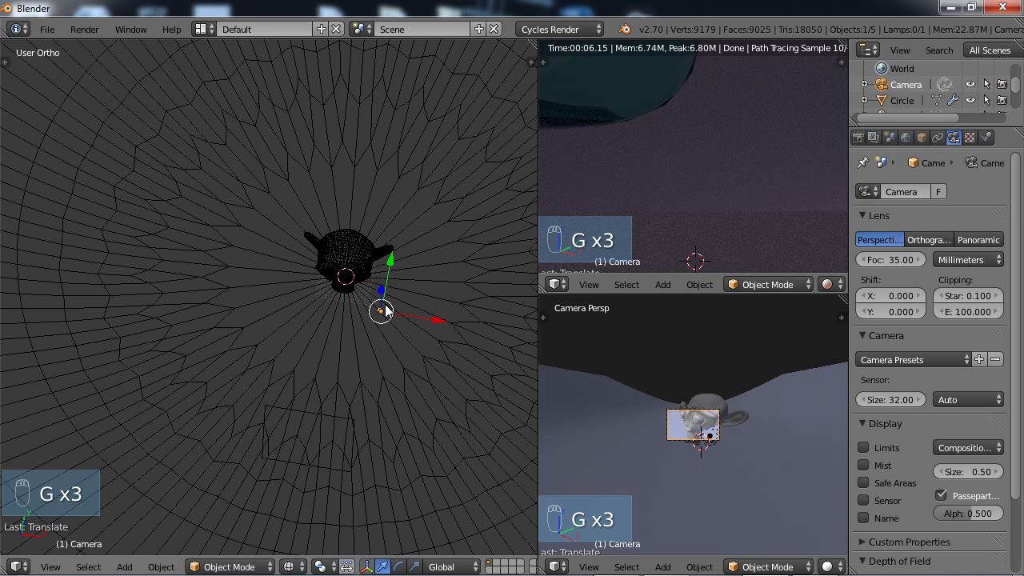
{"action": "key", "text": "g"}
{"action": "left_click", "coordinate": [409, 394]}
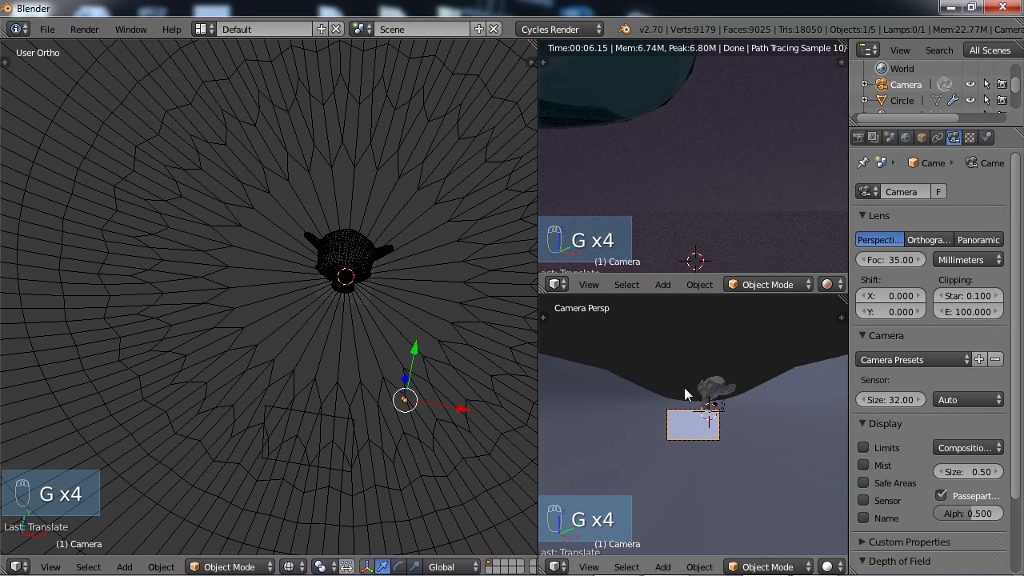
{"action": "key", "text": "g"}
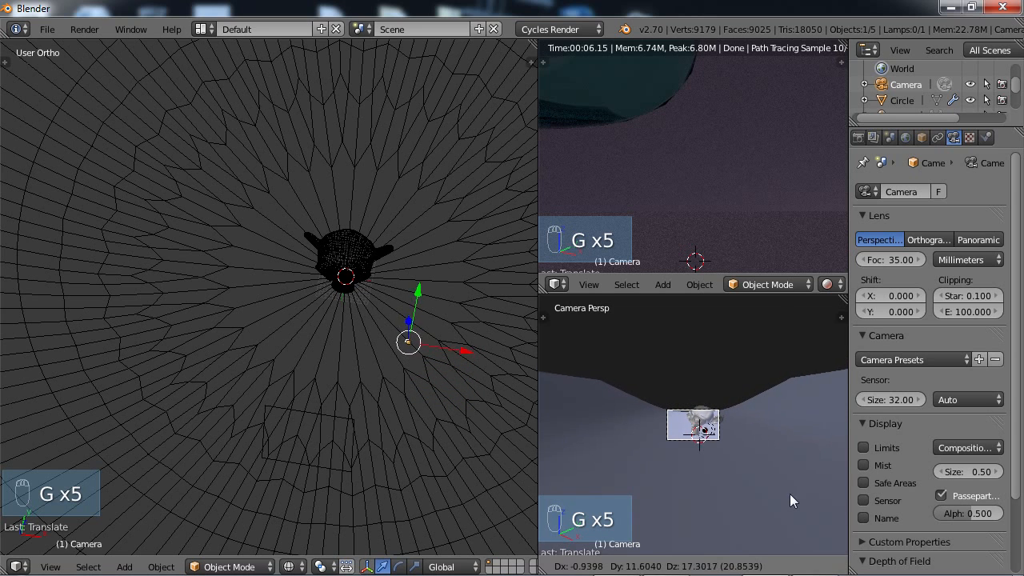
{"action": "left_click", "coordinate": [791, 465]}
{"action": "mouse_move", "coordinate": [751, 574]}
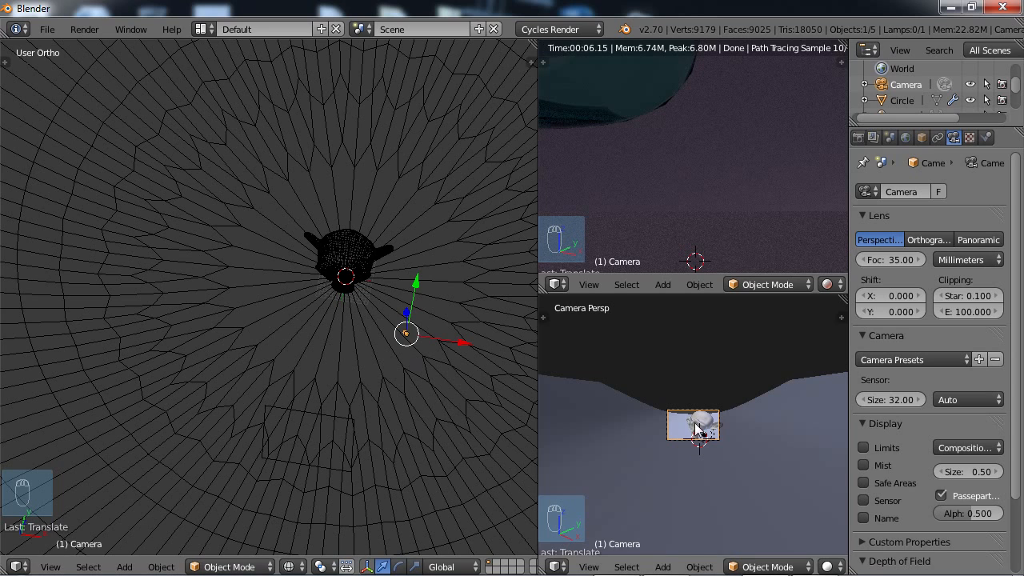
{"action": "key", "text": "g"}
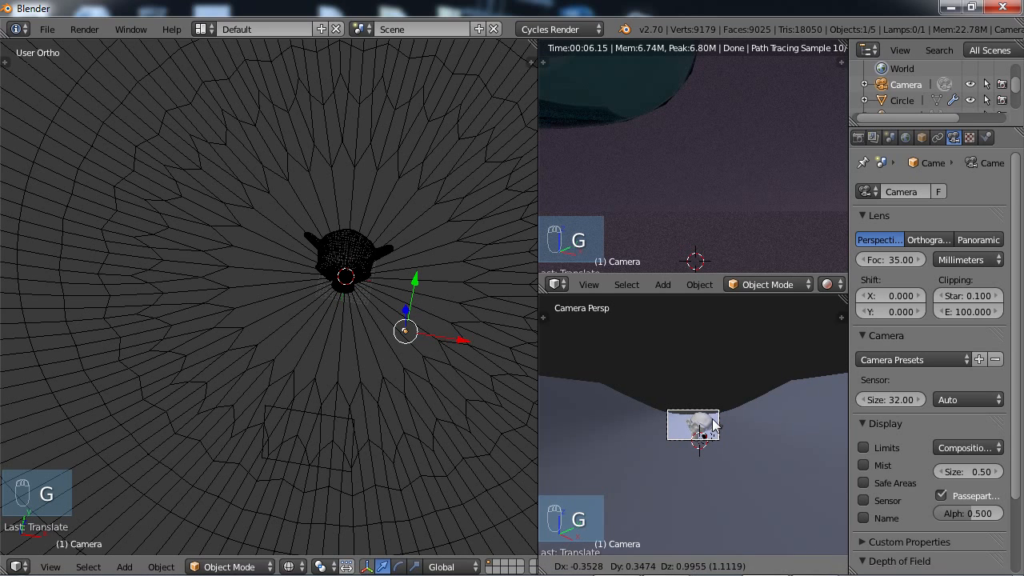
{"action": "left_click", "coordinate": [748, 396]}
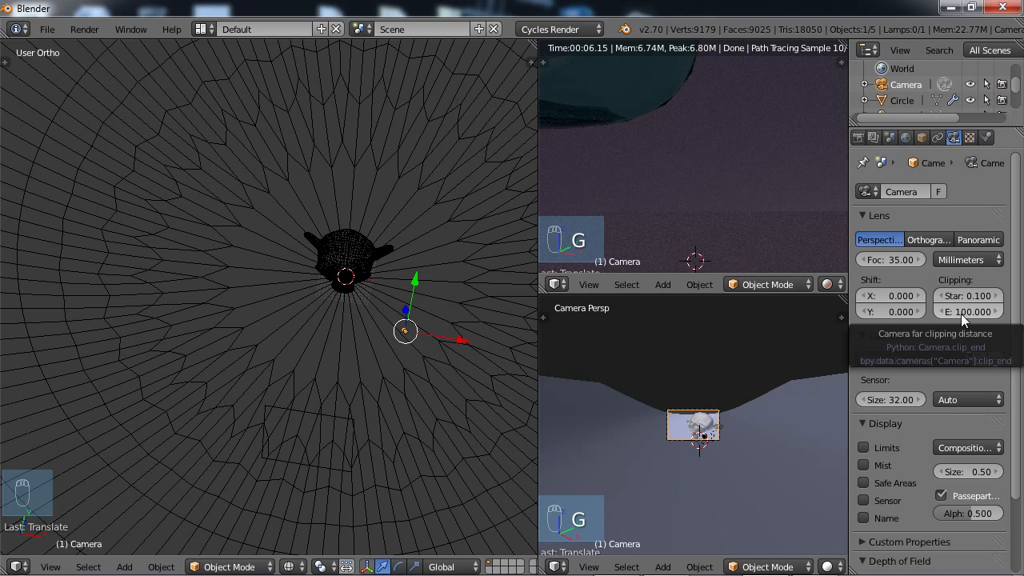
Raise the camera's far clipping distance to 195.4.
{"action": "left_click_drag", "start_coordinate": [948, 314], "coordinate": [176, 311]}
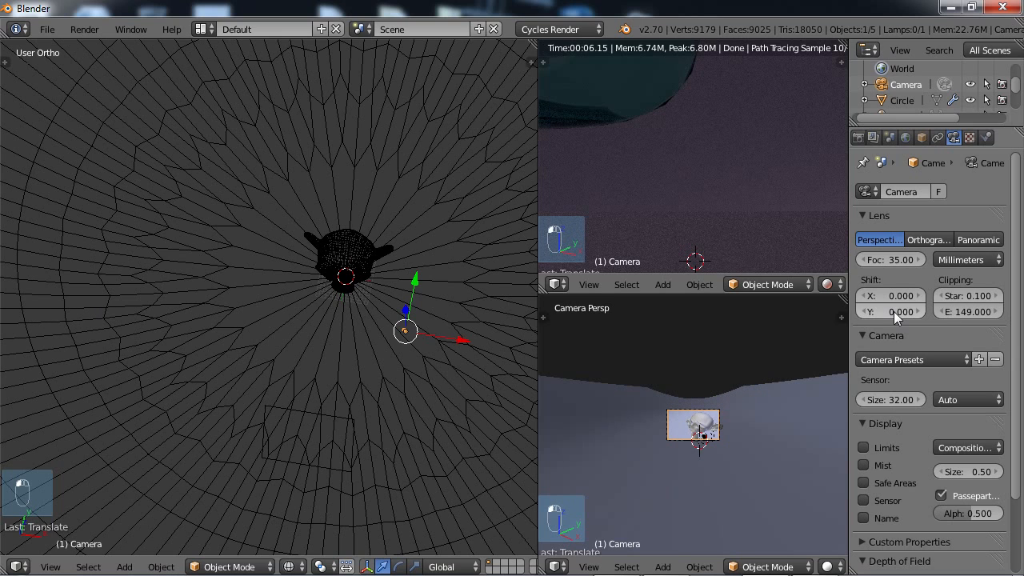
{"action": "left_click_drag", "start_coordinate": [948, 307], "coordinate": [45, 318]}
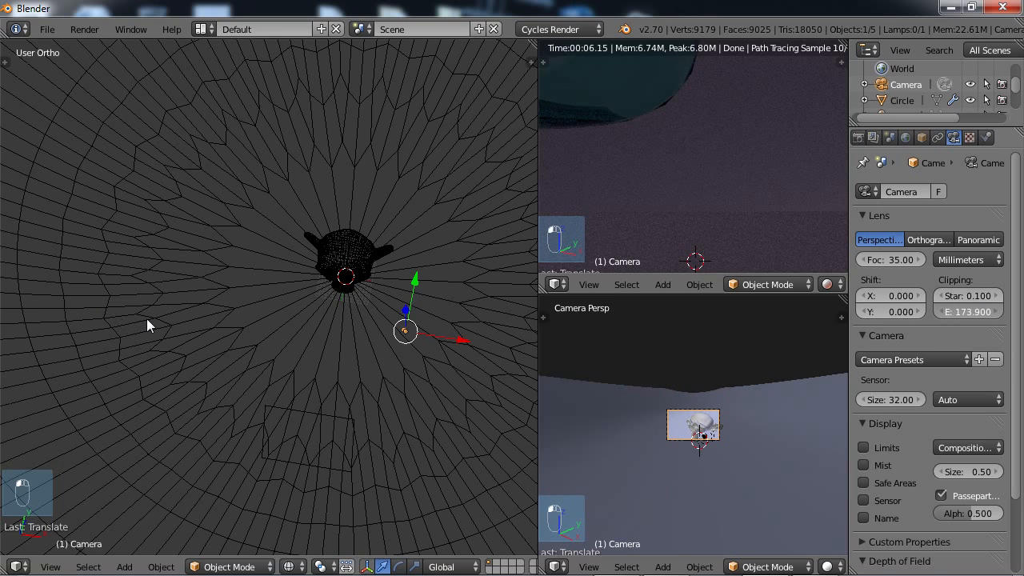
{"action": "left_click_drag", "start_coordinate": [942, 320], "coordinate": [24, 312]}
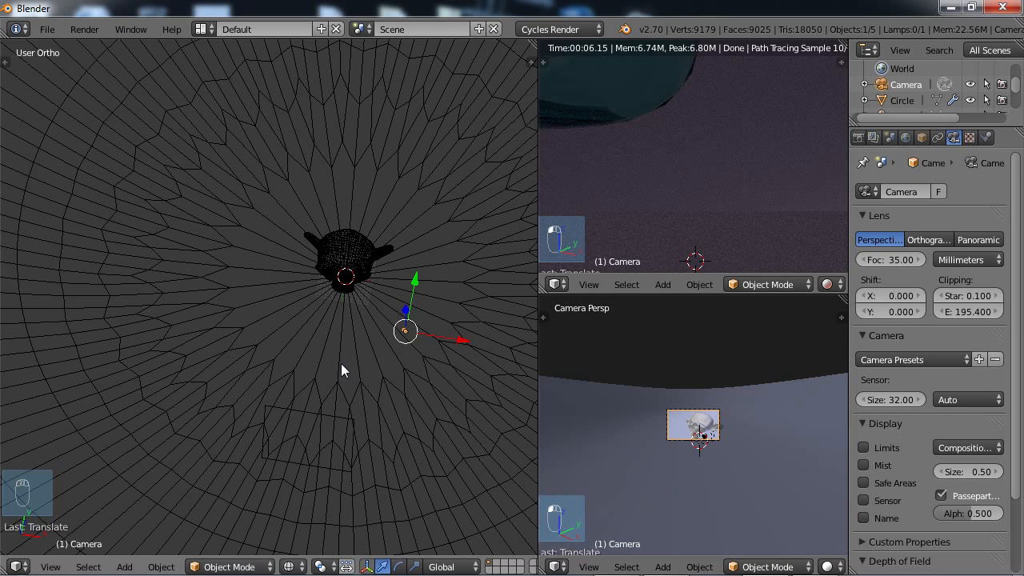
Shift the camera sideways by about 8.4 units and upward by about 3.4 units to centre the monkey head in its frame.
{"action": "scroll", "coordinate": [341, 364], "scroll_direction": "down", "scroll_amount": 2}
{"action": "key", "text": "g"}
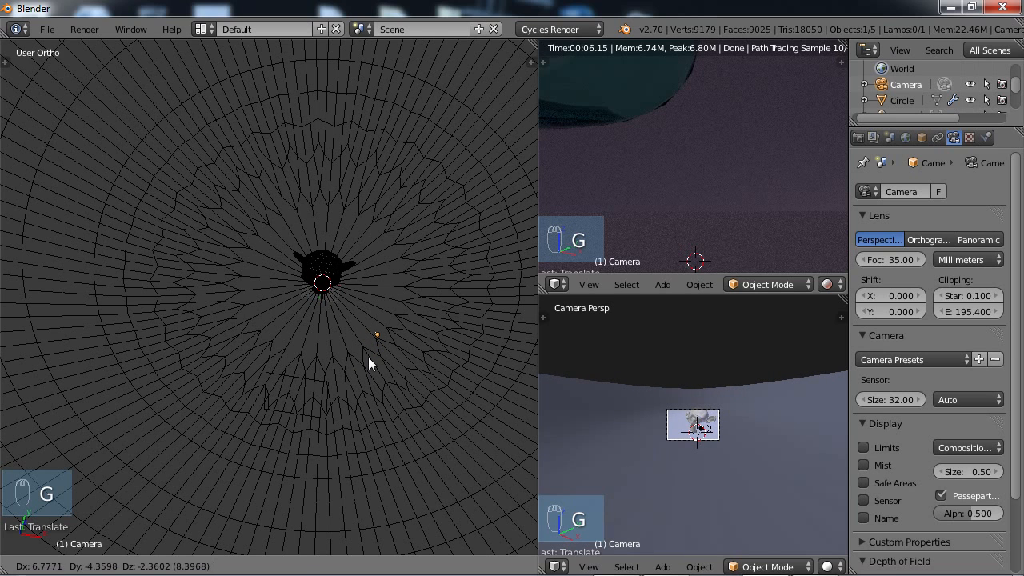
{"action": "left_click", "coordinate": [367, 363]}
{"action": "key", "text": "g"}
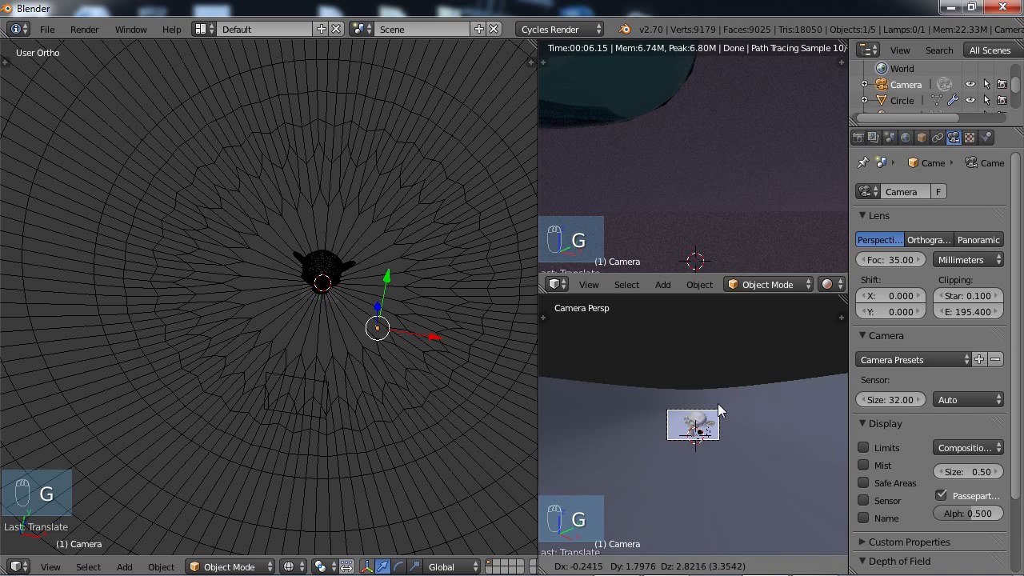
{"action": "left_click", "coordinate": [718, 403]}
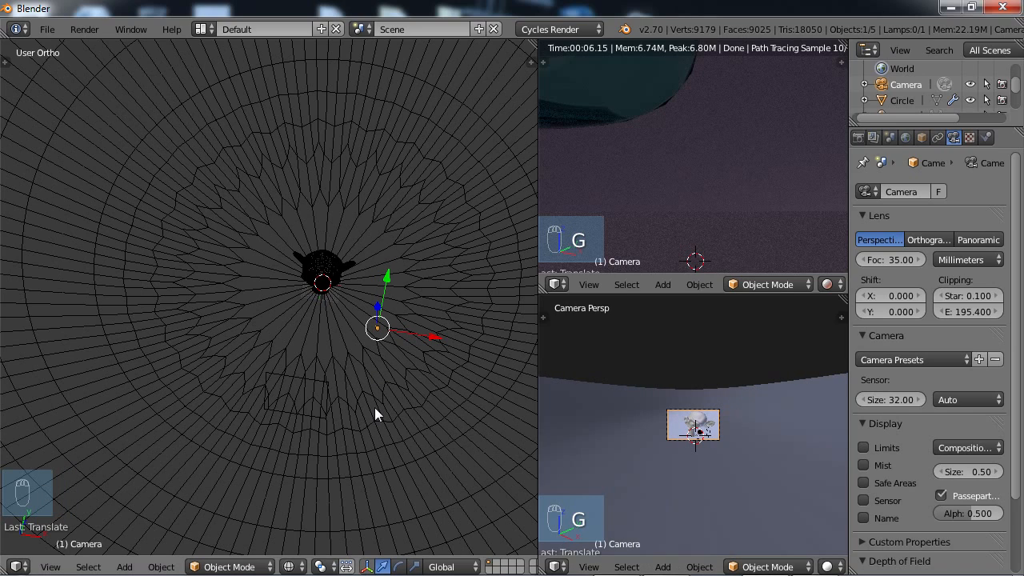
Move the plane to about X 48.8, Y -51.8 and rotate it to about 40.6° around Z, angled towards the monkey head.
{"action": "middle_click_drag", "start_coordinate": [374, 407], "coordinate": [325, 423]}
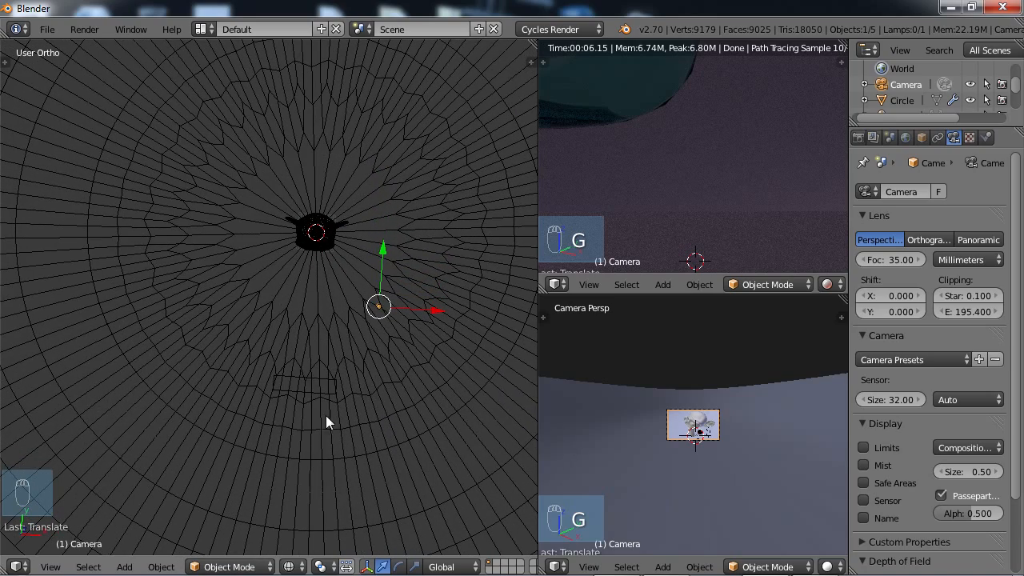
{"action": "right_click", "coordinate": [311, 384]}
{"action": "key", "text": "KP_7"}
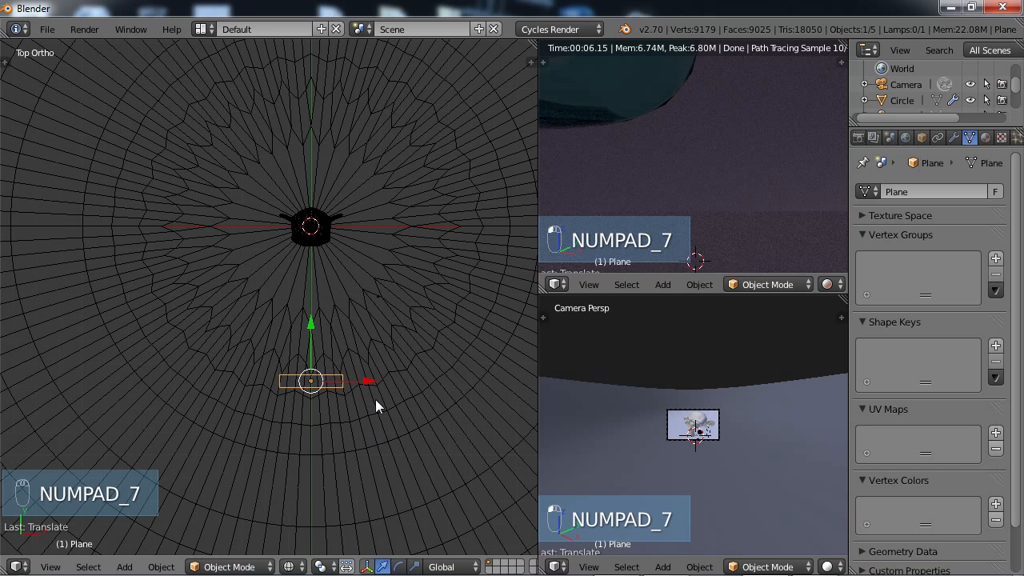
{"action": "key", "text": "g"}
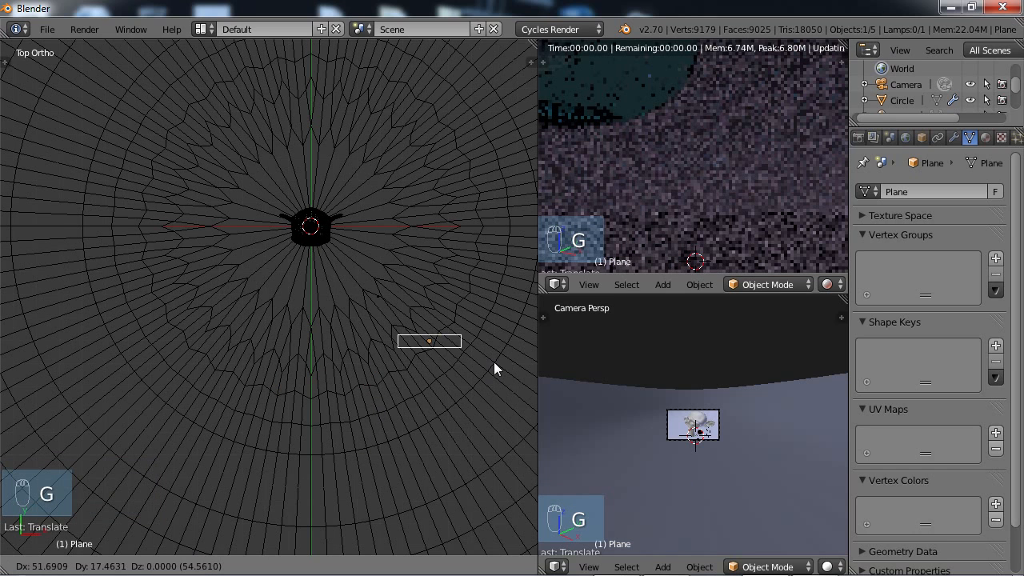
{"action": "left_click", "coordinate": [487, 366]}
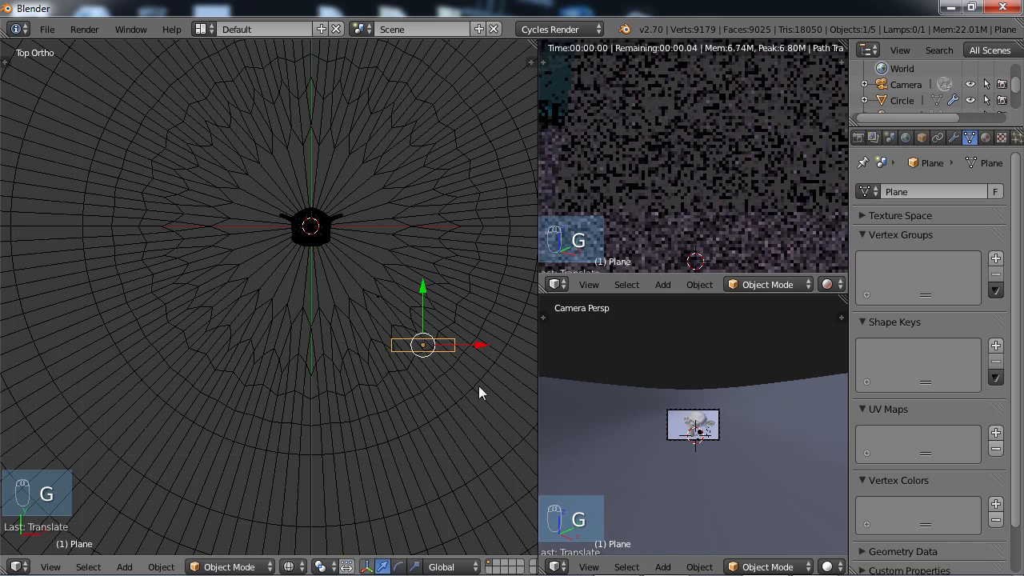
{"action": "key", "text": "r"}
{"action": "left_click", "coordinate": [497, 339]}
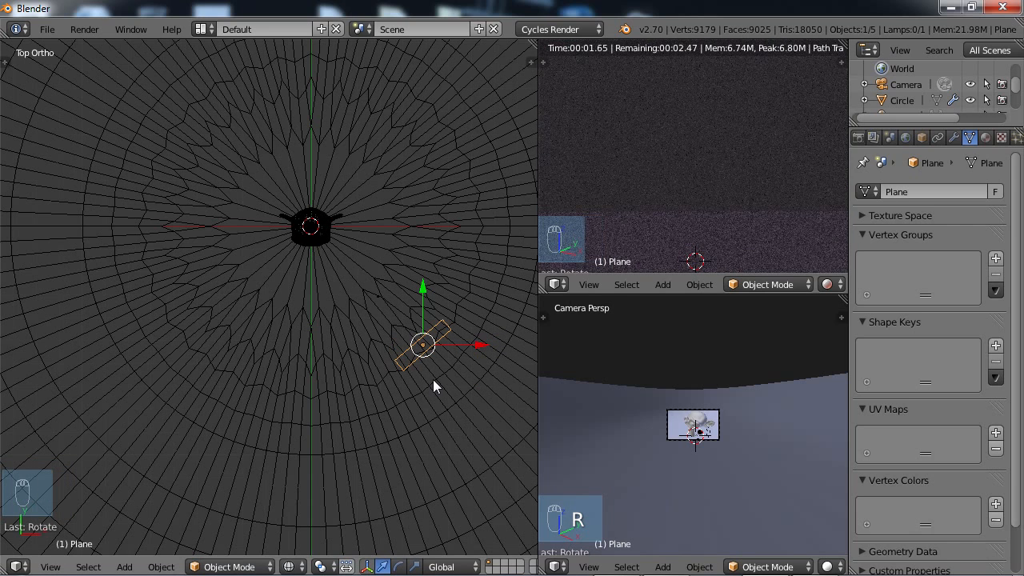
Display the main viewport in solid shading and give the plane a new material named Lamp1.
{"action": "key", "text": "z"}
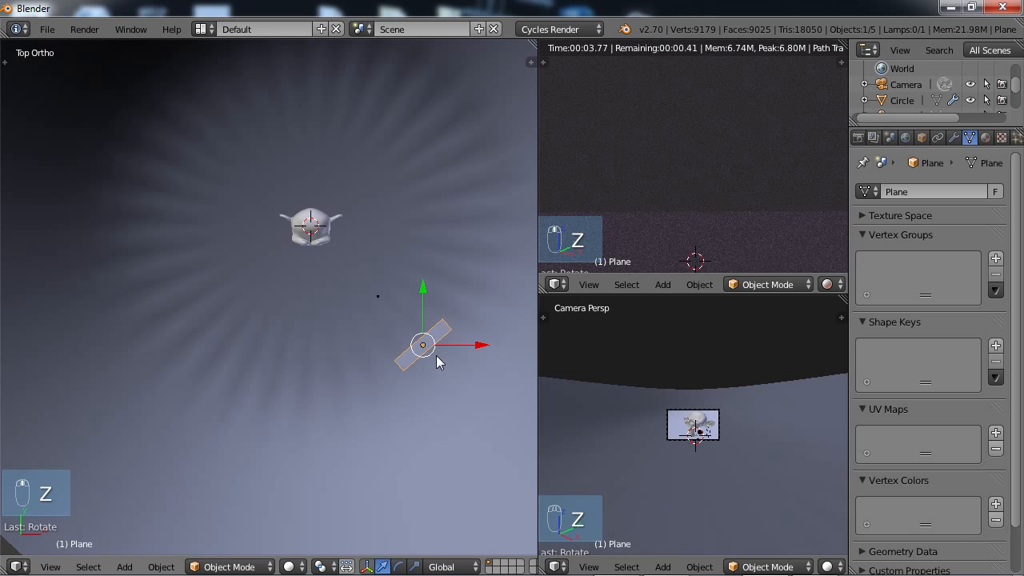
{"action": "middle_click_drag", "start_coordinate": [436, 366], "coordinate": [296, 363], "text": "shift"}
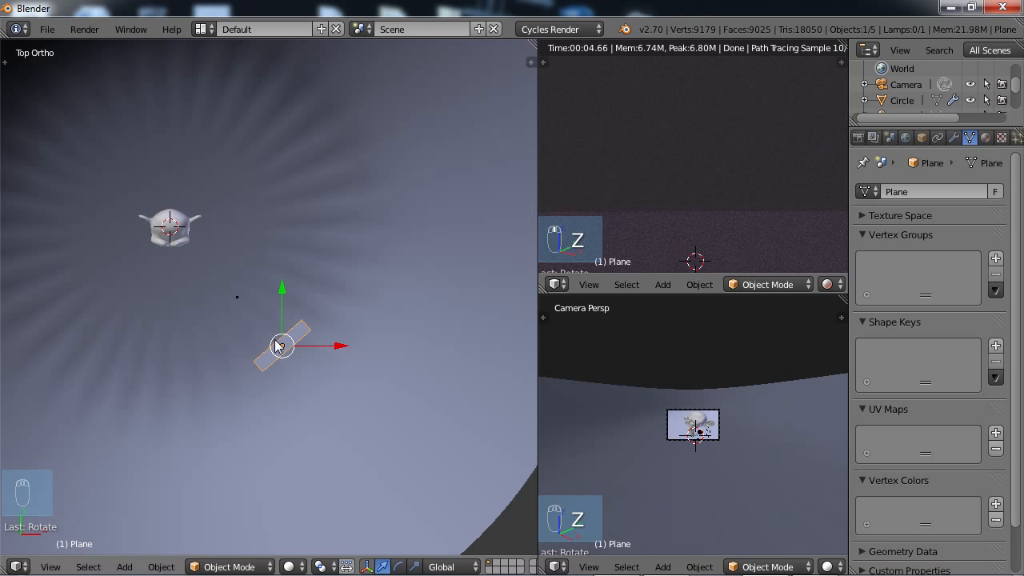
{"action": "left_click", "coordinate": [987, 138]}
{"action": "left_click", "coordinate": [1008, 192]}
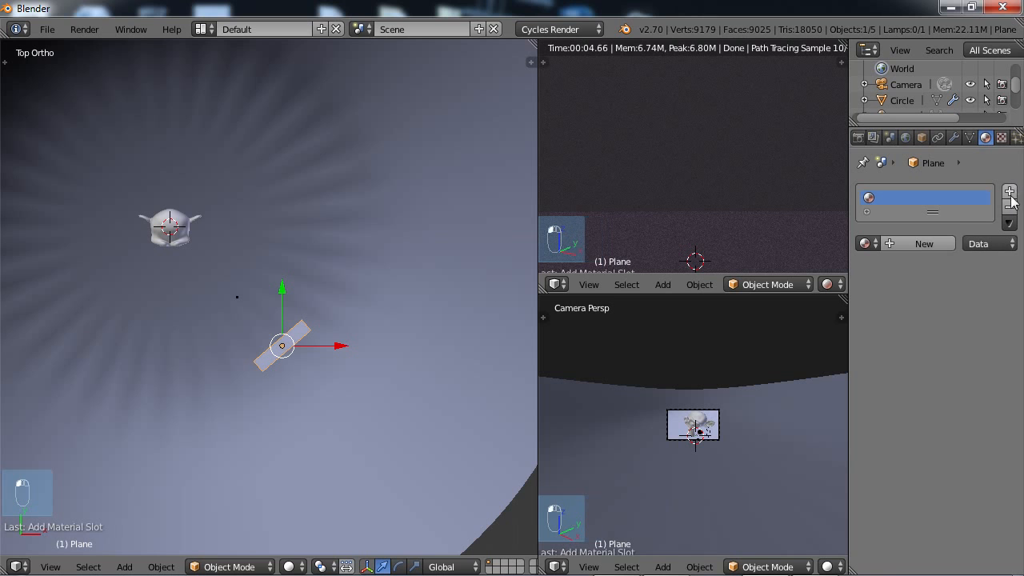
{"action": "left_click", "coordinate": [910, 244]}
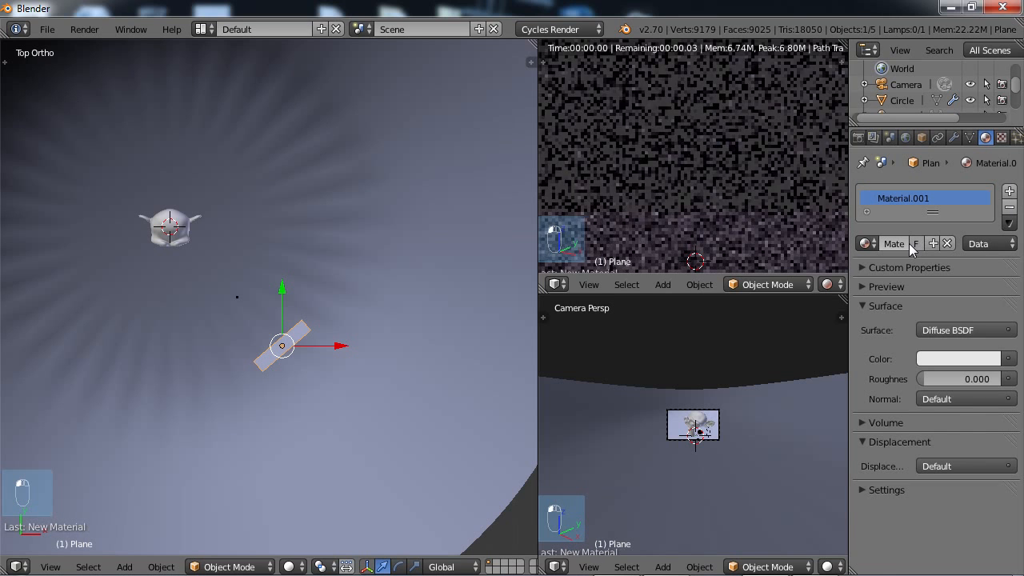
{"action": "double_click", "coordinate": [909, 202]}
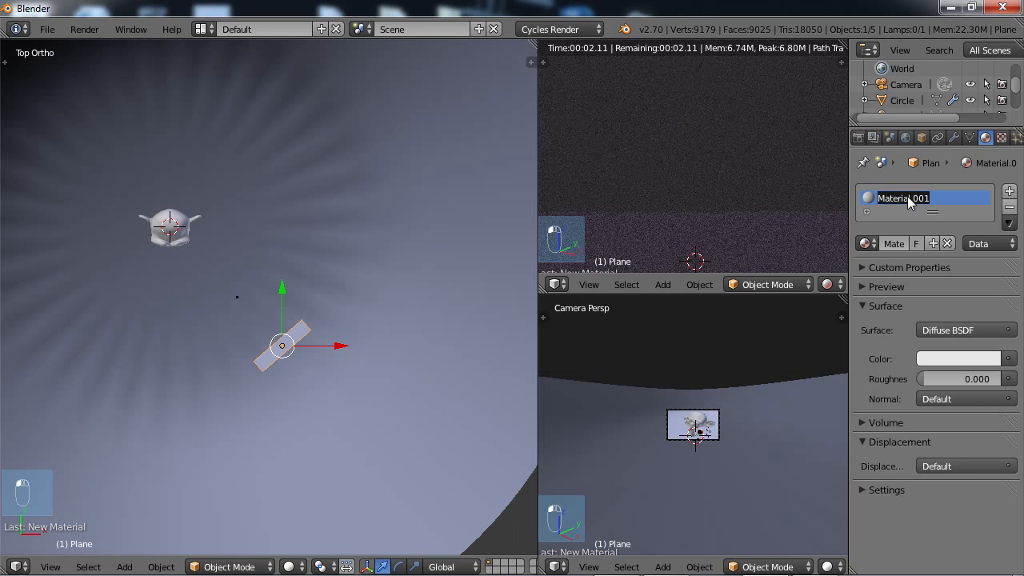
{"action": "type", "text": "Lamp1"}
{"action": "key", "text": "Return"}
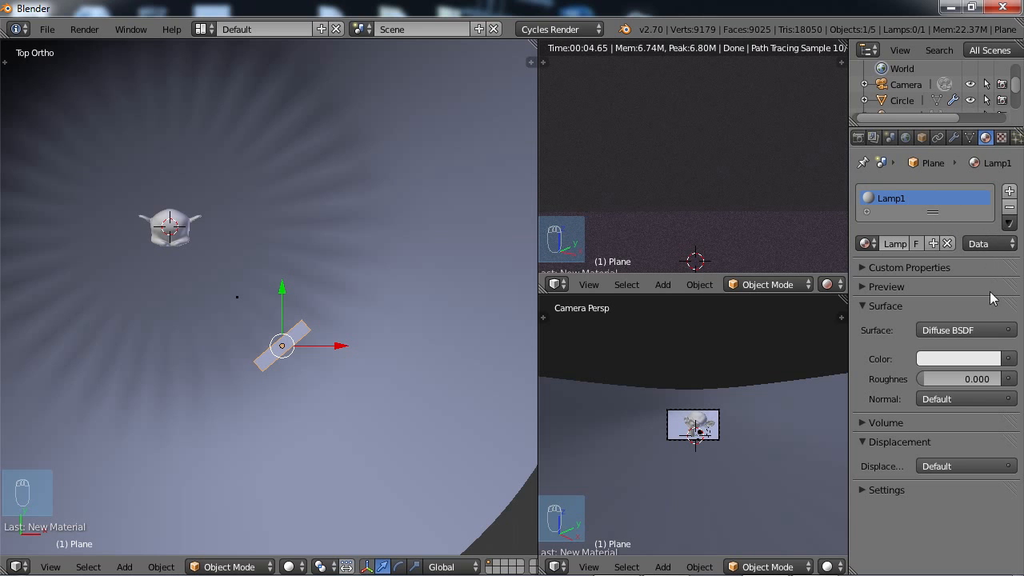
Make the Lamp1 material an Emission surface with a strength of 10.
{"action": "left_click", "coordinate": [976, 336]}
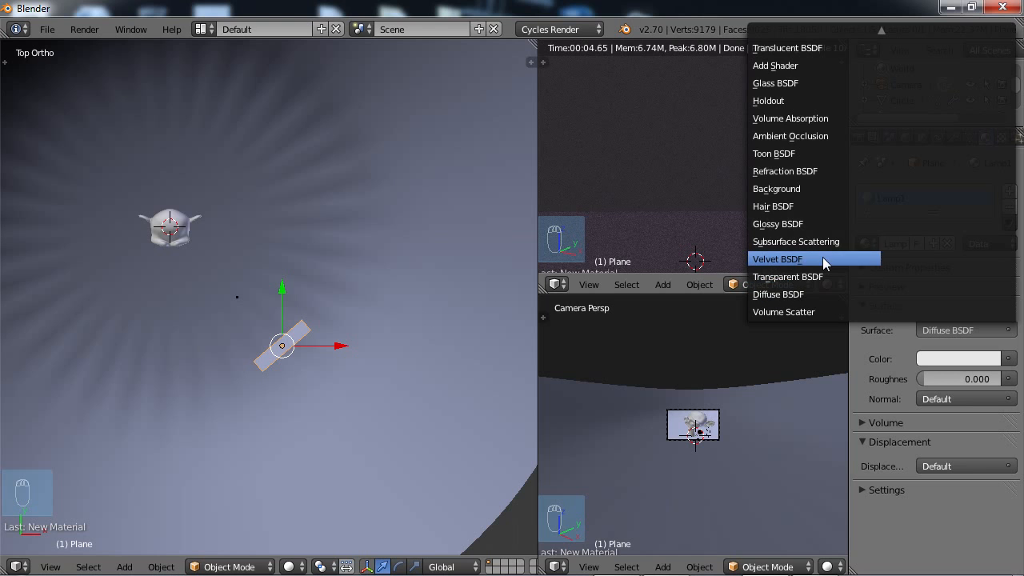
{"action": "scroll", "coordinate": [812, 44], "scroll_direction": "up", "scroll_amount": 3}
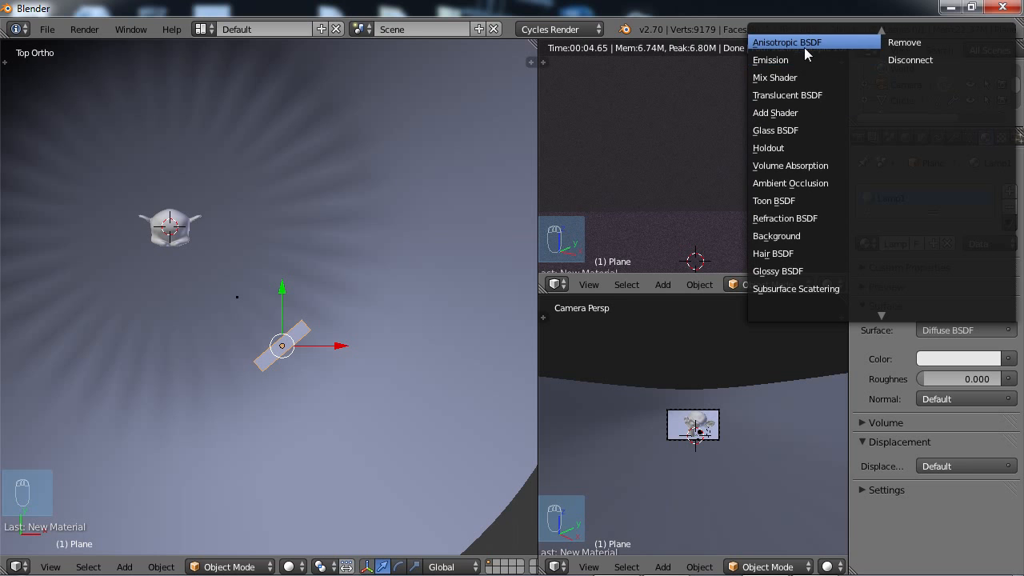
{"action": "left_click", "coordinate": [795, 59]}
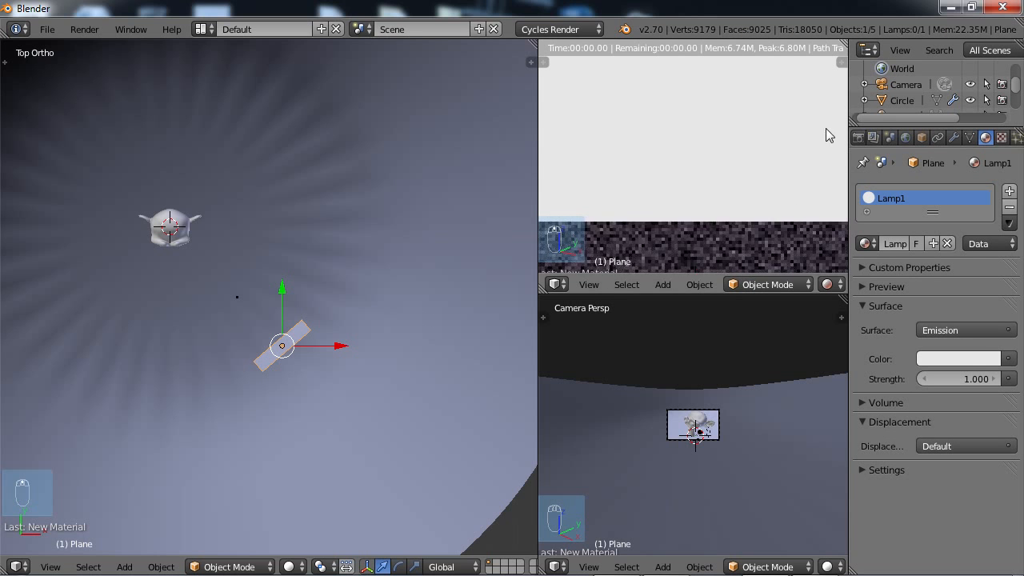
{"action": "left_click", "coordinate": [969, 380]}
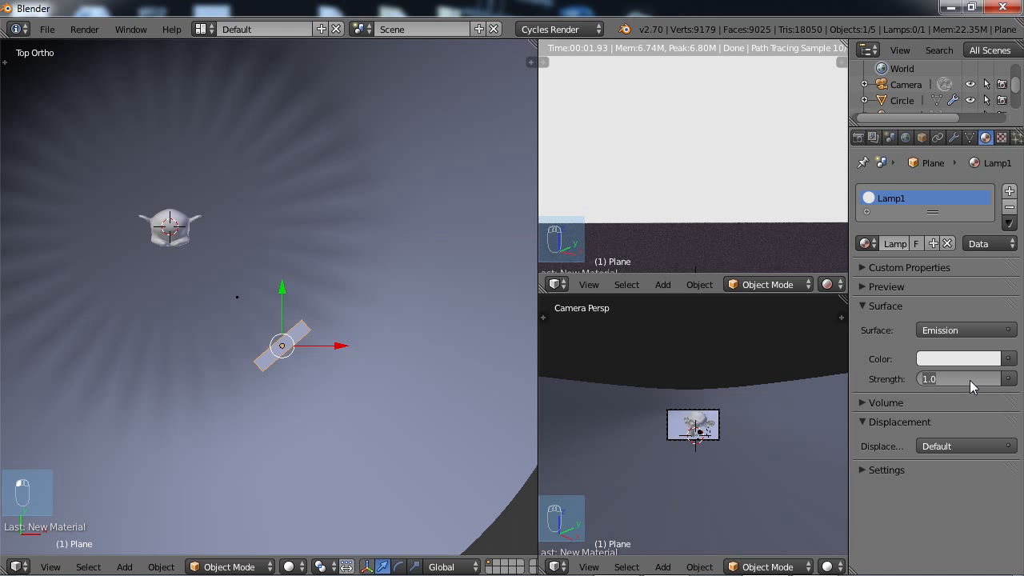
{"action": "type", "text": "10"}
{"action": "key", "text": "Return"}
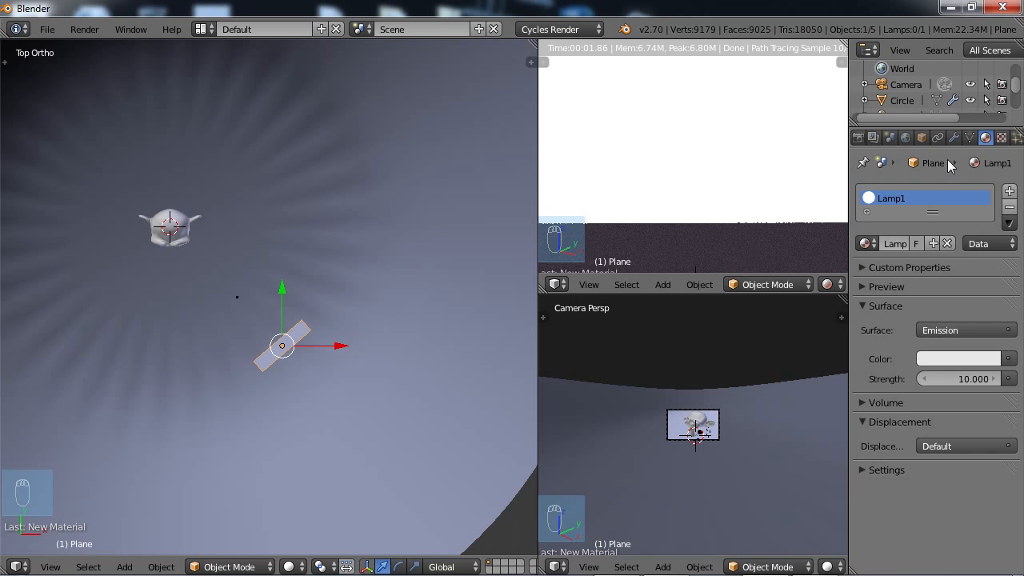
Hide the light-emitting plane from camera rays in its ray visibility settings.
{"action": "left_click", "coordinate": [922, 137]}
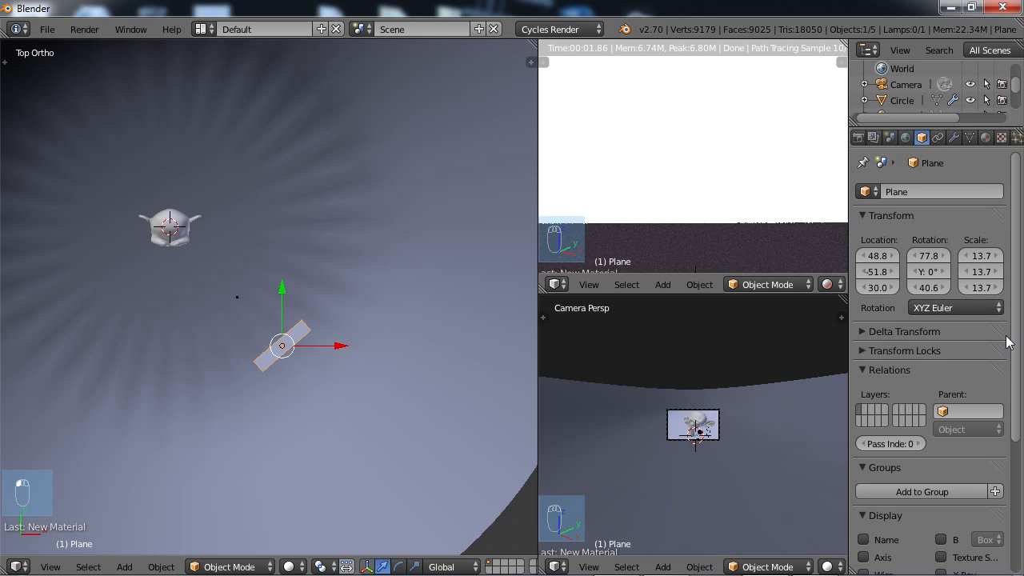
{"action": "left_click_drag", "start_coordinate": [1014, 340], "coordinate": [1021, 476]}
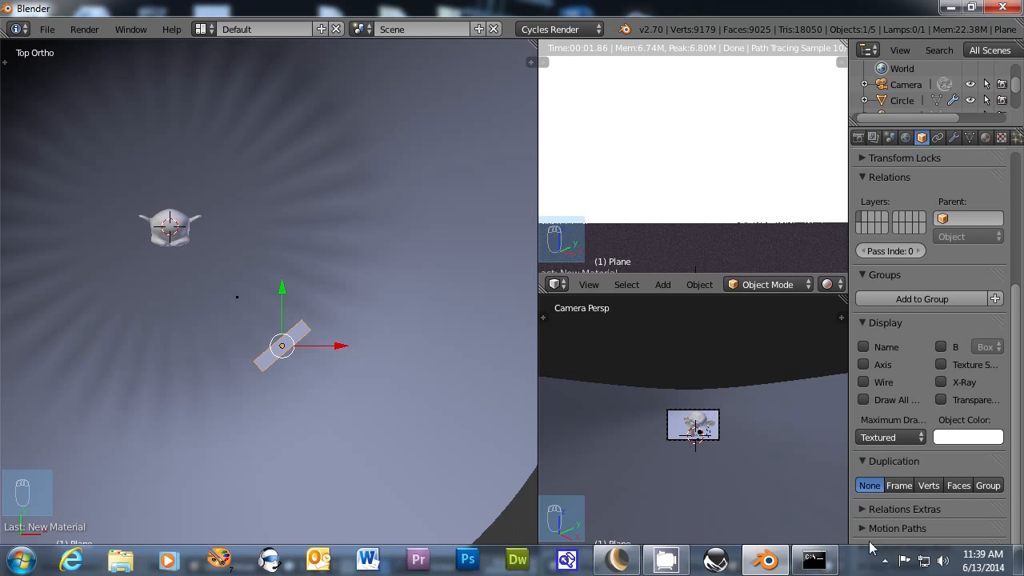
{"action": "left_click", "coordinate": [896, 566]}
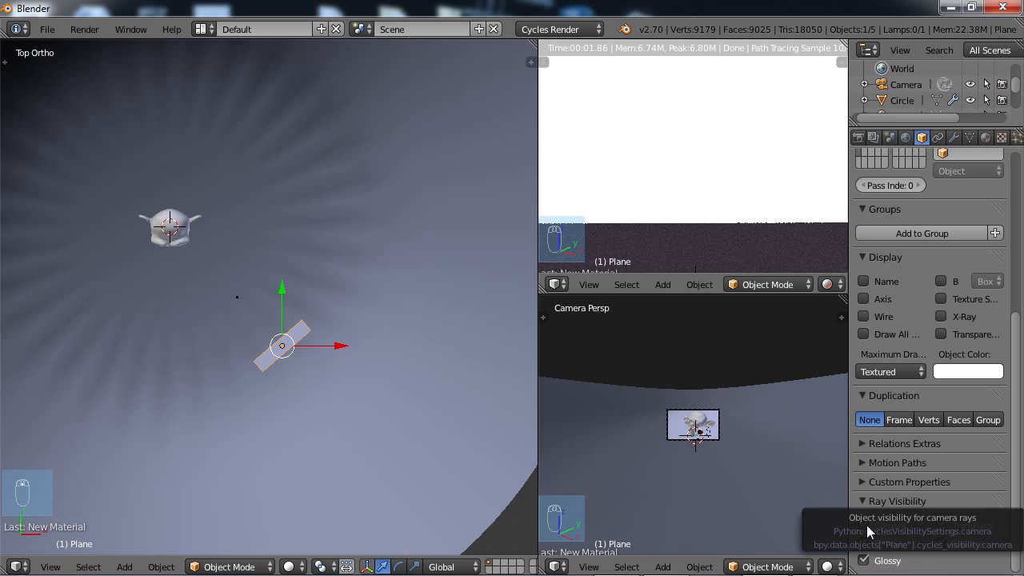
{"action": "left_click", "coordinate": [864, 526]}
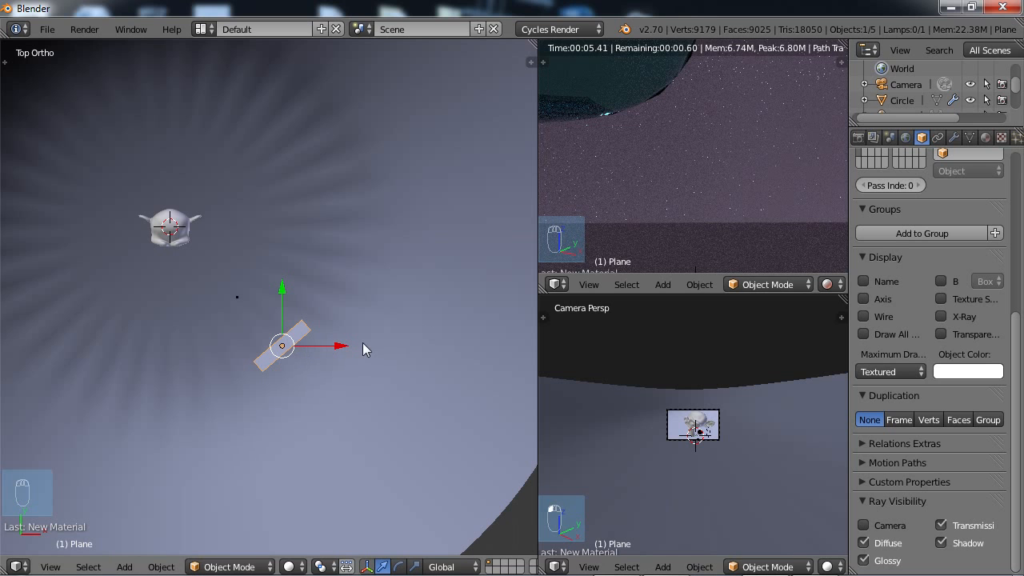
Examine the lighting on the glass monkey head in the rendered preview and the lamp plane's placement within the bowl.
{"action": "scroll", "coordinate": [706, 150], "scroll_direction": "up", "scroll_amount": 5}
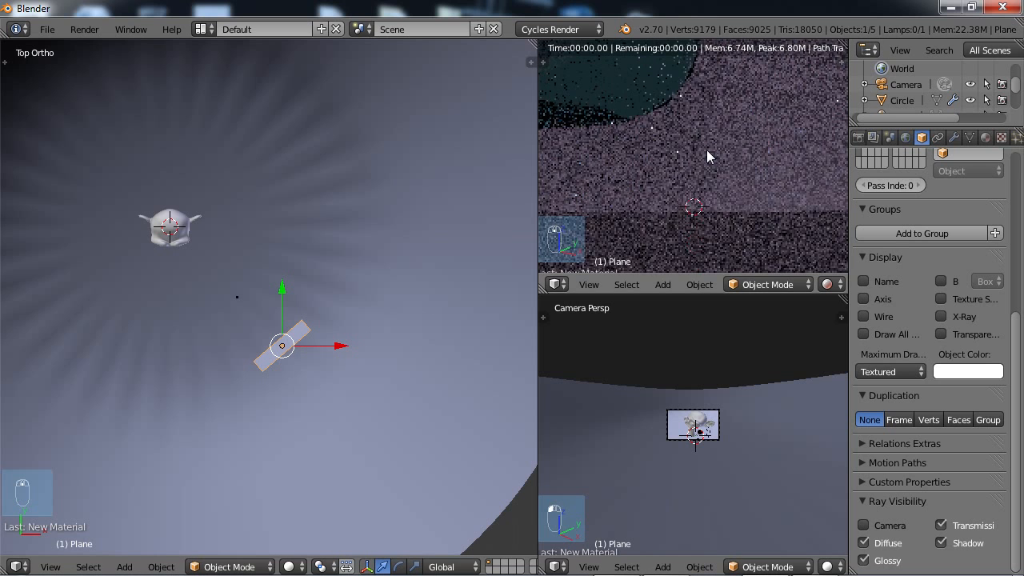
{"action": "scroll", "coordinate": [706, 150], "scroll_direction": "up", "scroll_amount": 3}
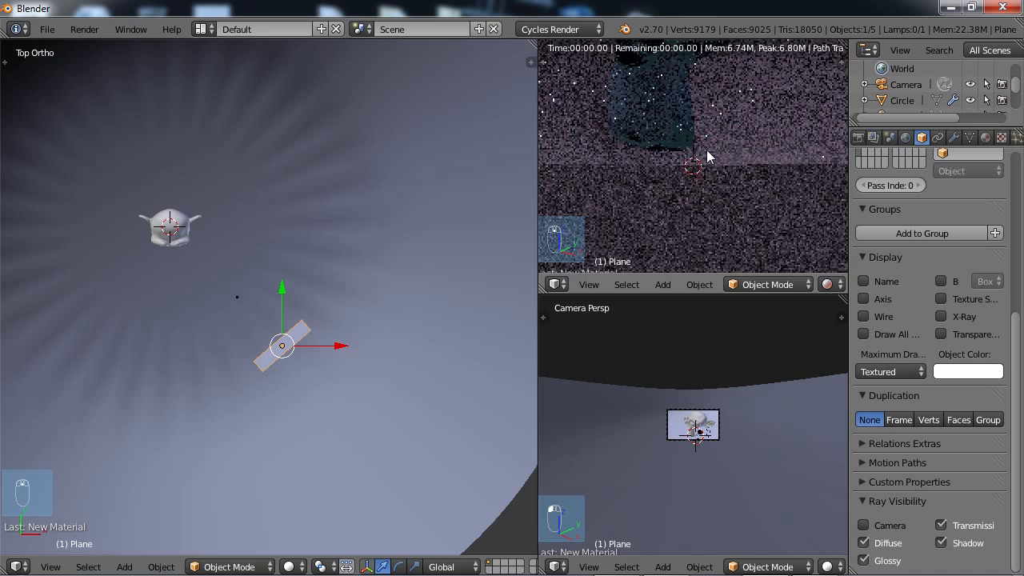
{"action": "scroll", "coordinate": [708, 156], "scroll_direction": "down", "scroll_amount": 3}
{"action": "scroll", "coordinate": [715, 151], "scroll_direction": "down", "scroll_amount": 2}
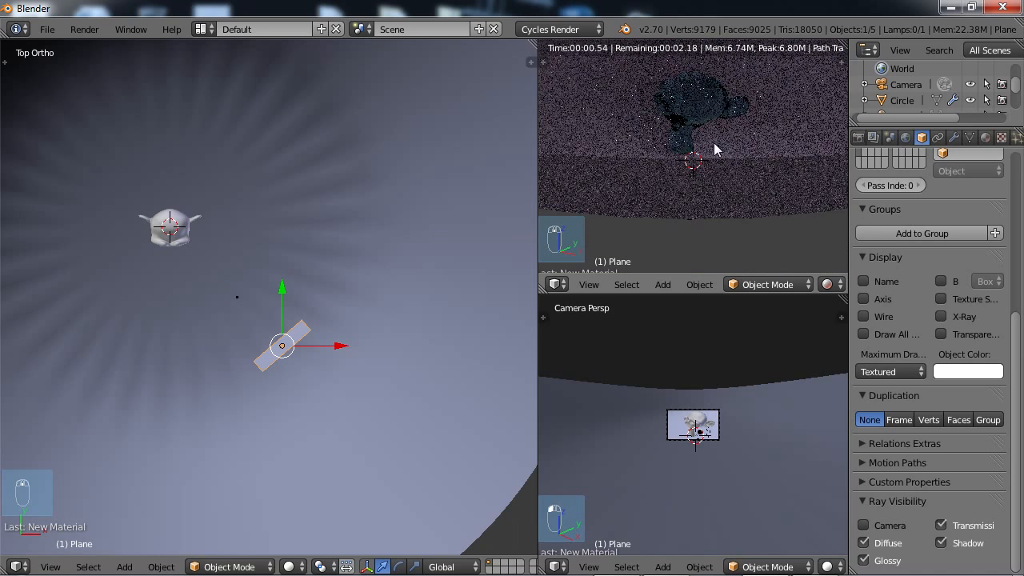
{"action": "scroll", "coordinate": [722, 152], "scroll_direction": "up", "scroll_amount": 2}
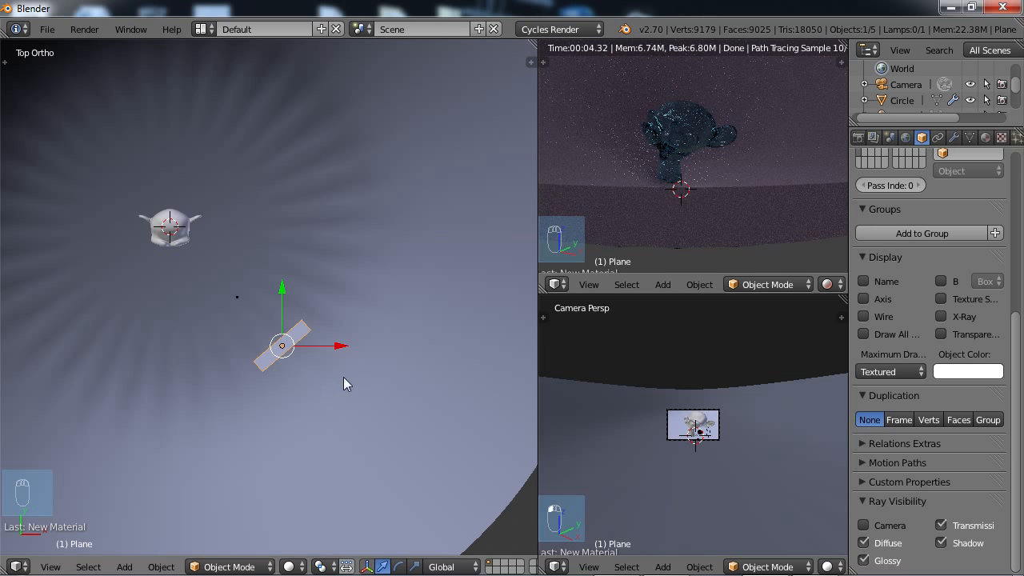
{"action": "middle_click_drag", "start_coordinate": [343, 377], "coordinate": [259, 290]}
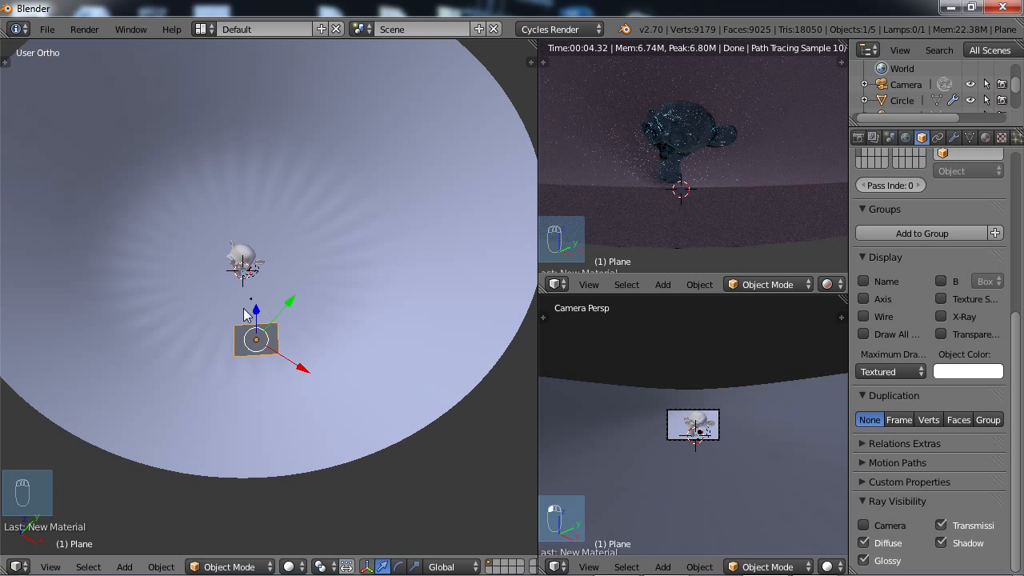
{"action": "middle_click_drag", "start_coordinate": [256, 319], "coordinate": [280, 361]}
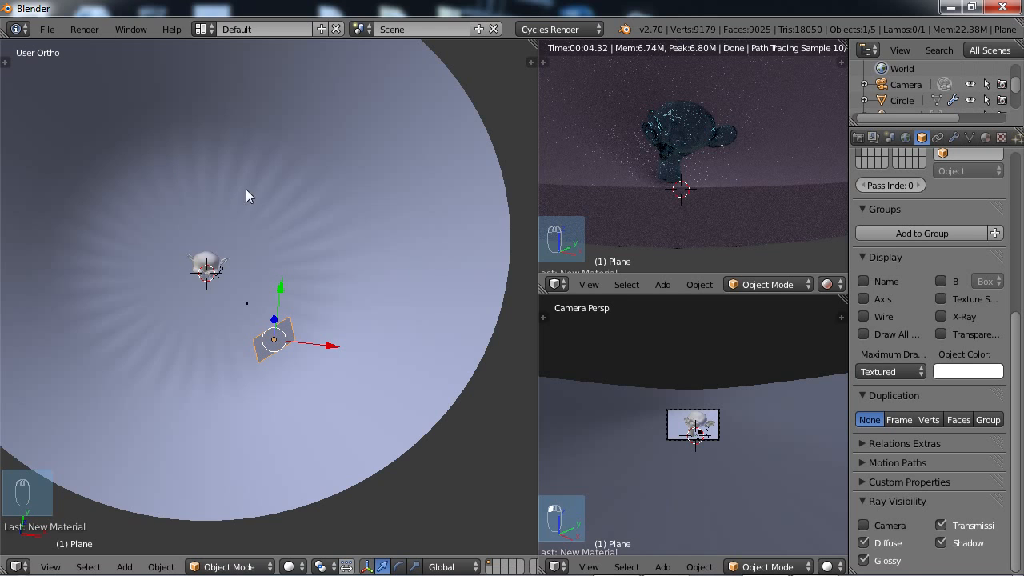
{"action": "middle_click_drag", "start_coordinate": [313, 340], "coordinate": [273, 388]}
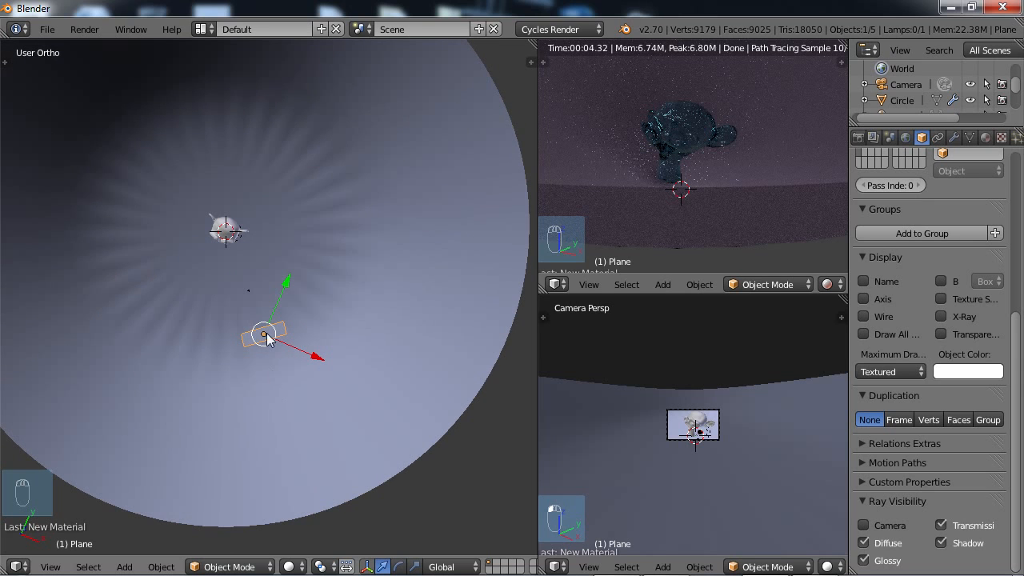
Duplicate the lamp plane in place and rotate the copy by about -5° in top view.
{"action": "key", "text": "KP_7"}
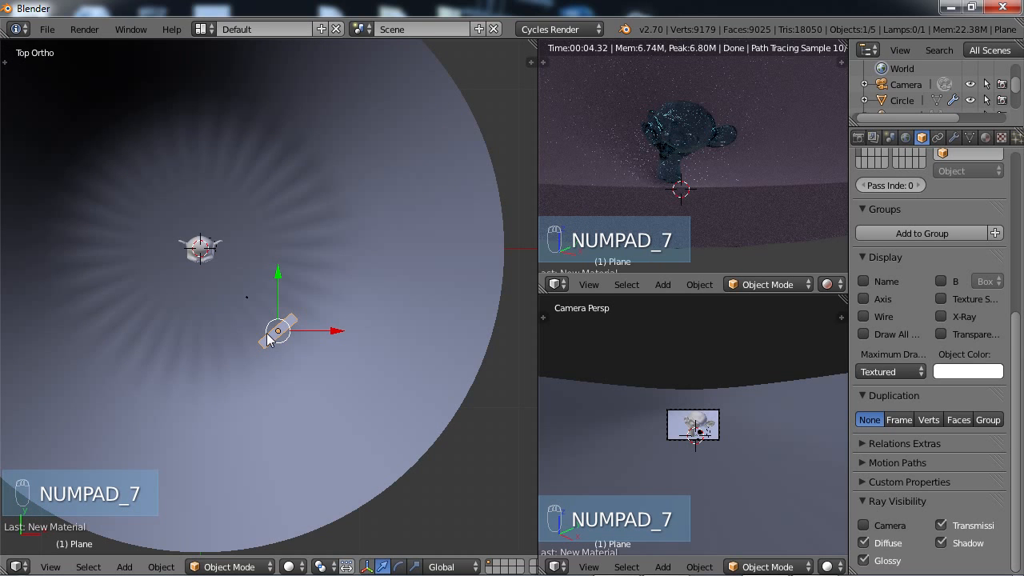
{"action": "key", "text": "shift+d"}
{"action": "right_click", "coordinate": [309, 347]}
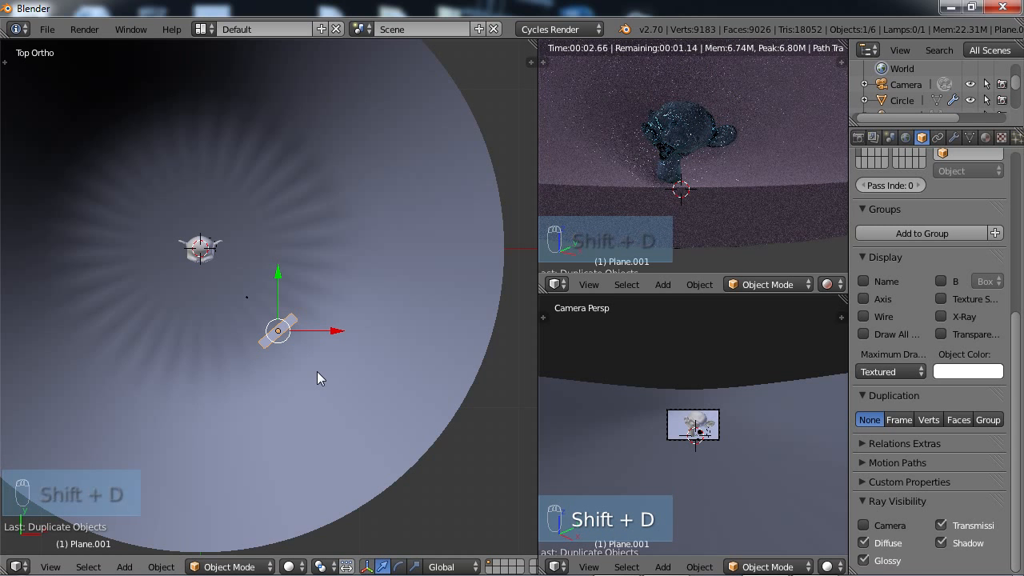
{"action": "key", "text": "r"}
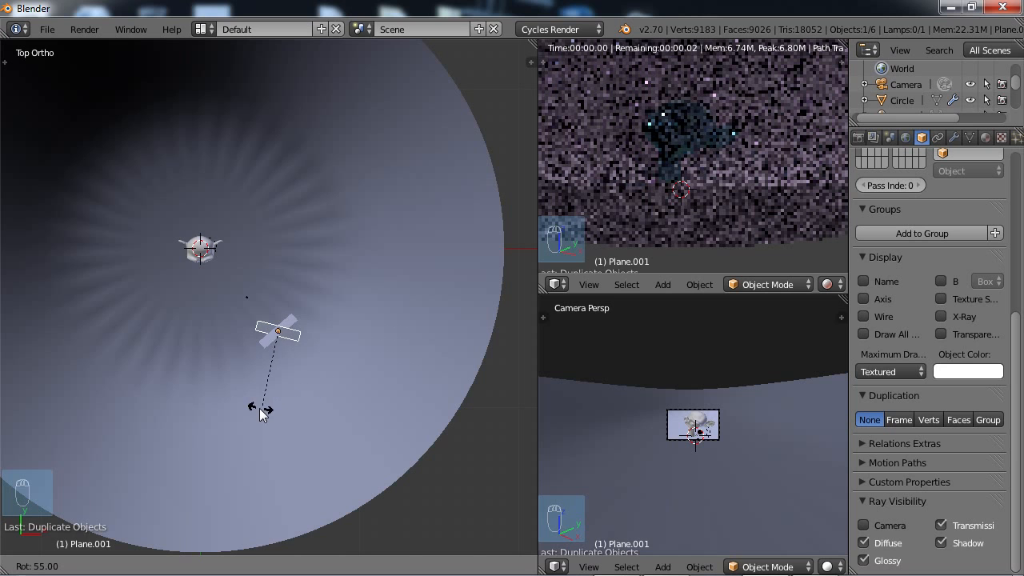
{"action": "left_click", "coordinate": [312, 364]}
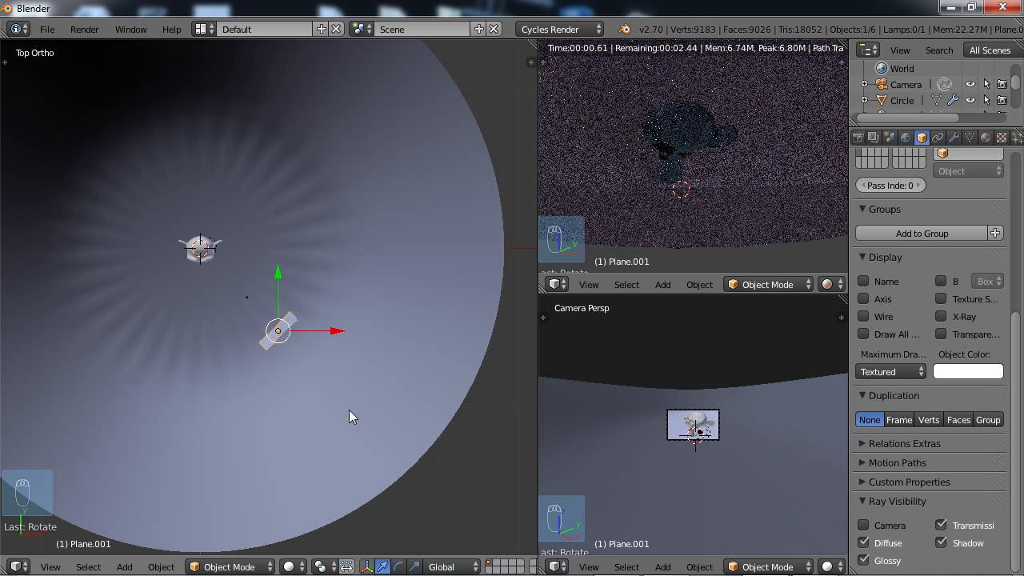
Set the pivot point to the 3D cursor and rotate the original lamp plane around it until it stands in front of the monkey head.
{"action": "left_click", "coordinate": [331, 565]}
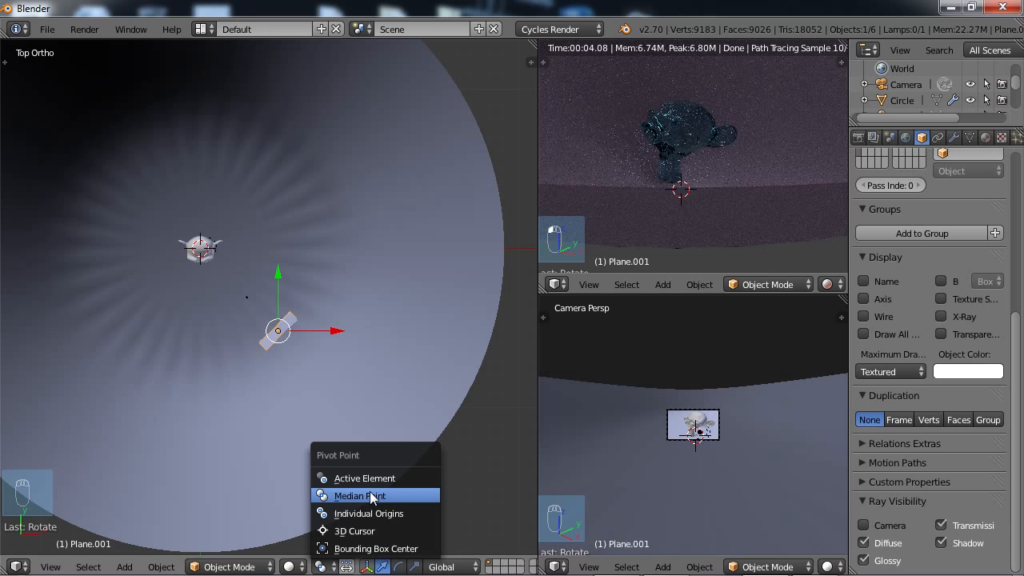
{"action": "left_click", "coordinate": [355, 531]}
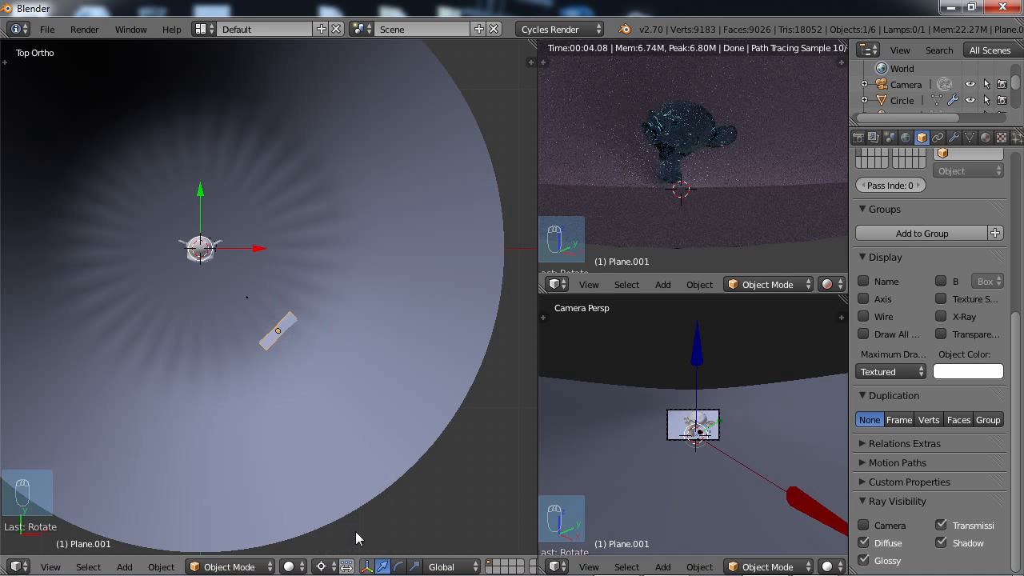
{"action": "left_click", "coordinate": [288, 328]}
{"action": "mouse_move", "coordinate": [283, 354]}
{"action": "middle_mouse_down"}
{"action": "mouse_move", "coordinate": [279, 304]}
{"action": "mouse_move", "coordinate": [283, 361]}
{"action": "mouse_move", "coordinate": [277, 339]}
{"action": "middle_mouse_up"}
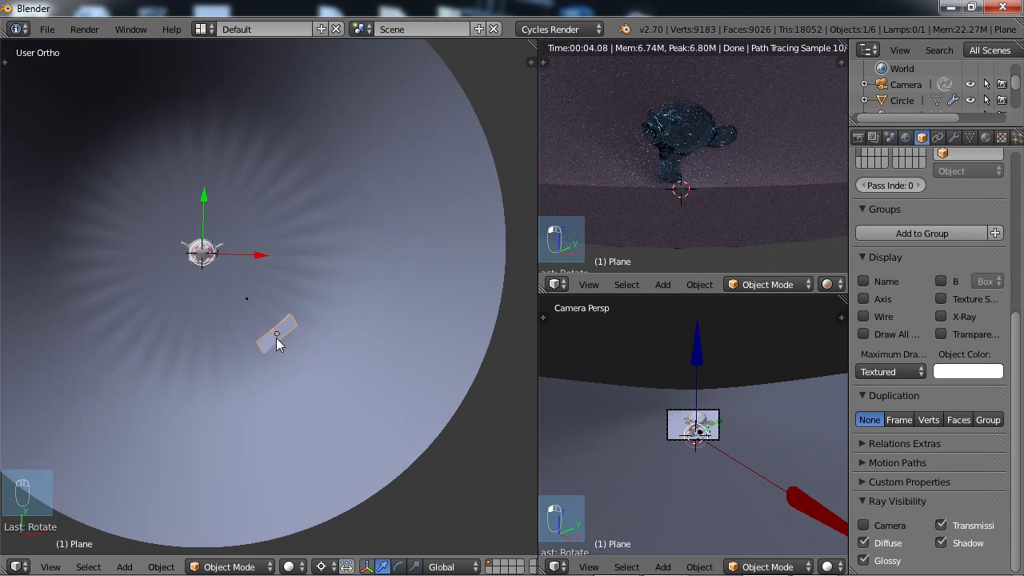
{"action": "key", "text": "KP_7"}
{"action": "key", "text": "r"}
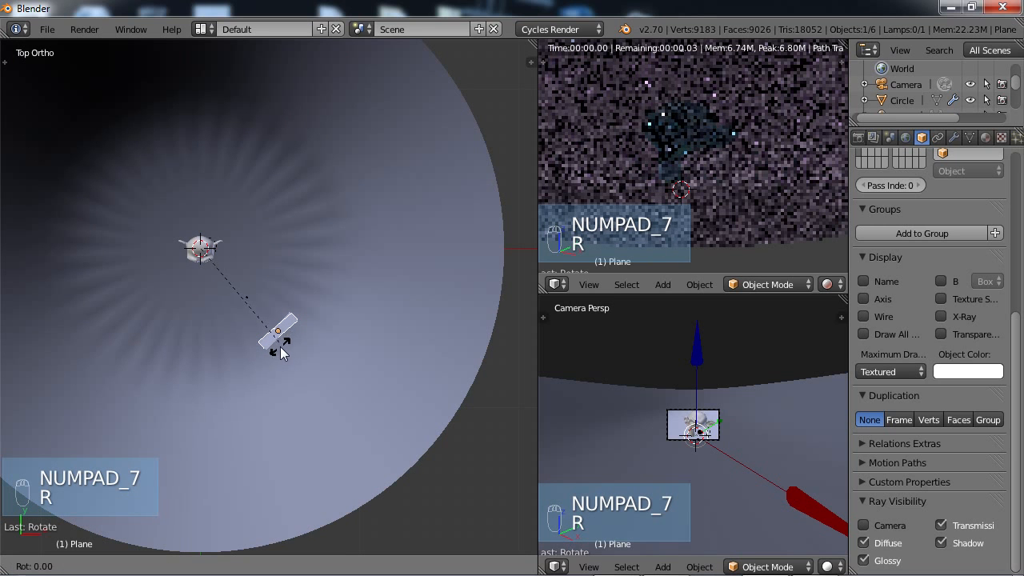
{"action": "left_click", "coordinate": [198, 393]}
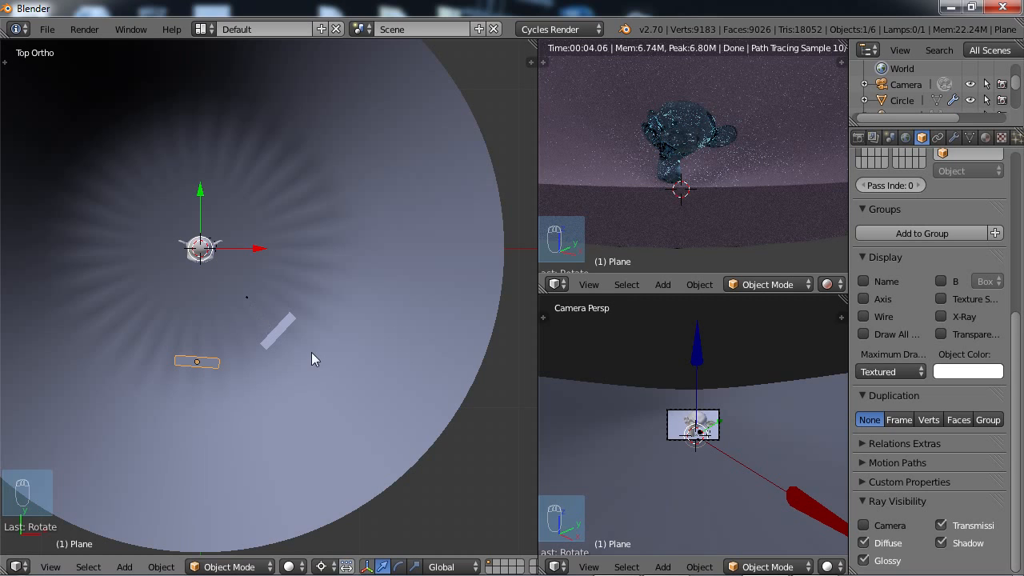
Rotate the duplicated lamp plane -45° around the 3D cursor in top view so it stands beside the monkey head.
{"action": "right_click", "coordinate": [276, 332]}
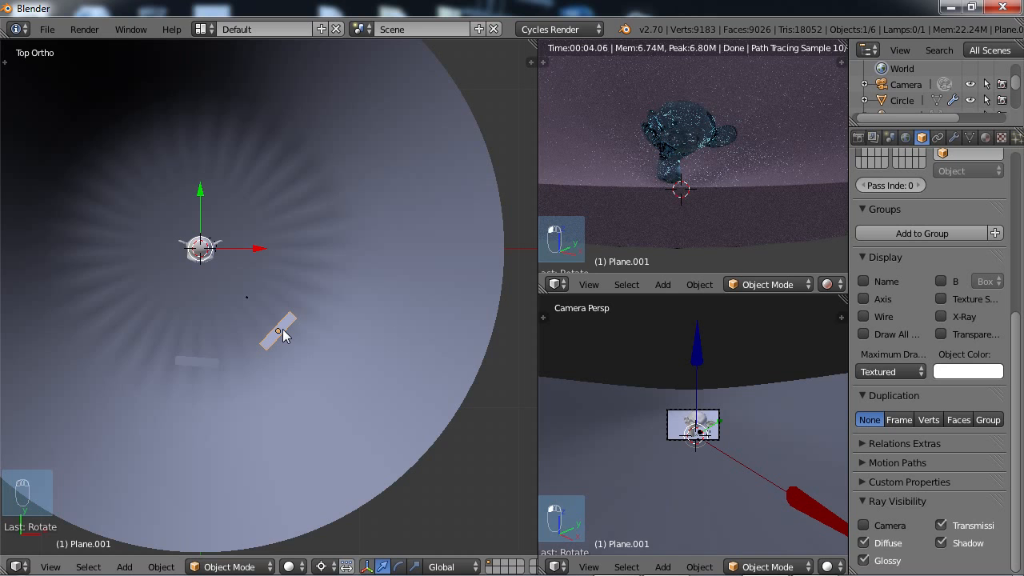
{"action": "key", "text": "r"}
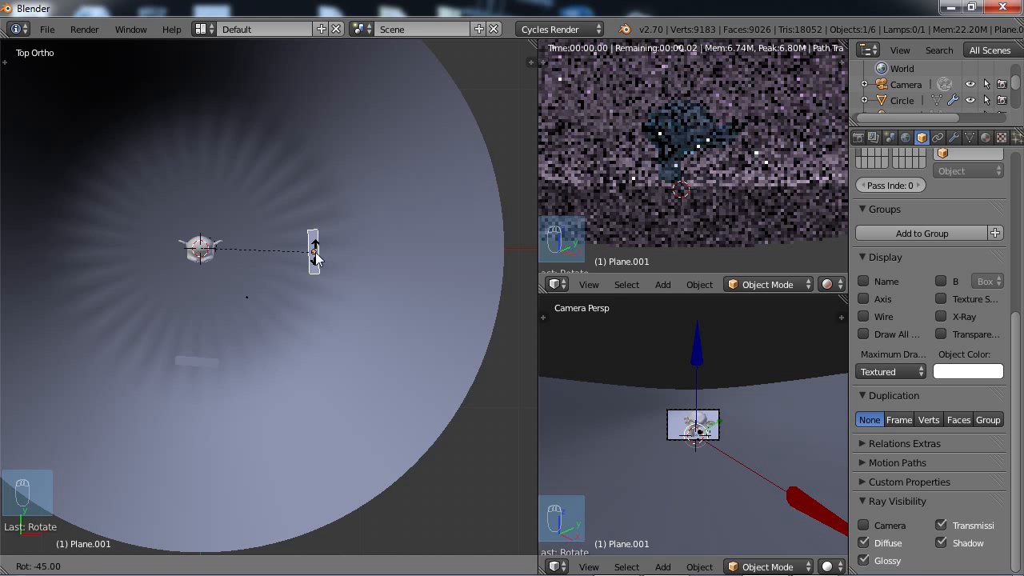
{"action": "left_click", "coordinate": [314, 255]}
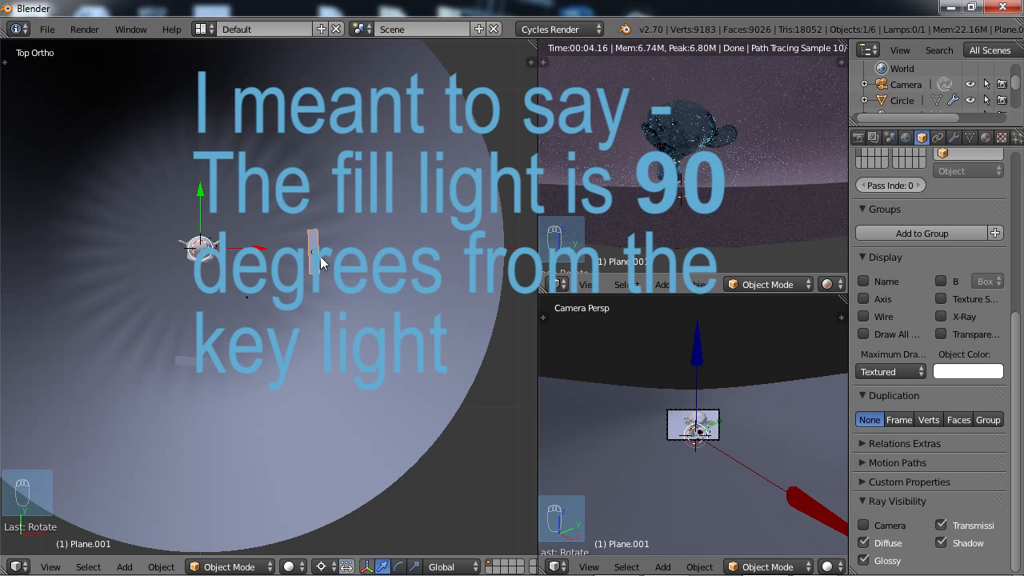
Duplicate the side lamp plane in place and rotate the copy about -106° around the 3D cursor to behind the monkey head.
{"action": "scroll", "coordinate": [313, 267], "scroll_direction": "down", "scroll_amount": 1}
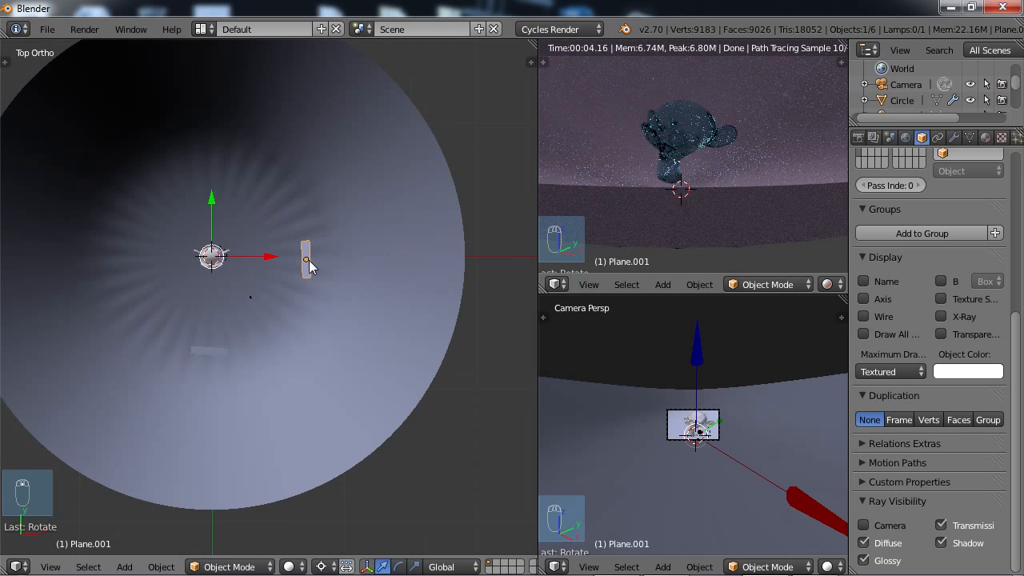
{"action": "key", "text": "shift+d"}
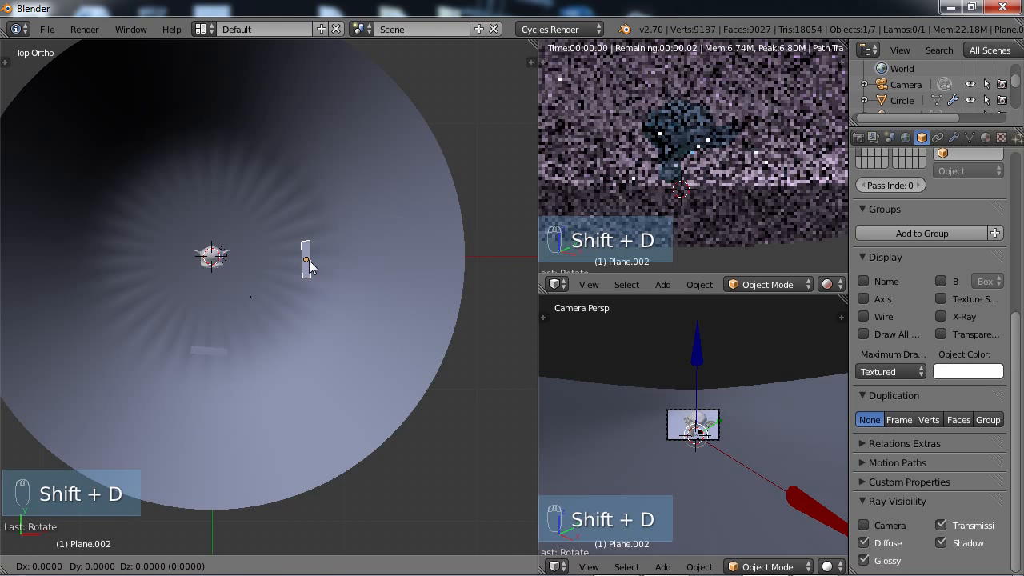
{"action": "left_click", "coordinate": [310, 267]}
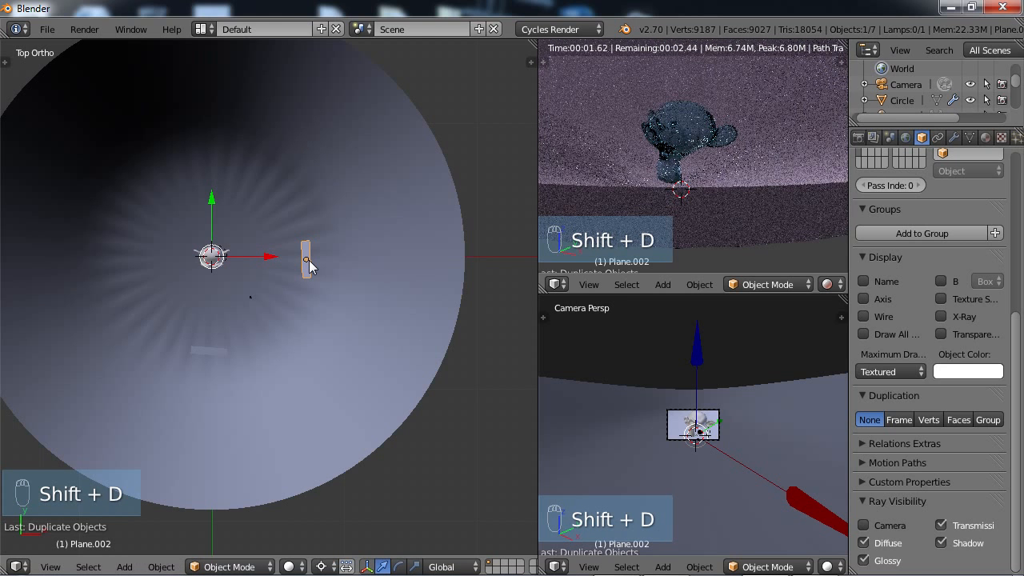
{"action": "key", "text": "r"}
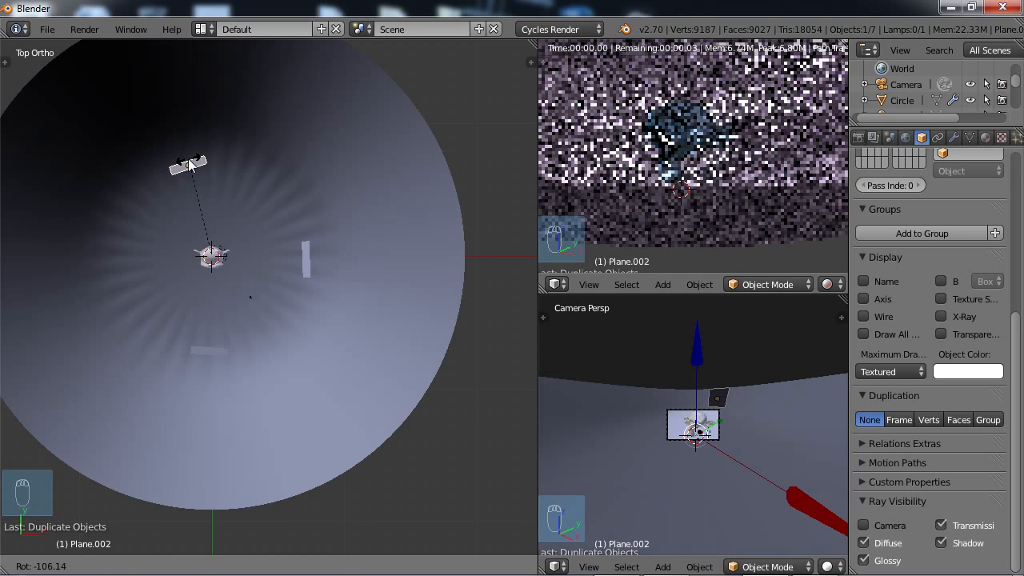
{"action": "left_click", "coordinate": [189, 165]}
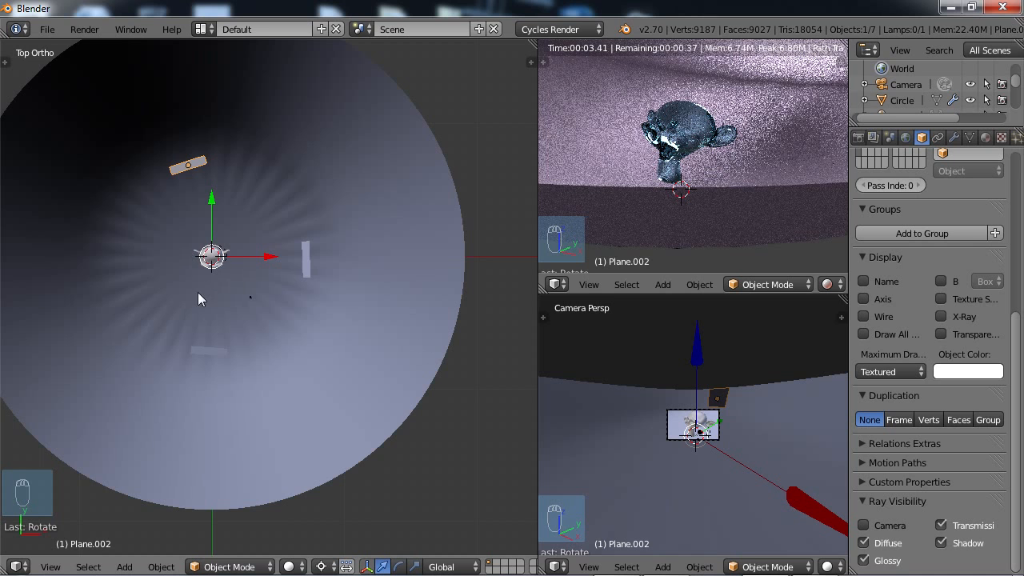
Move the camera backward along its local Z axis to frame the monkey head from farther away.
{"action": "middle_click_drag", "start_coordinate": [200, 298], "coordinate": [251, 289]}
{"action": "scroll", "coordinate": [237, 339], "scroll_direction": "up", "scroll_amount": 3}
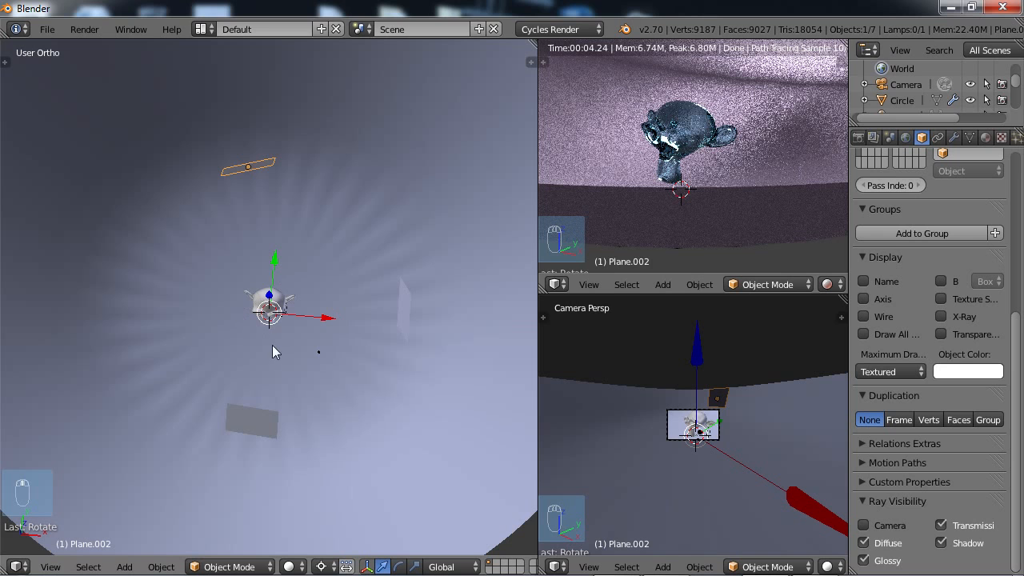
{"action": "middle_click_drag", "start_coordinate": [320, 359], "coordinate": [297, 350]}
{"action": "scroll", "coordinate": [314, 358], "scroll_direction": "down", "scroll_amount": 2}
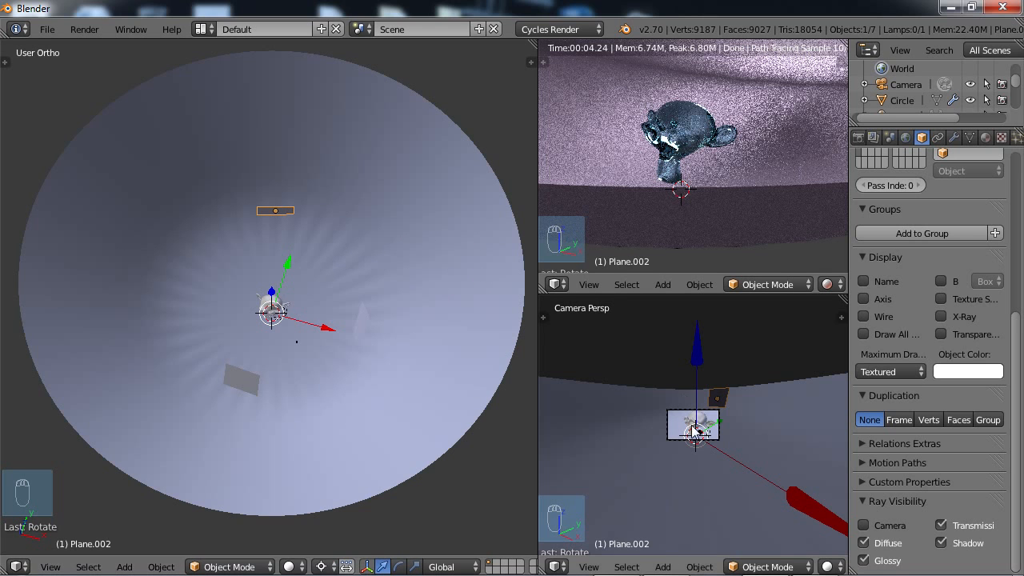
{"action": "scroll", "coordinate": [693, 433], "scroll_direction": "up", "scroll_amount": 6}
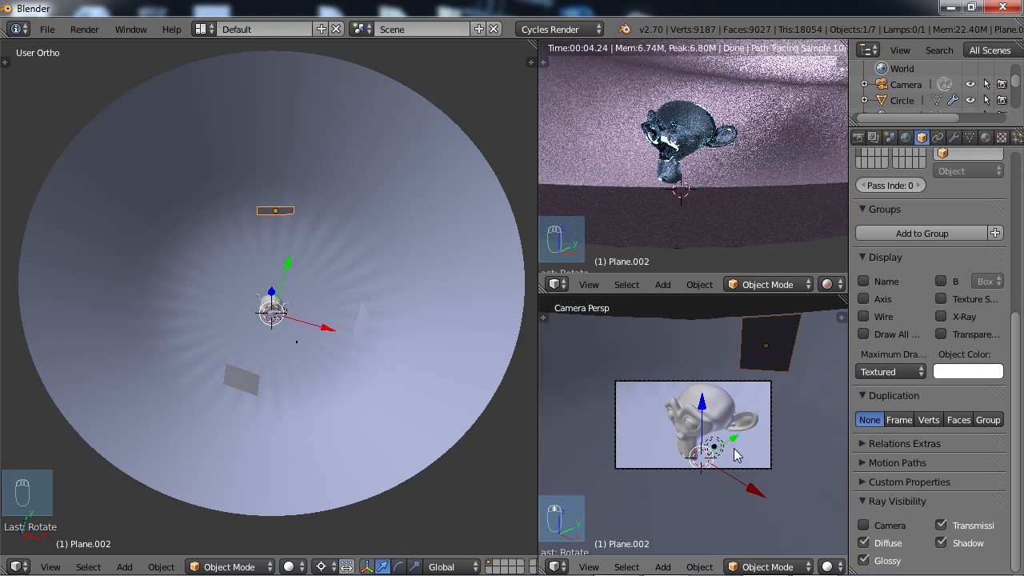
{"action": "scroll", "coordinate": [736, 454], "scroll_direction": "down", "scroll_amount": 2}
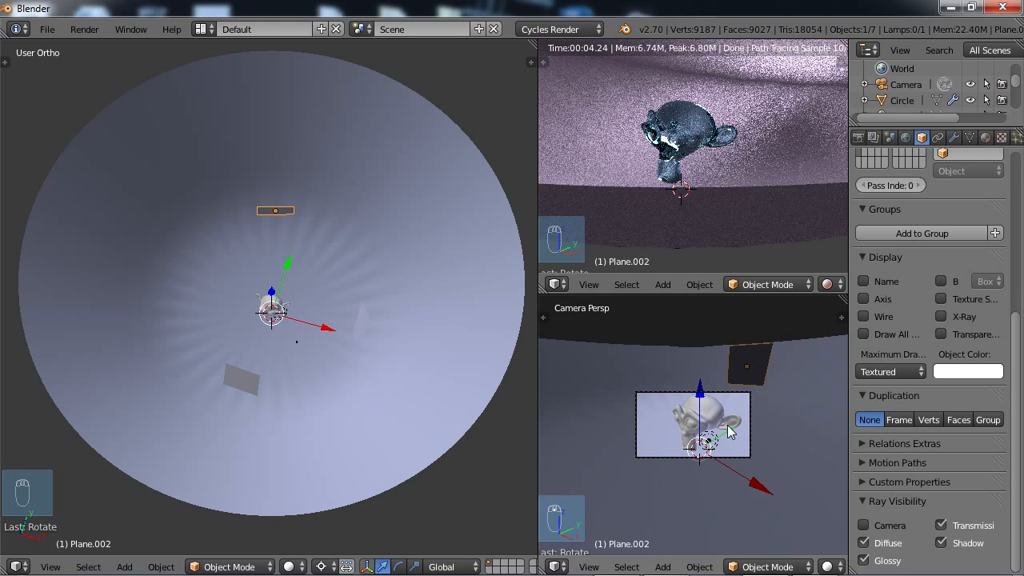
{"action": "right_click", "coordinate": [728, 395]}
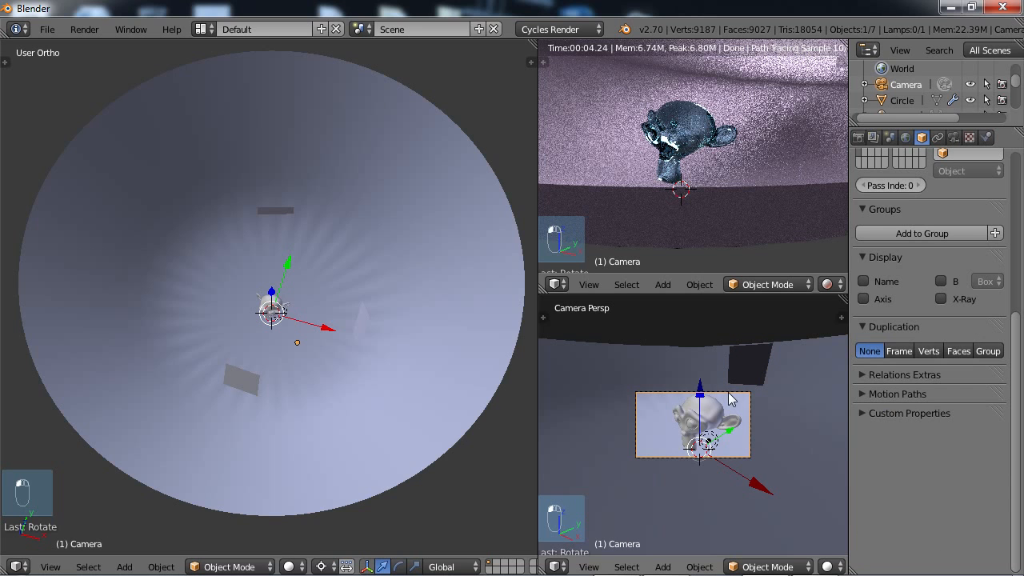
{"action": "key", "text": "g"}
{"action": "key", "text": "z"}
{"action": "key", "text": "z"}
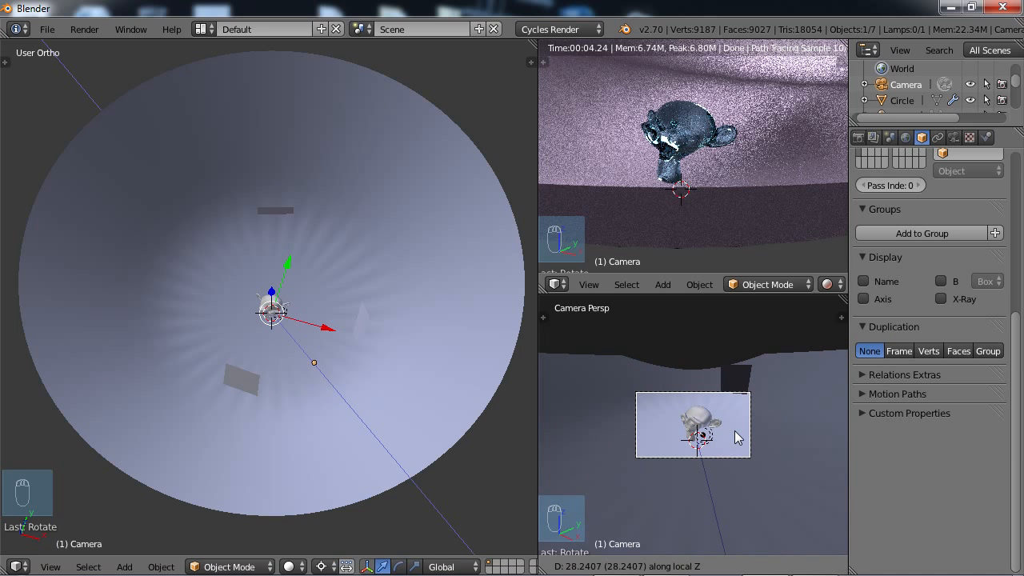
{"action": "left_click", "coordinate": [737, 437]}
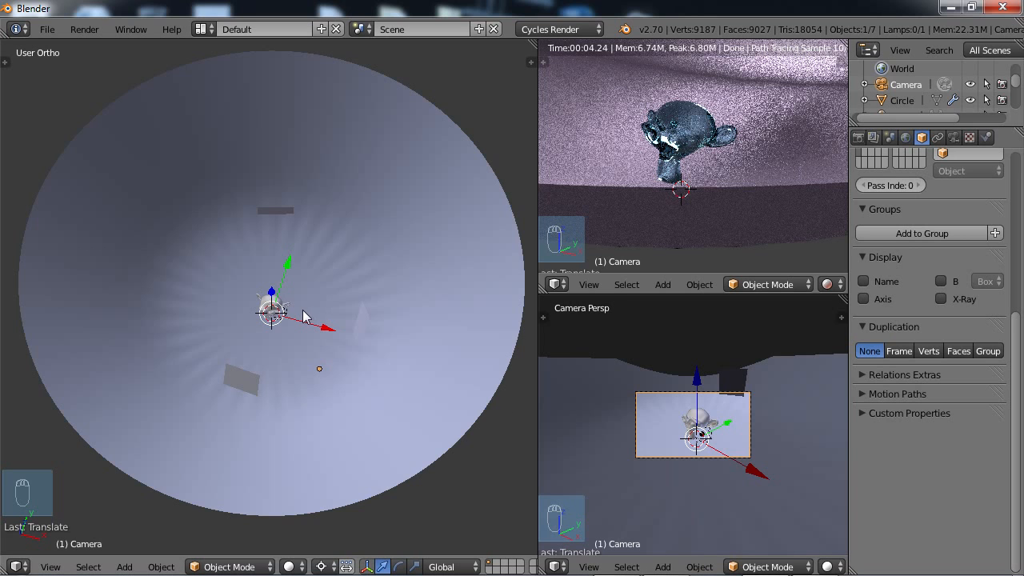
Rename the lamp planes' shared emission material as KeyLight and check it on the plane in front of the head.
{"action": "right_click", "coordinate": [366, 324]}
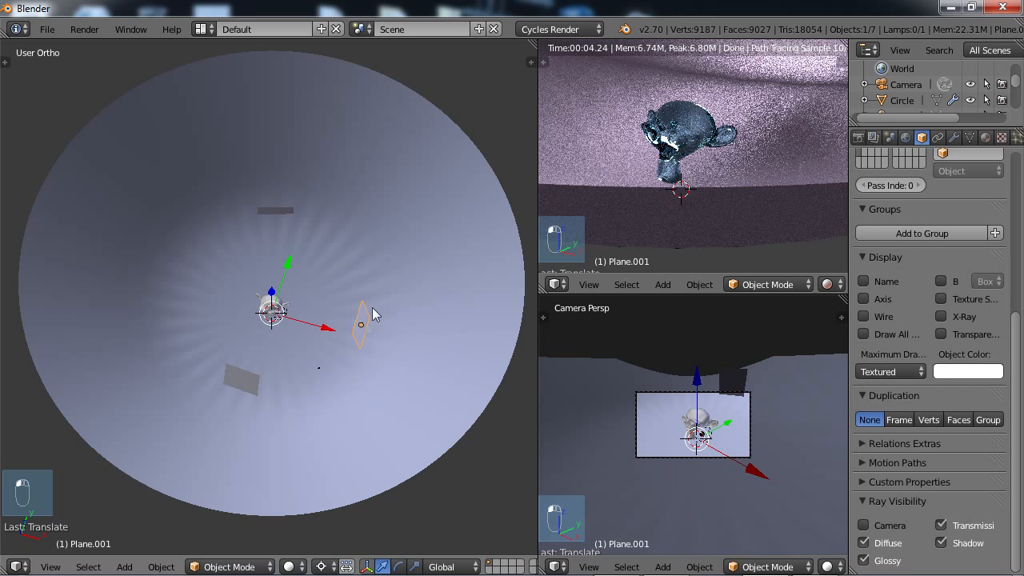
{"action": "left_click", "coordinate": [985, 138]}
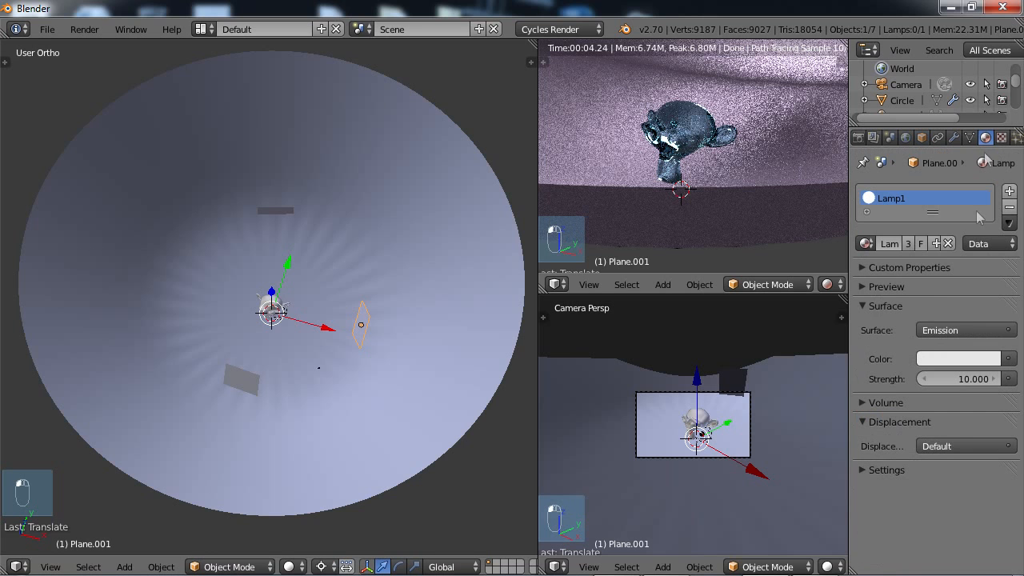
{"action": "double_click", "coordinate": [897, 200]}
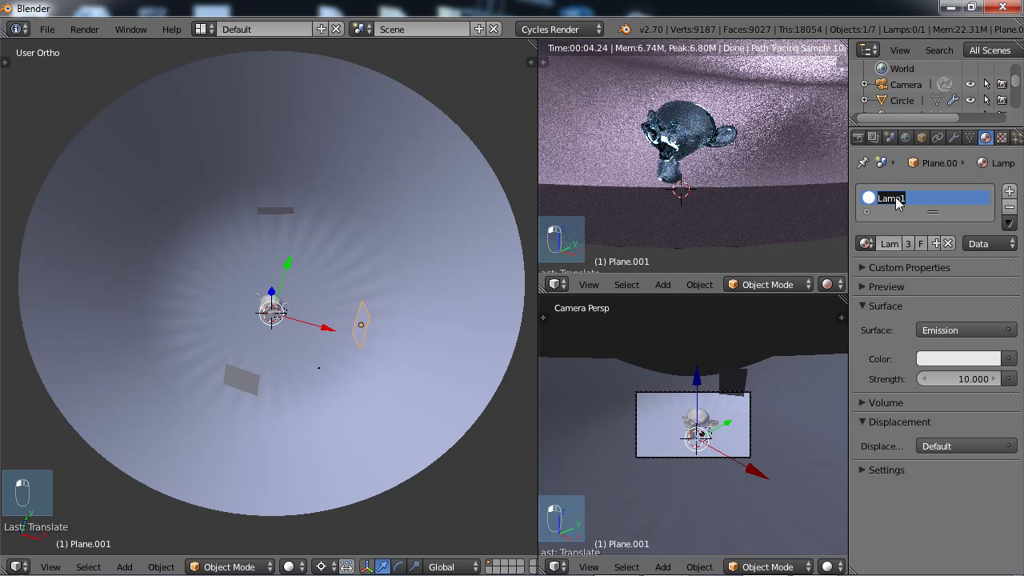
{"action": "type", "text": "Key"}
{"action": "key", "text": "Return"}
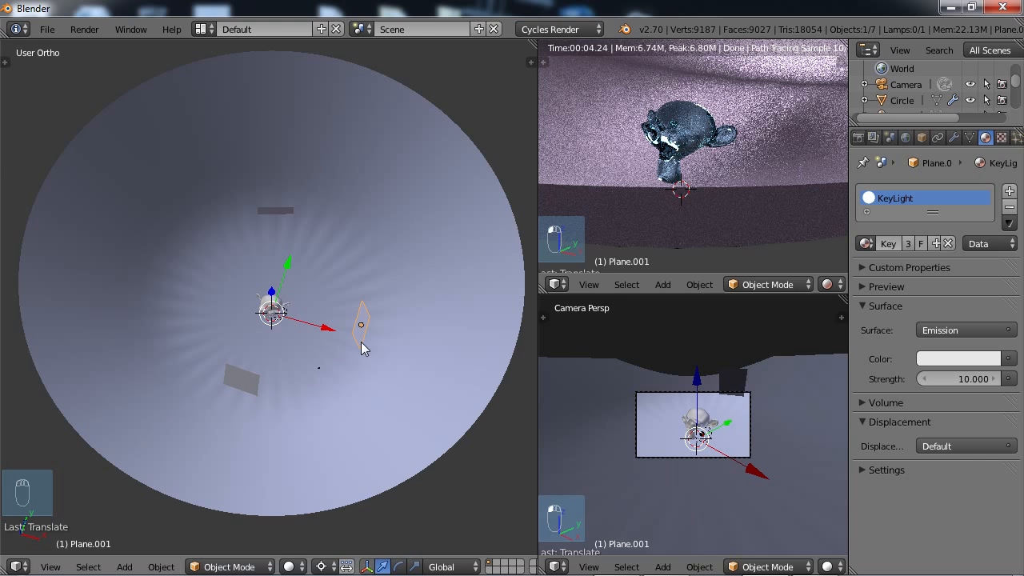
{"action": "right_click", "coordinate": [248, 385]}
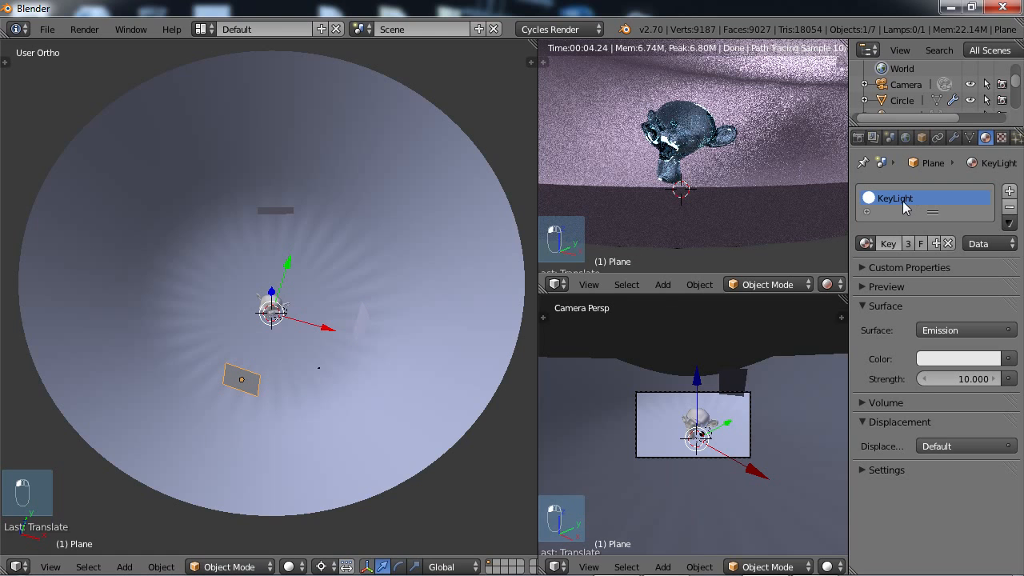
Give the side lamp plane a new material named FillLight and remove its KeyLight material slot.
{"action": "right_click", "coordinate": [362, 333]}
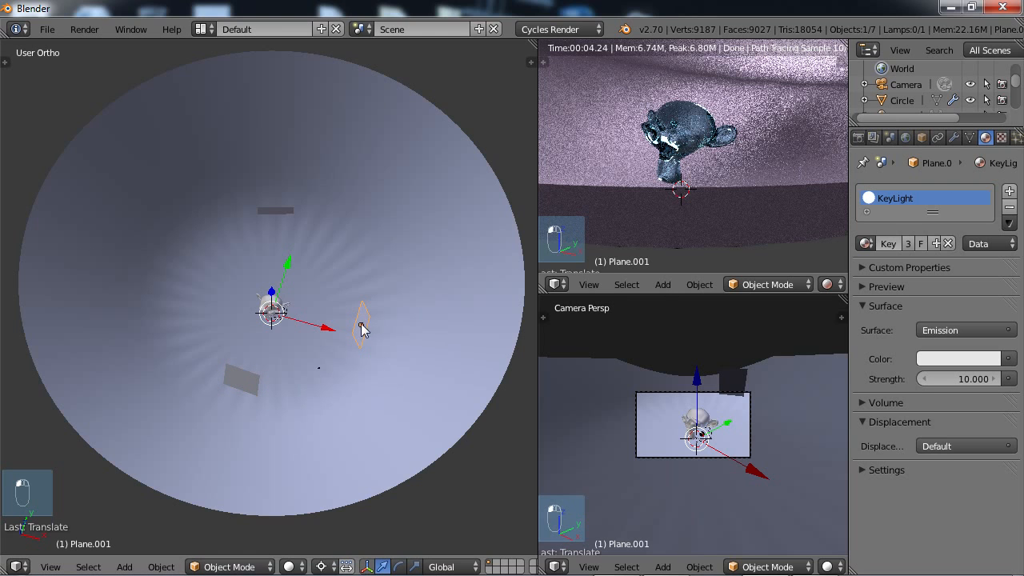
{"action": "left_click", "coordinate": [1009, 191]}
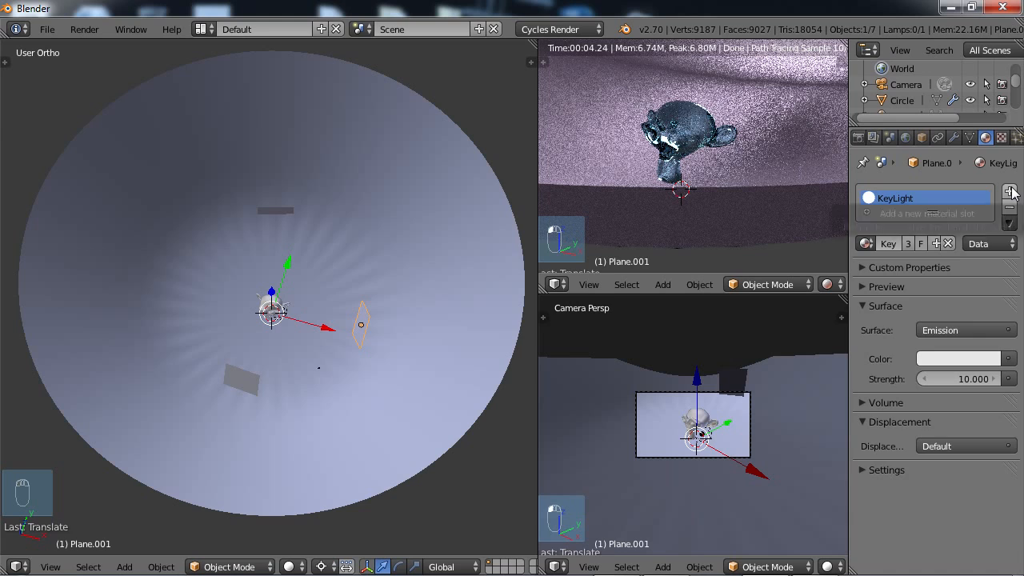
{"action": "left_click", "coordinate": [924, 251]}
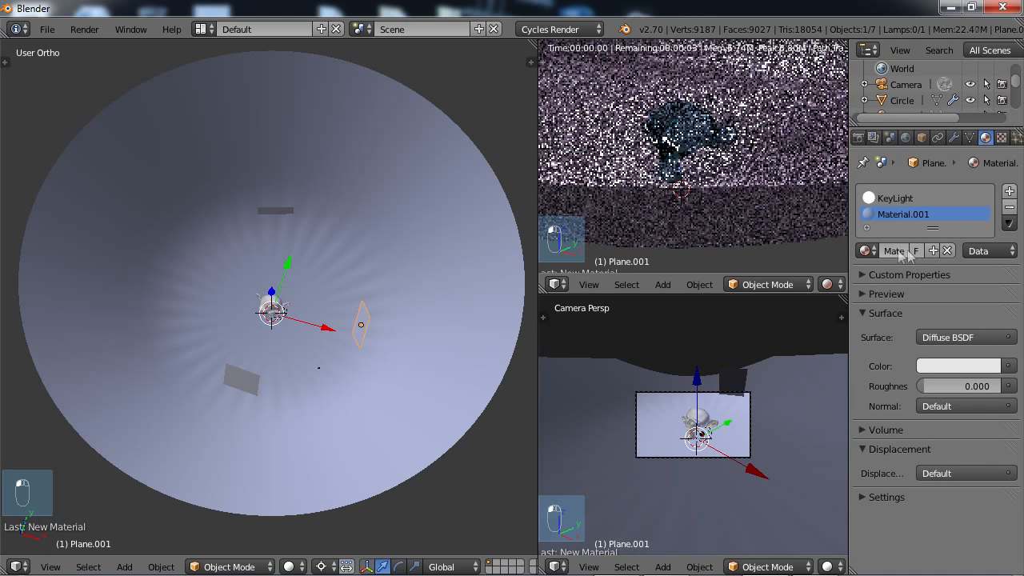
{"action": "double_click", "coordinate": [895, 214]}
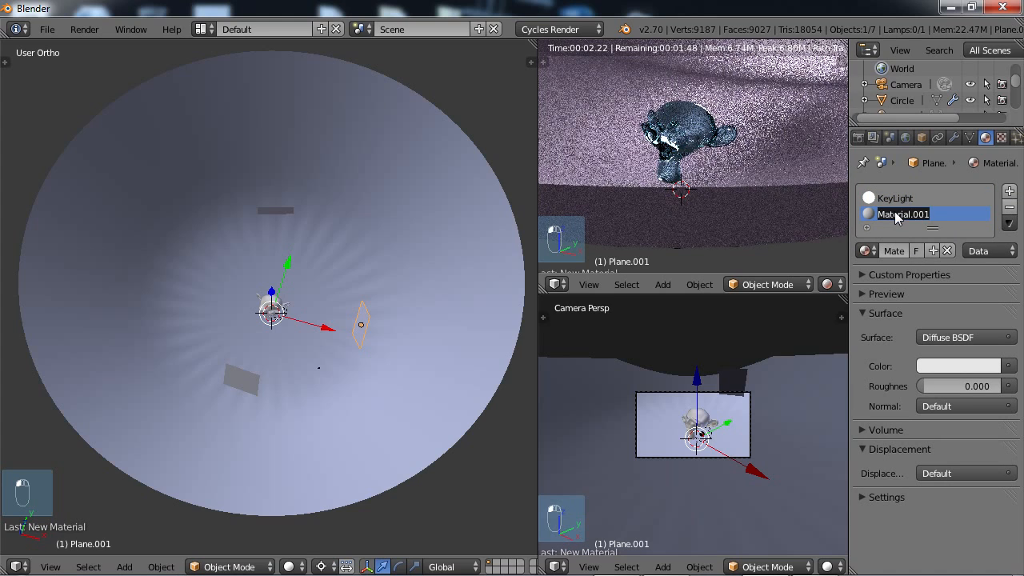
{"action": "type", "text": "FillLight"}
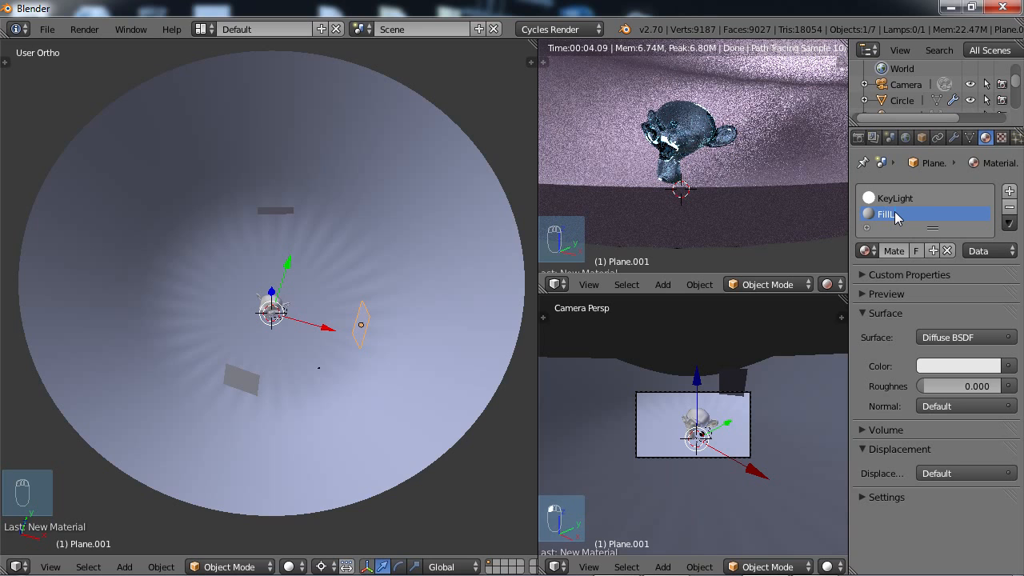
{"action": "key", "text": "Return"}
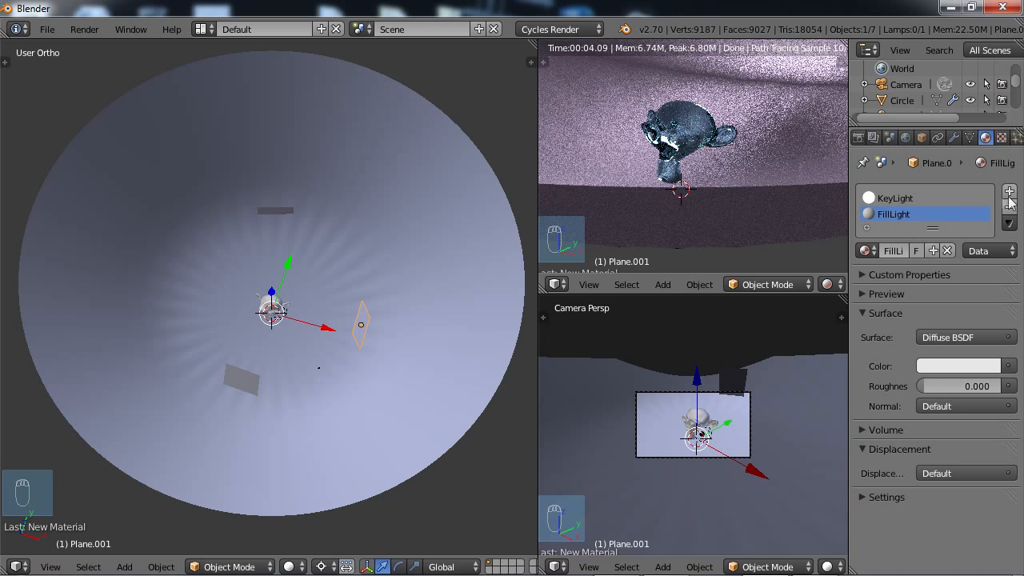
{"action": "left_click", "coordinate": [904, 200]}
{"action": "left_click", "coordinate": [1009, 206]}
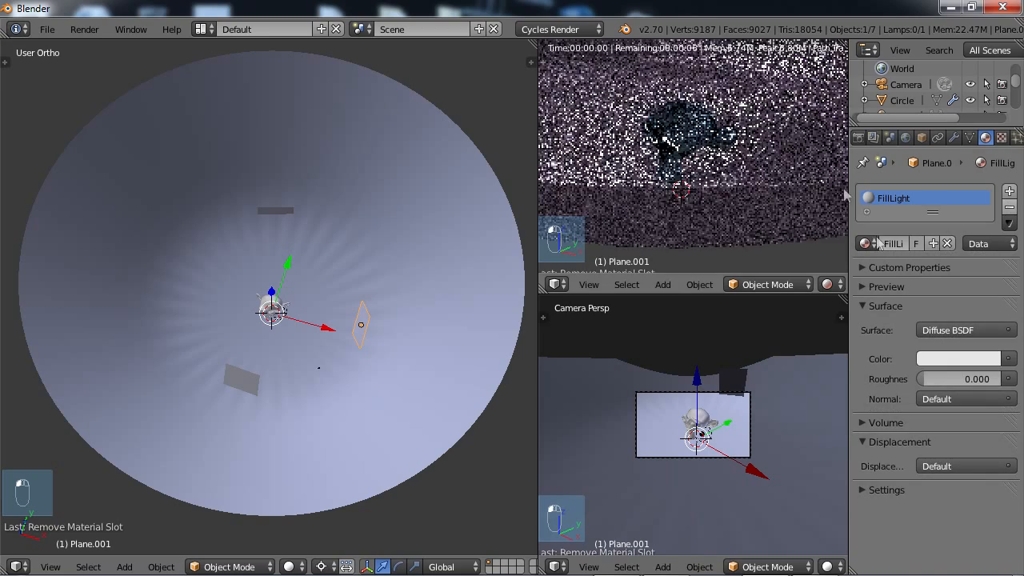
Give the lamp plane behind the head a new material named RimLight and remove its KeyLight slot.
{"action": "right_click", "coordinate": [280, 210]}
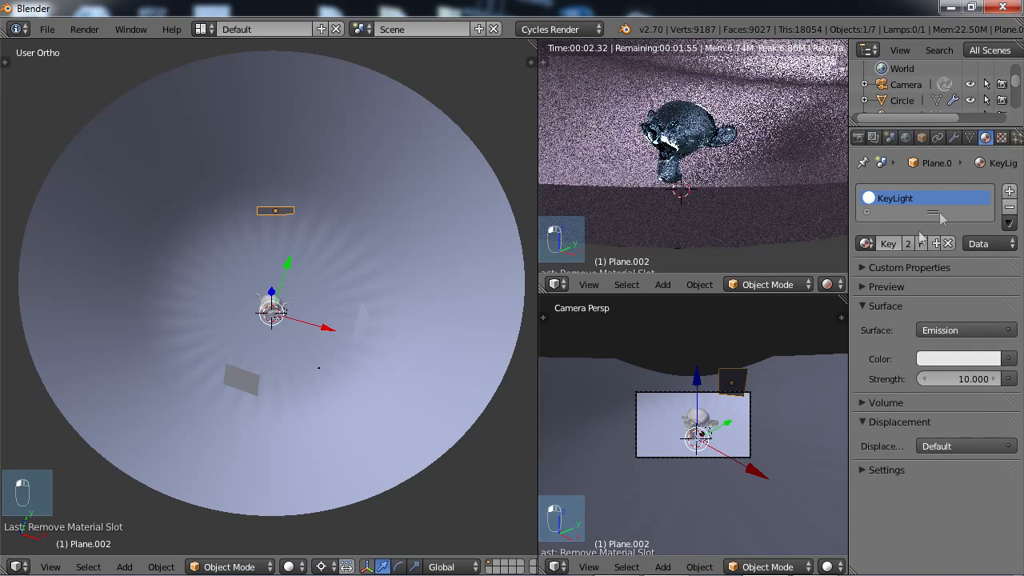
{"action": "left_click", "coordinate": [1009, 191]}
{"action": "left_click", "coordinate": [924, 250]}
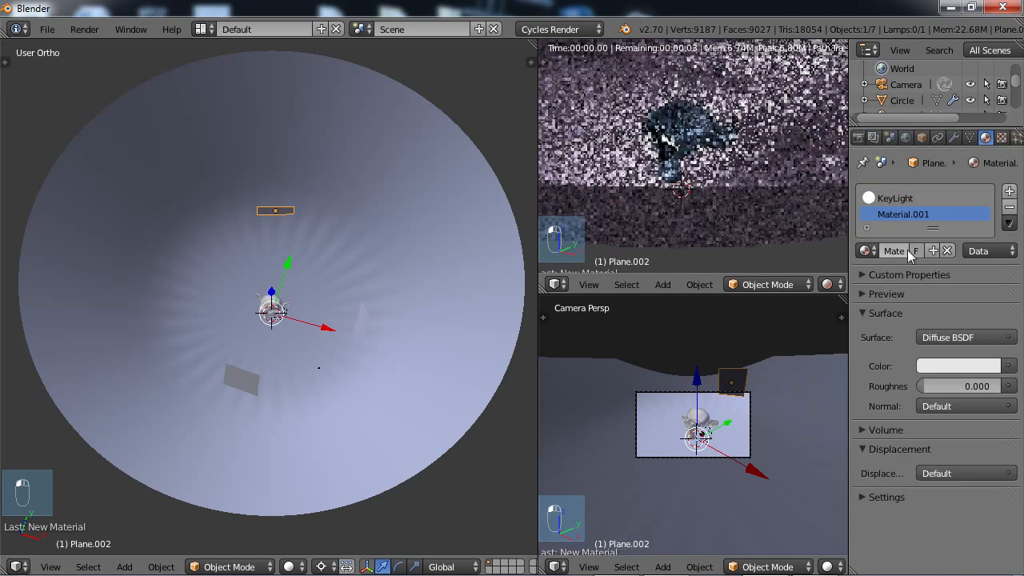
{"action": "double_click", "coordinate": [902, 214]}
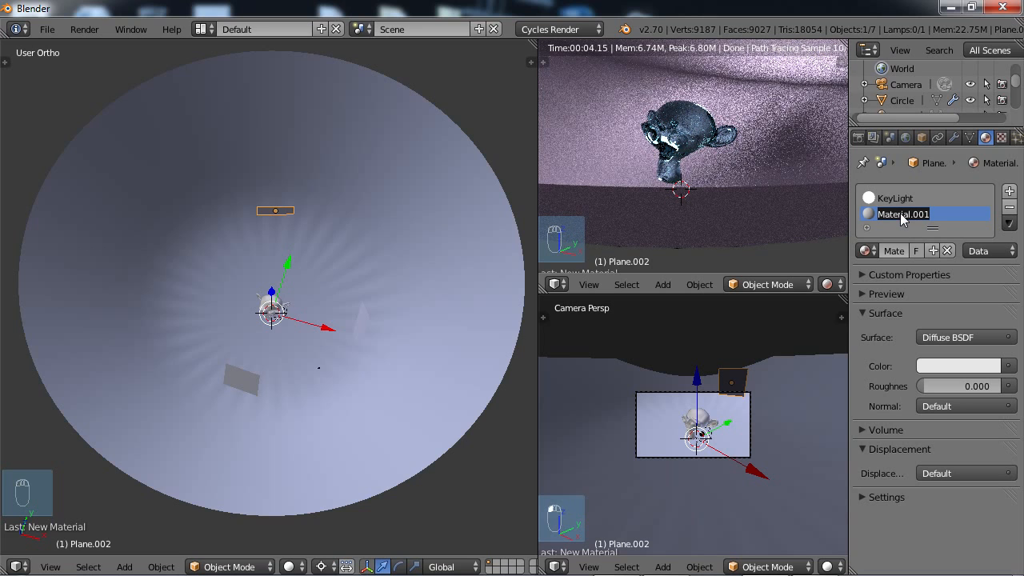
{"action": "type", "text": "Ri"}
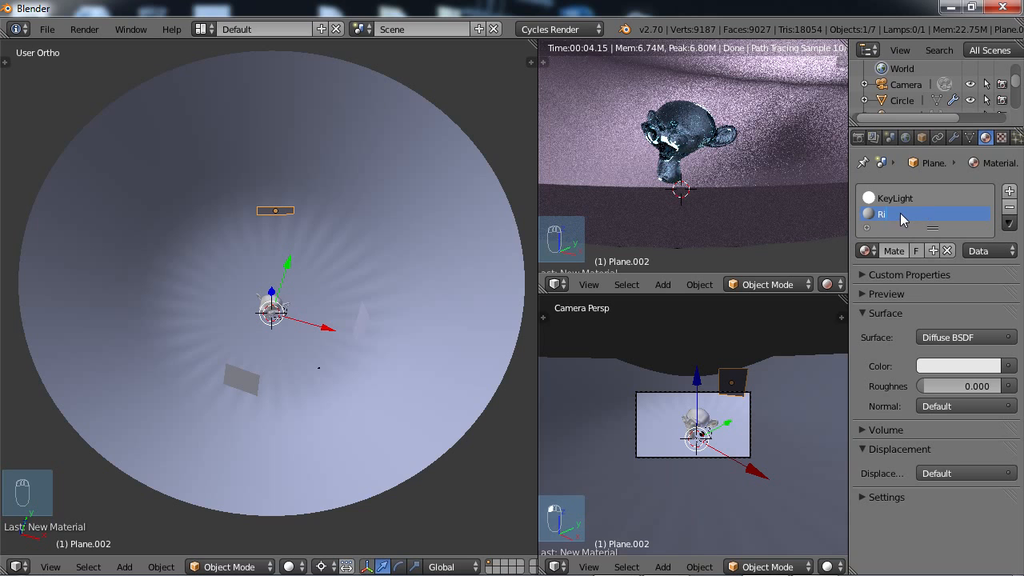
{"action": "type", "text": "mLight"}
{"action": "key", "text": "Return"}
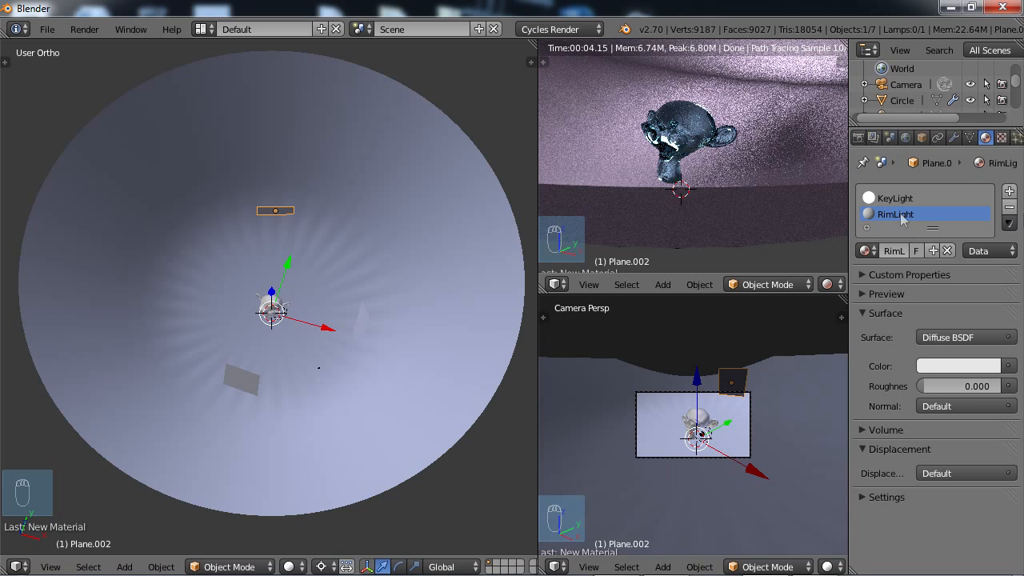
{"action": "left_click", "coordinate": [893, 199]}
{"action": "left_click", "coordinate": [1008, 207]}
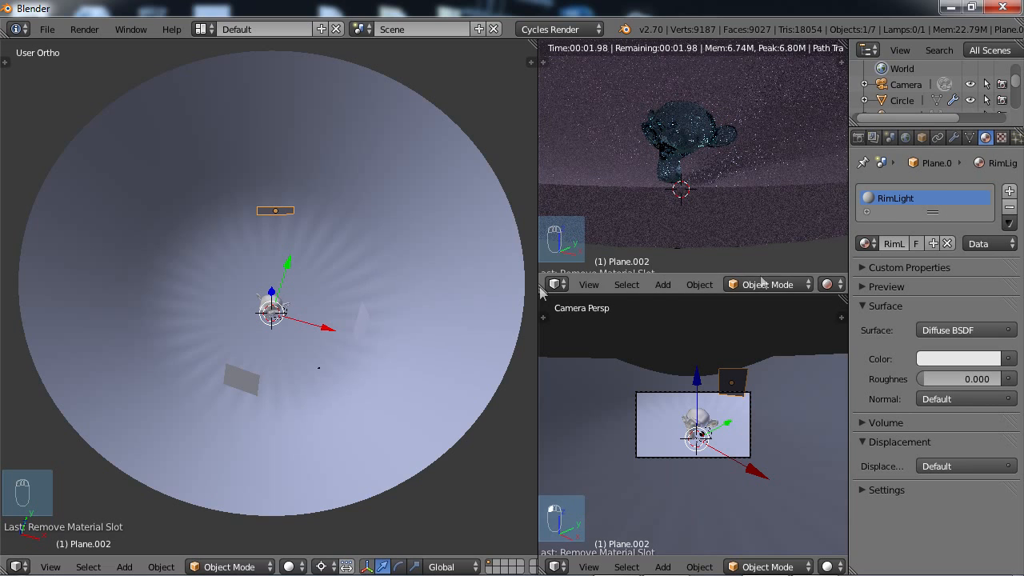
Change the side lamp plane's FillLight material to an Emission surface with strength 5.
{"action": "right_click", "coordinate": [353, 332]}
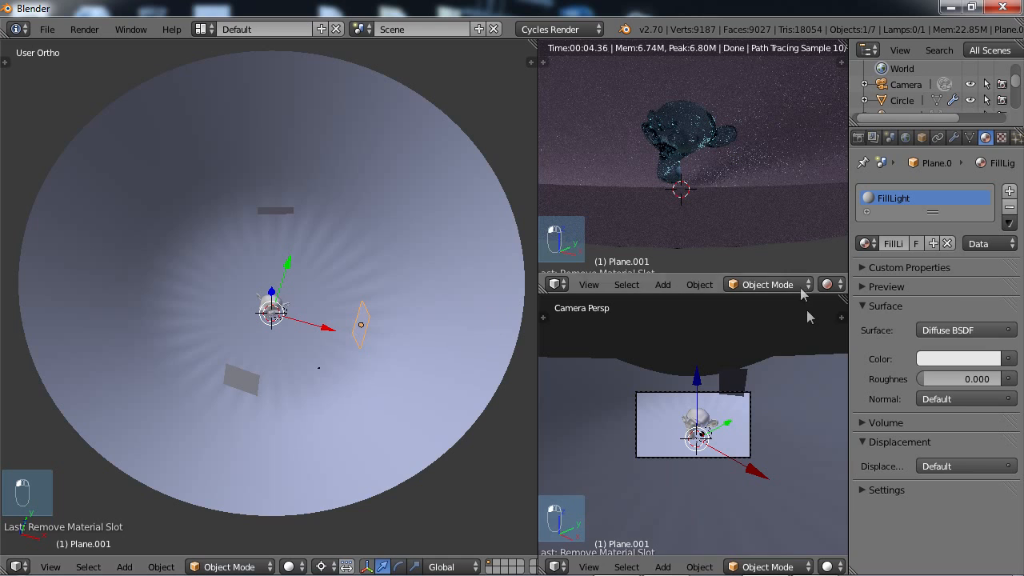
{"action": "left_click", "coordinate": [960, 331]}
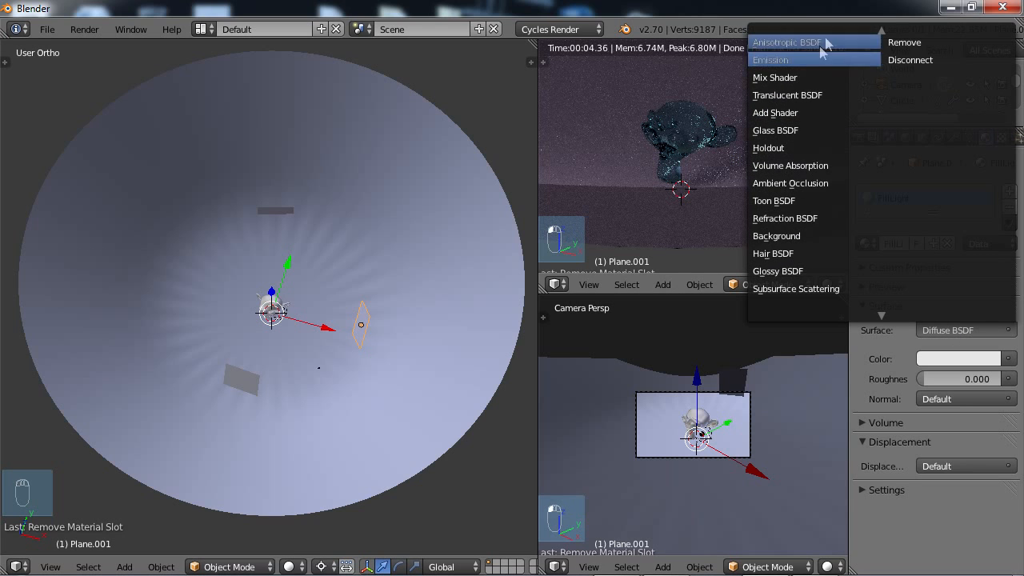
{"action": "left_click", "coordinate": [816, 58]}
{"action": "left_click", "coordinate": [966, 378]}
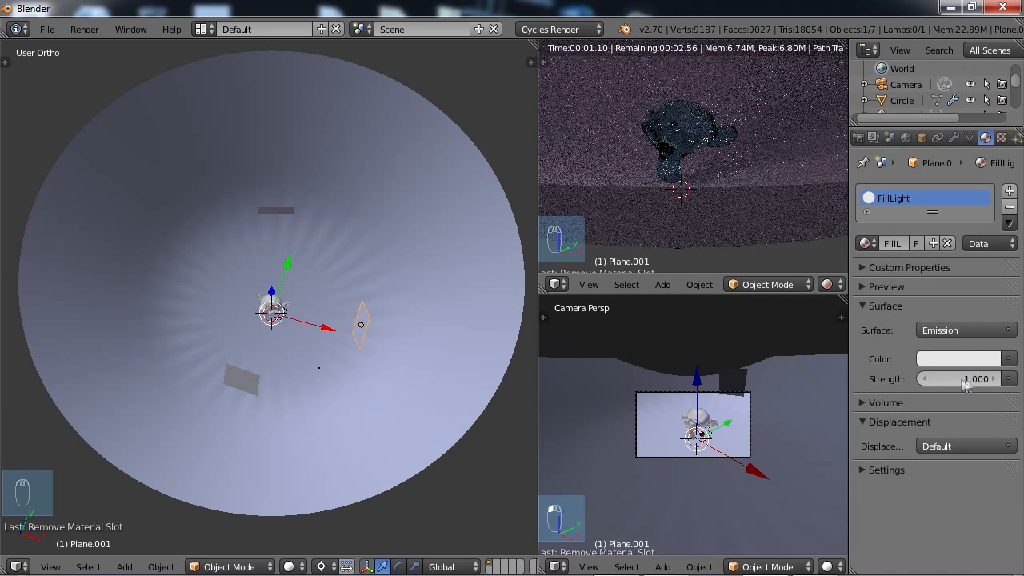
{"action": "type", "text": "5"}
{"action": "key", "text": "Return"}
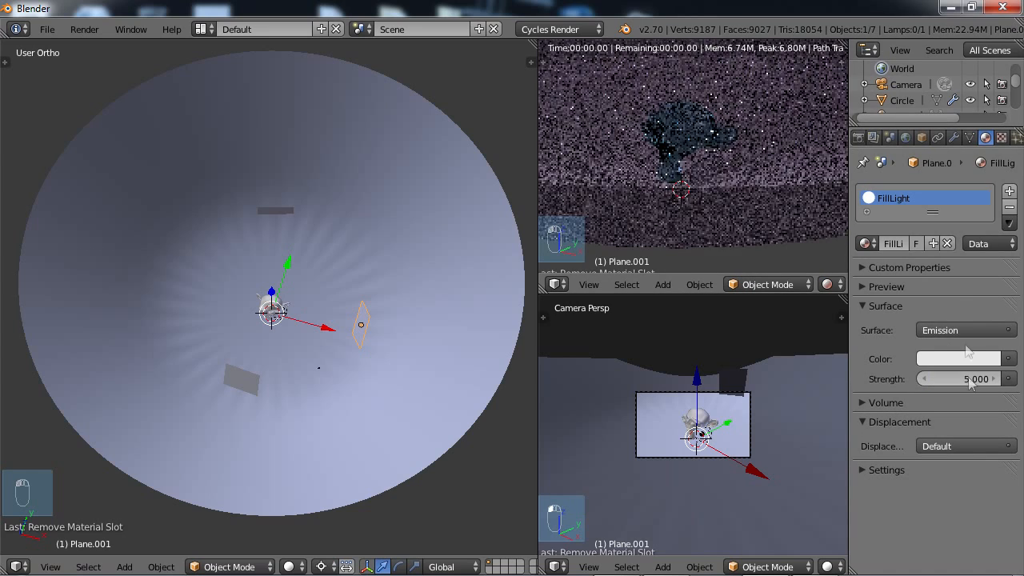
Change the RimLight material on the lamp plane behind the head to an Emission surface with strength 3.
{"action": "right_click", "coordinate": [282, 210]}
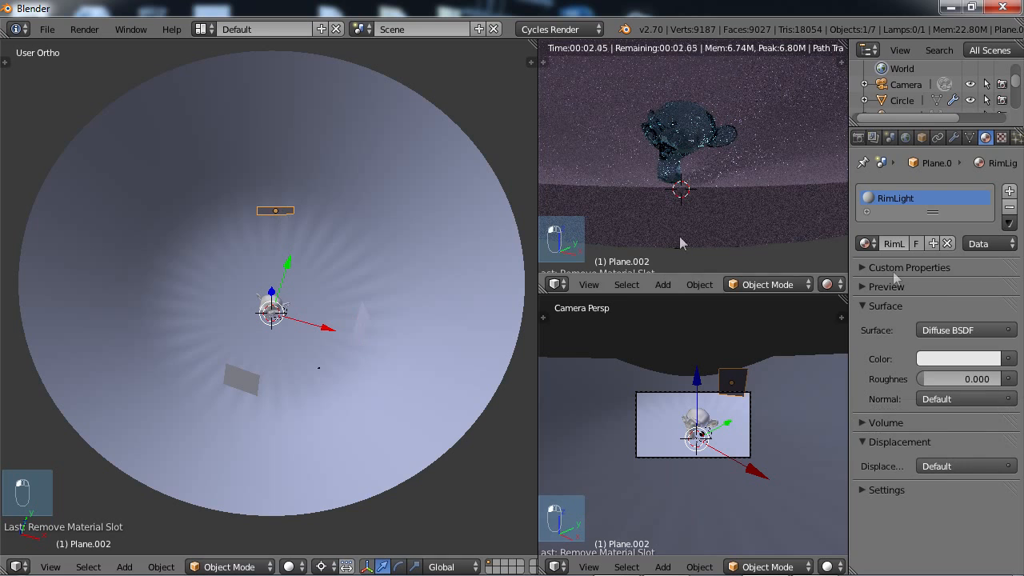
{"action": "left_click", "coordinate": [945, 330]}
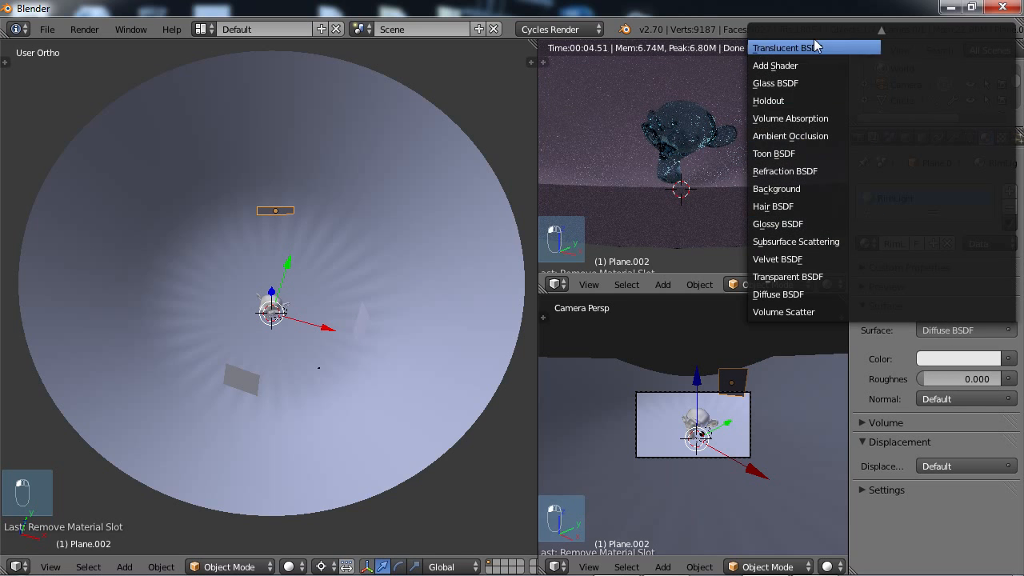
{"action": "scroll", "coordinate": [814, 40], "scroll_direction": "down", "scroll_amount": 3}
{"action": "mouse_move", "coordinate": [826, 28]}
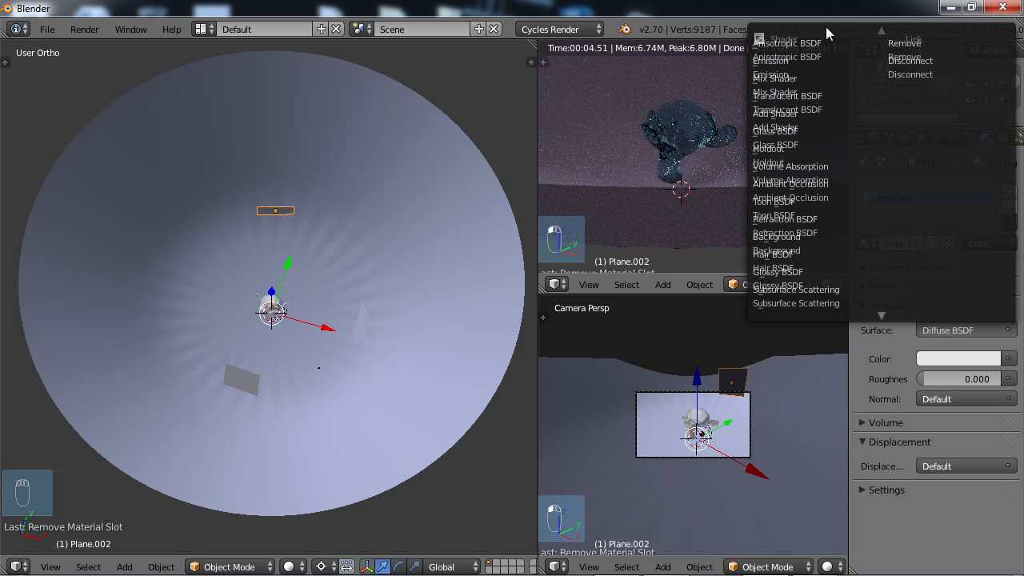
{"action": "left_click", "coordinate": [788, 70]}
{"action": "left_click", "coordinate": [963, 379]}
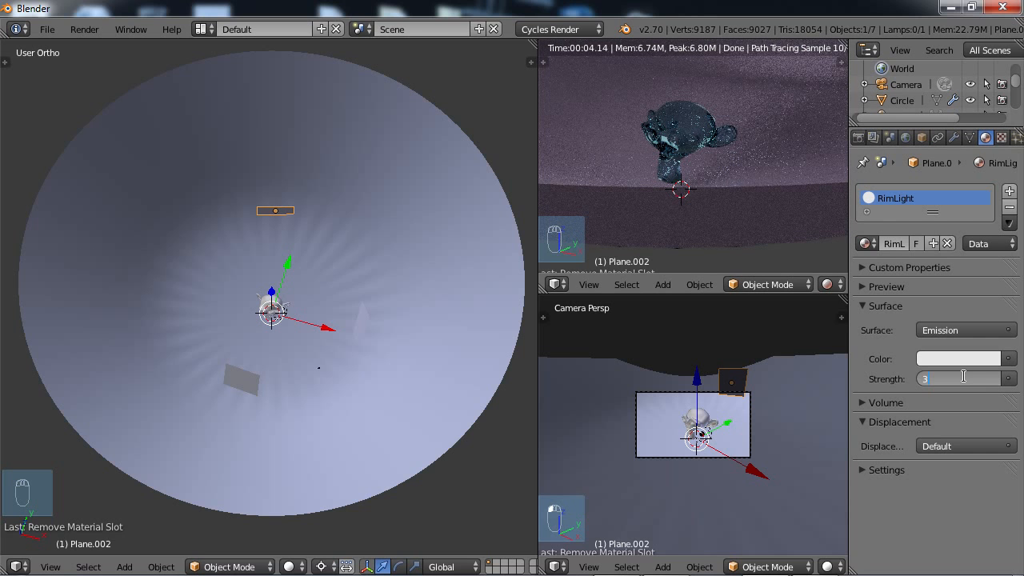
{"action": "type", "text": "3"}
{"action": "key", "text": "Return"}
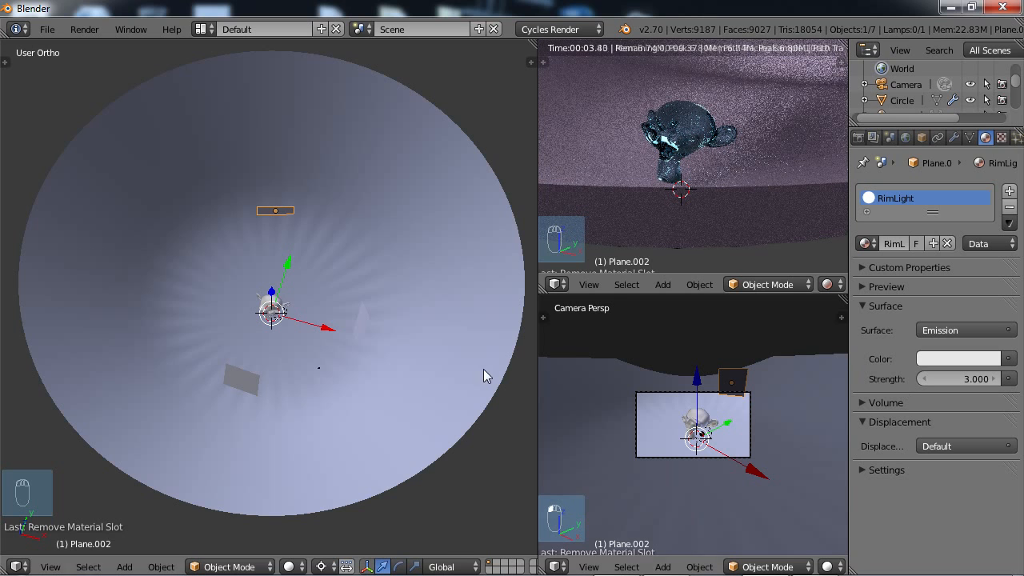
Switch the transform pivot from the 3D cursor to the object's own center and raise the KeyLight plane along Z.
{"action": "middle_click_drag", "start_coordinate": [322, 385], "coordinate": [296, 320]}
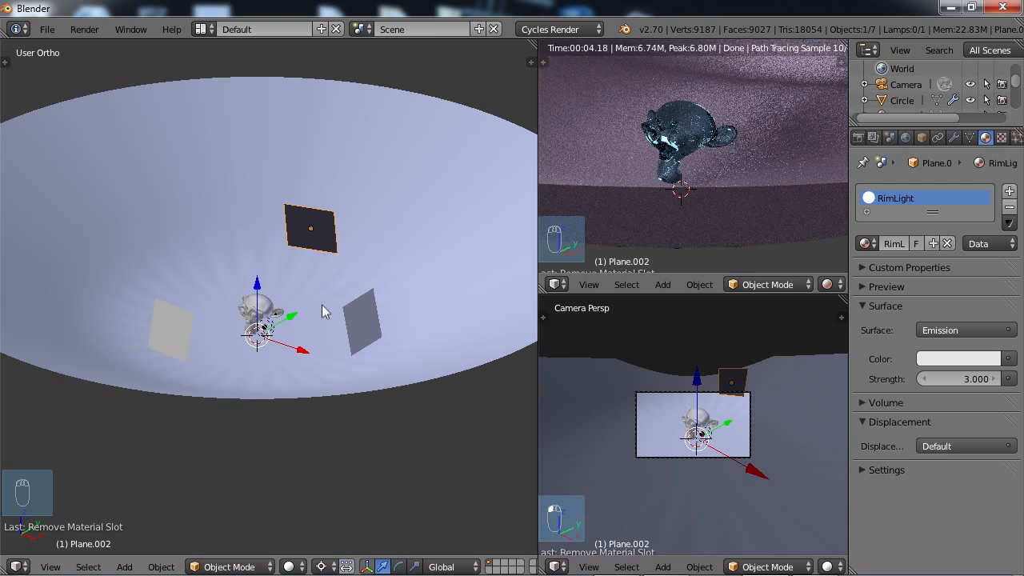
{"action": "middle_click_drag", "start_coordinate": [274, 307], "coordinate": [267, 302]}
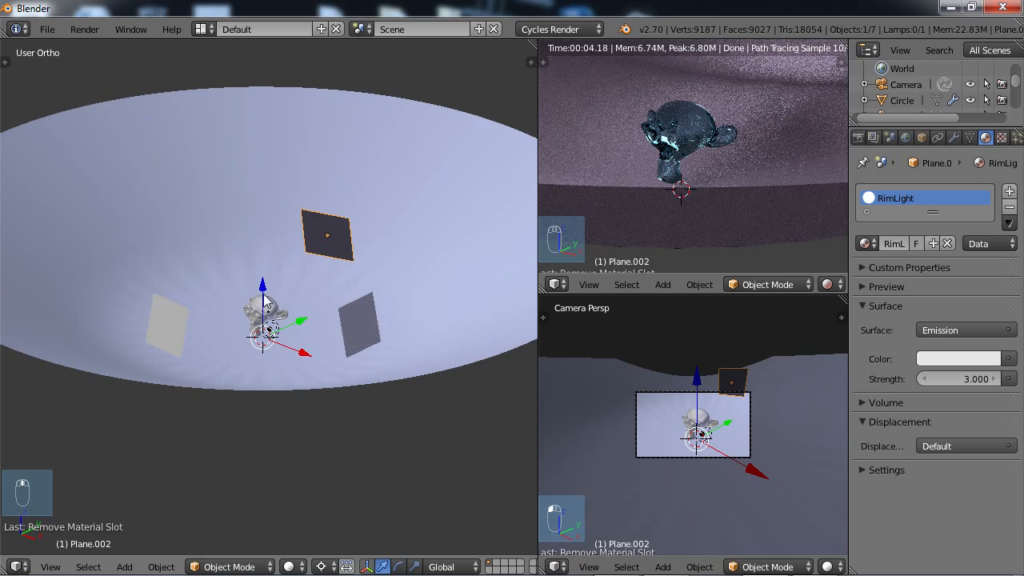
{"action": "right_click", "coordinate": [163, 324]}
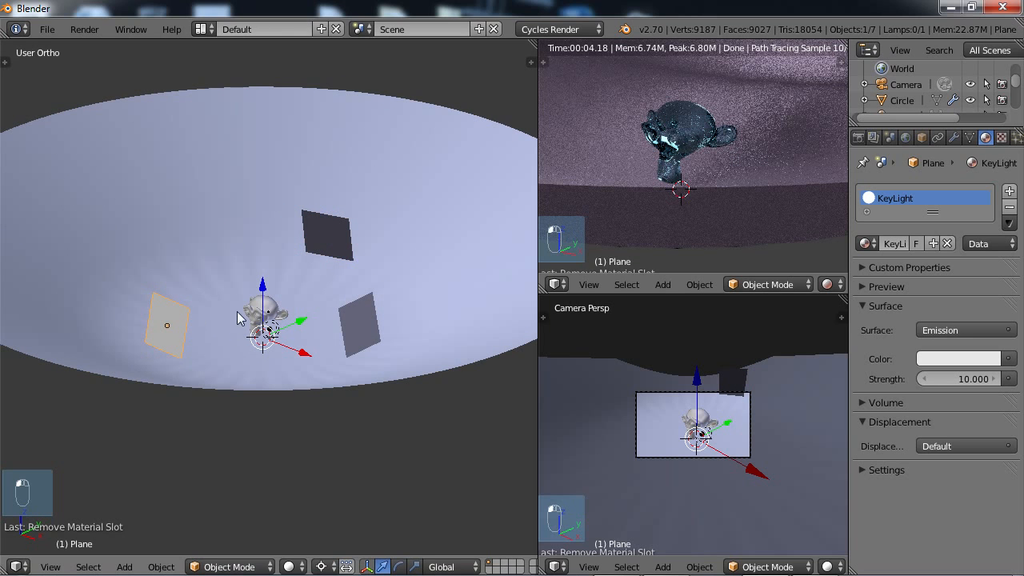
{"action": "left_click", "coordinate": [321, 566]}
{"action": "left_click", "coordinate": [347, 496]}
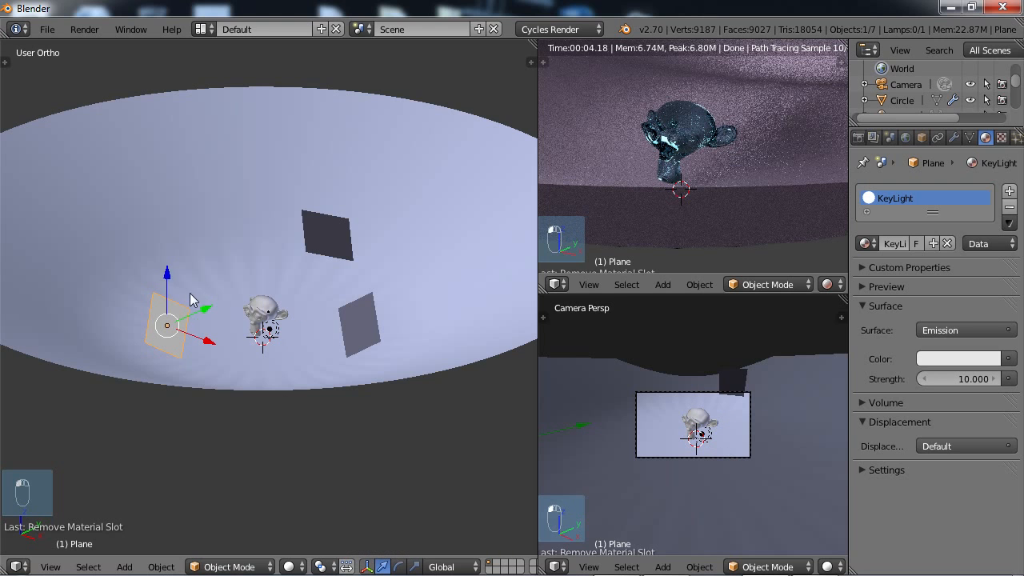
{"action": "left_click_drag", "start_coordinate": [170, 274], "coordinate": [162, 236]}
{"action": "middle_click_drag", "start_coordinate": [162, 236], "coordinate": [160, 302]}
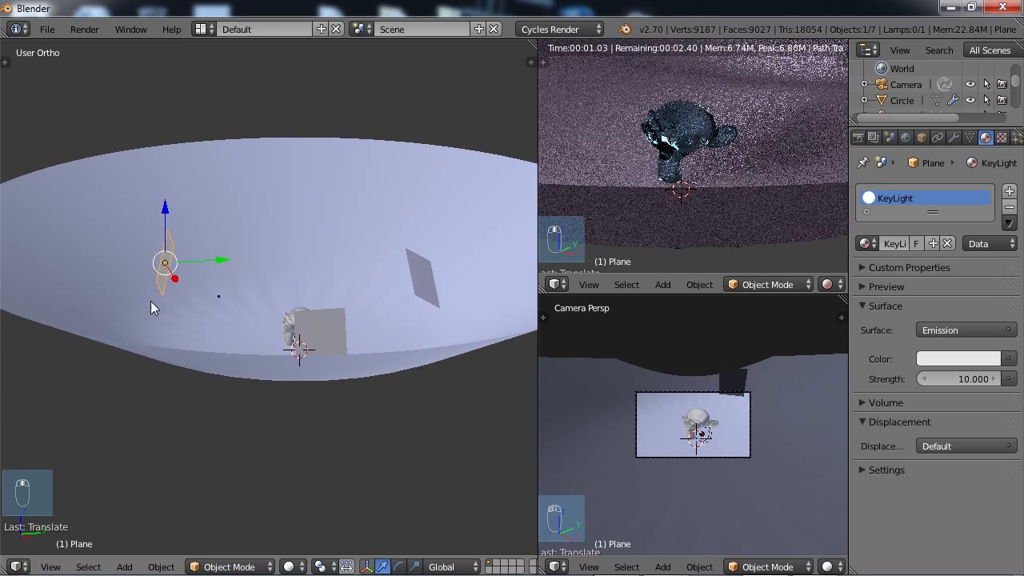
{"action": "left_click_drag", "start_coordinate": [167, 210], "coordinate": [167, 227]}
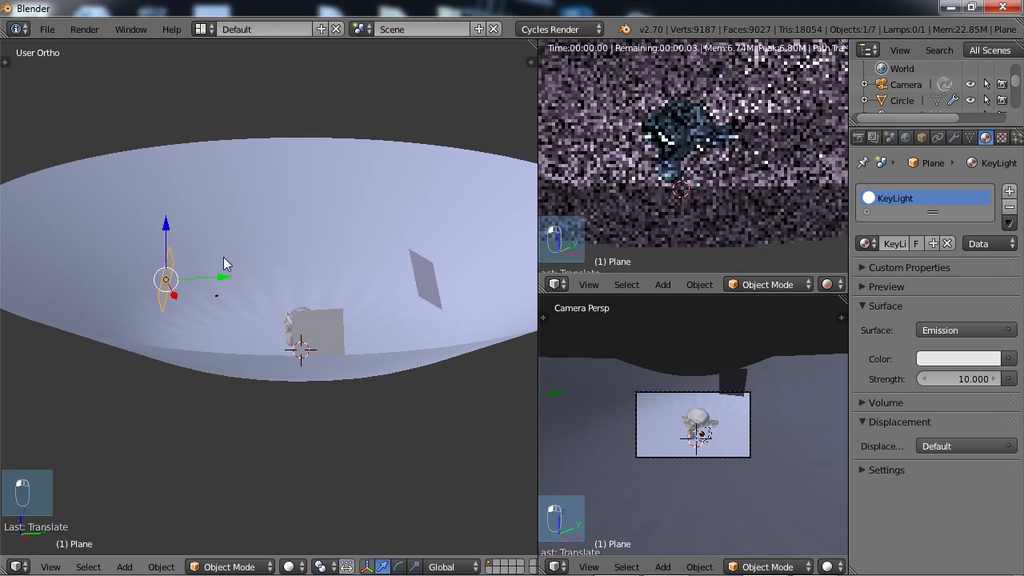
Tilt the KeyLight plane down toward the monkey head and scale it up about 1.87 times.
{"action": "key", "text": "r"}
{"action": "left_click", "coordinate": [248, 302]}
{"action": "key", "text": "s"}
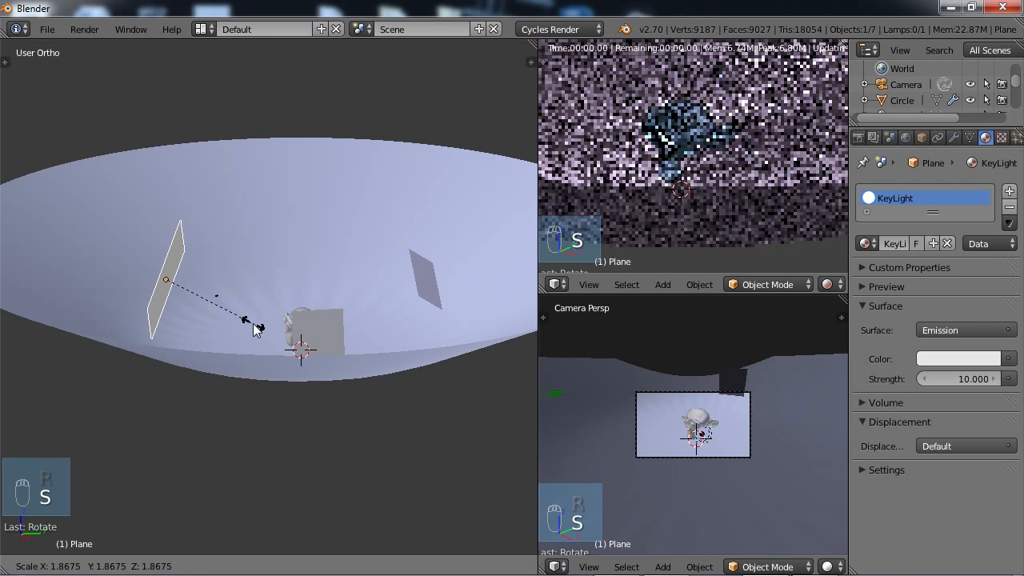
{"action": "left_click", "coordinate": [256, 328]}
{"action": "middle_click_drag", "start_coordinate": [181, 324], "coordinate": [216, 354]}
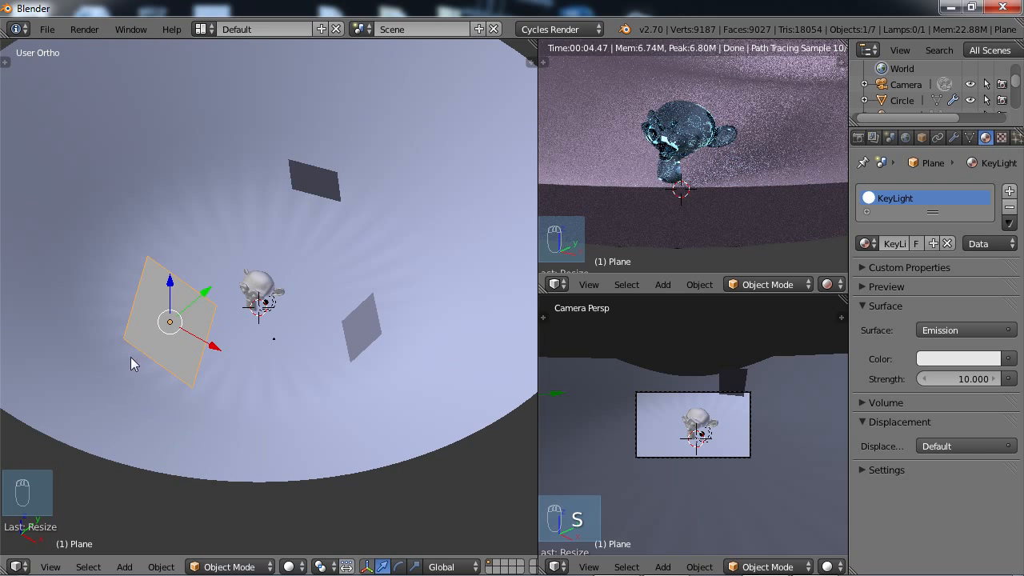
{"action": "middle_click_drag", "start_coordinate": [242, 354], "coordinate": [202, 328]}
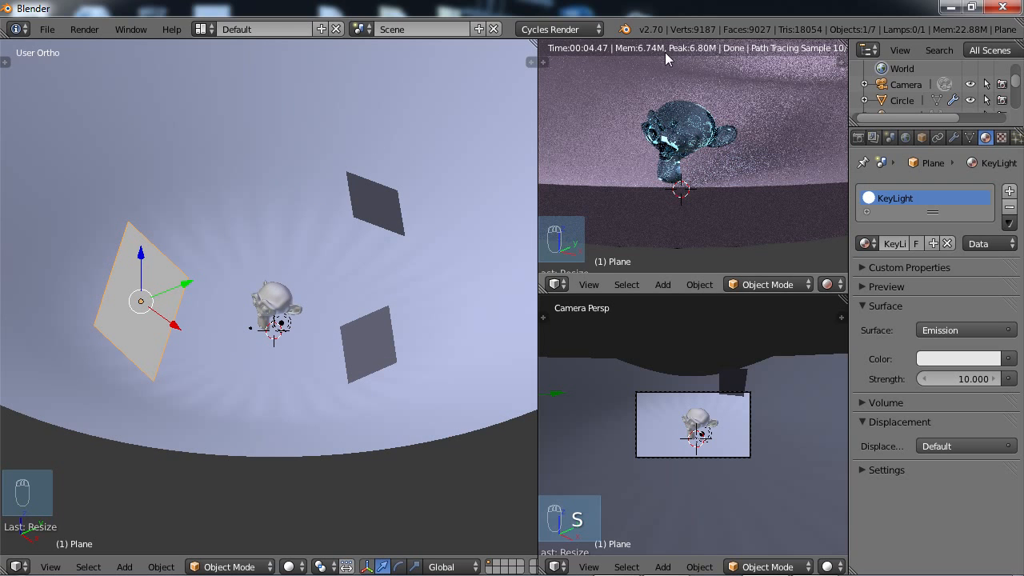
Examine the lighting on the glass monkey head from another angle in the rendered preview and open the render settings.
{"action": "scroll", "coordinate": [803, 49], "scroll_direction": "down", "scroll_amount": 1}
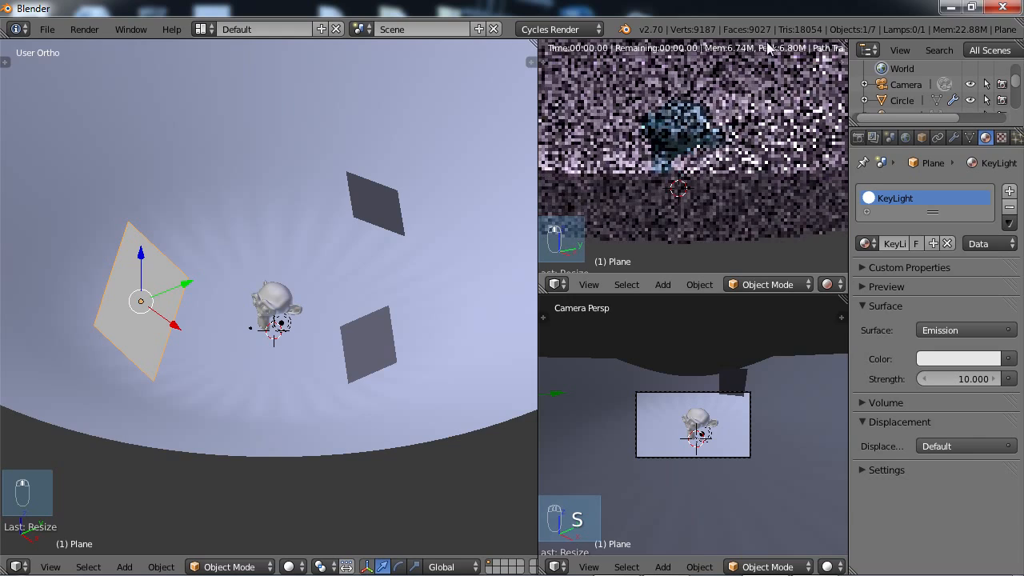
{"action": "middle_click_drag", "start_coordinate": [729, 51], "coordinate": [631, 55]}
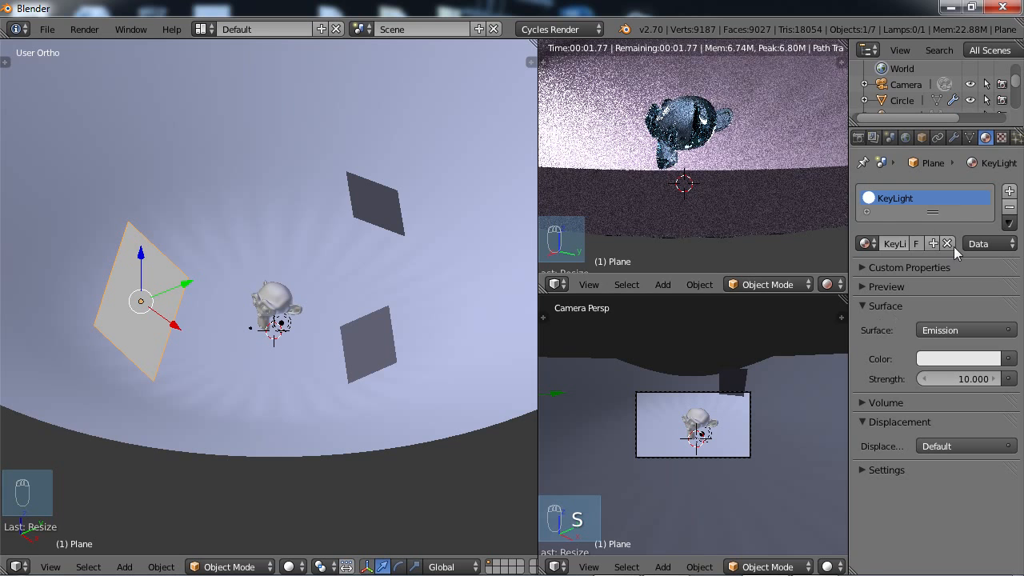
{"action": "left_click", "coordinate": [858, 139]}
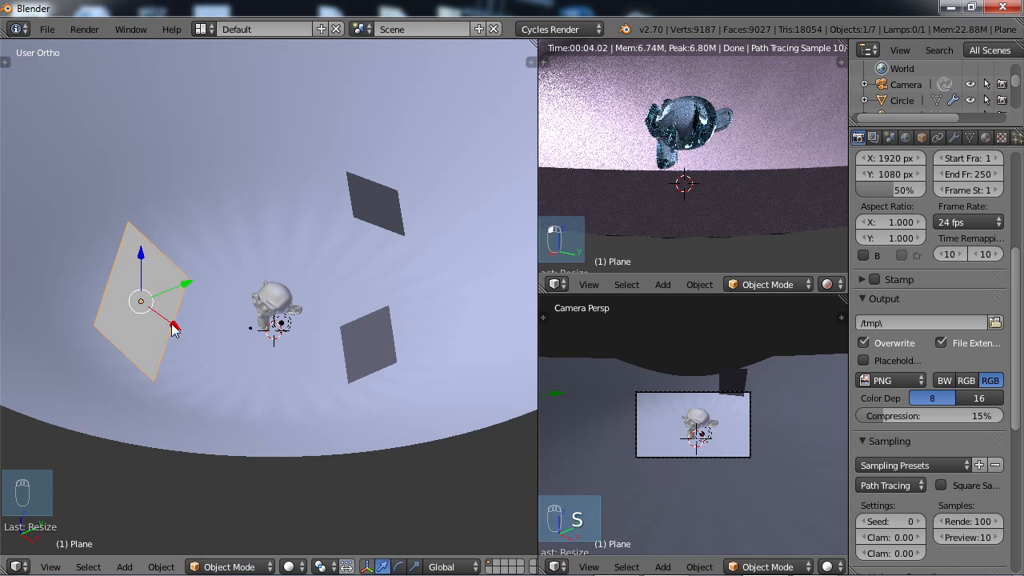
Tilt the FillLight plane beside the monkey head toward it and raise the plane slightly along Z.
{"action": "middle_click_drag", "start_coordinate": [166, 330], "coordinate": [238, 335]}
{"action": "right_click", "coordinate": [394, 333]}
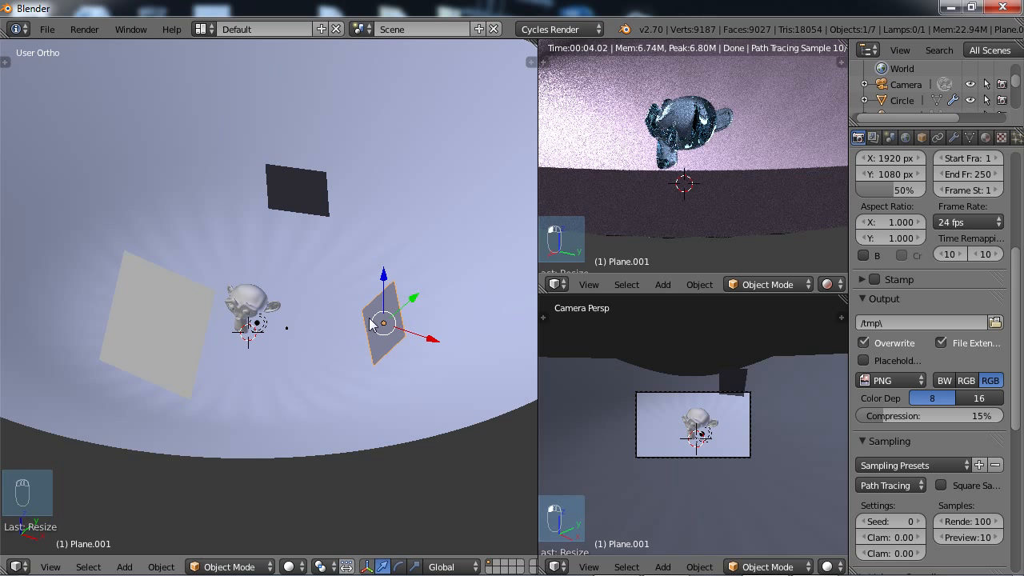
{"action": "middle_click_drag", "start_coordinate": [371, 323], "coordinate": [441, 286]}
{"action": "key", "text": "r"}
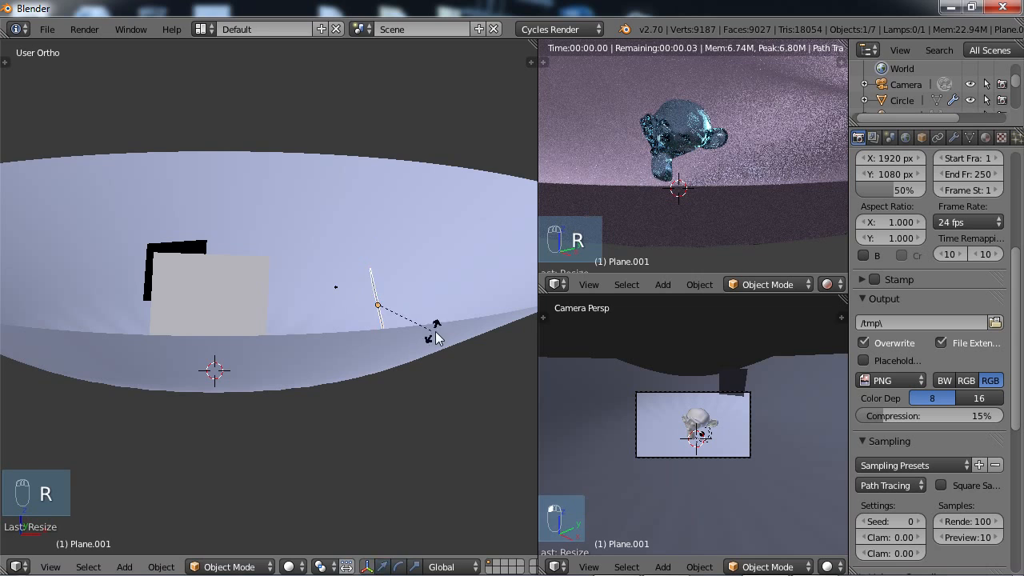
{"action": "left_click", "coordinate": [448, 312]}
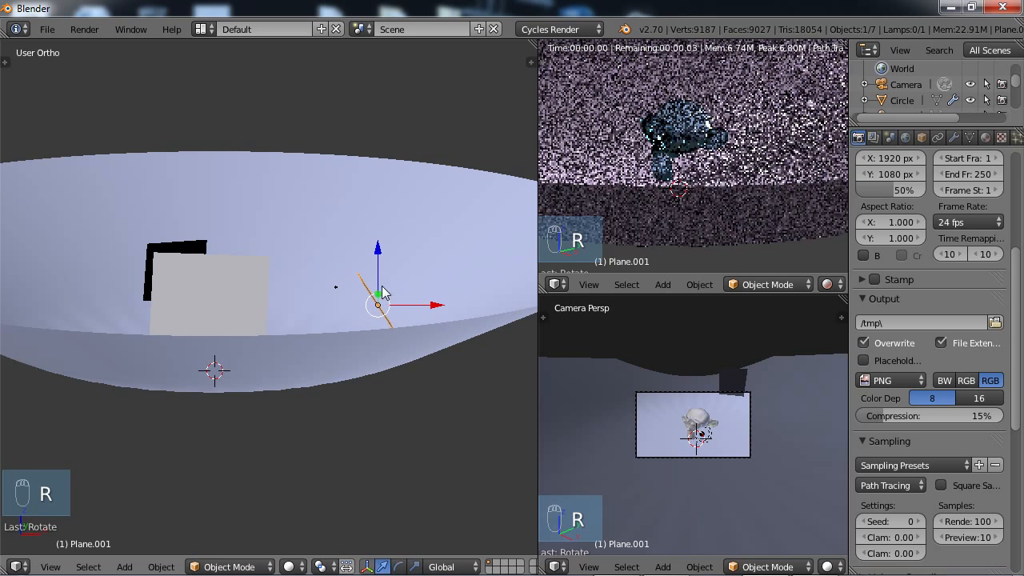
{"action": "left_click_drag", "start_coordinate": [377, 269], "coordinate": [379, 244]}
Raise the RimLight plane behind the monkey head along Z and tilt it down toward the head.
{"action": "middle_click_drag", "start_coordinate": [392, 292], "coordinate": [214, 302]}
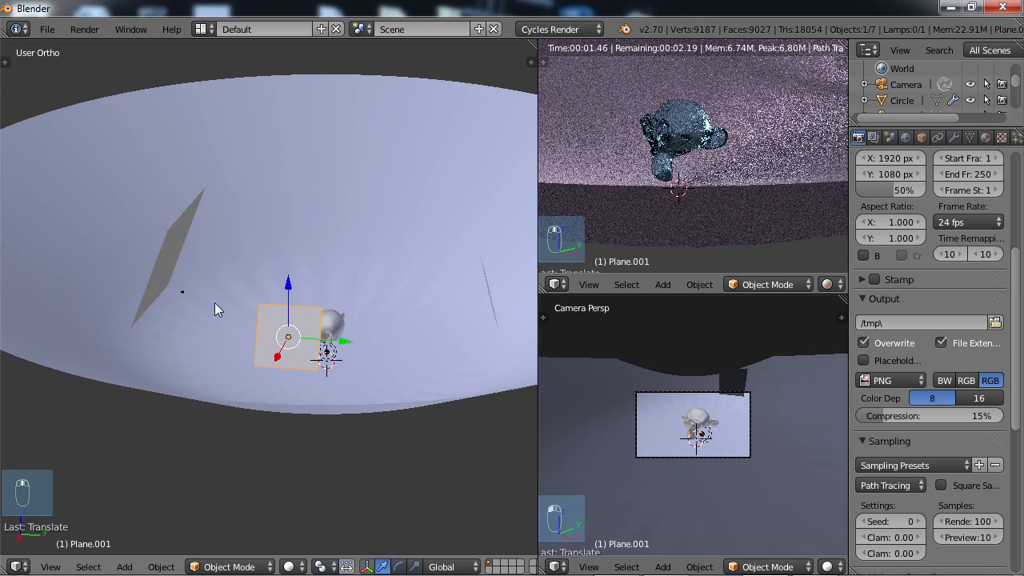
{"action": "right_click", "coordinate": [487, 290]}
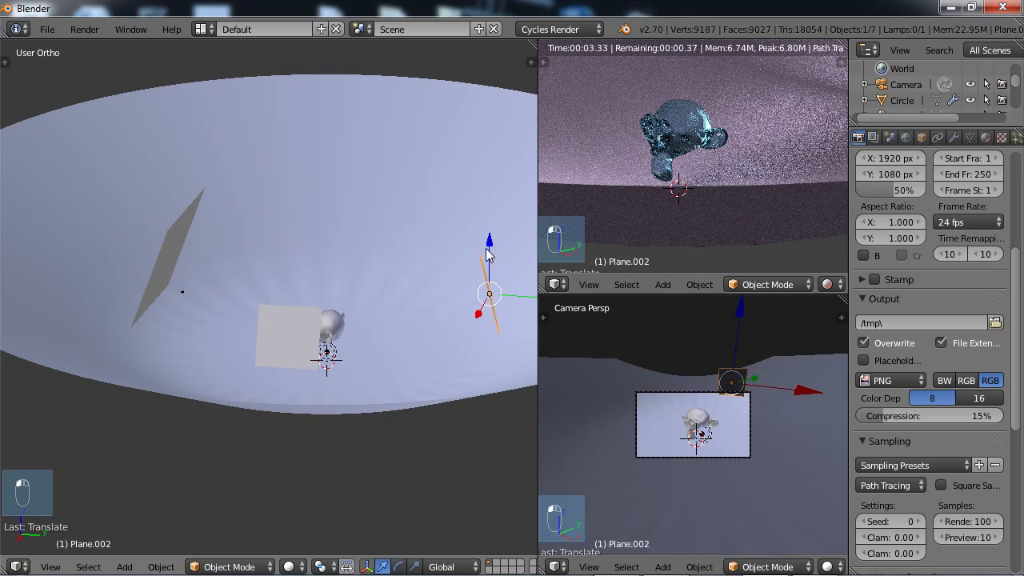
{"action": "left_click_drag", "start_coordinate": [489, 253], "coordinate": [489, 215]}
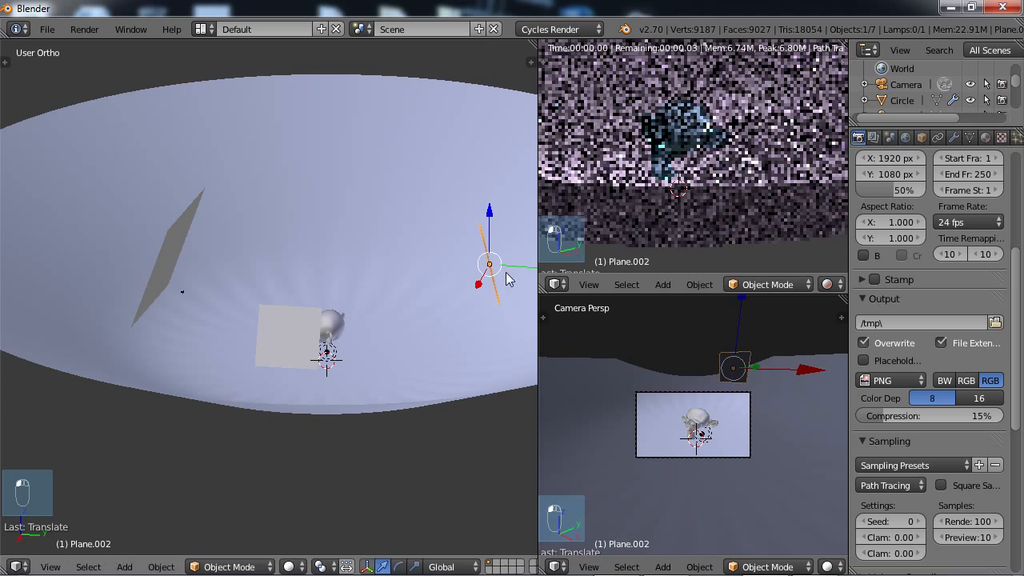
{"action": "key", "text": "r"}
{"action": "left_click", "coordinate": [517, 284]}
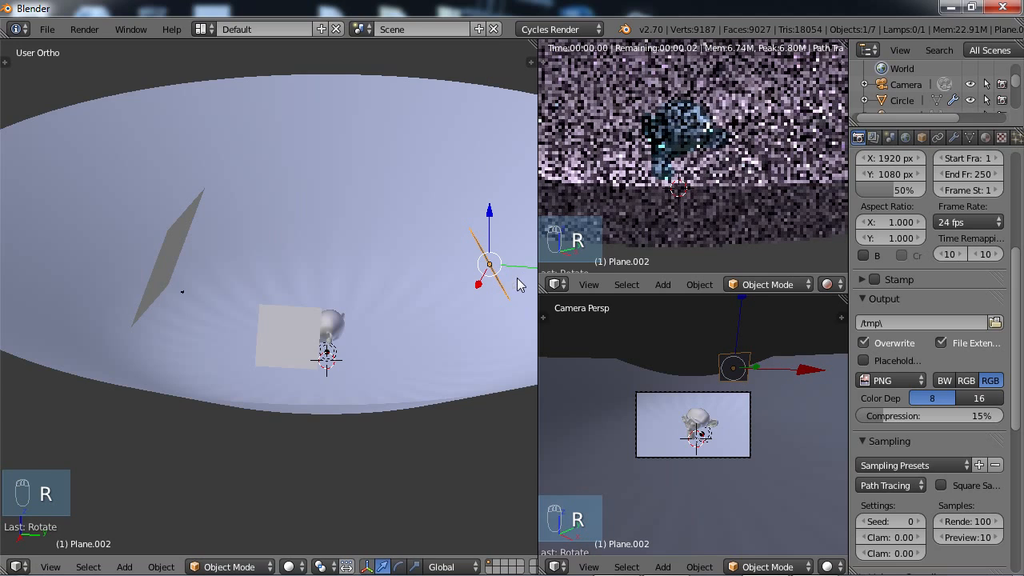
Move the RimLight plane along the global Y axis closer to the monkey head and tilt it further downward.
{"action": "key", "text": "g"}
{"action": "key", "text": "y"}
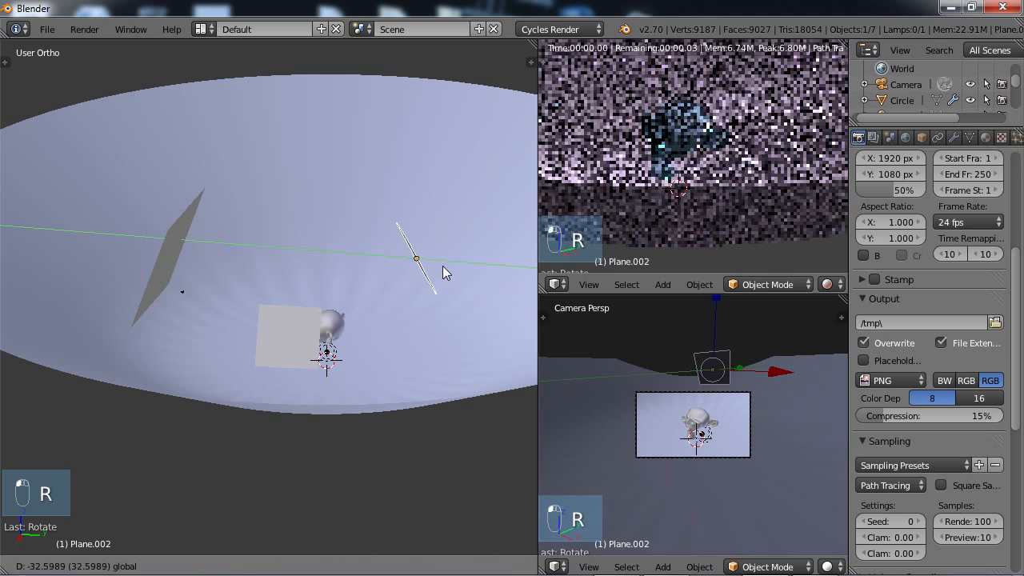
{"action": "left_click", "coordinate": [442, 268]}
{"action": "key", "text": "r"}
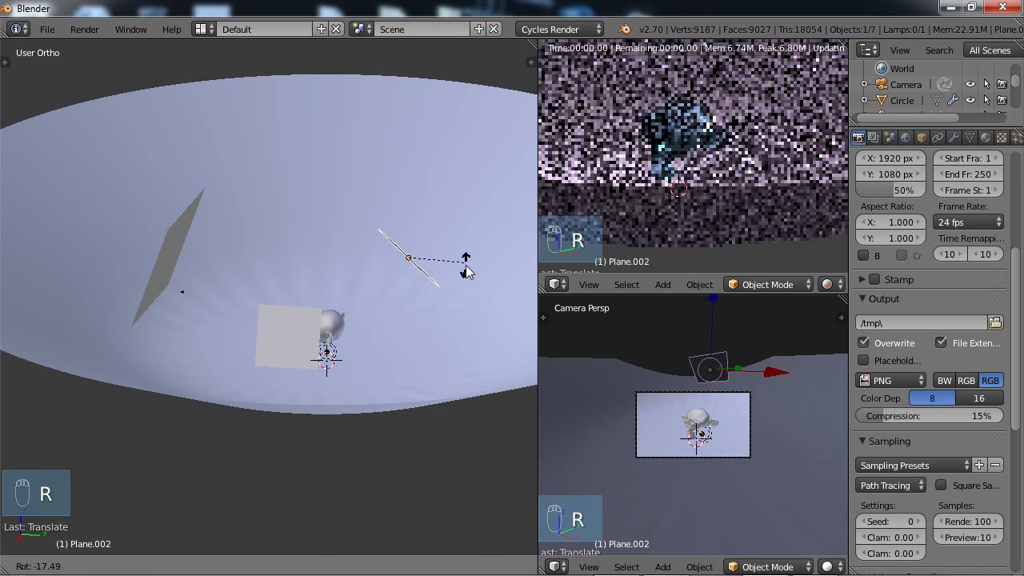
{"action": "left_click", "coordinate": [462, 275]}
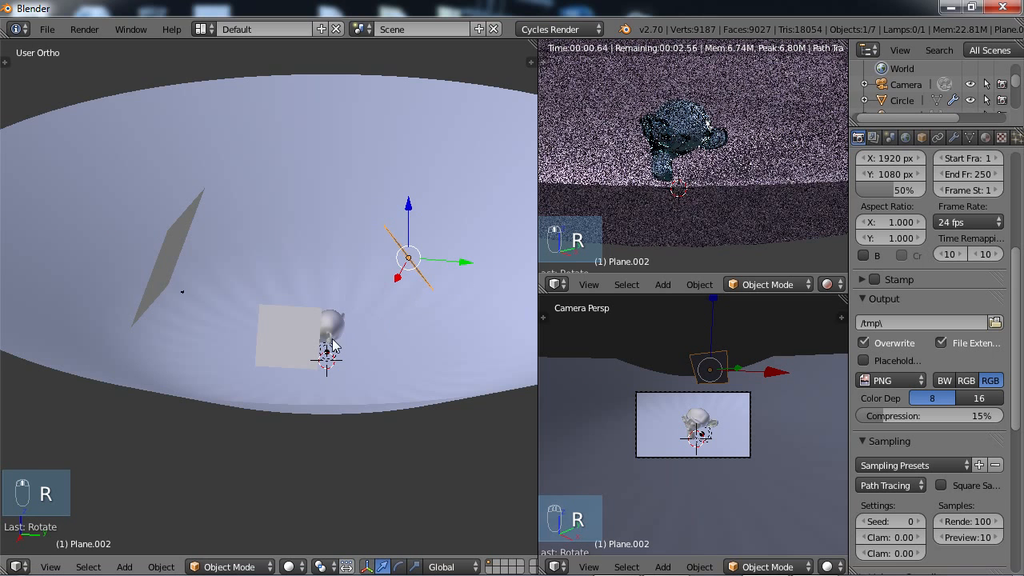
{"action": "middle_click_drag", "start_coordinate": [332, 345], "coordinate": [291, 340]}
{"action": "middle_click_drag", "start_coordinate": [285, 328], "coordinate": [240, 332]}
{"action": "middle_click_drag", "start_coordinate": [375, 291], "coordinate": [294, 293]}
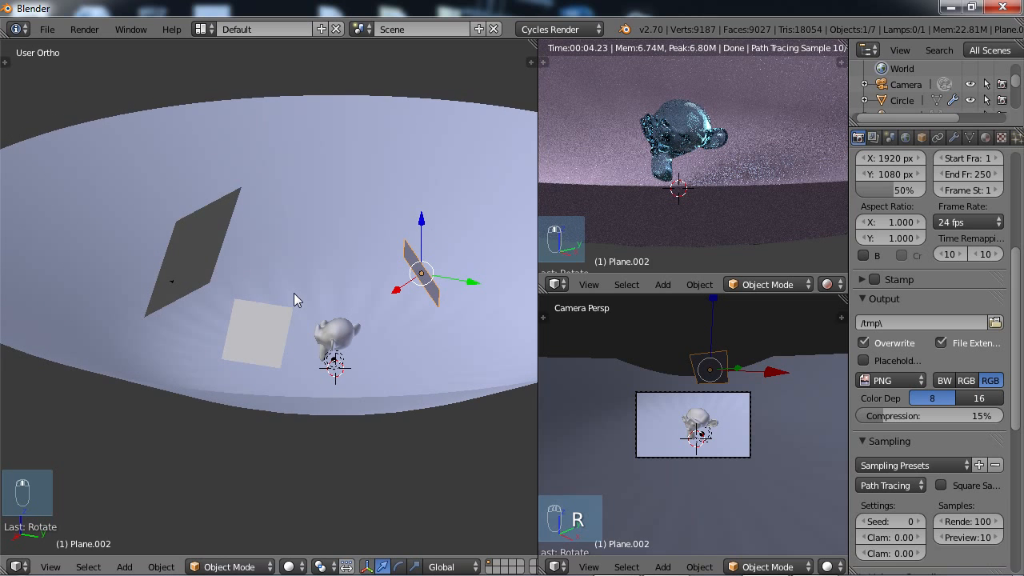
{"action": "mouse_move", "coordinate": [405, 315]}
{"action": "middle_mouse_down"}
{"action": "mouse_move", "coordinate": [391, 317]}
{"action": "mouse_move", "coordinate": [400, 336]}
{"action": "mouse_move", "coordinate": [433, 298]}
{"action": "mouse_move", "coordinate": [231, 295]}
{"action": "mouse_move", "coordinate": [371, 306]}
{"action": "mouse_move", "coordinate": [352, 288]}
{"action": "mouse_move", "coordinate": [297, 306]}
{"action": "mouse_move", "coordinate": [288, 297]}
{"action": "mouse_move", "coordinate": [323, 279]}
{"action": "mouse_move", "coordinate": [399, 312]}
{"action": "middle_mouse_up"}
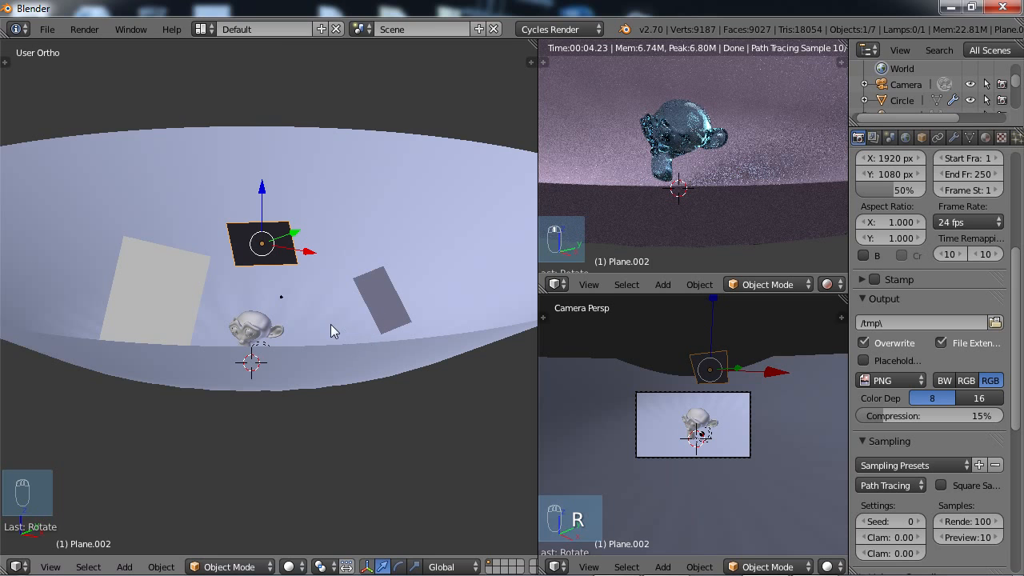
{"action": "middle_click_drag", "start_coordinate": [331, 324], "coordinate": [336, 324]}
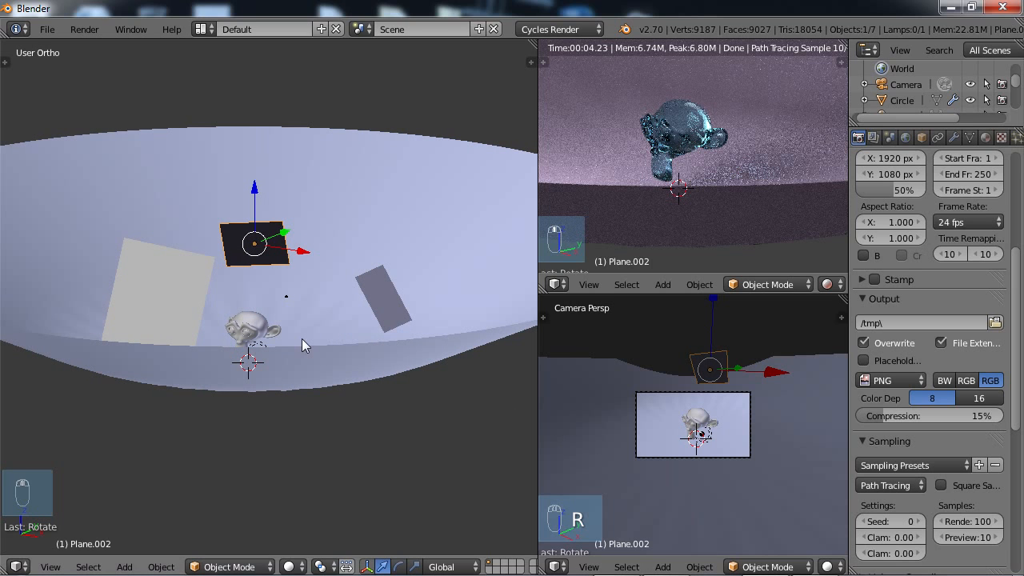
Save the scene as Animation.blend in the J:\Access\3D Work\Blender\Tuts\Animation folder.
{"action": "left_click", "coordinate": [47, 29]}
{"action": "left_click", "coordinate": [64, 168]}
{"action": "left_click", "coordinate": [205, 94]}
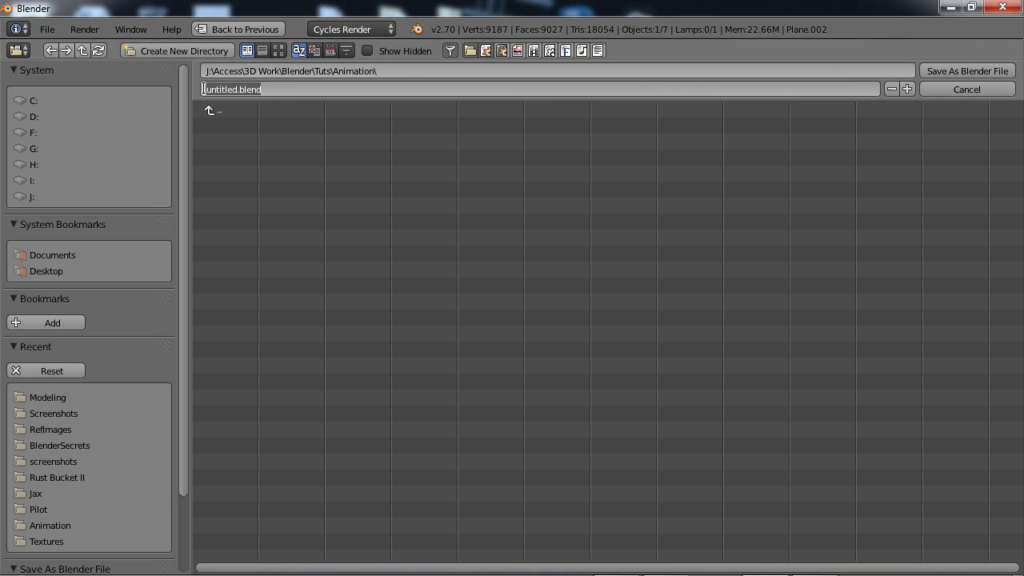
{"action": "left_click_drag", "start_coordinate": [206, 89], "coordinate": [238, 87]}
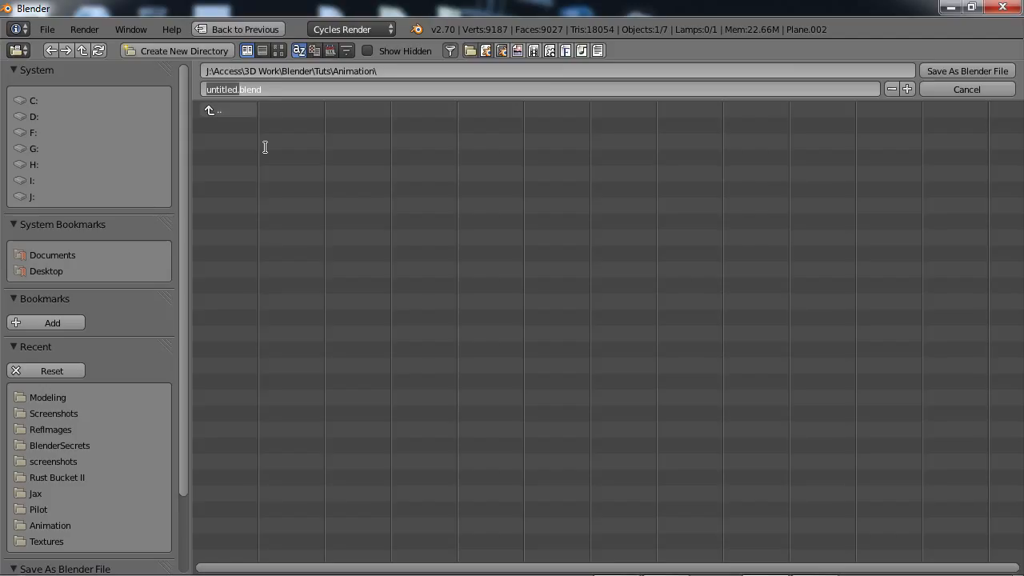
{"action": "key", "text": "BackSpace"}
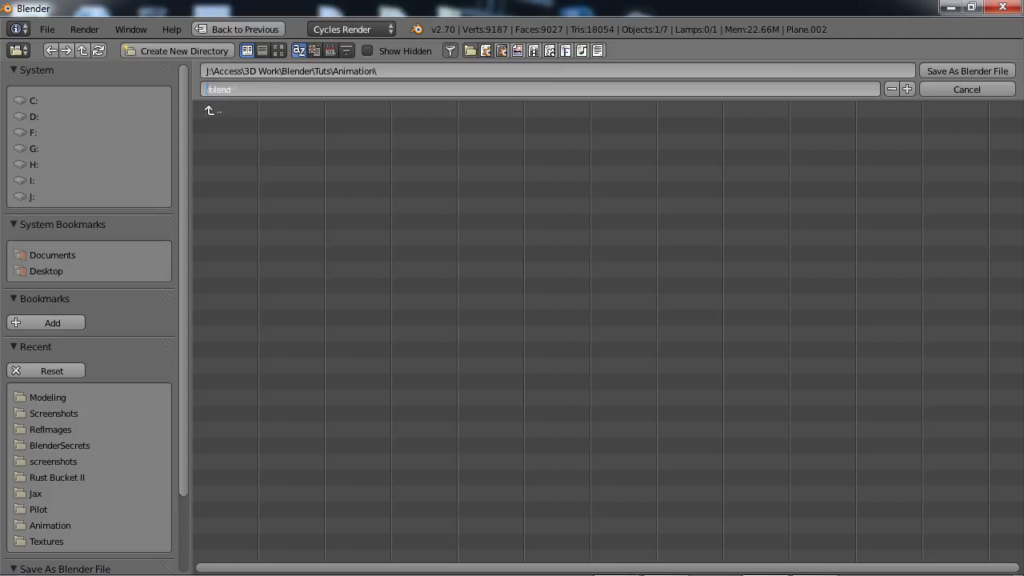
{"action": "type", "text": "Animation"}
{"action": "key", "text": "BackSpace"}
{"action": "key", "text": "BackSpace"}
{"action": "key", "text": "BackSpace"}
{"action": "key", "text": "BackSpace"}
{"action": "key", "text": "BackSpace"}
{"action": "type", "text": "ation"}
{"action": "key", "text": "Return"}
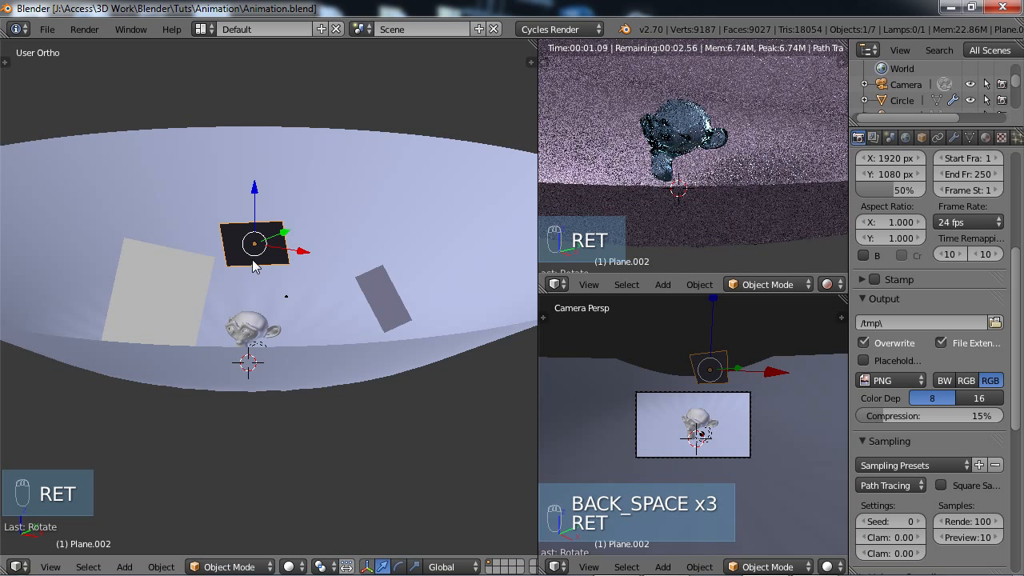
Set the render resolution to 1280 by 720 px at 100% scale.
{"action": "left_click", "coordinate": [892, 158]}
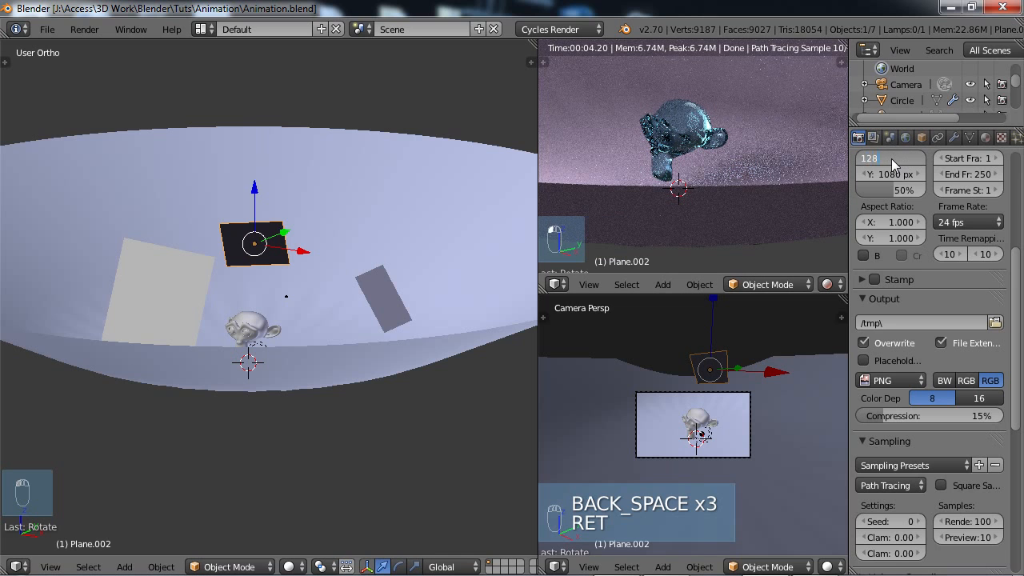
{"action": "type", "text": "280"}
{"action": "key", "text": "Tab"}
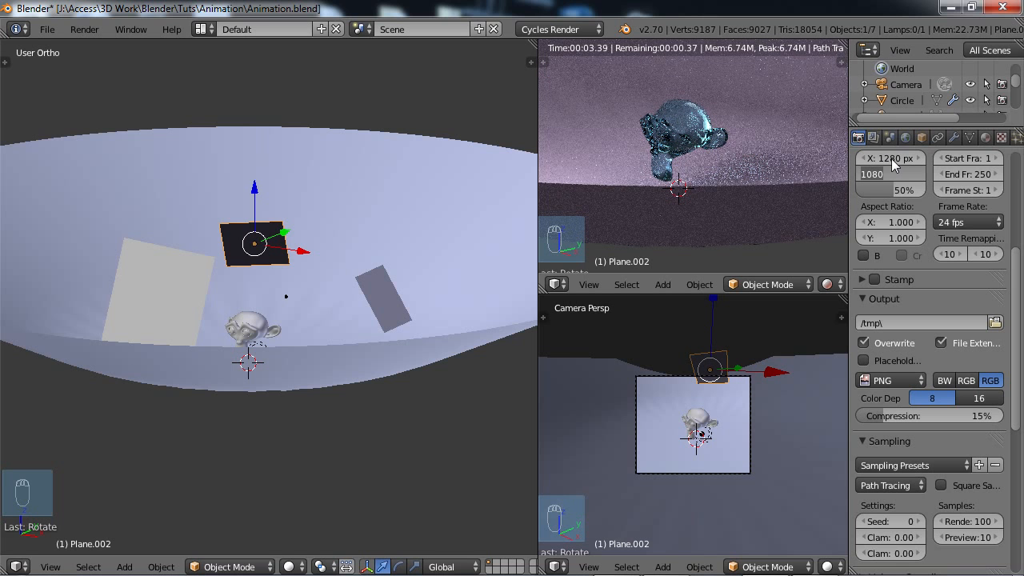
{"action": "type", "text": "720"}
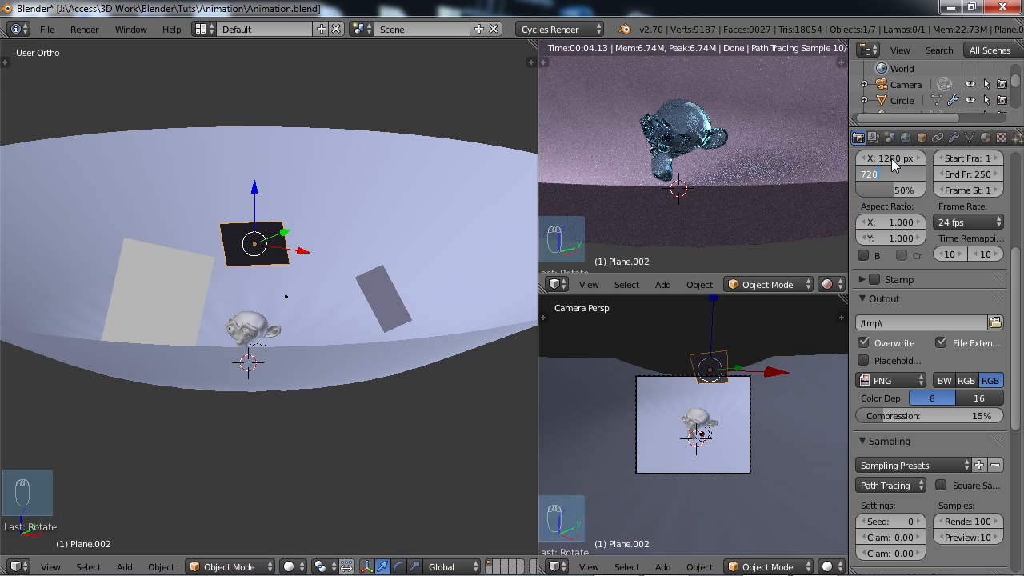
{"action": "key", "text": "Return"}
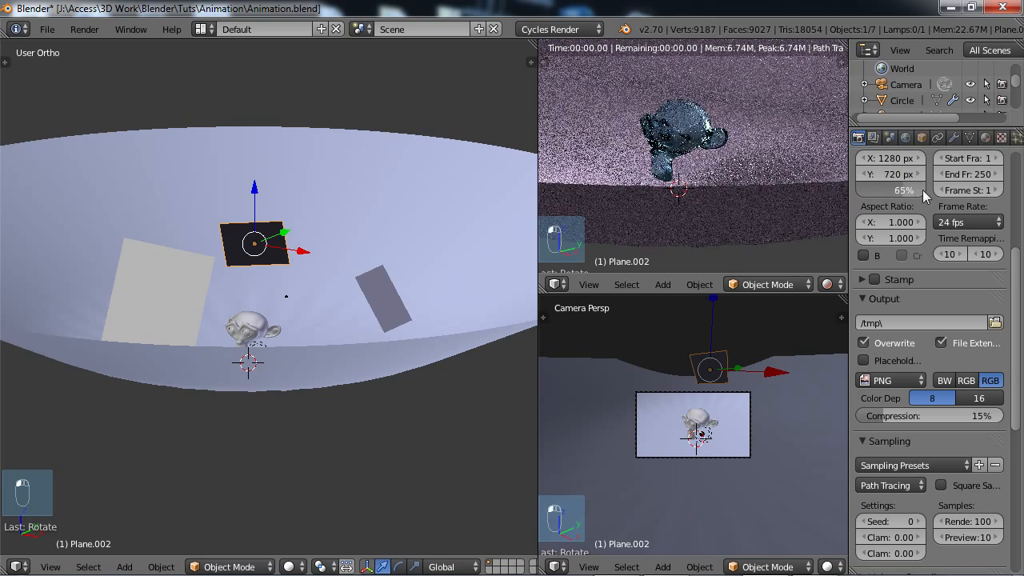
{"action": "left_click_drag", "start_coordinate": [922, 189], "coordinate": [950, 197]}
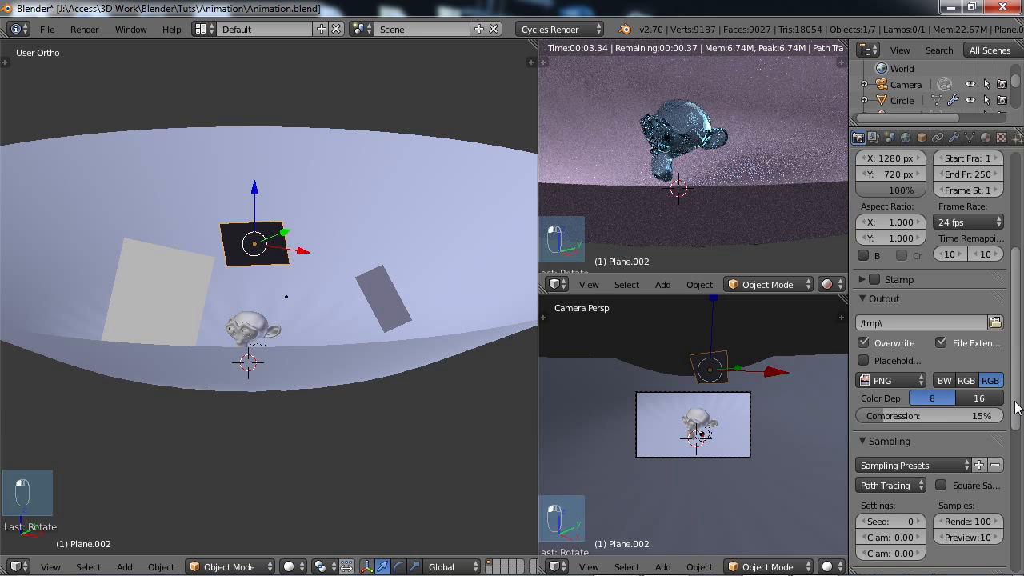
{"action": "left_click_drag", "start_coordinate": [1016, 408], "coordinate": [1015, 376]}
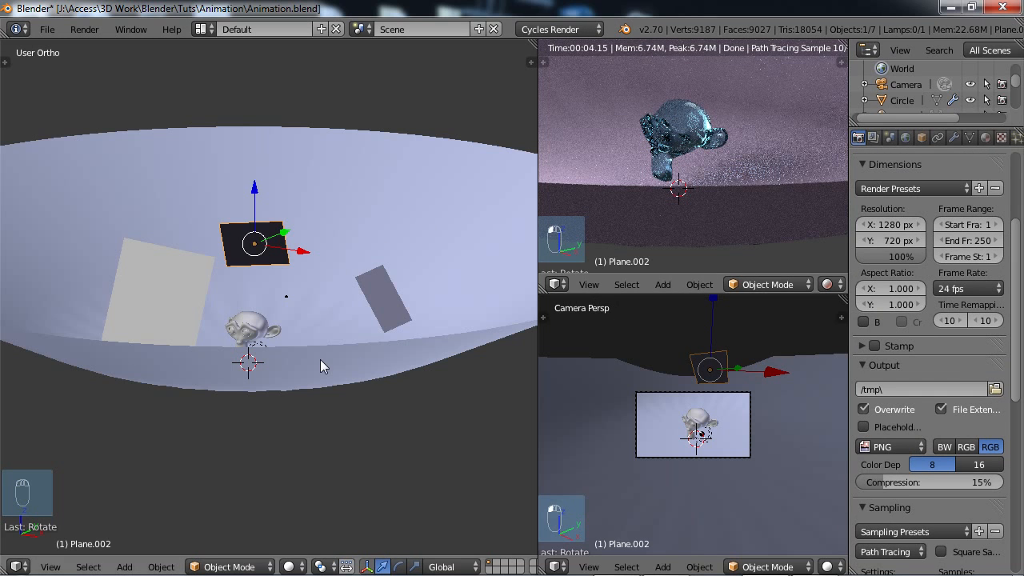
Select the monkey head and change its material's surface shader from glass to Diffuse BSDF.
{"action": "key", "text": "a"}
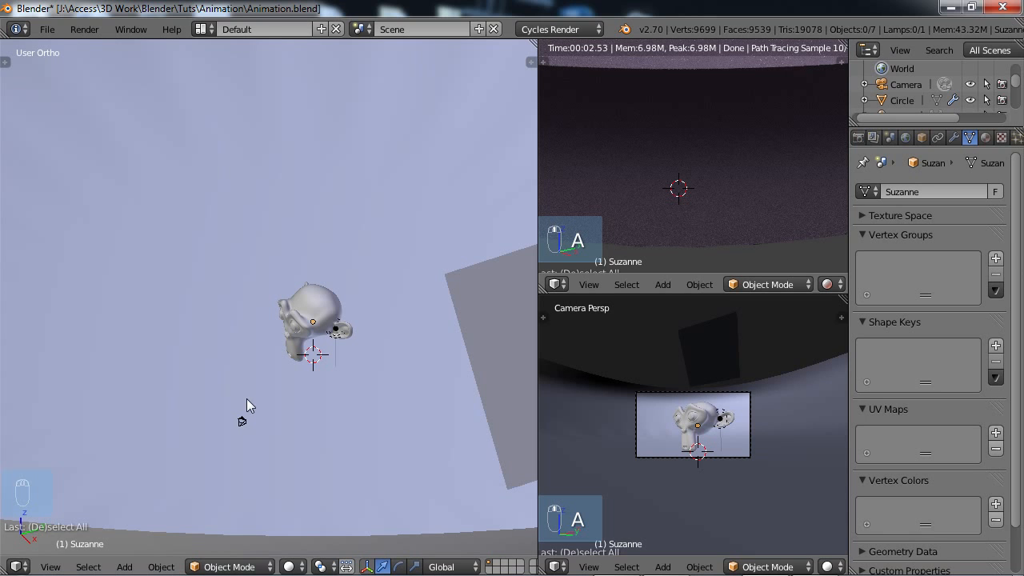
{"action": "middle_click_drag", "start_coordinate": [290, 384], "coordinate": [301, 326]}
{"action": "right_click", "coordinate": [303, 317]}
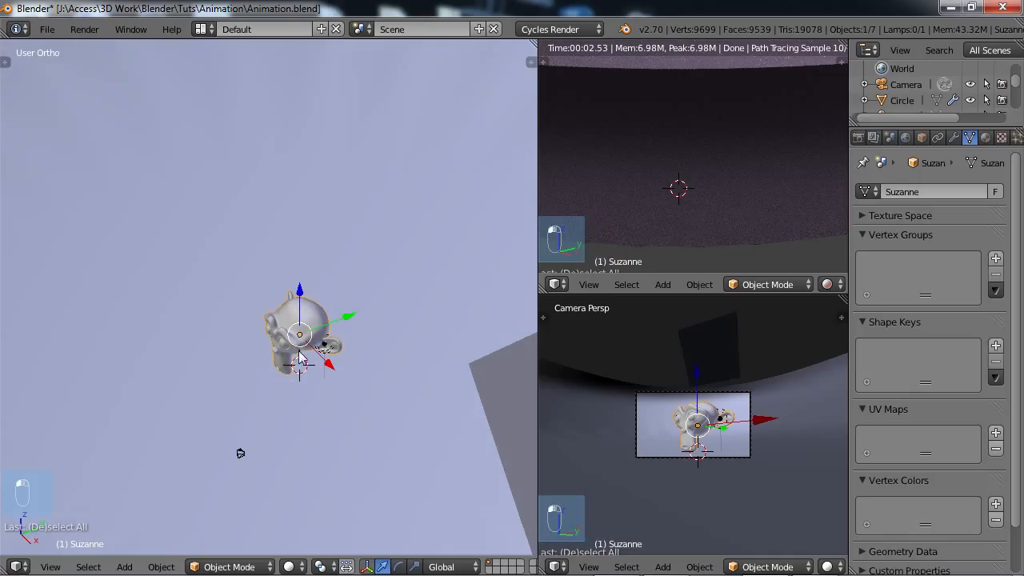
{"action": "left_click", "coordinate": [986, 137]}
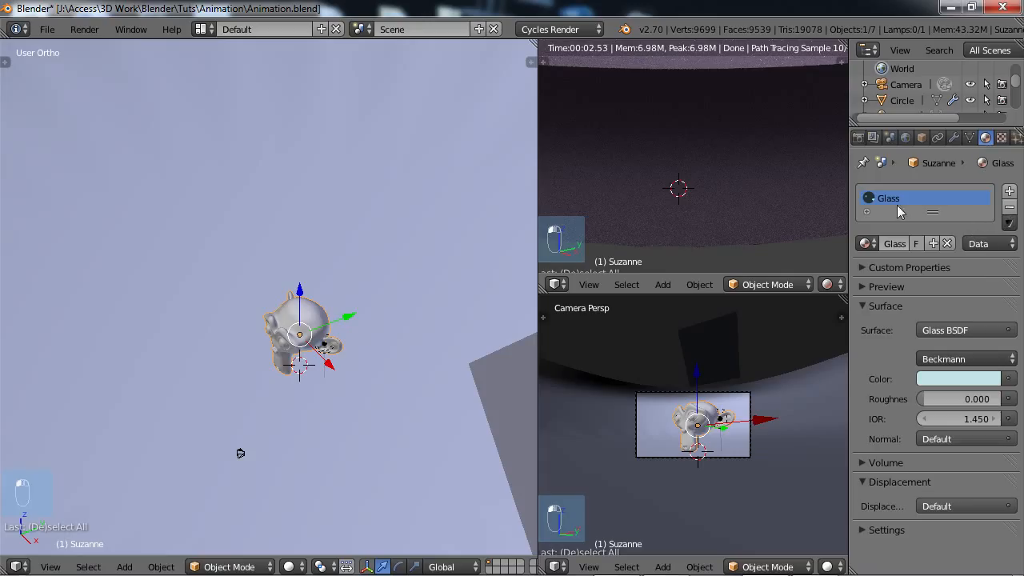
{"action": "left_click", "coordinate": [966, 333]}
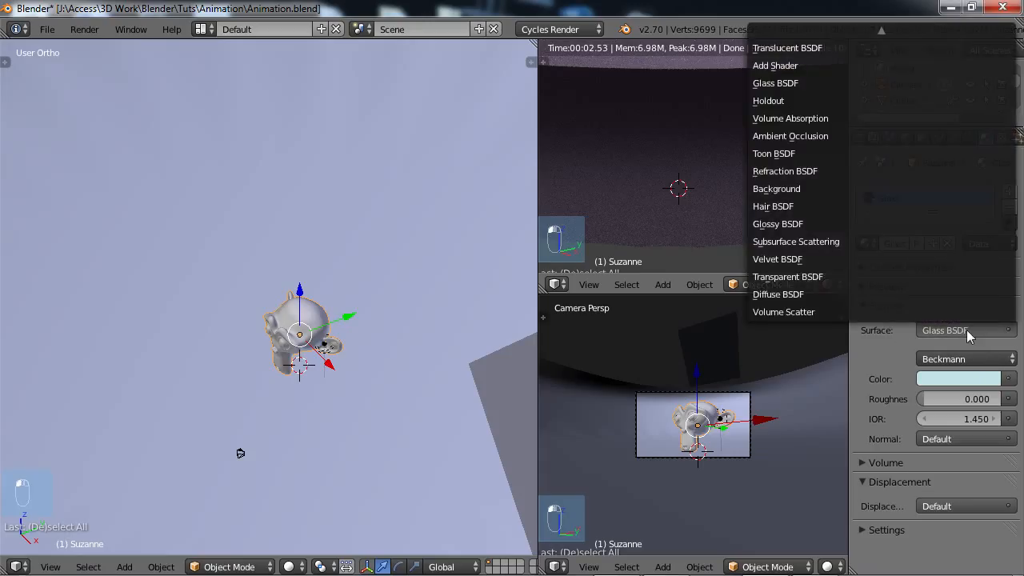
{"action": "left_click", "coordinate": [792, 294]}
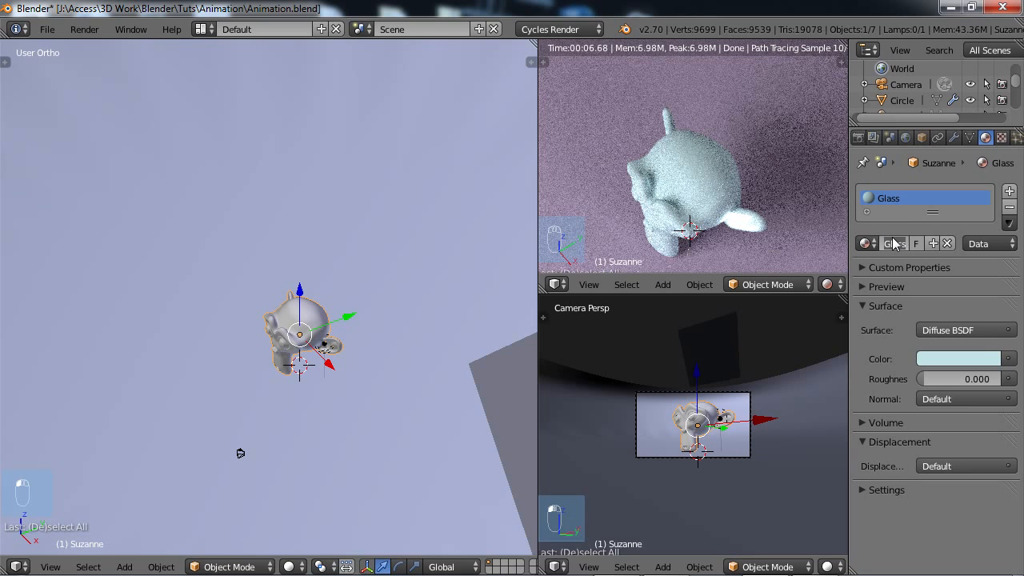
Rename the monkey head's Glass material to Suzanne.
{"action": "type", "text": "Suzanne"}
{"action": "key", "text": "Return"}
Switch the rendered preview area to the Node Editor, hide its sidebar and frame the Suzanne material's nodes.
{"action": "left_click", "coordinate": [554, 284]}
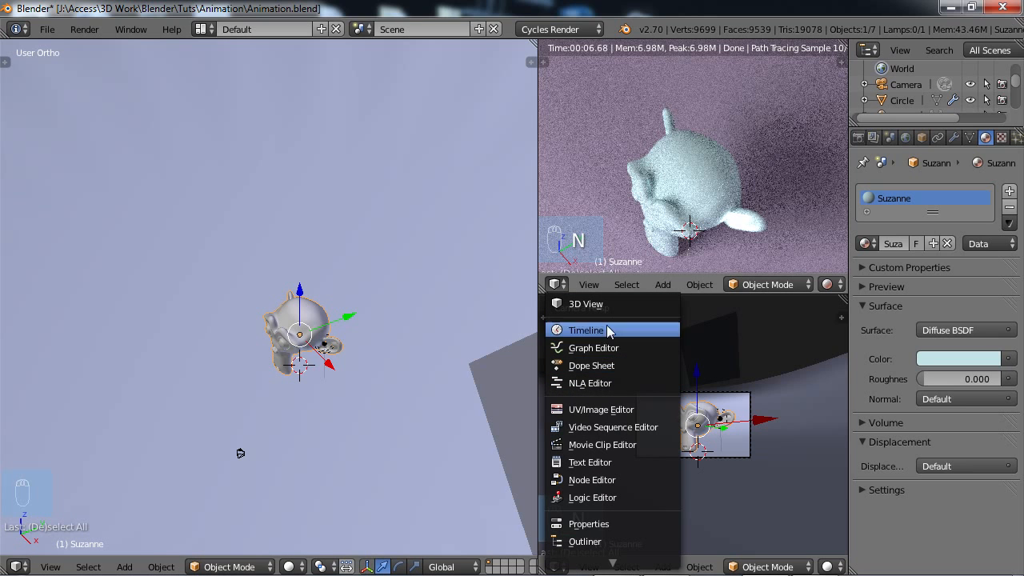
{"action": "left_click", "coordinate": [600, 481]}
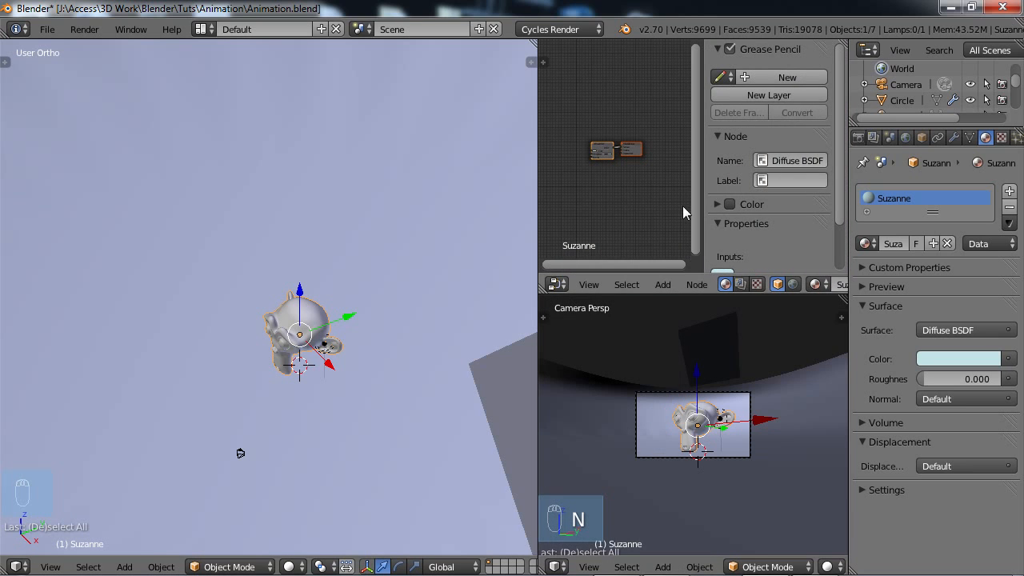
{"action": "key", "text": "n"}
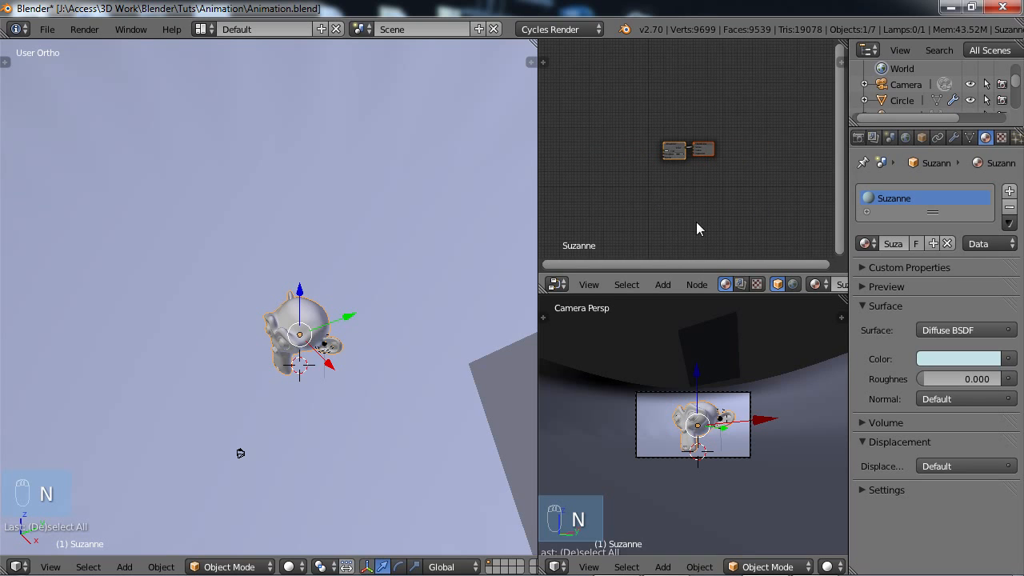
{"action": "key", "text": "Home"}
Spread the Diffuse BSDF and Material Output nodes apart, leaving free space before the Diffuse BSDF node.
{"action": "left_click", "coordinate": [656, 152]}
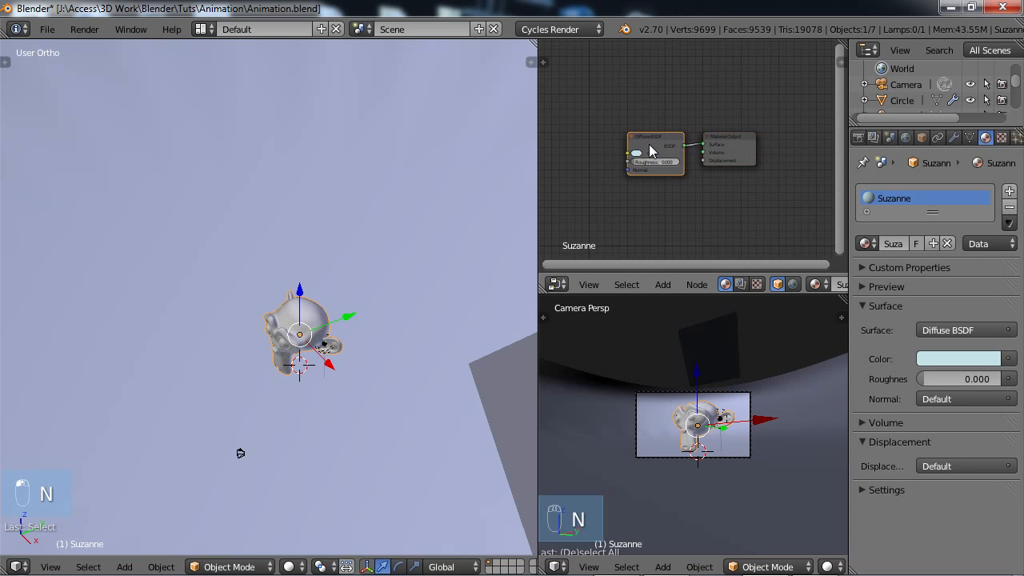
{"action": "key", "text": "g"}
{"action": "left_click", "coordinate": [584, 112]}
{"action": "right_click", "coordinate": [737, 145]}
{"action": "key", "text": "g"}
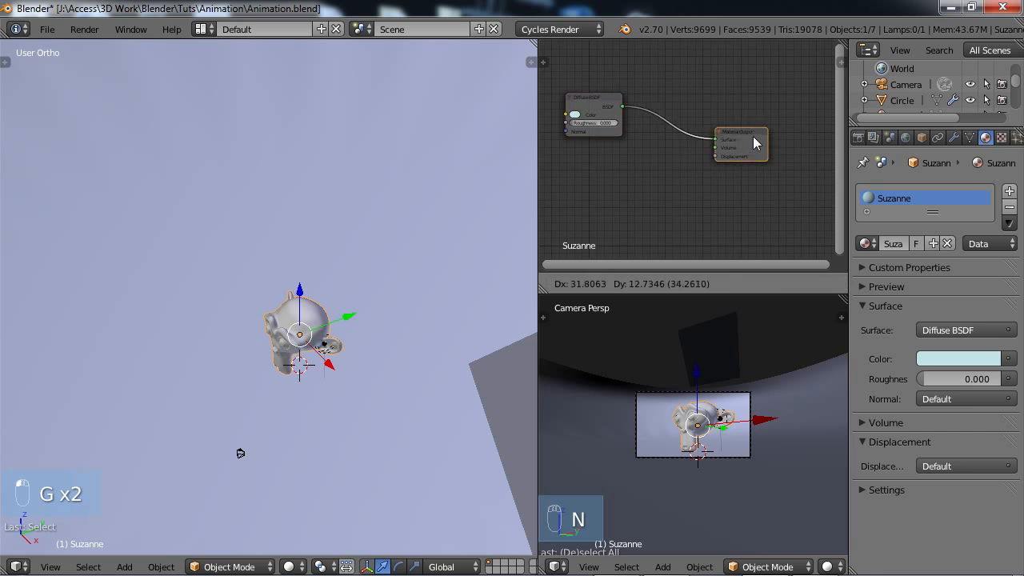
{"action": "left_click", "coordinate": [772, 134]}
{"action": "middle_click_drag", "start_coordinate": [714, 155], "coordinate": [772, 186]}
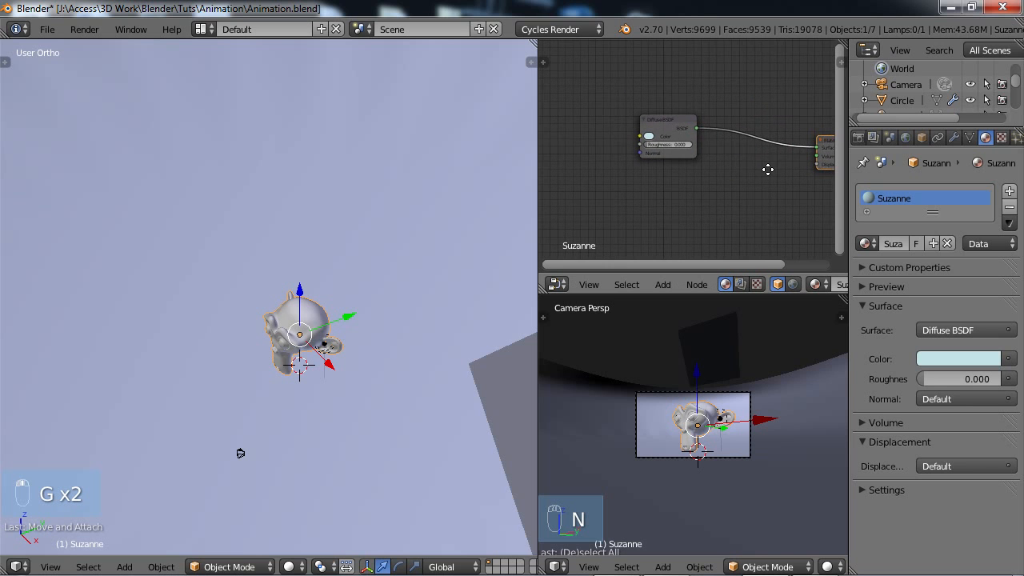
{"action": "right_click", "coordinate": [724, 149]}
{"action": "key", "text": "g"}
{"action": "left_click", "coordinate": [709, 140]}
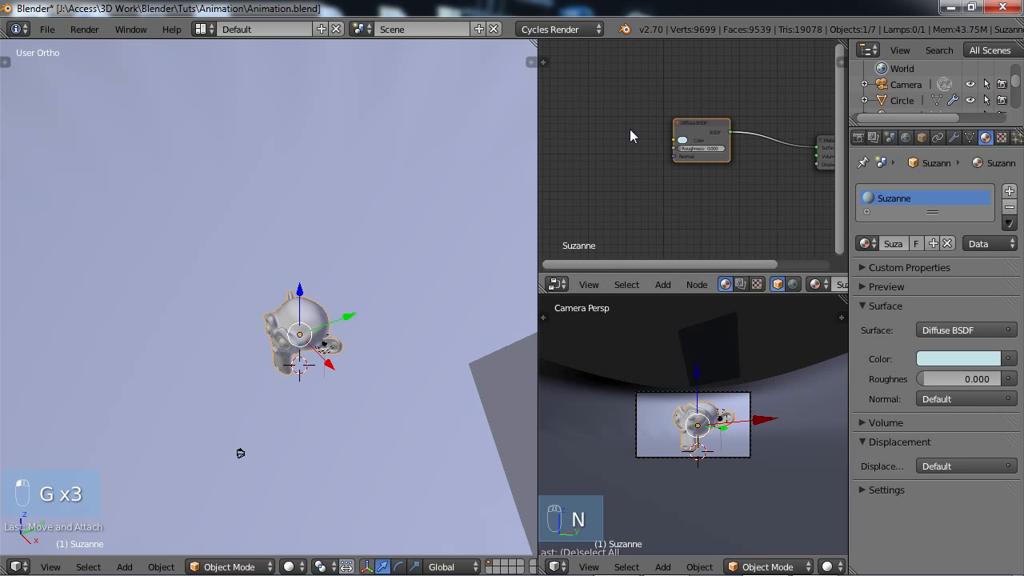
Add a Checker Texture node before the Diffuse BSDF node and link its Color output to the shader's Color input.
{"action": "key", "text": "shift+a"}
{"action": "mouse_move", "coordinate": [608, 179]}
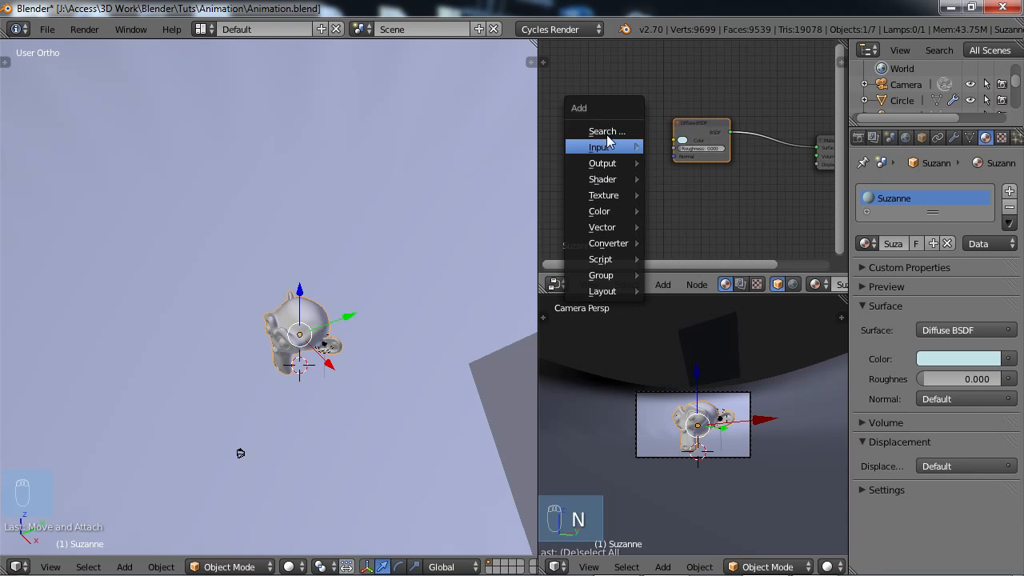
{"action": "mouse_move", "coordinate": [620, 198]}
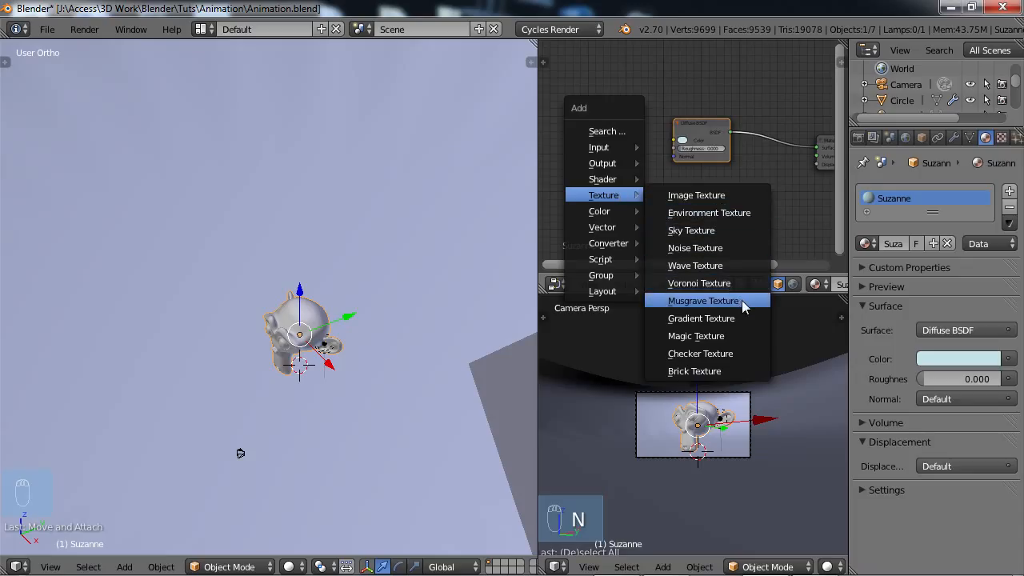
{"action": "left_click", "coordinate": [711, 359]}
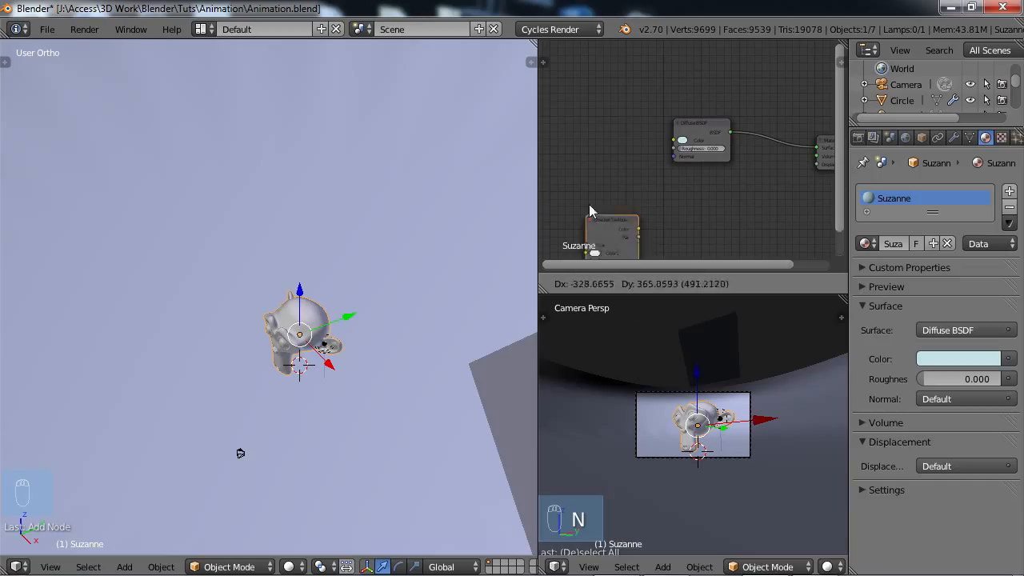
{"action": "left_click", "coordinate": [608, 227]}
{"action": "key", "text": "g"}
{"action": "left_click", "coordinate": [593, 140]}
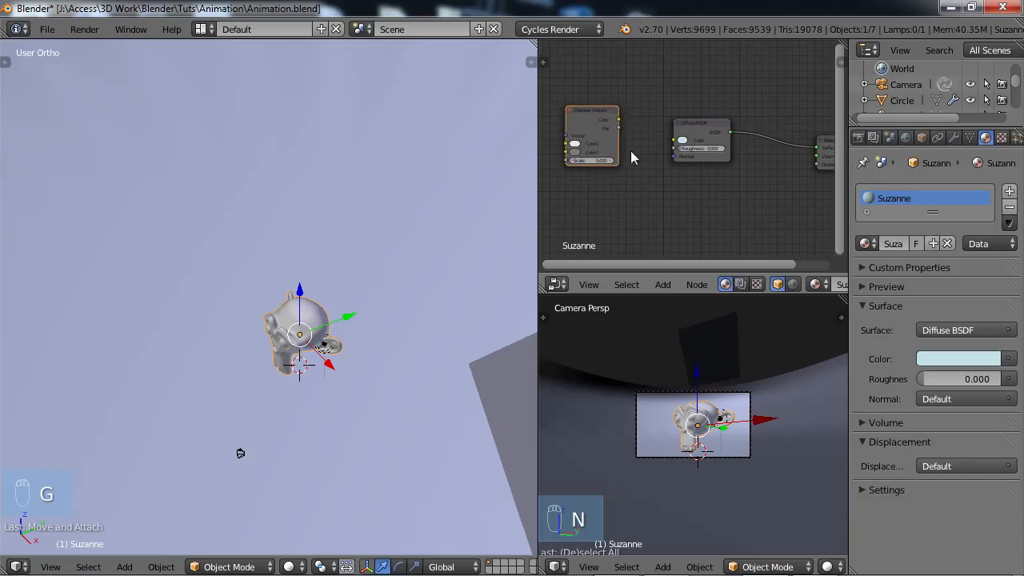
{"action": "left_click_drag", "start_coordinate": [620, 120], "coordinate": [676, 141]}
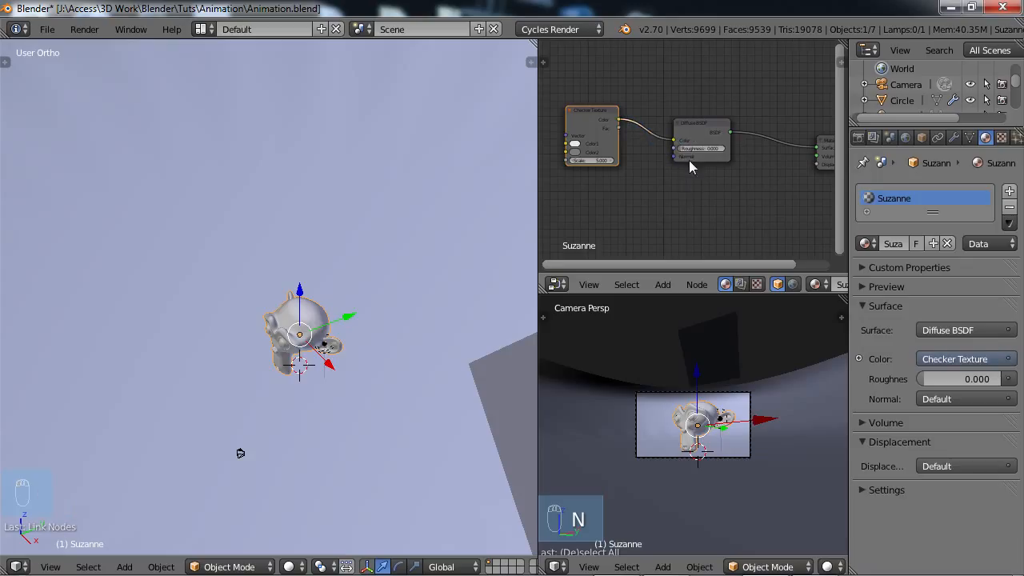
Return the Node Editor area to the 3D View and inspect the checkered monkey head in the rendered preview.
{"action": "left_click", "coordinate": [558, 284]}
{"action": "left_click", "coordinate": [557, 284]}
{"action": "left_click", "coordinate": [582, 304]}
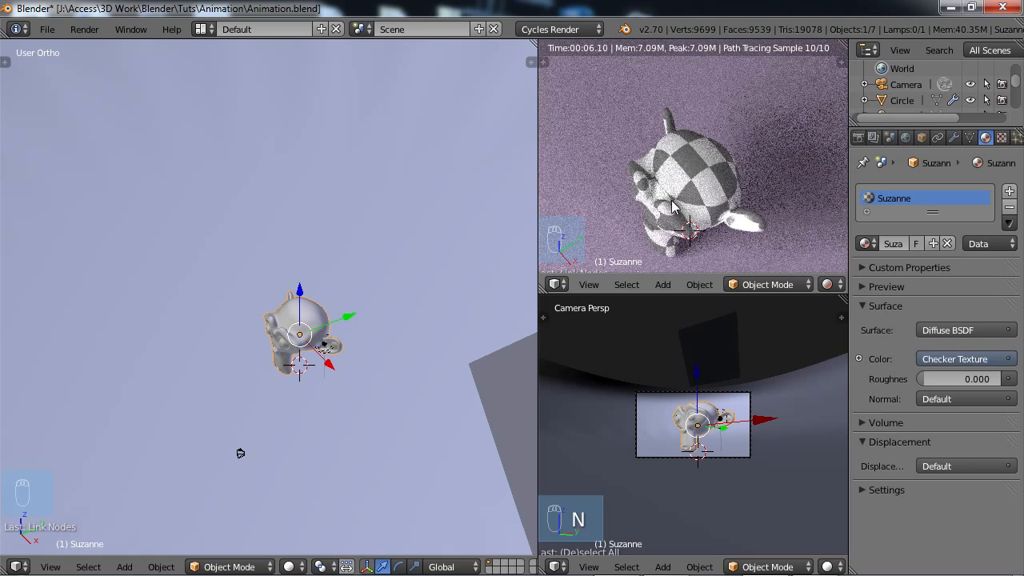
{"action": "middle_click_drag", "start_coordinate": [678, 186], "coordinate": [683, 166]}
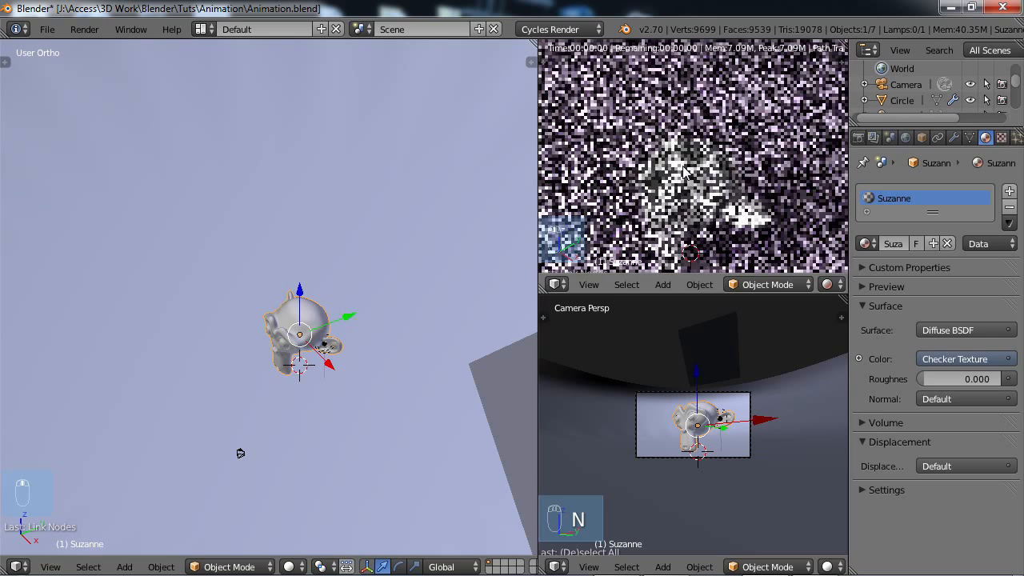
{"action": "middle_click_drag", "start_coordinate": [336, 356], "coordinate": [276, 322]}
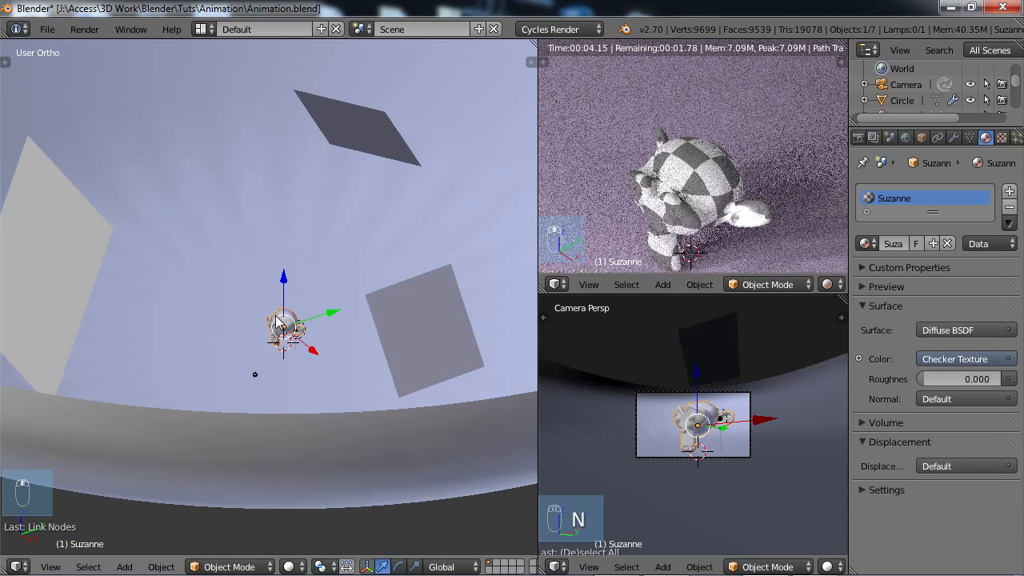
Start a test render of the current frame, cancel it, and save over Animation.blend.
{"action": "key", "text": "F12"}
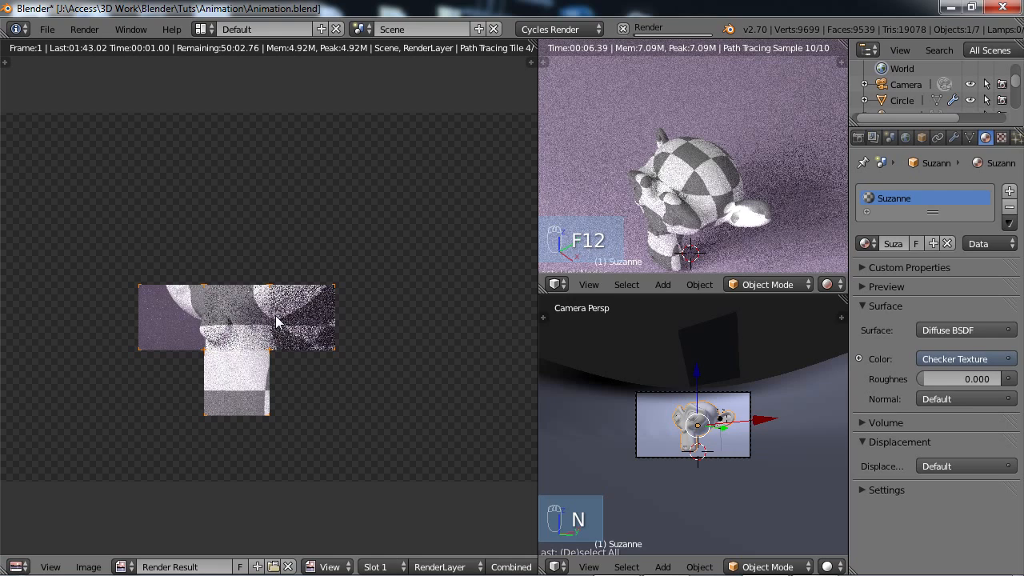
{"action": "key", "text": "Escape"}
{"action": "key", "text": "ctrl+s"}
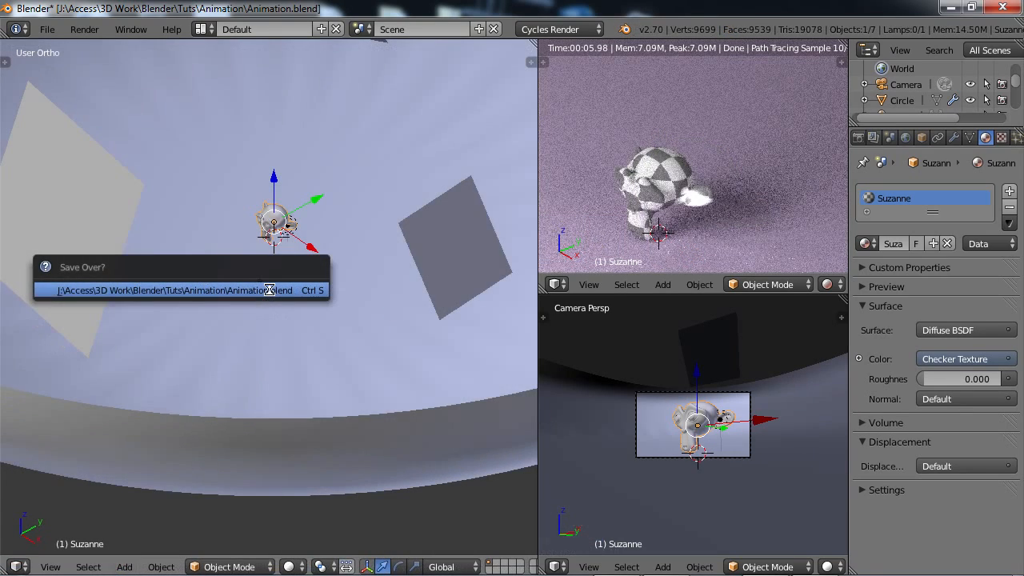
{"action": "left_click", "coordinate": [270, 291]}
Render the current frame of the checkered monkey head from the camera.
{"action": "mouse_move", "coordinate": [259, 281]}
{"action": "middle_mouse_down"}
{"action": "mouse_move", "coordinate": [283, 287]}
{"action": "mouse_move", "coordinate": [252, 296]}
{"action": "mouse_move", "coordinate": [294, 285]}
{"action": "mouse_move", "coordinate": [265, 244]}
{"action": "mouse_move", "coordinate": [280, 270]}
{"action": "mouse_move", "coordinate": [271, 287]}
{"action": "middle_mouse_up"}
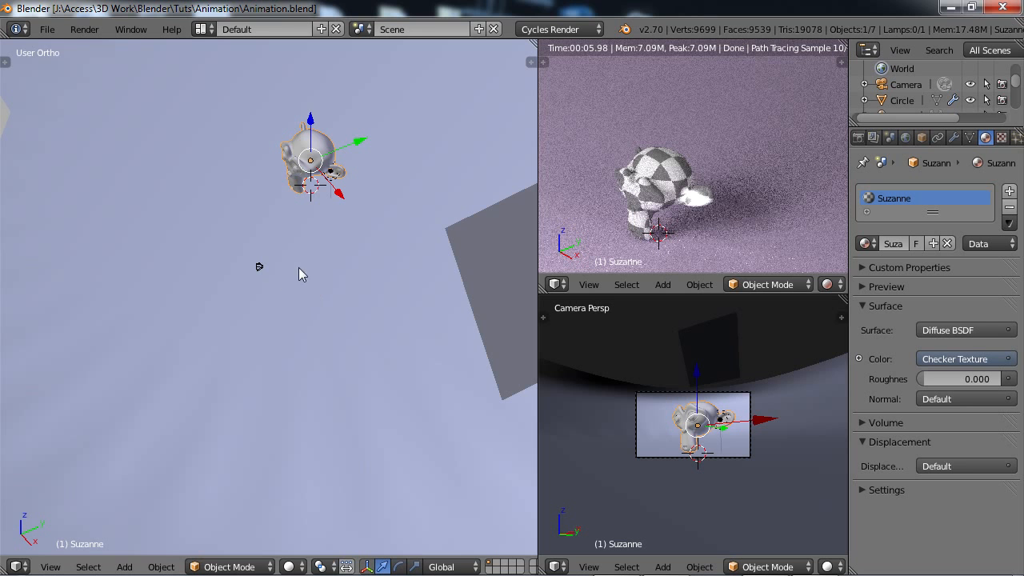
{"action": "middle_click_drag", "start_coordinate": [300, 274], "coordinate": [295, 357]}
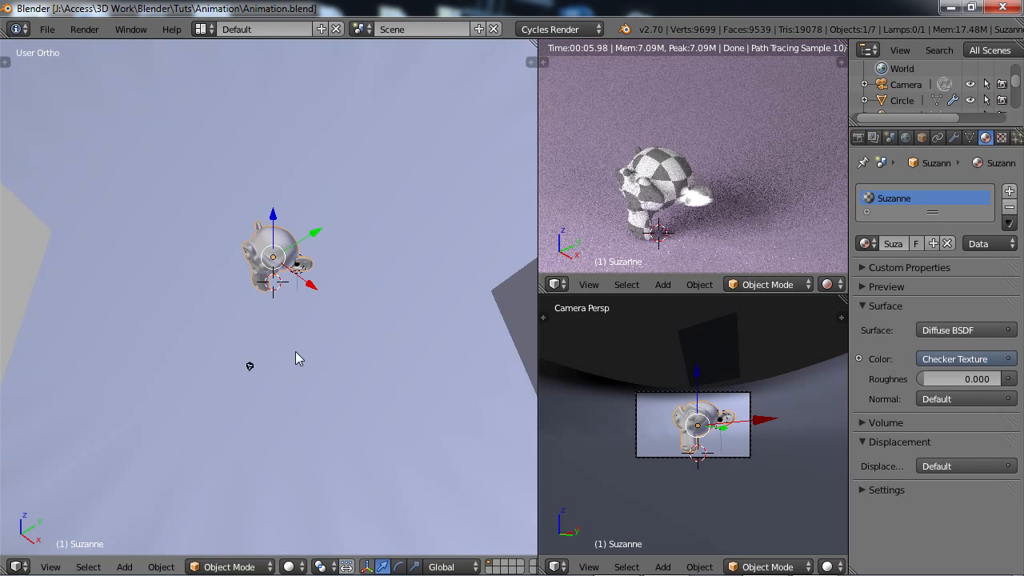
{"action": "key", "text": "F12"}
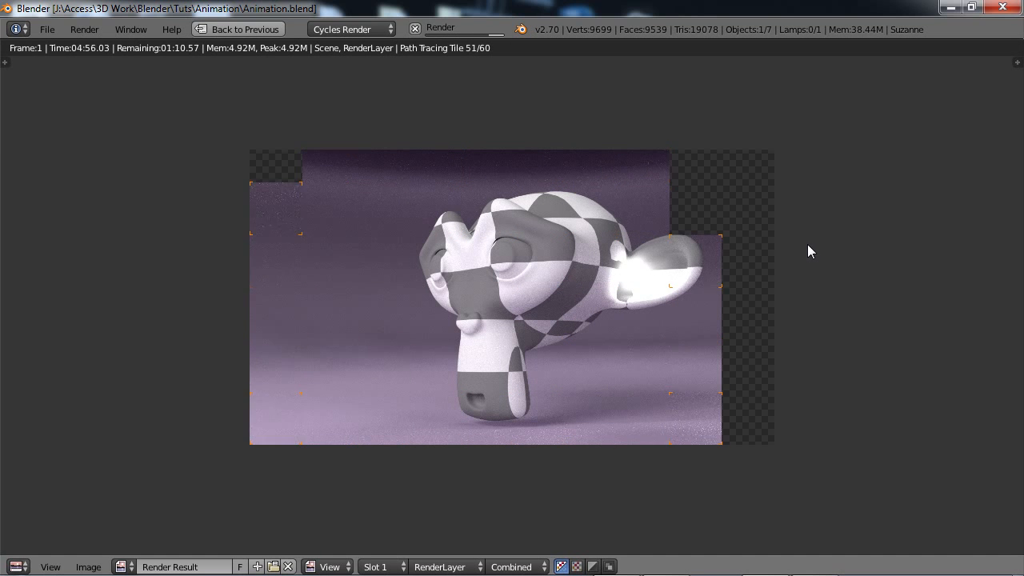
Examine the finished render of the checkered monkey head up close and return from the full-screen render to the normal layout.
{"action": "scroll", "coordinate": [990, 286], "scroll_direction": "up", "scroll_amount": 2}
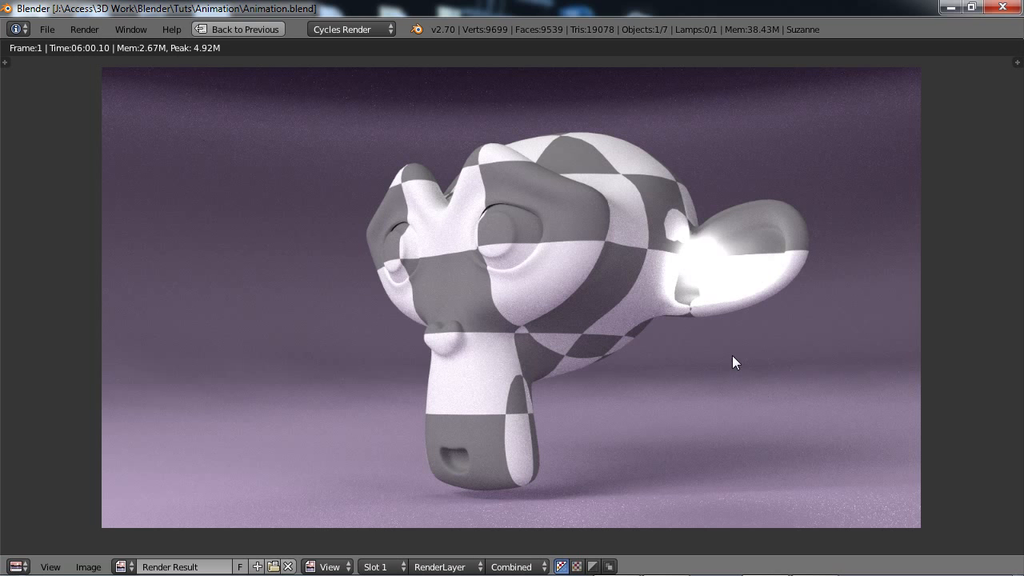
{"action": "scroll", "coordinate": [711, 355], "scroll_direction": "down", "scroll_amount": 1}
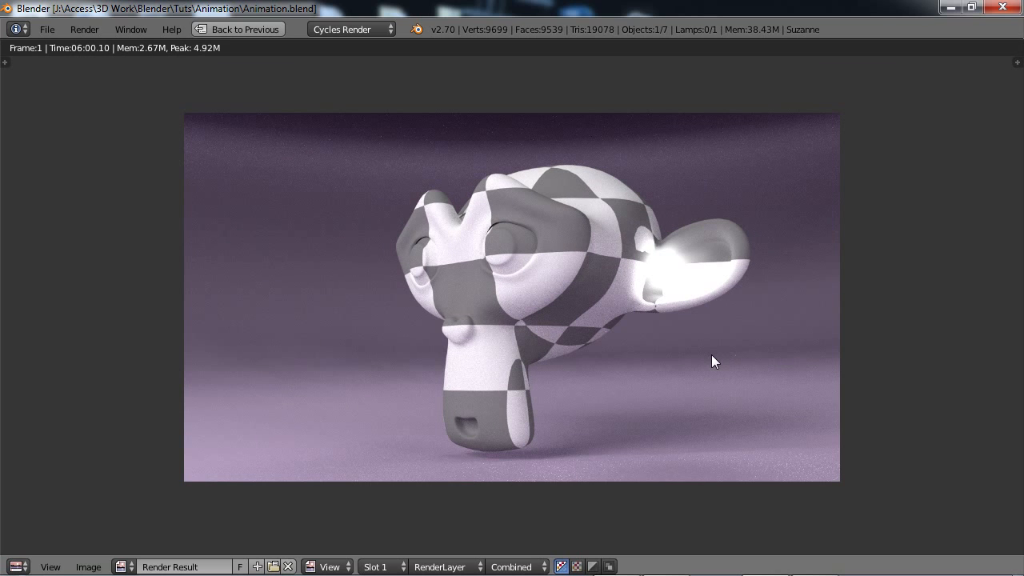
{"action": "key", "text": "Escape"}
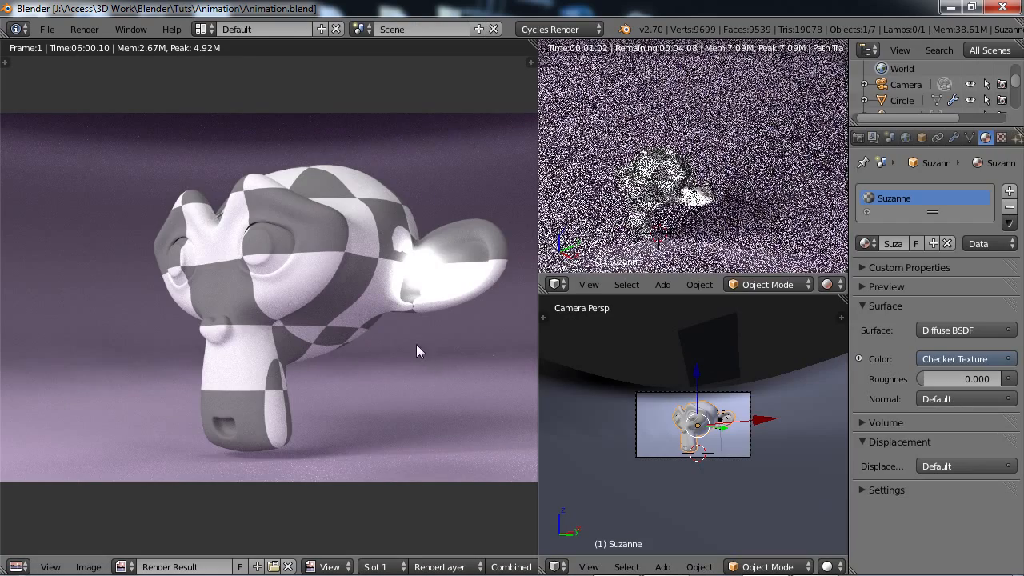
{"action": "scroll", "coordinate": [370, 302], "scroll_direction": "down", "scroll_amount": 1}
{"action": "middle_click_drag", "start_coordinate": [381, 332], "coordinate": [354, 349]}
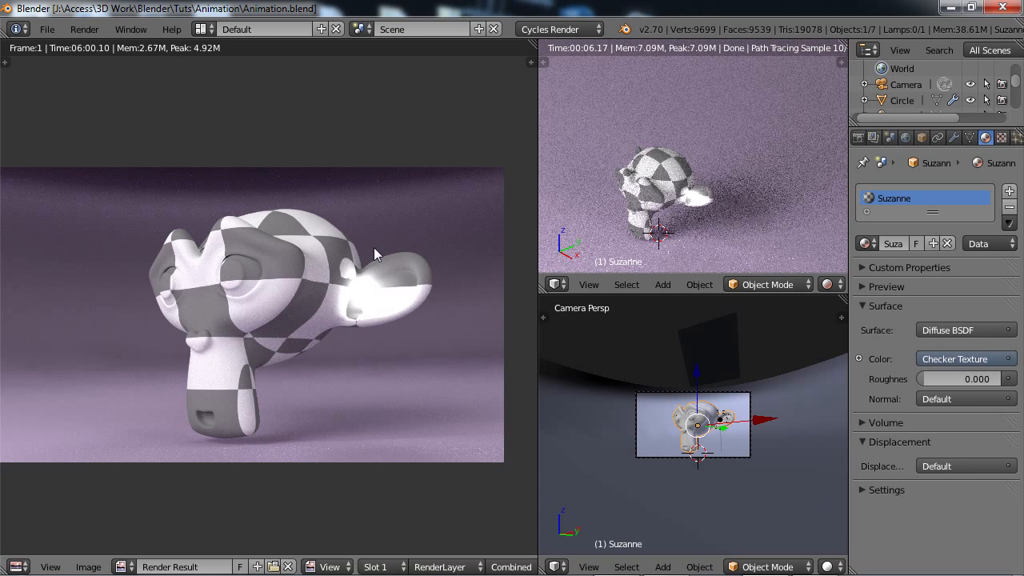
{"action": "scroll", "coordinate": [435, 319], "scroll_direction": "down", "scroll_amount": 1}
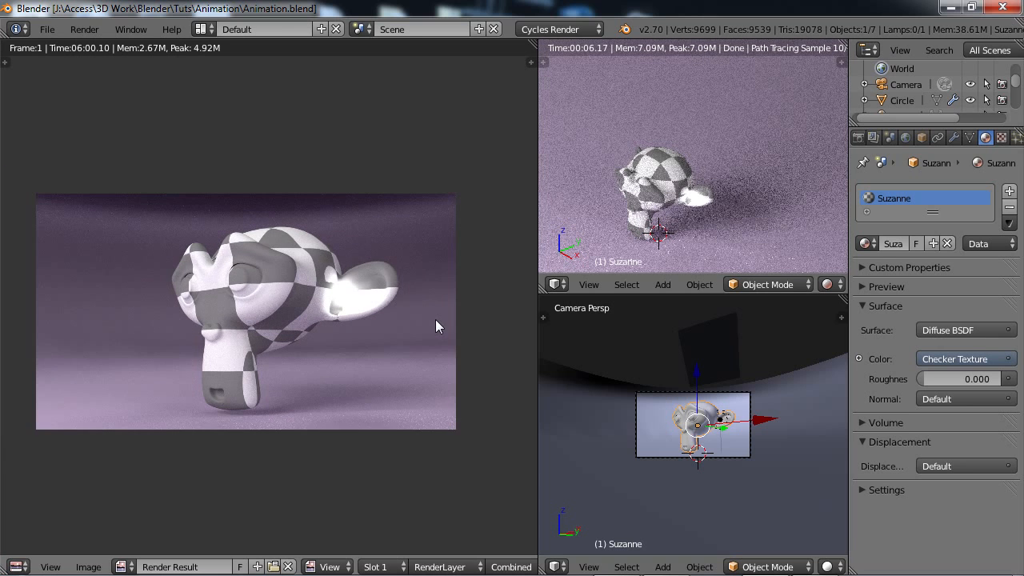
{"action": "scroll", "coordinate": [323, 319], "scroll_direction": "up", "scroll_amount": 1}
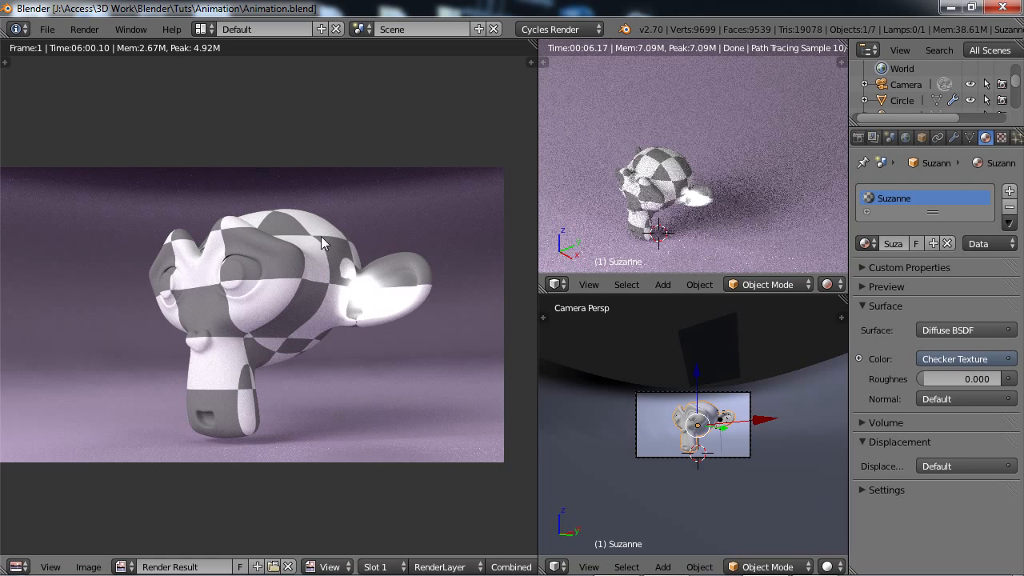
Set the scene's Cycles render device to GPU Compute and inspect the rendered monkey head up close.
{"action": "left_click", "coordinate": [858, 137]}
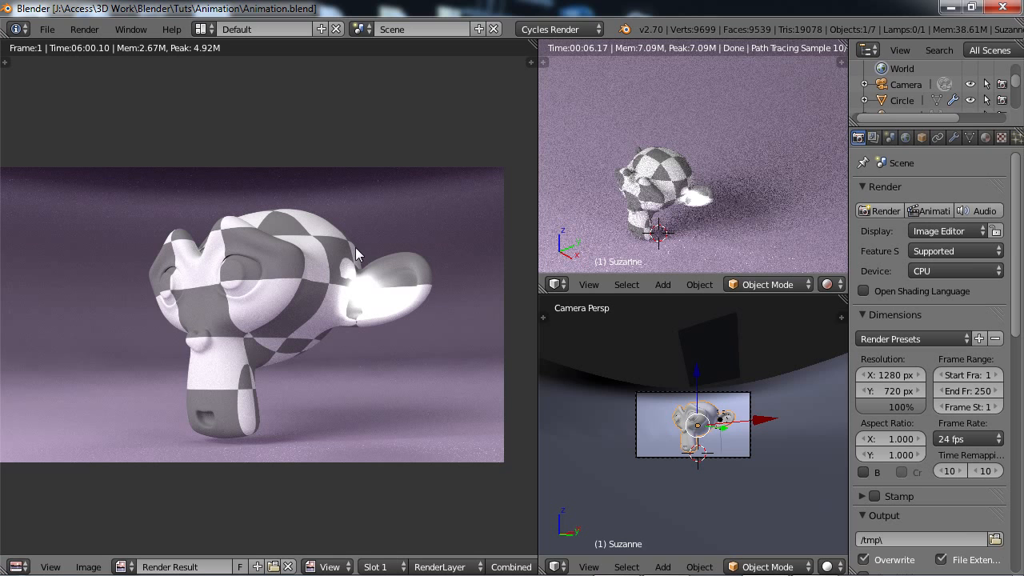
{"action": "scroll", "coordinate": [355, 247], "scroll_direction": "down", "scroll_amount": 1}
{"action": "scroll", "coordinate": [356, 286], "scroll_direction": "up", "scroll_amount": 3}
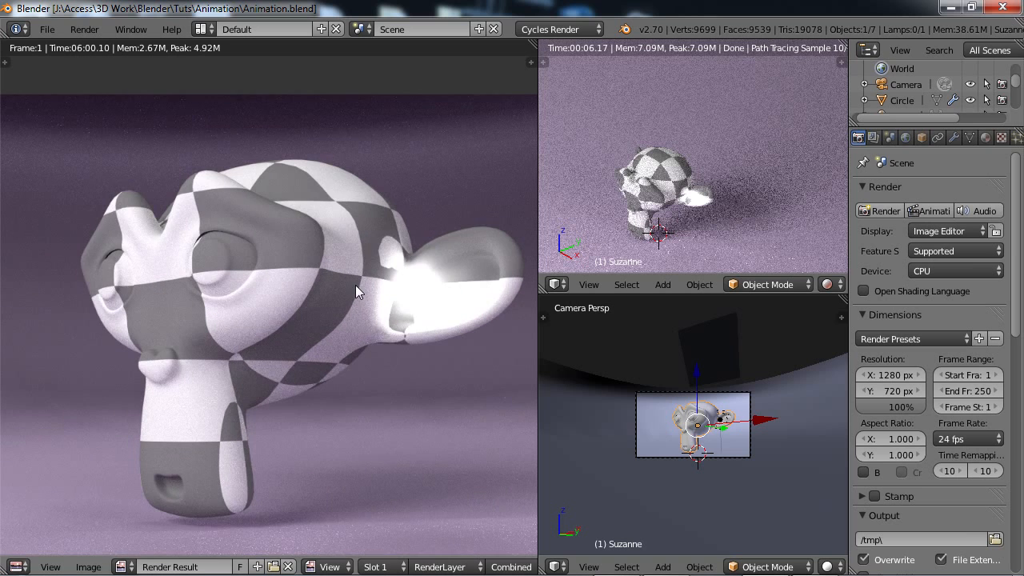
{"action": "scroll", "coordinate": [352, 288], "scroll_direction": "down", "scroll_amount": 1}
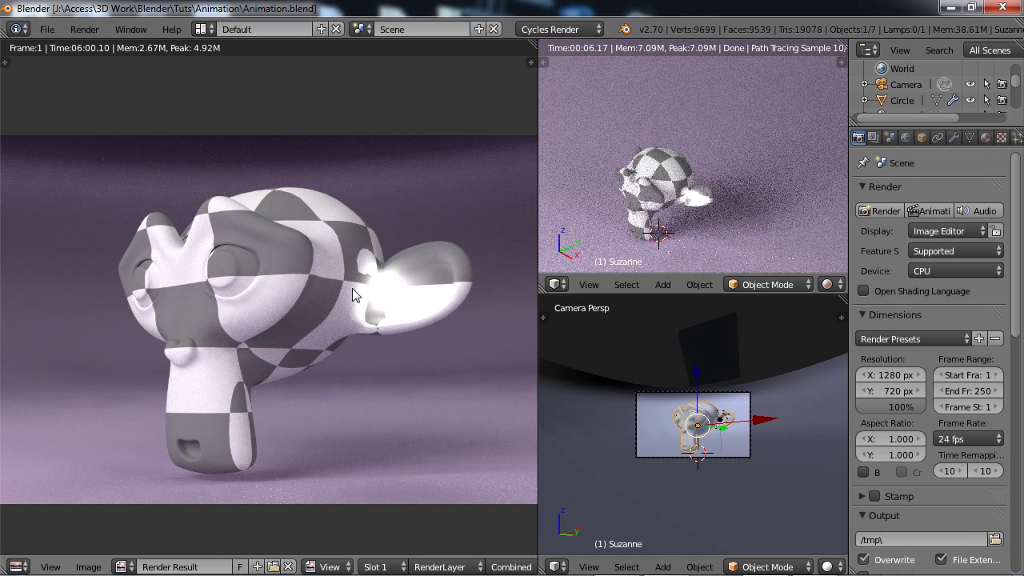
{"action": "scroll", "coordinate": [352, 288], "scroll_direction": "down", "scroll_amount": 2}
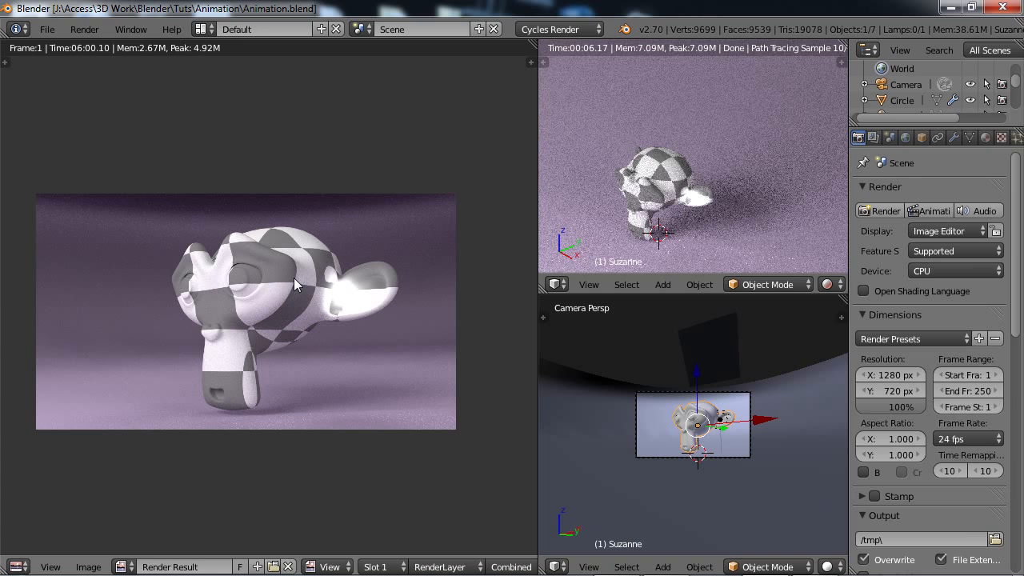
{"action": "left_click", "coordinate": [965, 269]}
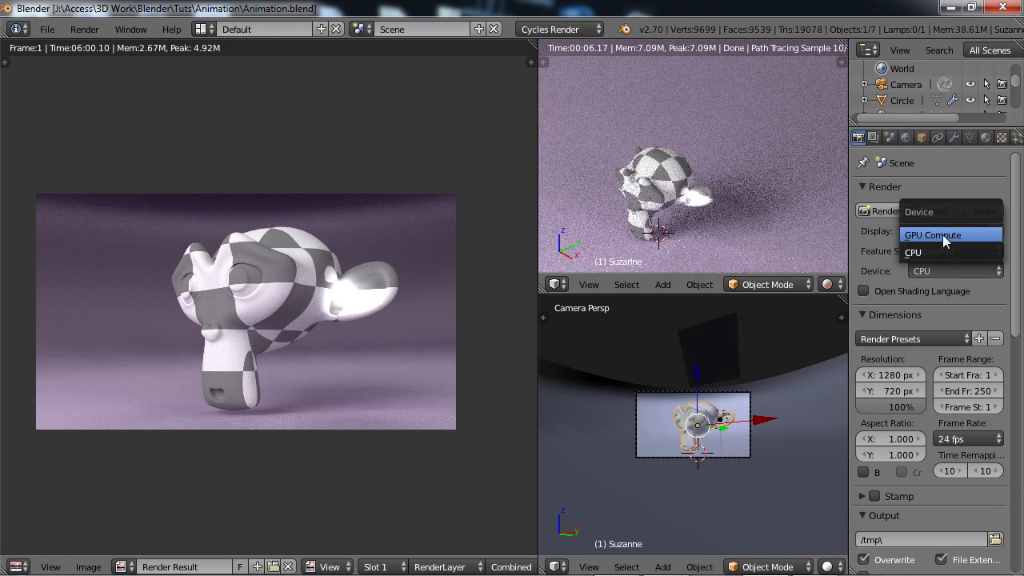
{"action": "left_click", "coordinate": [943, 235]}
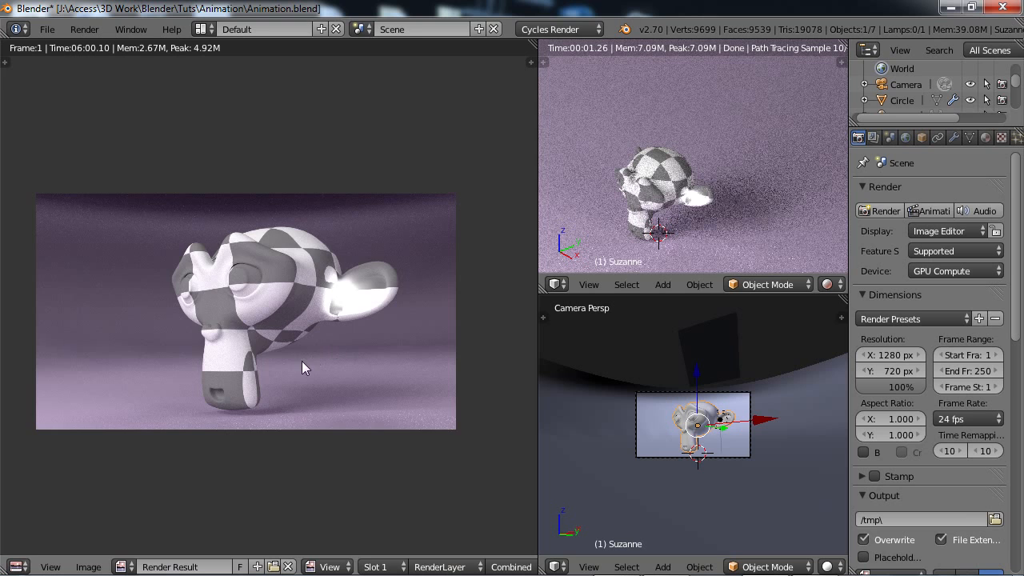
{"action": "scroll", "coordinate": [333, 354], "scroll_direction": "up", "scroll_amount": 4}
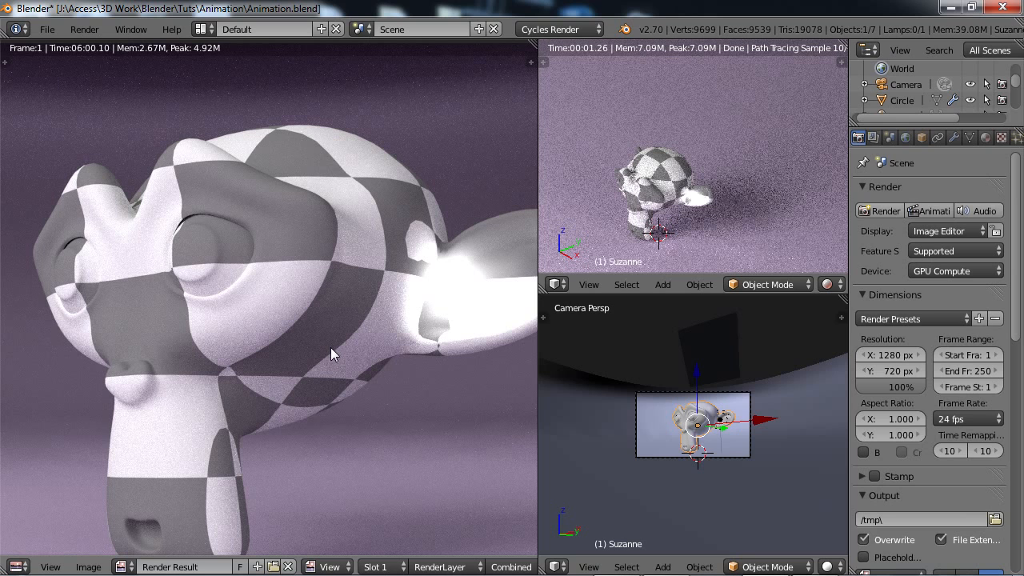
Save the scene over Animation.blend and return from the rendered image to the 3D viewport.
{"action": "key", "text": "ctrl+s"}
{"action": "left_click", "coordinate": [331, 348]}
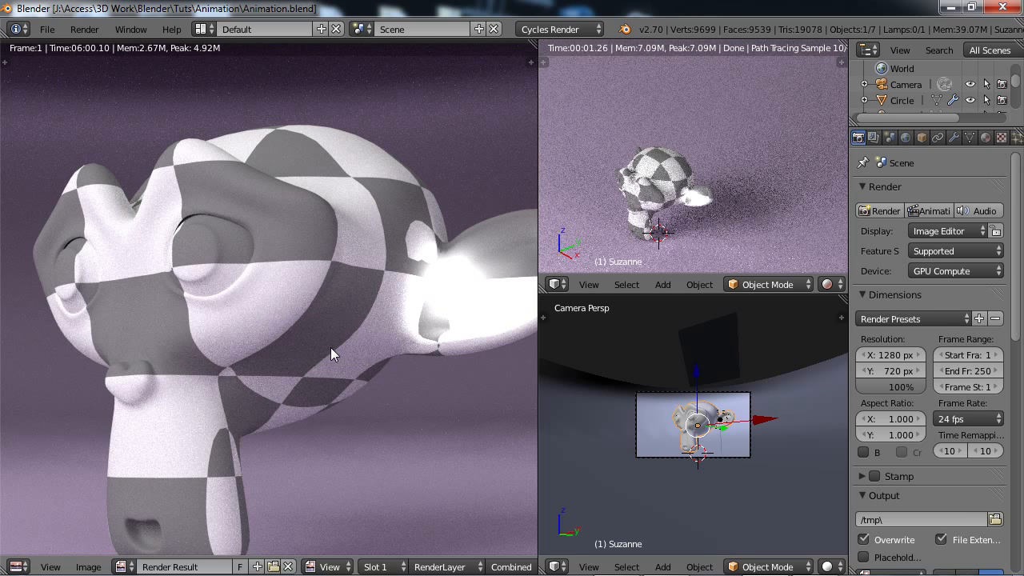
{"action": "scroll", "coordinate": [330, 348], "scroll_direction": "down", "scroll_amount": 3}
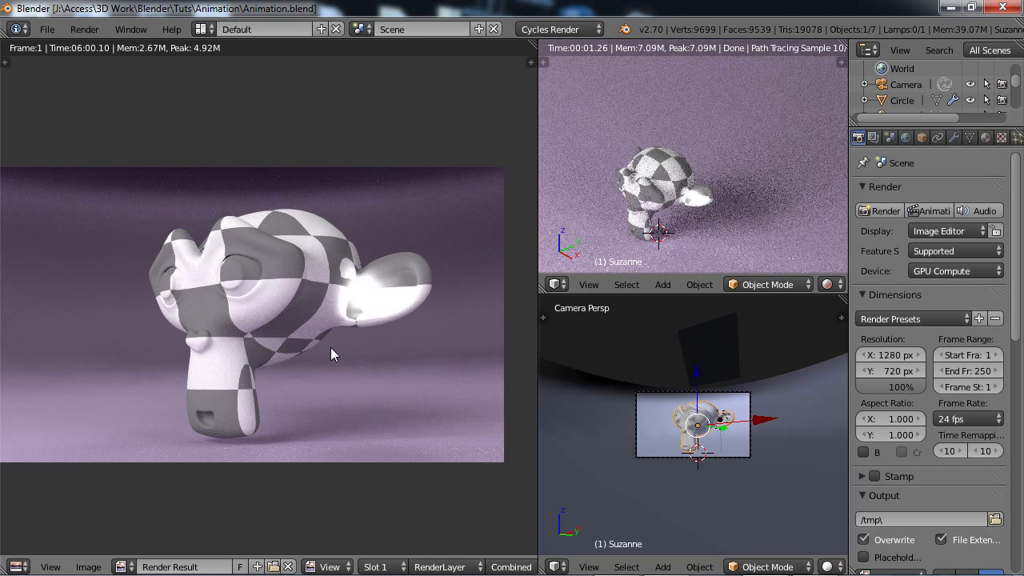
{"action": "key", "text": "Escape"}
Examine the layout of the light planes, round backdrop and monkey head from above.
{"action": "middle_click_drag", "start_coordinate": [330, 347], "coordinate": [331, 319]}
{"action": "key", "text": "KP_7"}
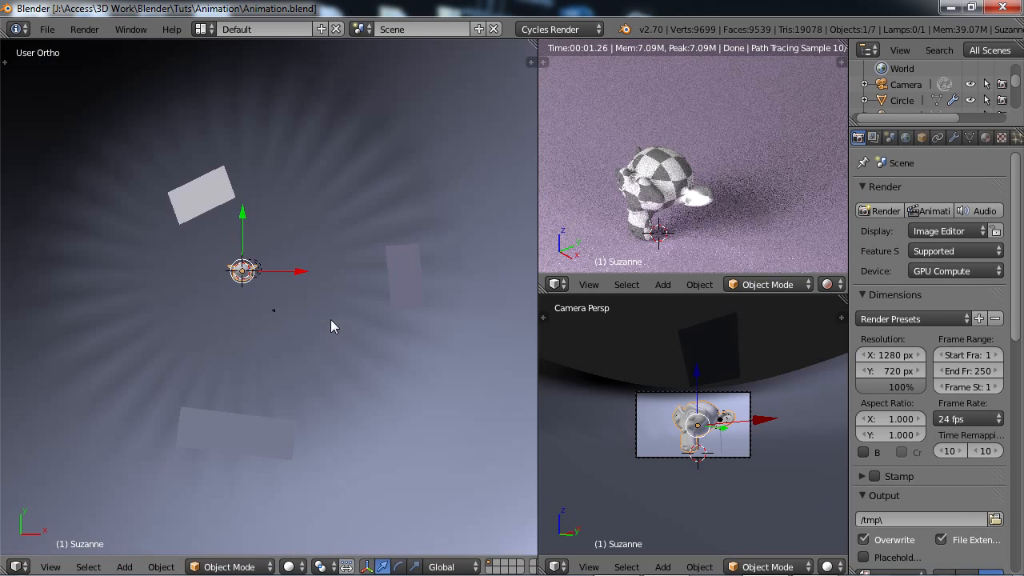
{"action": "scroll", "coordinate": [330, 319], "scroll_direction": "down", "scroll_amount": 5}
{"action": "scroll", "coordinate": [310, 357], "scroll_direction": "up", "scroll_amount": 1}
{"action": "scroll", "coordinate": [316, 360], "scroll_direction": "up", "scroll_amount": 2}
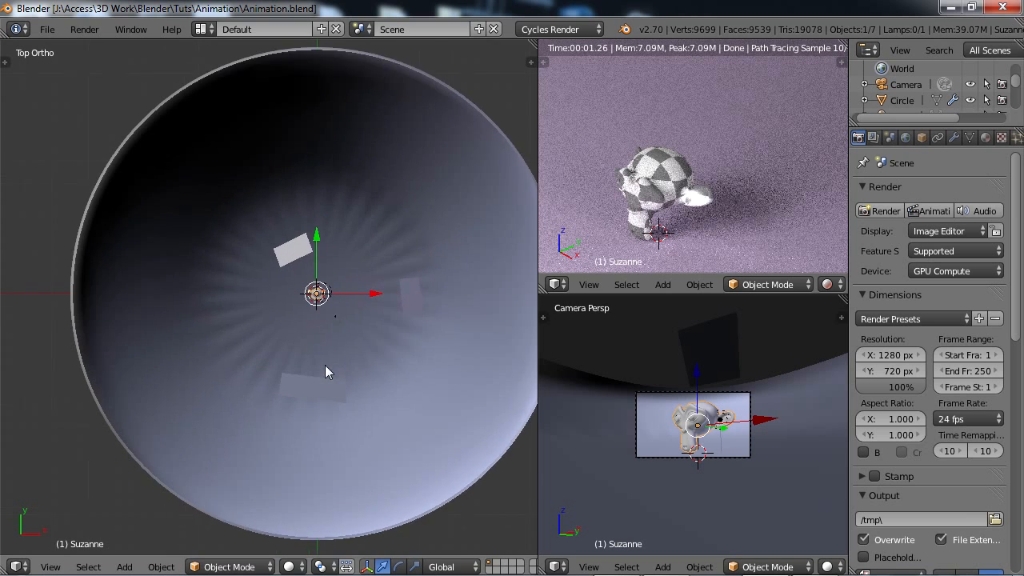
{"action": "middle_click_drag", "start_coordinate": [372, 327], "coordinate": [301, 339], "text": "shift"}
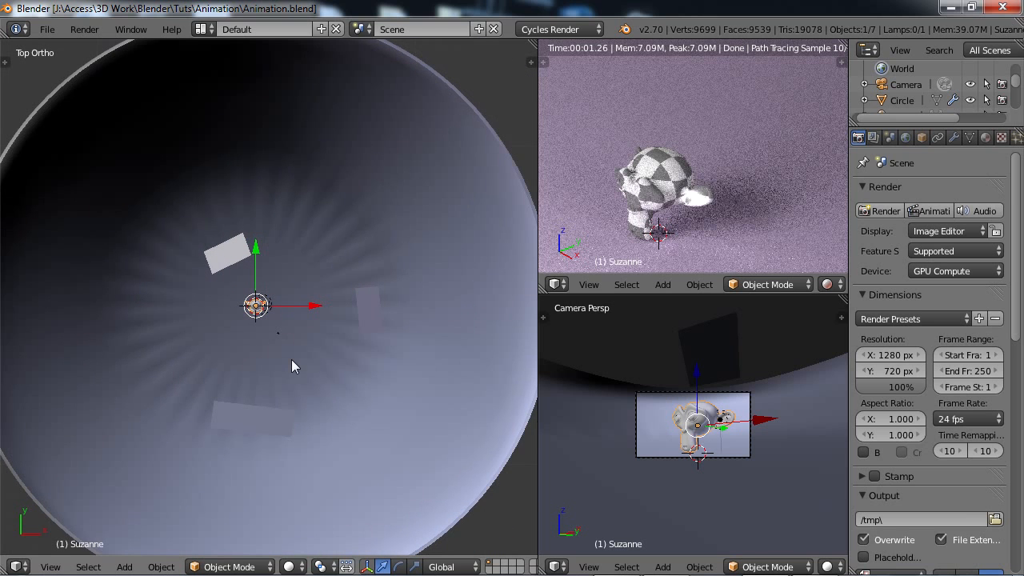
{"action": "scroll", "coordinate": [267, 333], "scroll_direction": "up", "scroll_amount": 3}
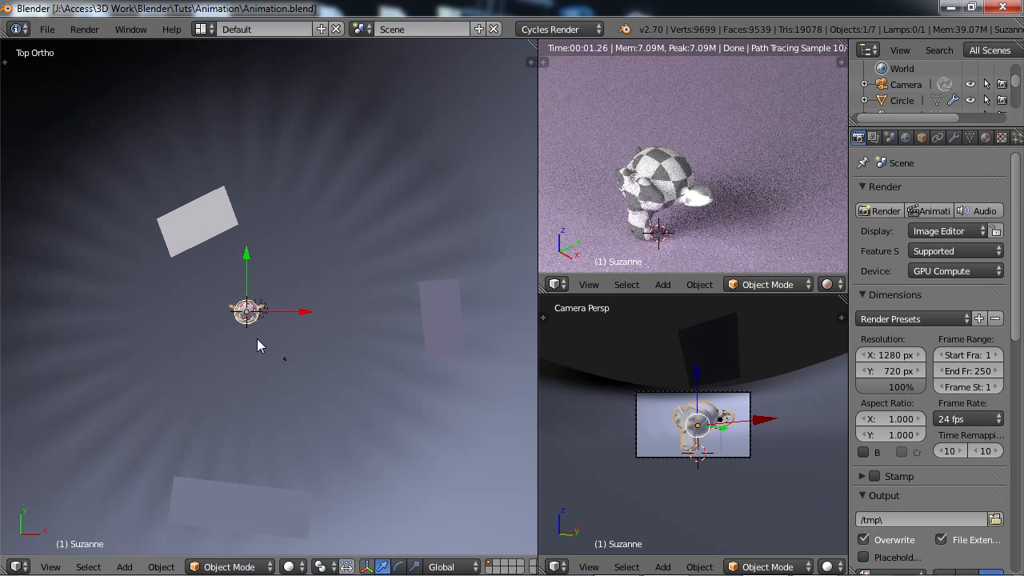
{"action": "scroll", "coordinate": [257, 340], "scroll_direction": "down", "scroll_amount": 5}
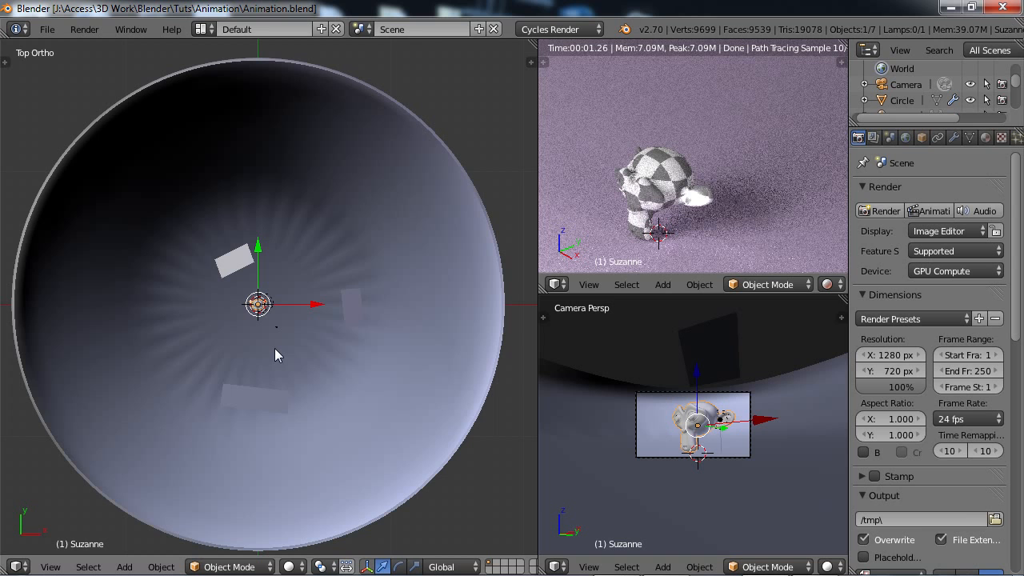
{"action": "scroll", "coordinate": [274, 348], "scroll_direction": "up", "scroll_amount": 2}
{"action": "scroll", "coordinate": [291, 396], "scroll_direction": "down", "scroll_amount": 1}
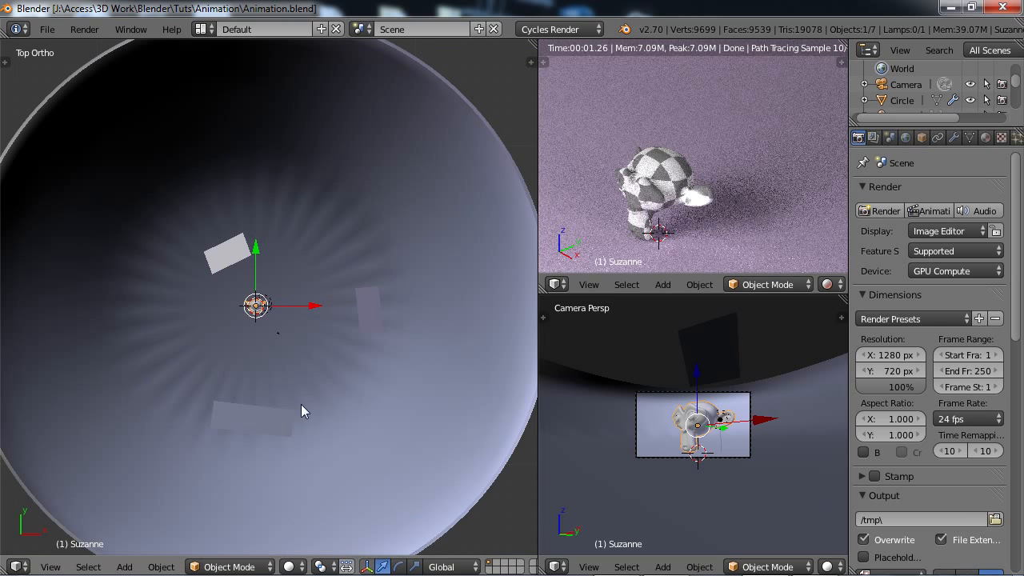
{"action": "middle_click_drag", "start_coordinate": [298, 414], "coordinate": [234, 395]}
{"action": "key", "text": "KP_Decimal"}
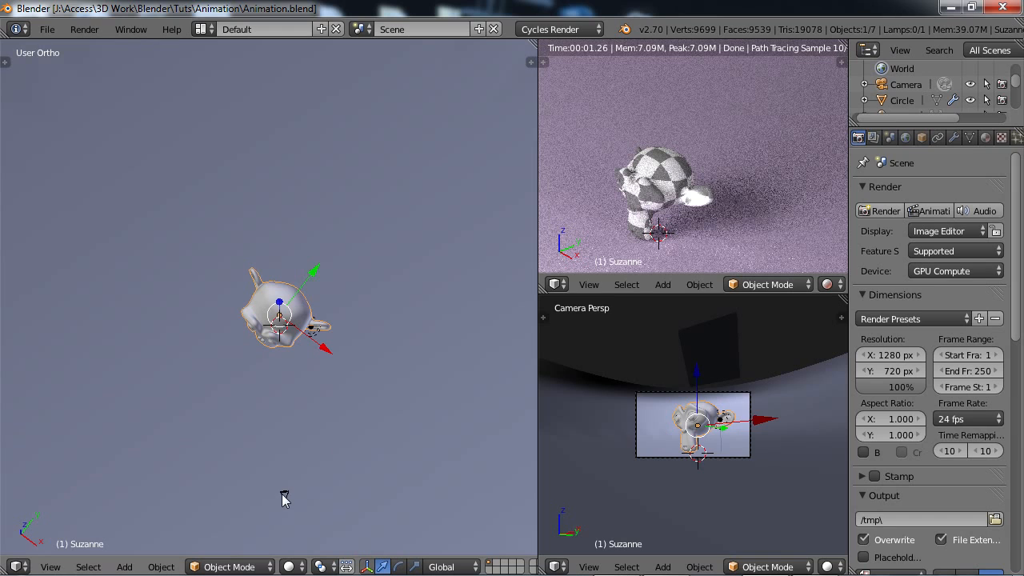
Examine where the camera sits relative to the monkey head, selecting each of the two in turn.
{"action": "right_click", "coordinate": [282, 493]}
{"action": "scroll", "coordinate": [276, 488], "scroll_direction": "down", "scroll_amount": 2}
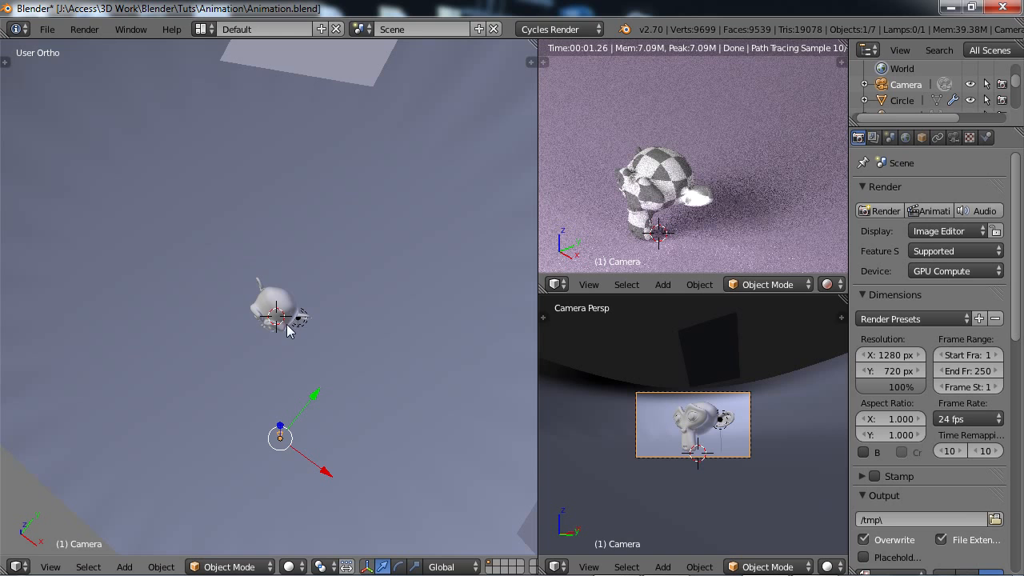
{"action": "right_click", "coordinate": [273, 299]}
{"action": "scroll", "coordinate": [291, 356], "scroll_direction": "up", "scroll_amount": 3}
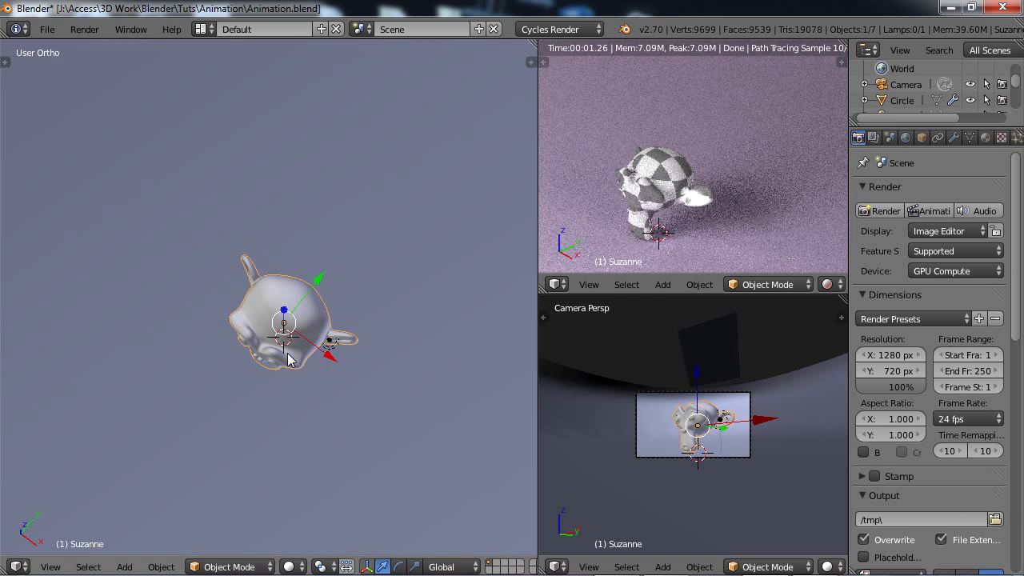
{"action": "scroll", "coordinate": [290, 366], "scroll_direction": "down", "scroll_amount": 1}
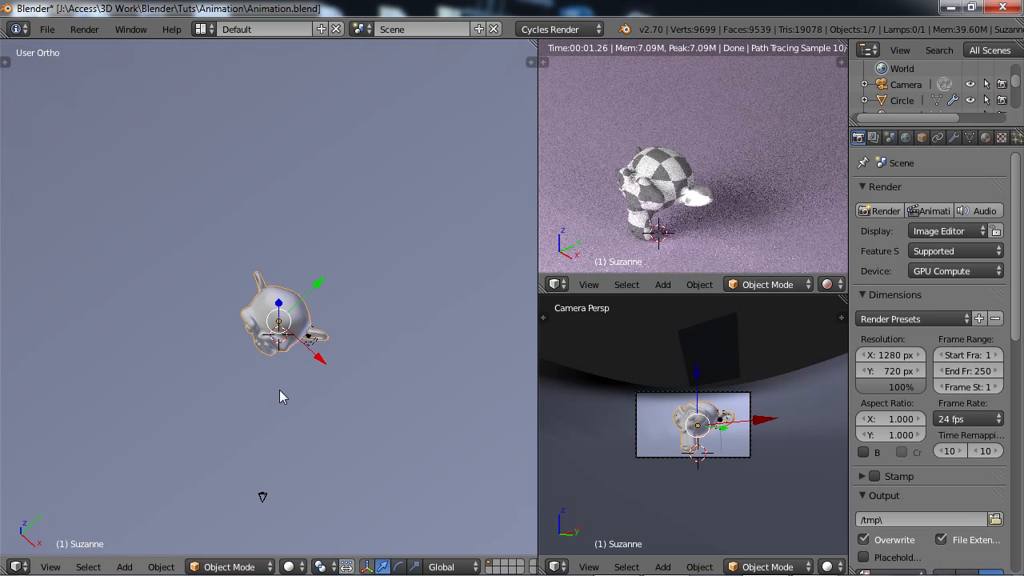
{"action": "scroll", "coordinate": [282, 400], "scroll_direction": "down", "scroll_amount": 2}
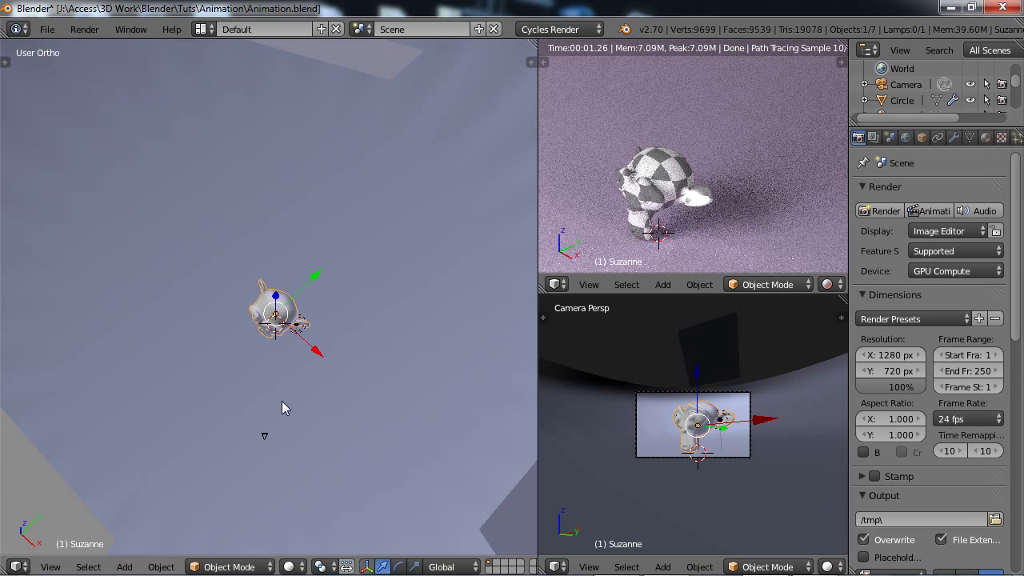
{"action": "middle_click_drag", "start_coordinate": [285, 395], "coordinate": [304, 411]}
{"action": "right_click", "coordinate": [254, 434]}
{"action": "scroll", "coordinate": [349, 389], "scroll_direction": "up", "scroll_amount": 4}
{"action": "scroll", "coordinate": [304, 411], "scroll_direction": "up", "scroll_amount": 2}
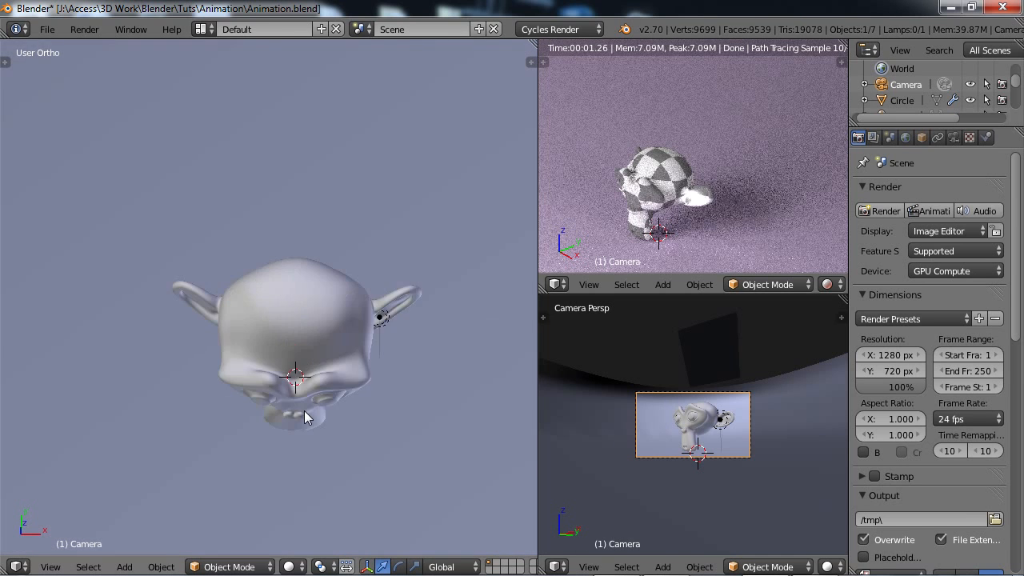
{"action": "scroll", "coordinate": [304, 410], "scroll_direction": "down", "scroll_amount": 4}
{"action": "right_click", "coordinate": [278, 310]}
{"action": "middle_click_drag", "start_coordinate": [278, 309], "coordinate": [288, 336]}
{"action": "middle_click_drag", "start_coordinate": [269, 334], "coordinate": [344, 346]}
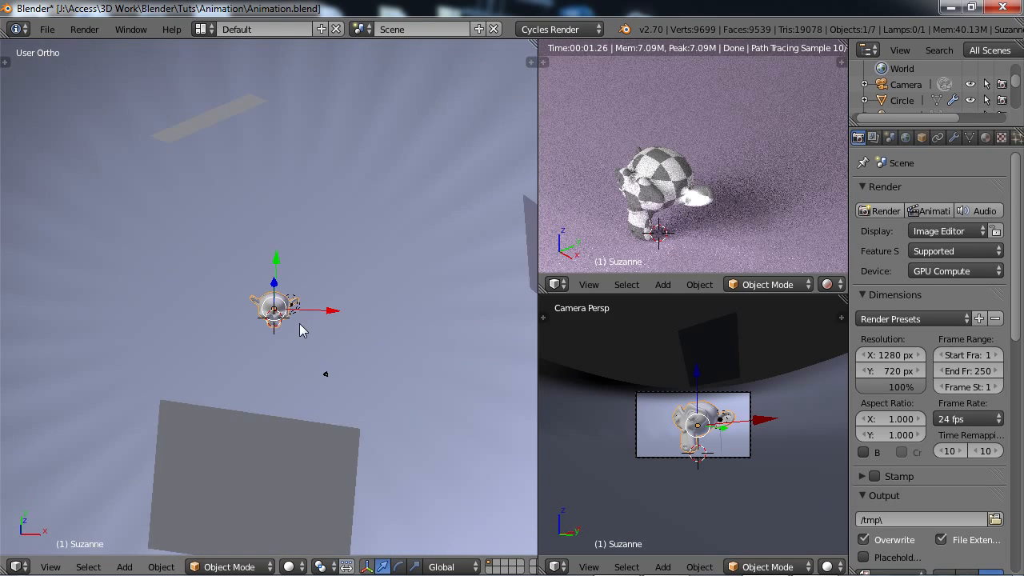
{"action": "scroll", "coordinate": [298, 346], "scroll_direction": "up", "scroll_amount": 4}
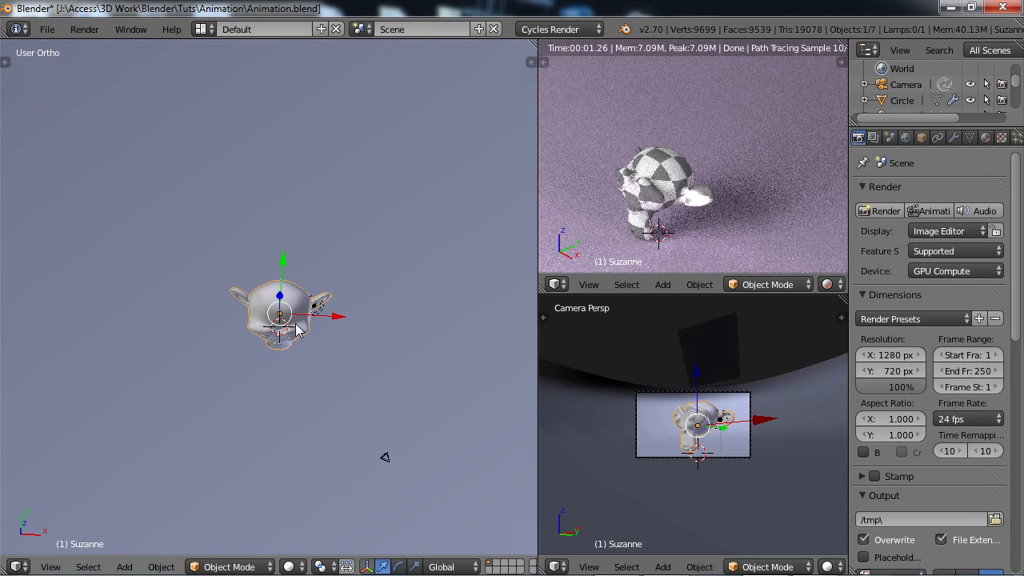
{"action": "scroll", "coordinate": [294, 324], "scroll_direction": "down", "scroll_amount": 1}
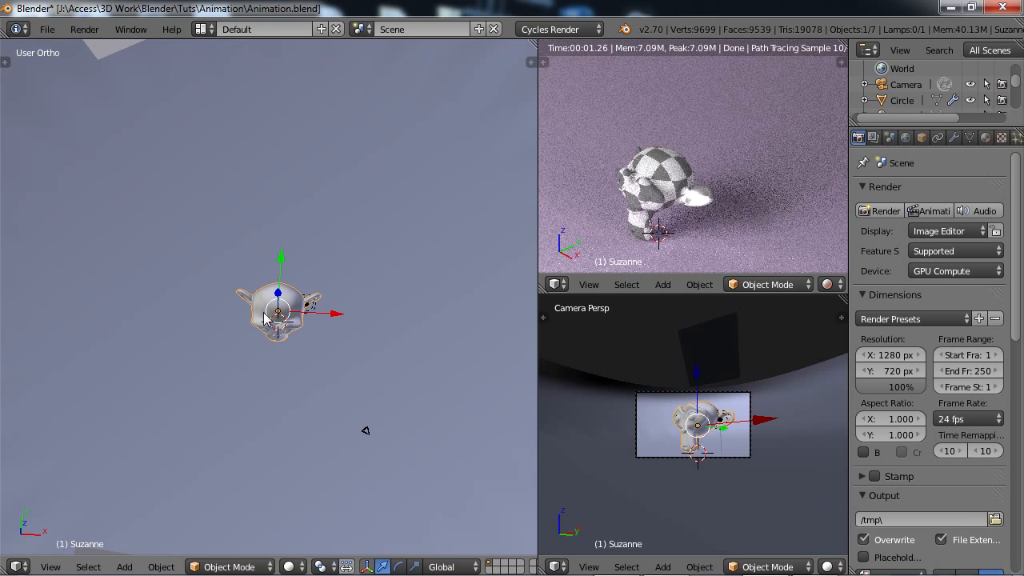
{"action": "middle_click_drag", "start_coordinate": [329, 354], "coordinate": [262, 341]}
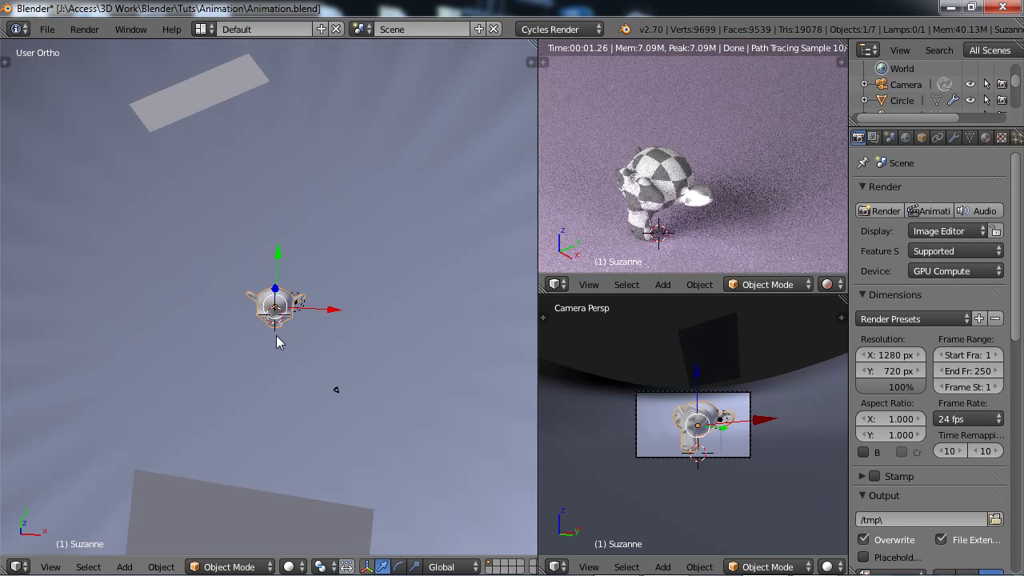
{"action": "middle_click_drag", "start_coordinate": [276, 339], "coordinate": [264, 324]}
{"action": "scroll", "coordinate": [263, 324], "scroll_direction": "up", "scroll_amount": 4}
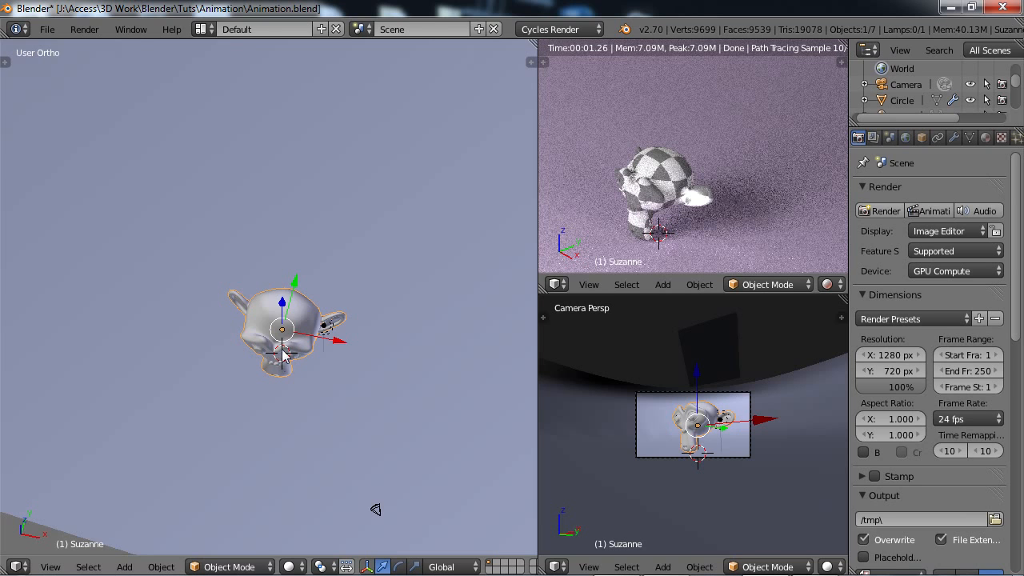
{"action": "middle_click_drag", "start_coordinate": [291, 364], "coordinate": [303, 360]}
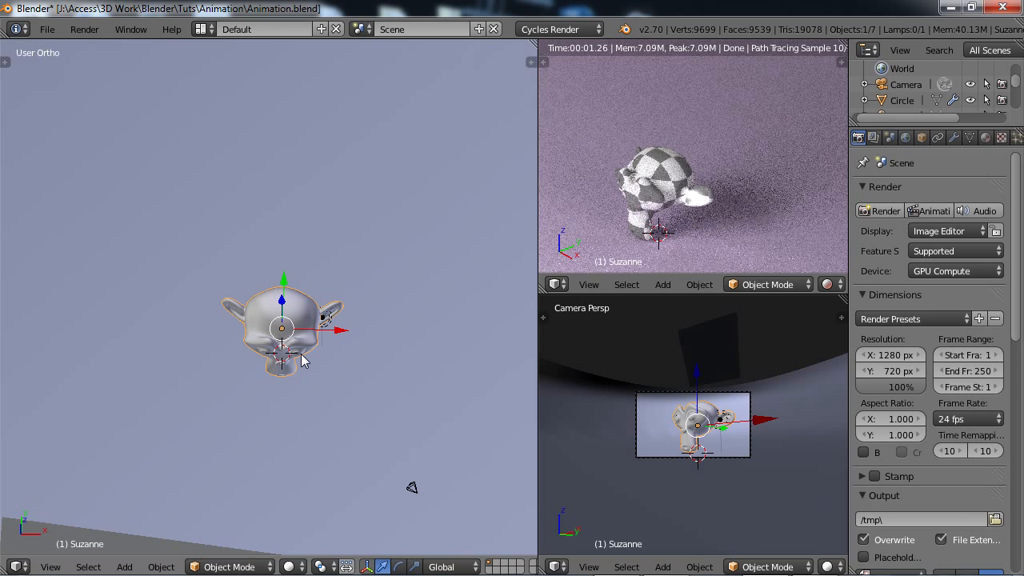
{"action": "key", "text": "shift+a"}
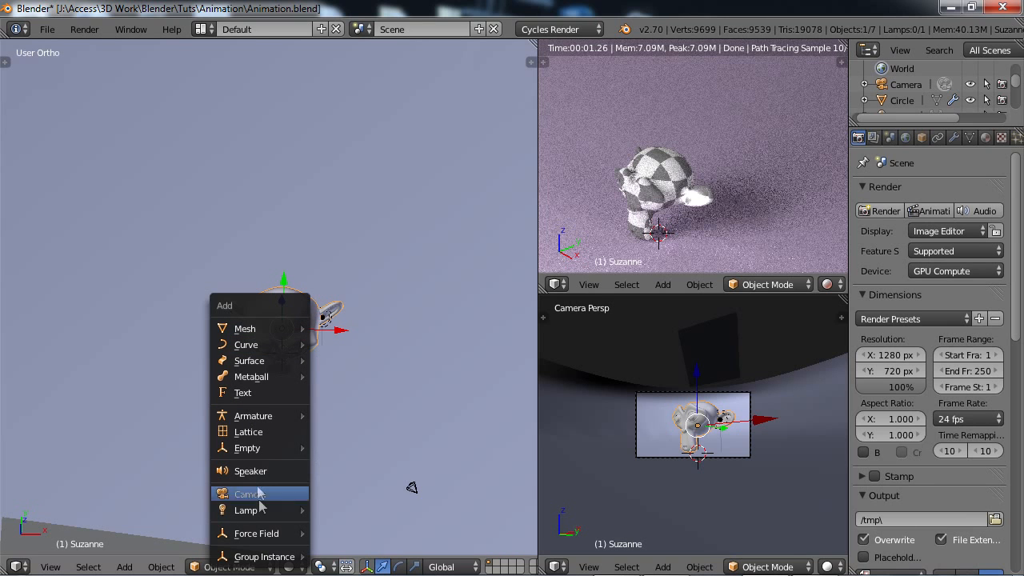
{"action": "mouse_move", "coordinate": [263, 448]}
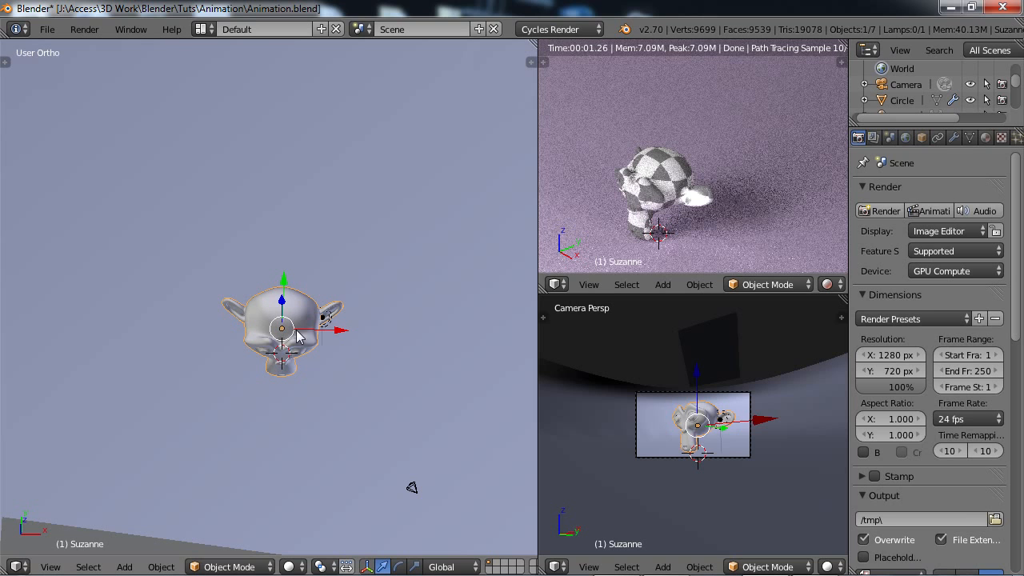
{"action": "mouse_move", "coordinate": [369, 357]}
{"action": "middle_mouse_down"}
{"action": "mouse_move", "coordinate": [292, 352]}
{"action": "mouse_move", "coordinate": [307, 366]}
{"action": "mouse_move", "coordinate": [297, 344]}
{"action": "middle_mouse_up"}
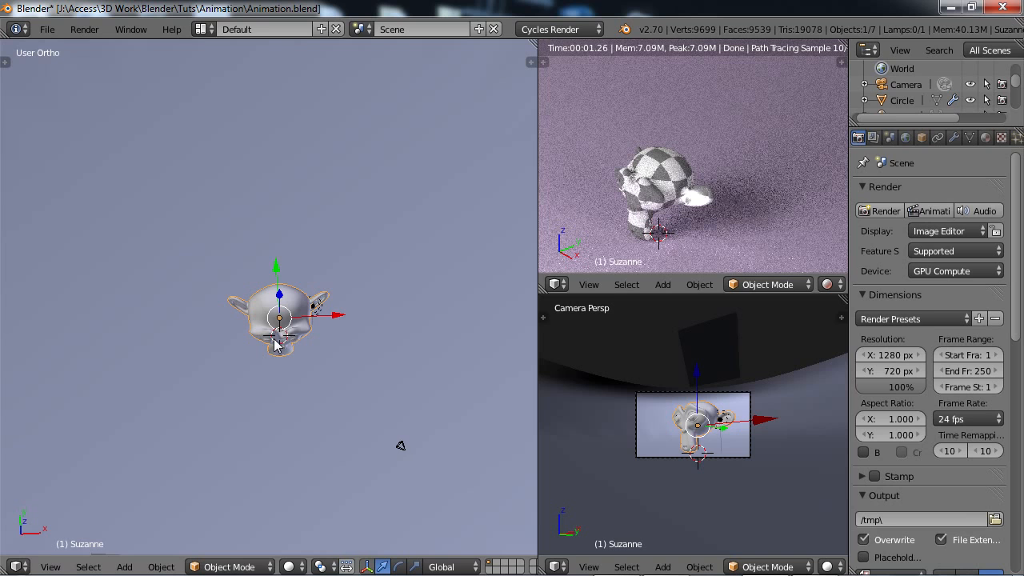
{"action": "scroll", "coordinate": [301, 356], "scroll_direction": "up", "scroll_amount": 3}
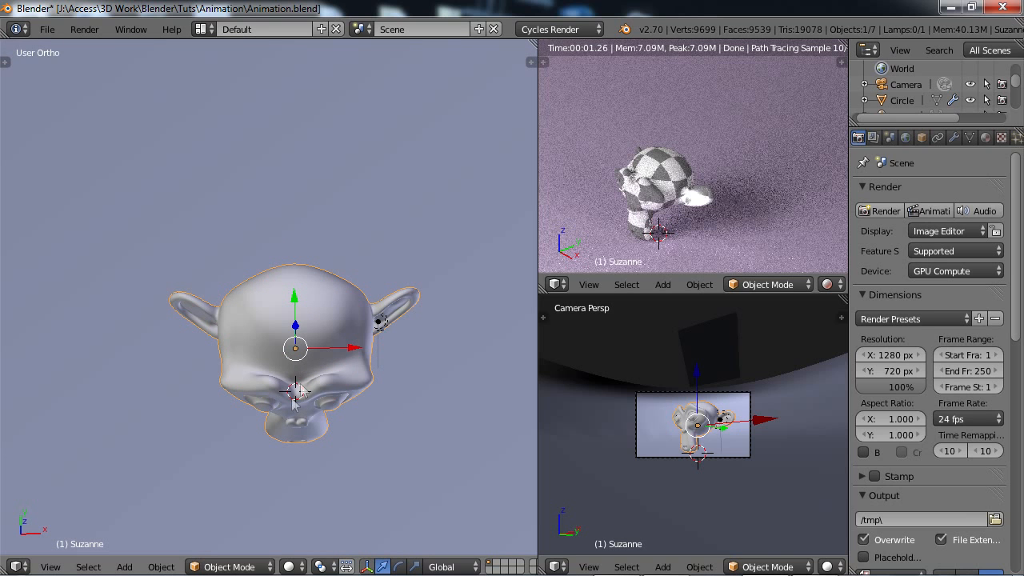
{"action": "scroll", "coordinate": [292, 398], "scroll_direction": "down", "scroll_amount": 2}
{"action": "scroll", "coordinate": [321, 370], "scroll_direction": "down", "scroll_amount": 2}
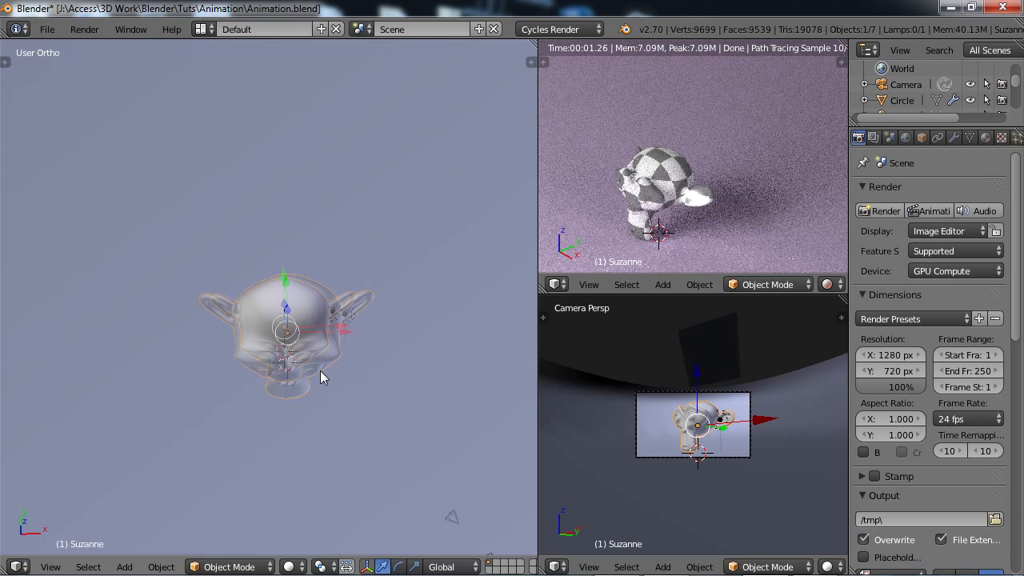
{"action": "middle_click_drag", "start_coordinate": [306, 352], "coordinate": [293, 343]}
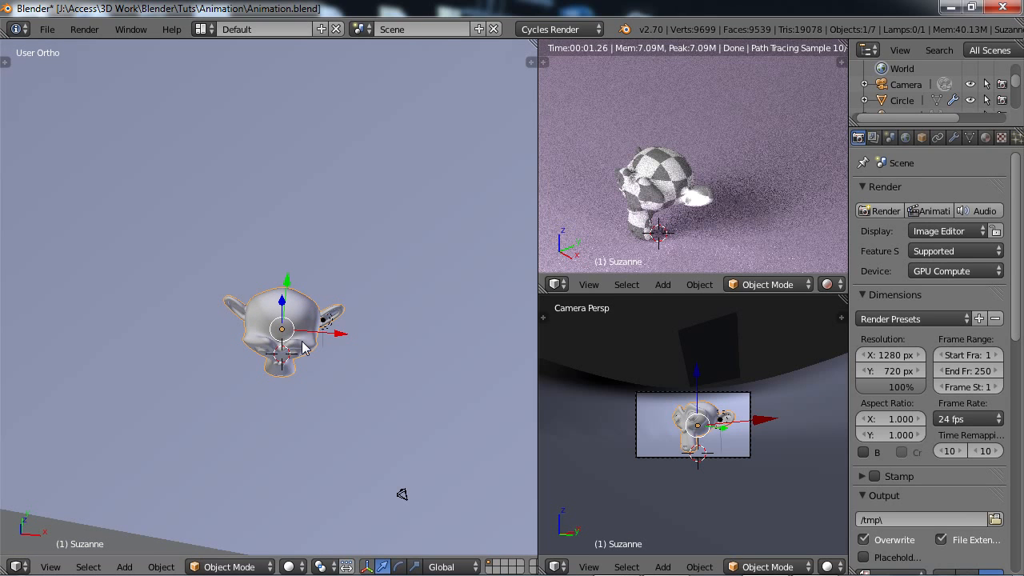
Try out a cube above the monkey head, enlarged to about three times its size, and delete it.
{"action": "key", "text": "shift+a"}
{"action": "mouse_move", "coordinate": [292, 331]}
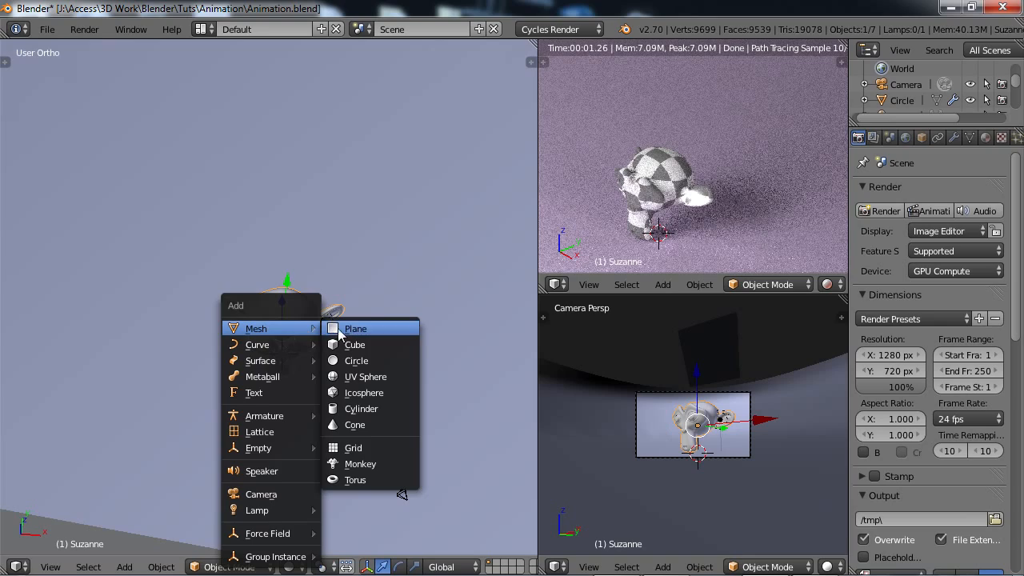
{"action": "left_click", "coordinate": [346, 344]}
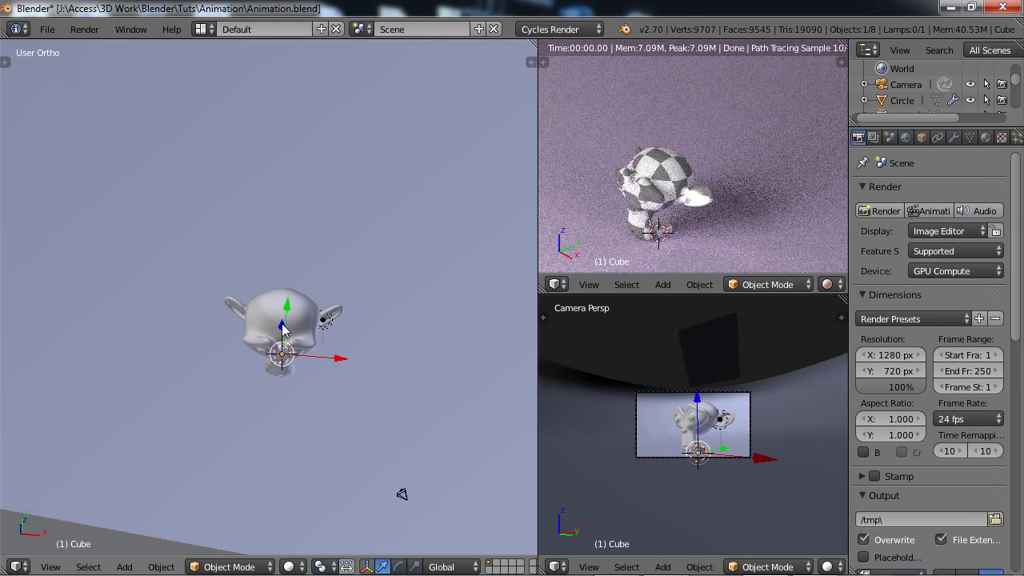
{"action": "left_click_drag", "start_coordinate": [282, 324], "coordinate": [281, 211]}
{"action": "key", "text": "s"}
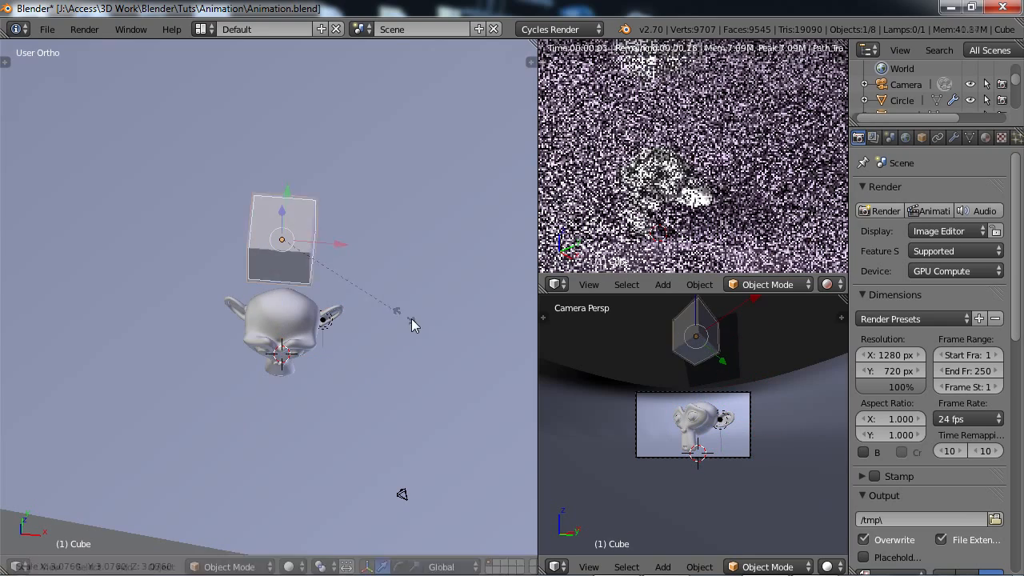
{"action": "left_click", "coordinate": [412, 319]}
{"action": "key", "text": "x"}
{"action": "left_click", "coordinate": [306, 286]}
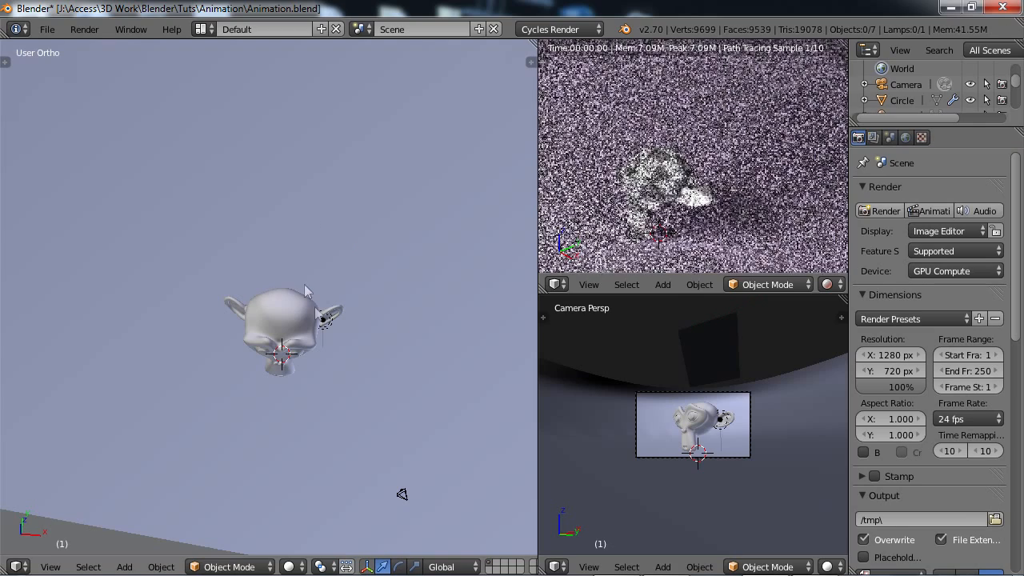
Select the camera in front of the monkey head in the main 3D viewport.
{"action": "scroll", "coordinate": [292, 348], "scroll_direction": "down", "scroll_amount": 3}
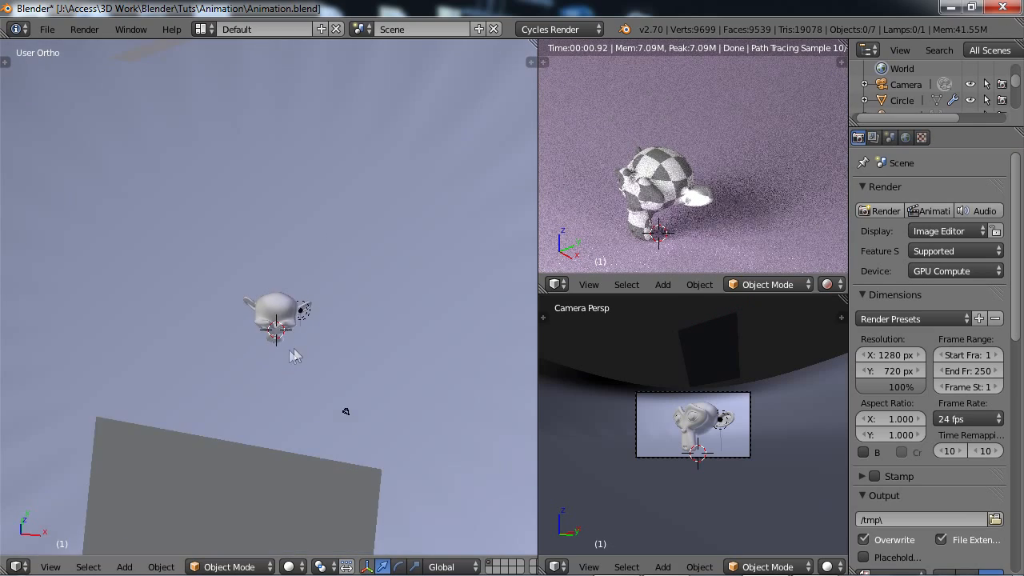
{"action": "mouse_move", "coordinate": [294, 355]}
{"action": "middle_mouse_down"}
{"action": "mouse_move", "coordinate": [203, 356]}
{"action": "mouse_move", "coordinate": [393, 339]}
{"action": "mouse_move", "coordinate": [405, 320]}
{"action": "mouse_move", "coordinate": [281, 353]}
{"action": "middle_mouse_up"}
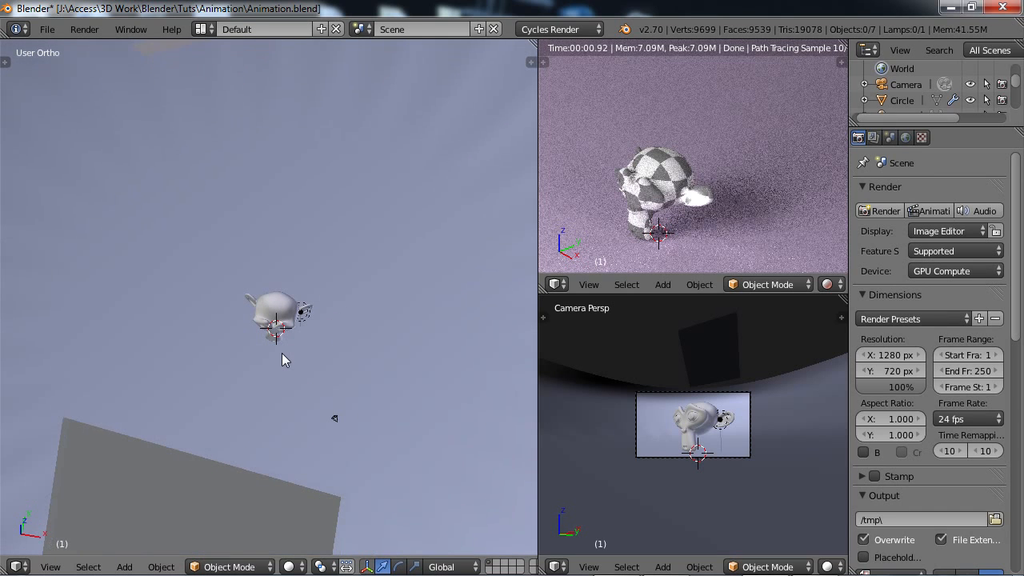
{"action": "middle_click_drag", "start_coordinate": [316, 379], "coordinate": [312, 349]}
{"action": "right_click", "coordinate": [323, 420]}
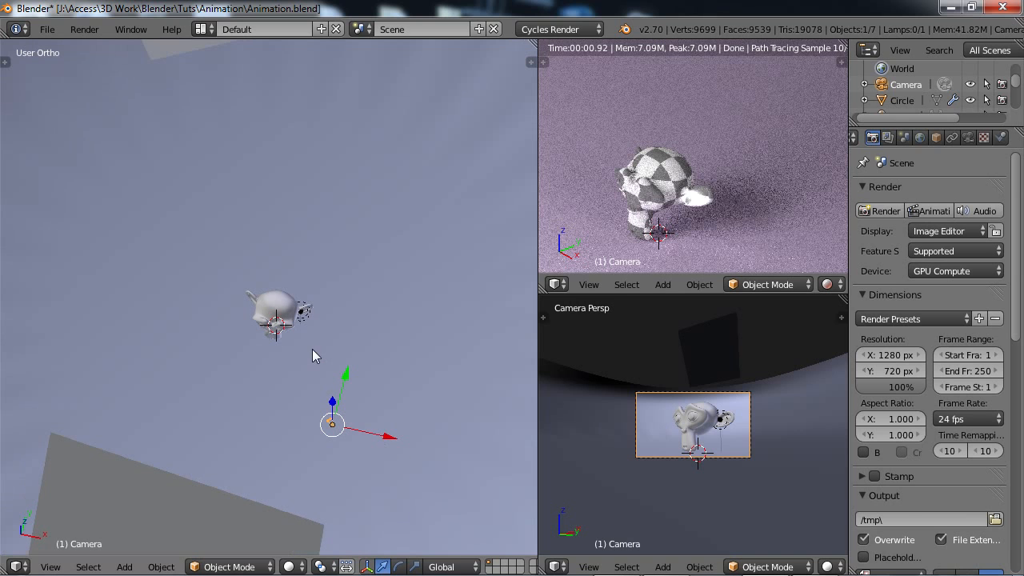
Widen the main 3D viewport and switch the upper small viewport from rendered to solid shading.
{"action": "left_click_drag", "start_coordinate": [537, 402], "coordinate": [666, 410]}
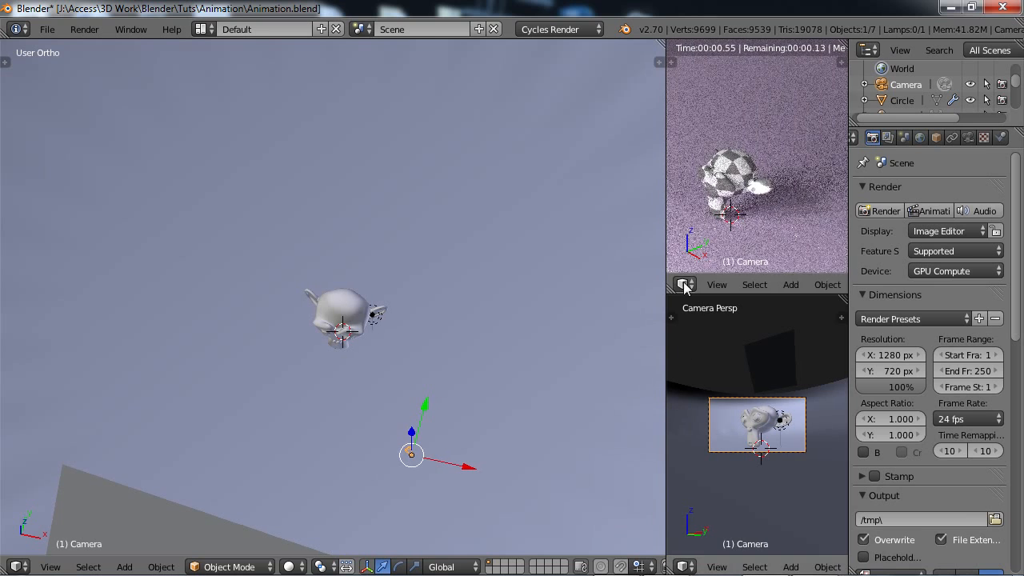
{"action": "scroll", "coordinate": [778, 284], "scroll_direction": "right", "scroll_amount": 5}
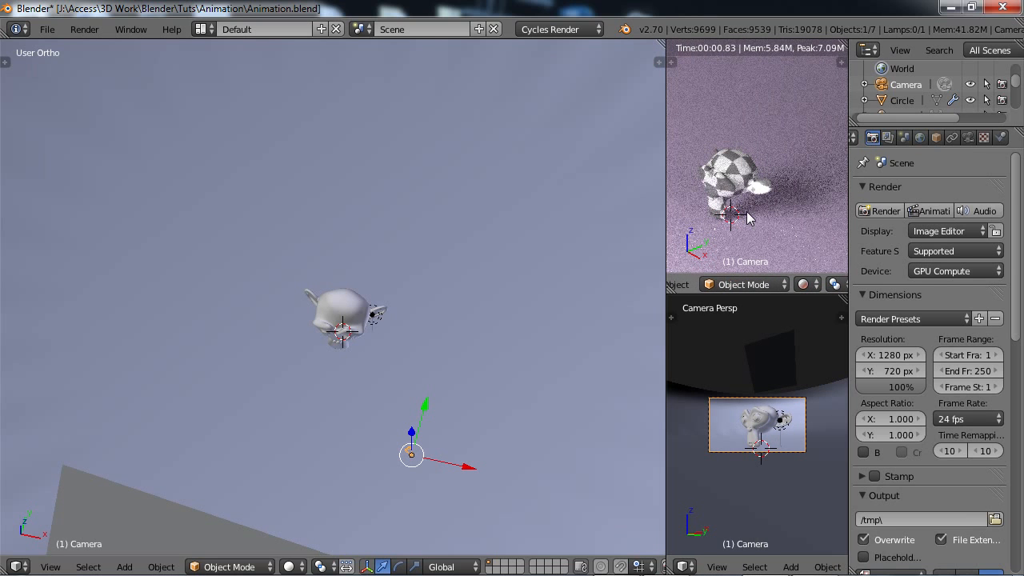
{"action": "key", "text": "shift+z"}
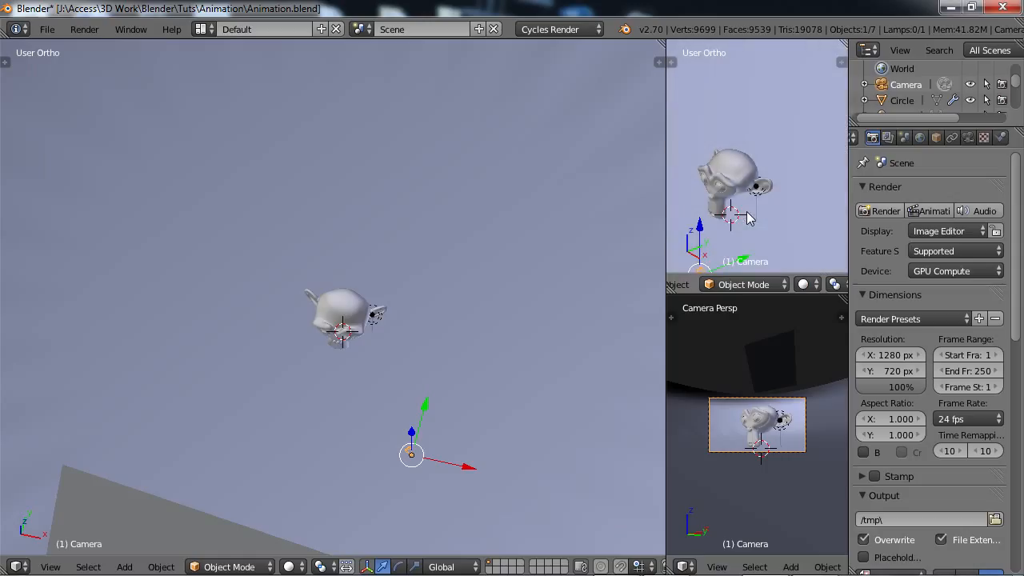
{"action": "middle_click_drag", "start_coordinate": [761, 185], "coordinate": [750, 182]}
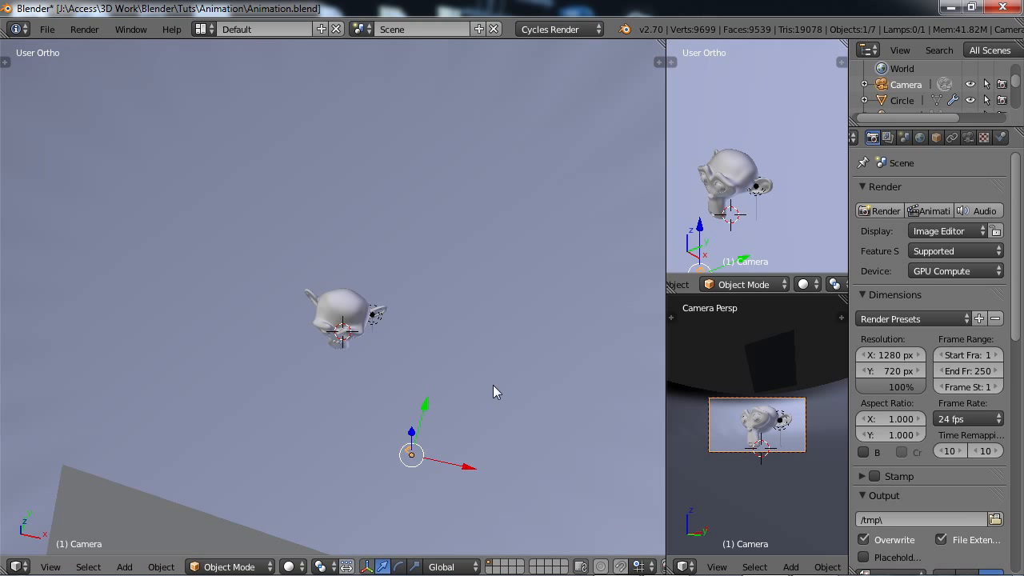
Split a strip off the lower part of the main 3D viewport and turn it into a Timeline editor.
{"action": "middle_click_drag", "start_coordinate": [603, 295], "coordinate": [388, 435]}
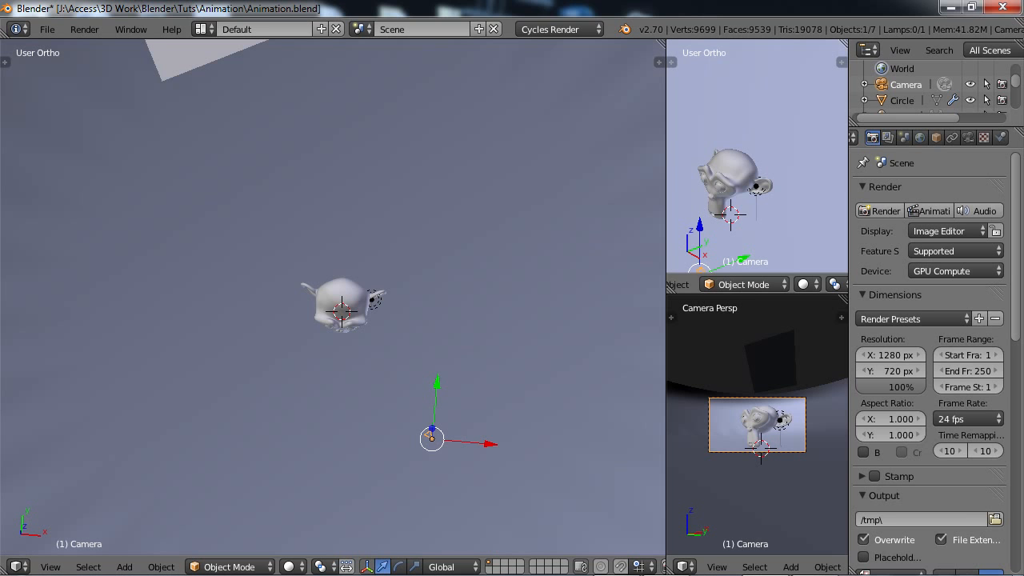
{"action": "left_click_drag", "start_coordinate": [4, 567], "coordinate": [10, 439]}
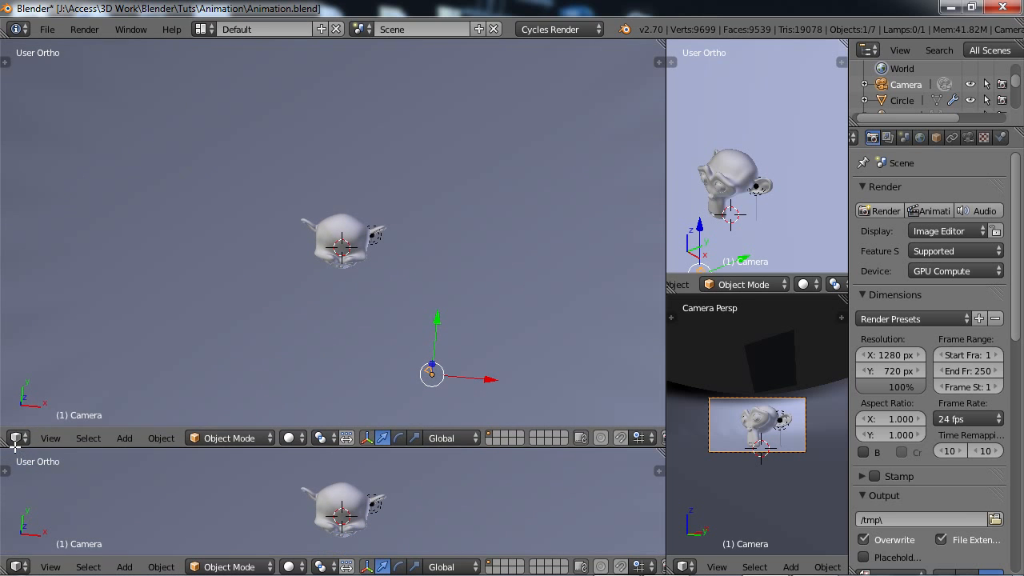
{"action": "left_click", "coordinate": [18, 566]}
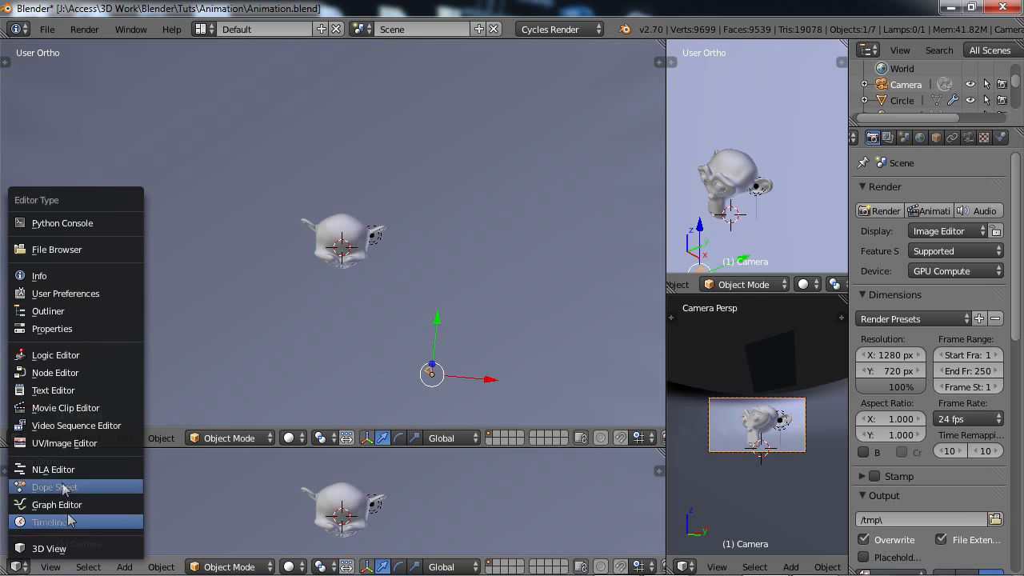
{"action": "left_click", "coordinate": [49, 525]}
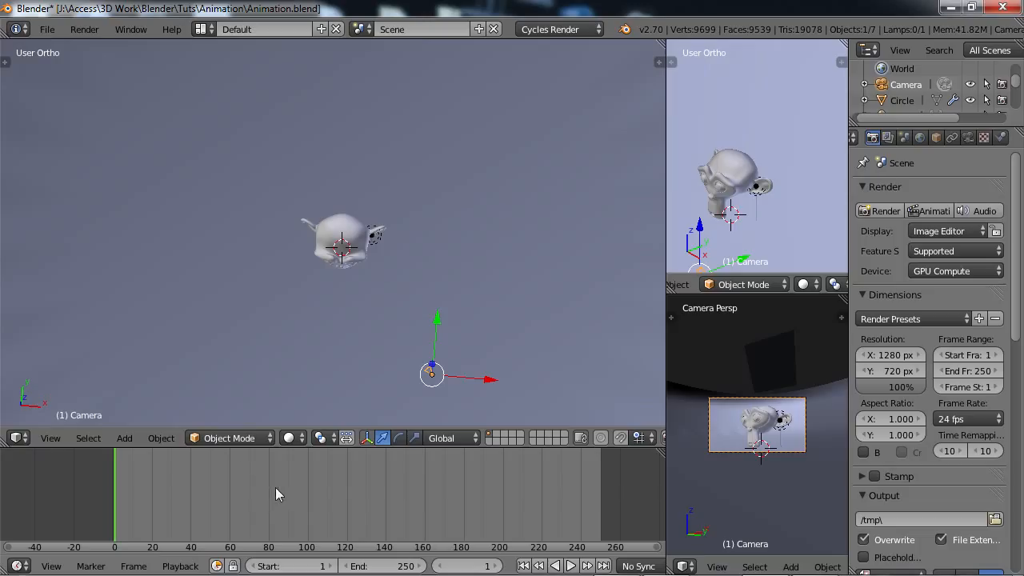
Set the animation's end frame to 125.
{"action": "left_click", "coordinate": [978, 376]}
{"action": "type", "text": "125"}
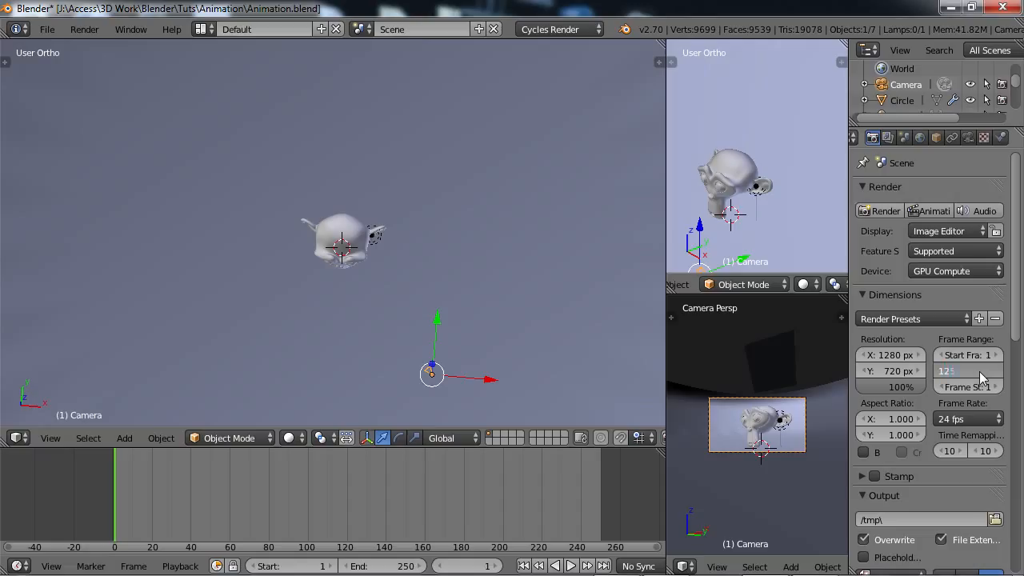
{"action": "key", "text": "Return"}
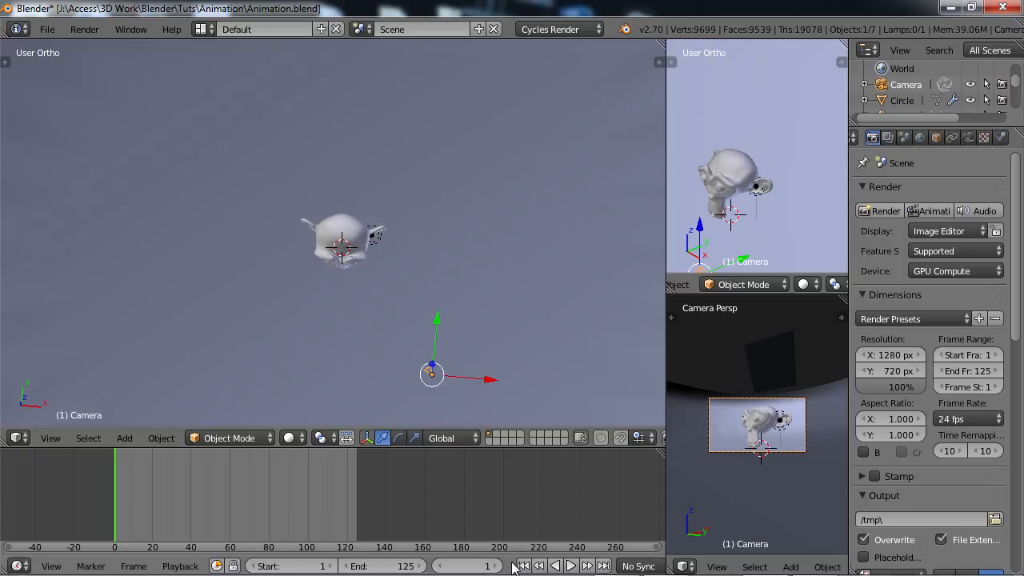
Turn on automatic keyframe insertion for the timeline.
{"action": "scroll", "coordinate": [513, 566], "scroll_direction": "right", "scroll_amount": 6}
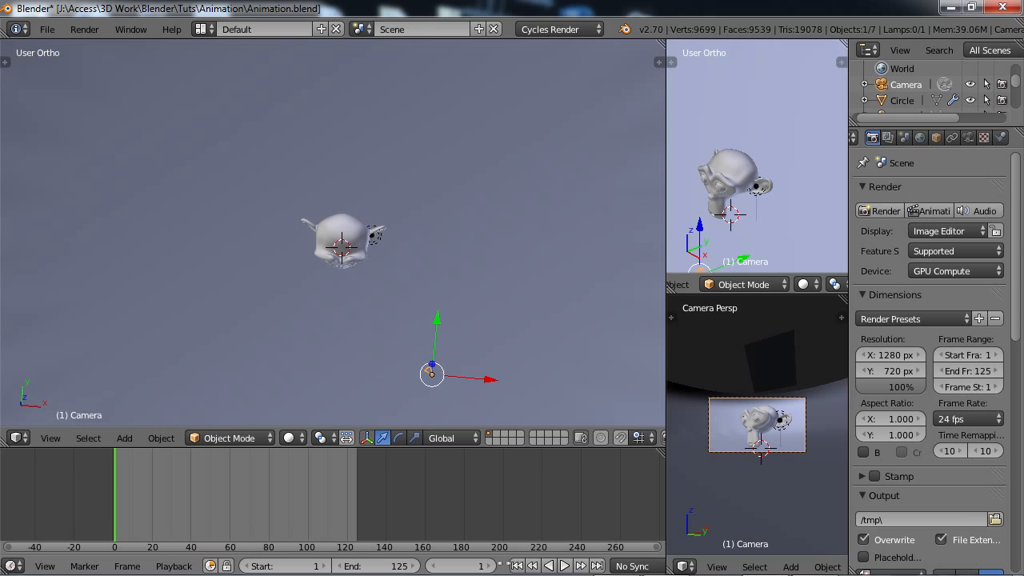
{"action": "scroll", "coordinate": [385, 561], "scroll_direction": "right", "scroll_amount": 2}
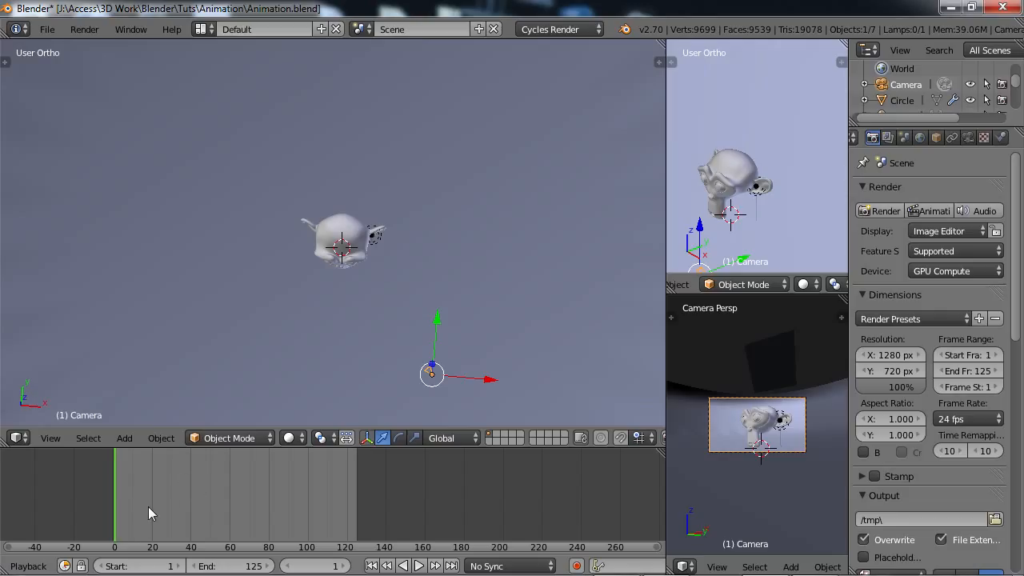
{"action": "left_click", "coordinate": [577, 566]}
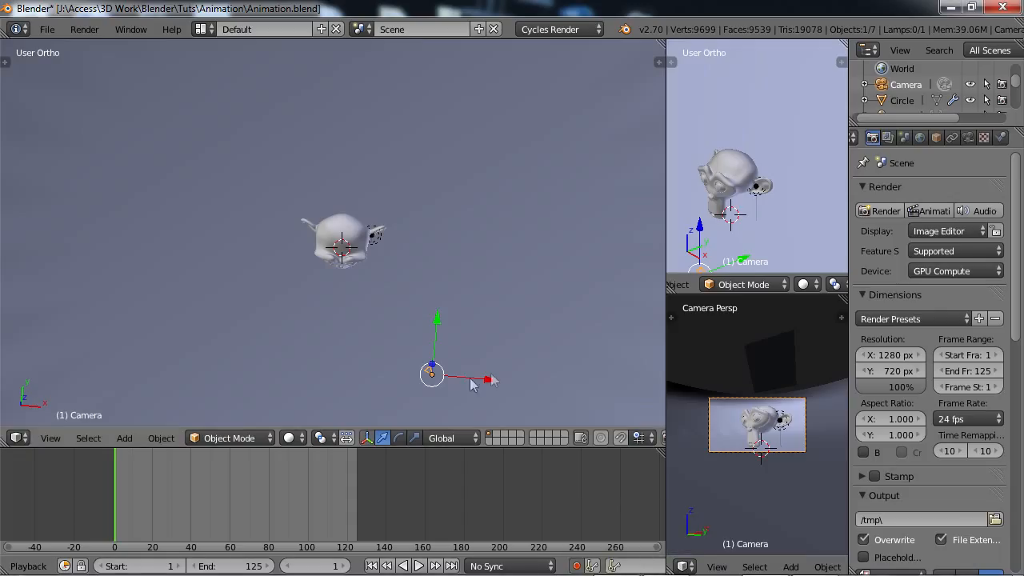
At frame 1, move the camera about 33 units along negative X and rotate it until it frames the monkey head upright.
{"action": "left_click_drag", "start_coordinate": [487, 386], "coordinate": [248, 364]}
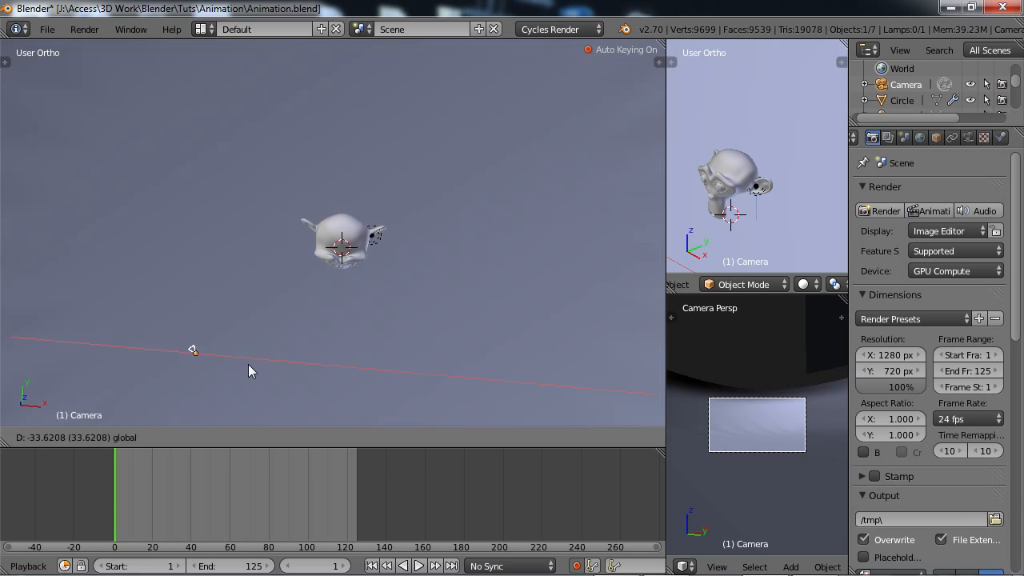
{"action": "key", "text": "r"}
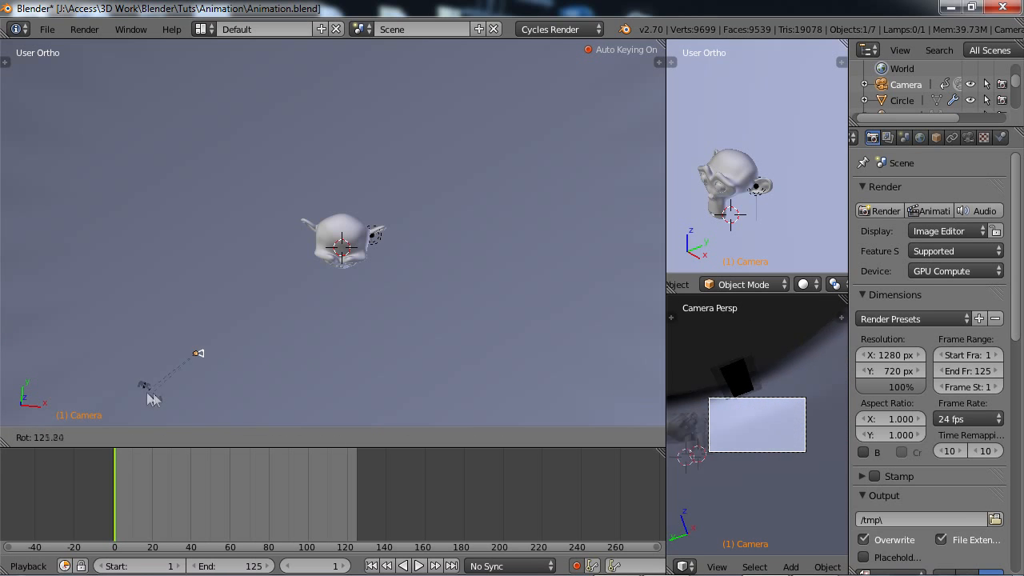
{"action": "left_click", "coordinate": [153, 392]}
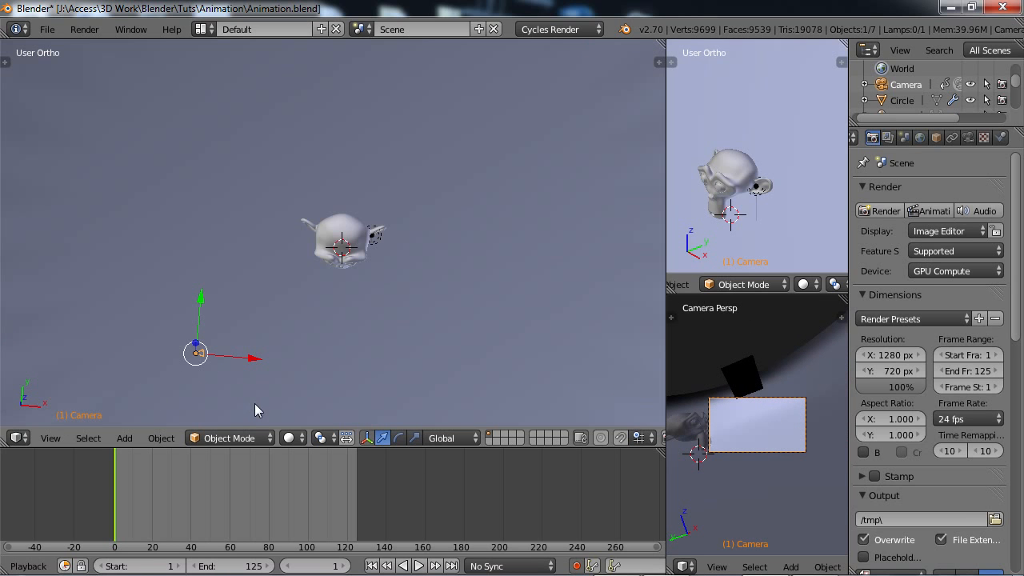
{"action": "key", "text": "r"}
{"action": "left_click", "coordinate": [275, 370]}
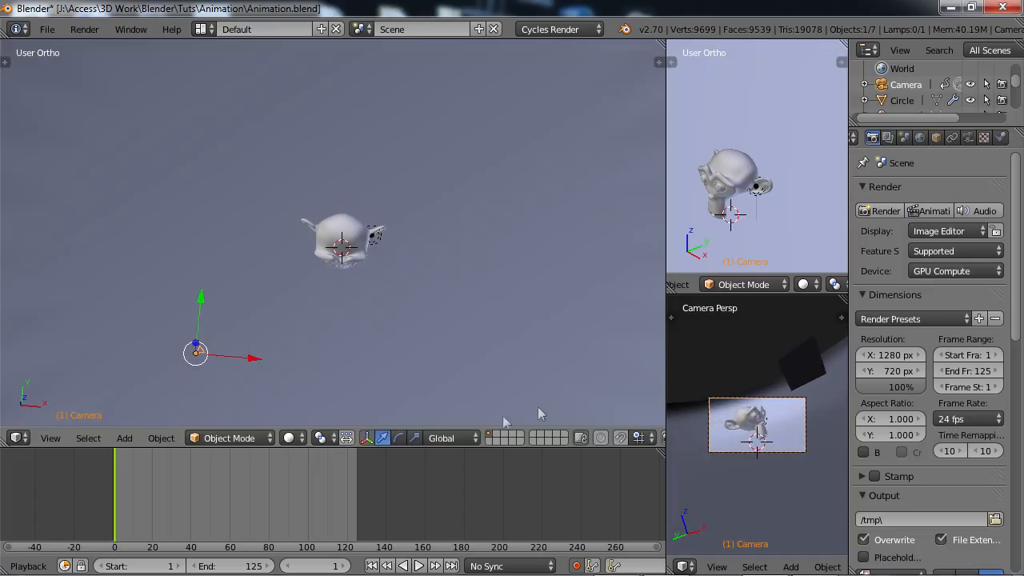
{"action": "key", "text": "r"}
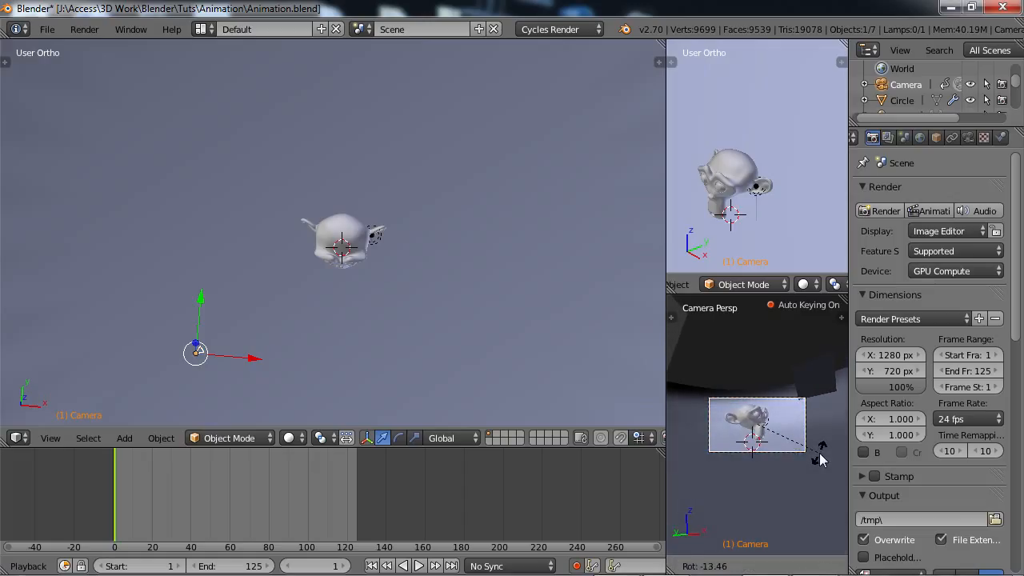
{"action": "left_click", "coordinate": [820, 459]}
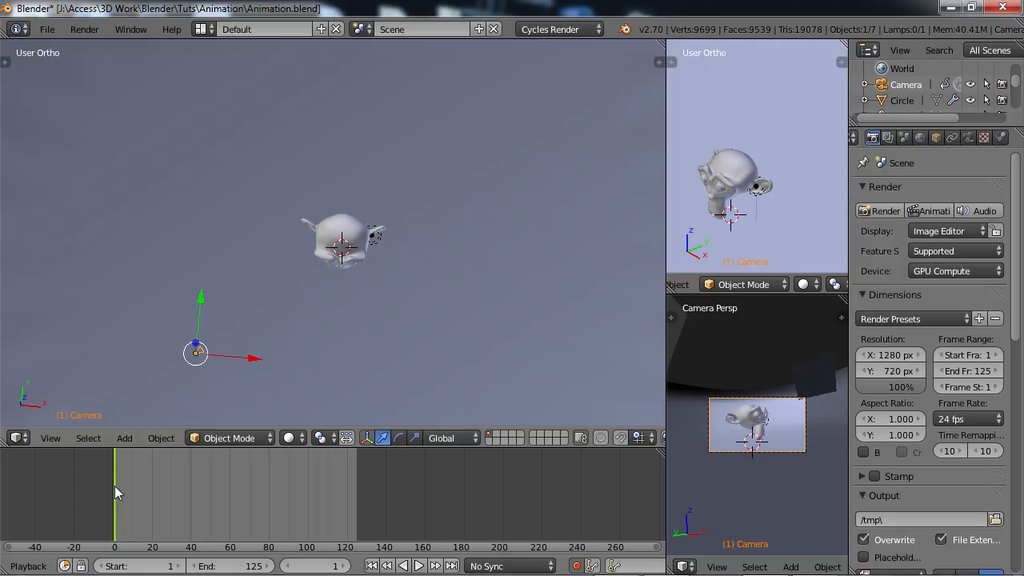
At frame 60, key the camera directly in front of the monkey head, rotated and shifted so the head sits inside the camera frame.
{"action": "left_click_drag", "start_coordinate": [114, 491], "coordinate": [134, 492]}
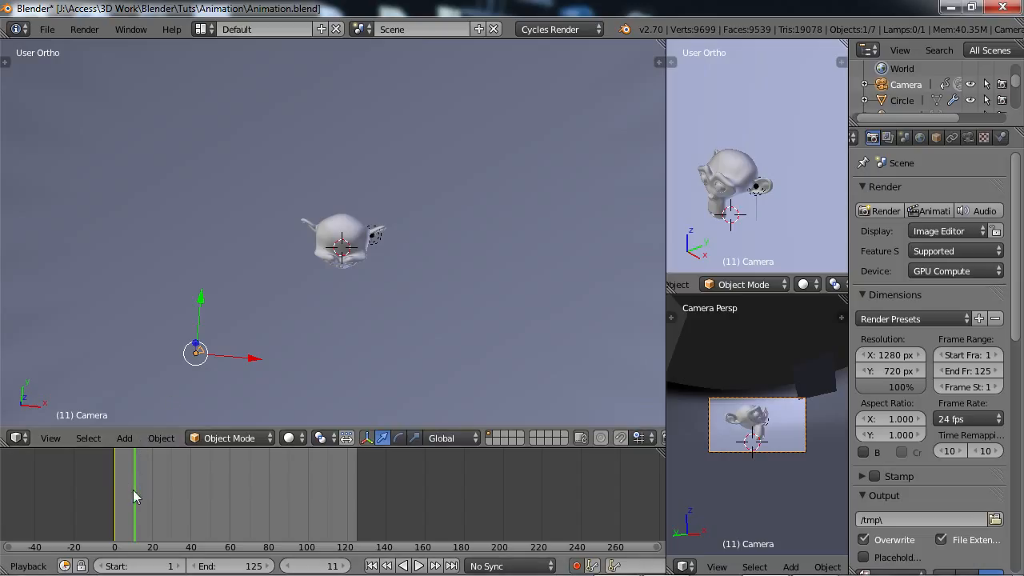
{"action": "left_click_drag", "start_coordinate": [137, 489], "coordinate": [229, 500]}
{"action": "left_click", "coordinate": [344, 565]}
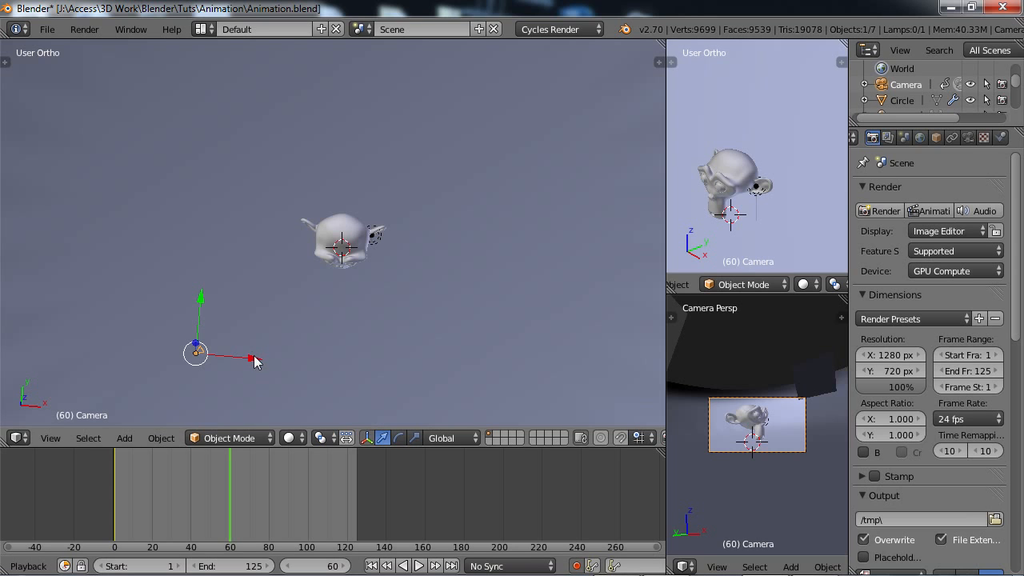
{"action": "left_click_drag", "start_coordinate": [252, 364], "coordinate": [336, 370]}
{"action": "left_click_drag", "start_coordinate": [342, 312], "coordinate": [349, 336]}
{"action": "key", "text": "r"}
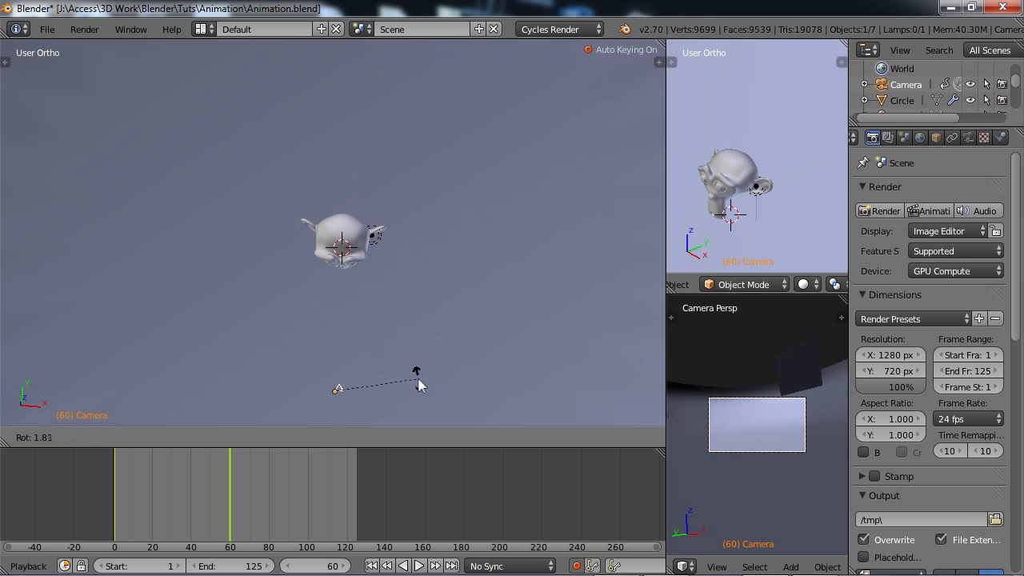
{"action": "left_click", "coordinate": [378, 335]}
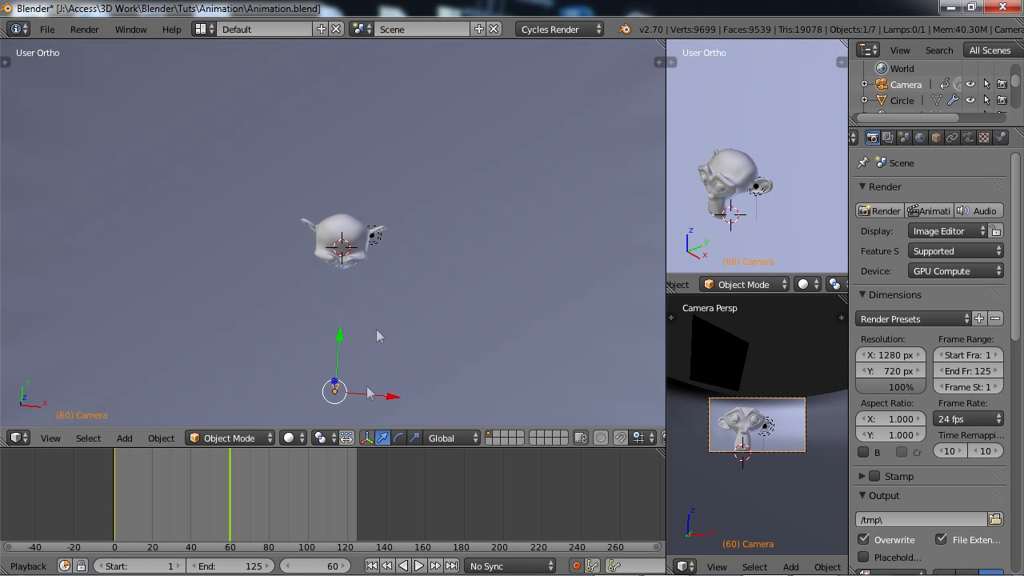
{"action": "left_click_drag", "start_coordinate": [343, 339], "coordinate": [341, 361]}
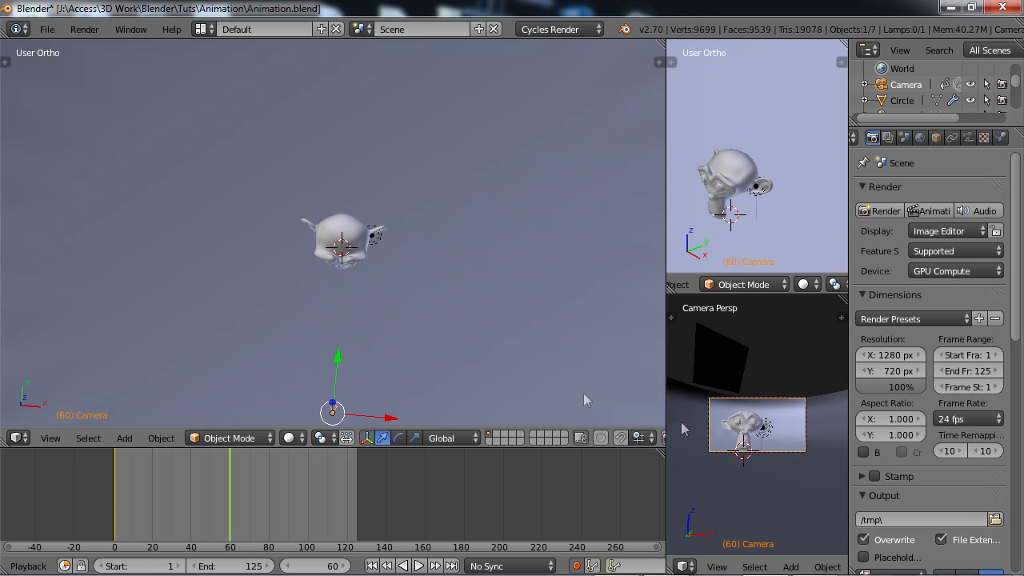
{"action": "key", "text": "g"}
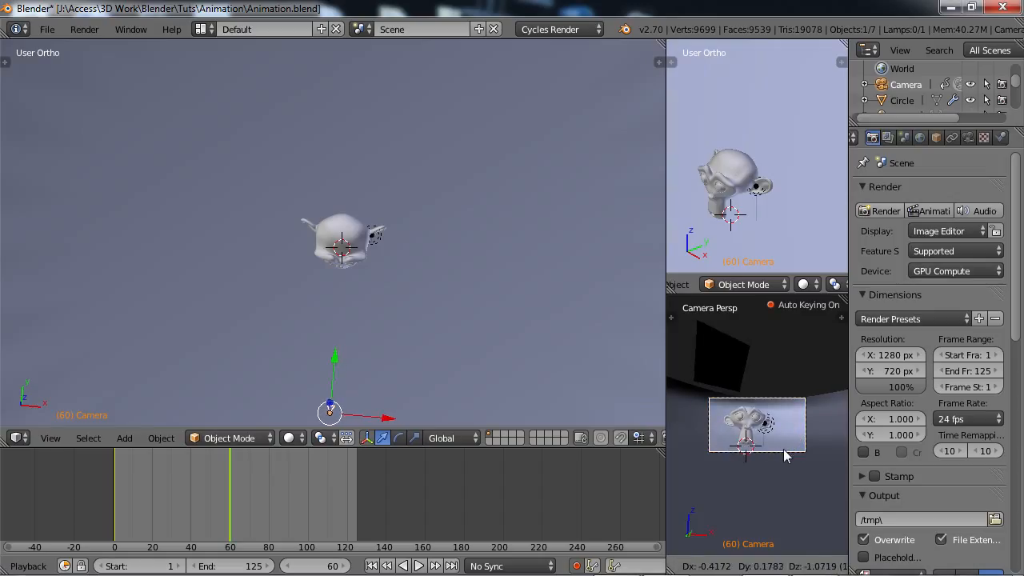
{"action": "left_click", "coordinate": [782, 455]}
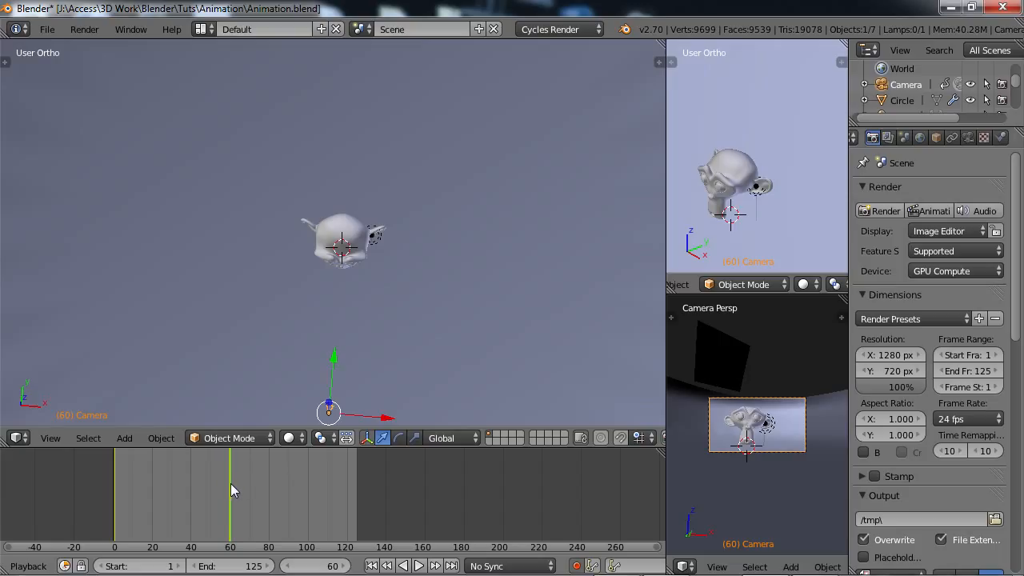
At frame 125, key the camera on the positive X side of the monkey head, rotated to face it.
{"action": "left_click_drag", "start_coordinate": [231, 483], "coordinate": [354, 484]}
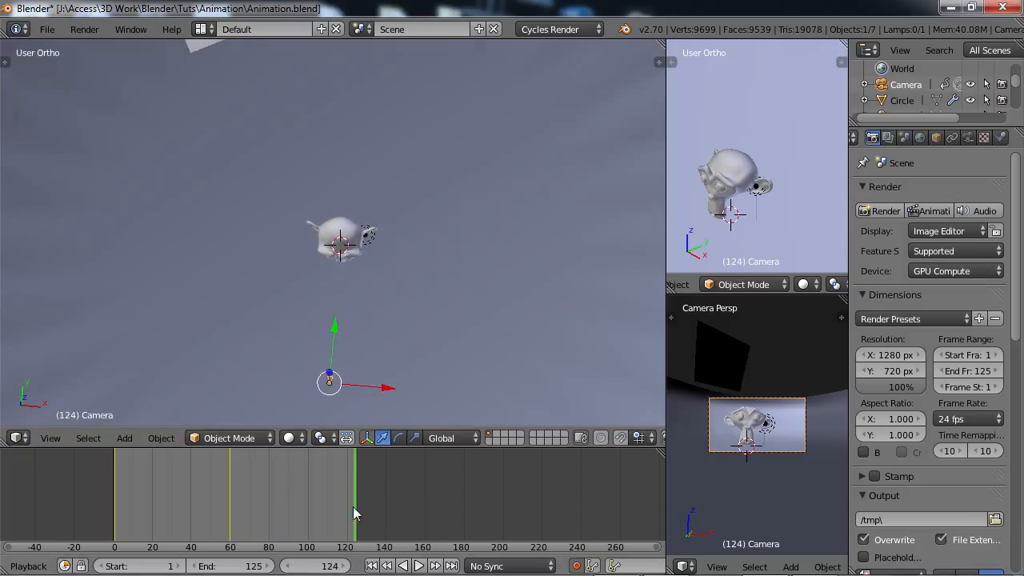
{"action": "left_click", "coordinate": [344, 565]}
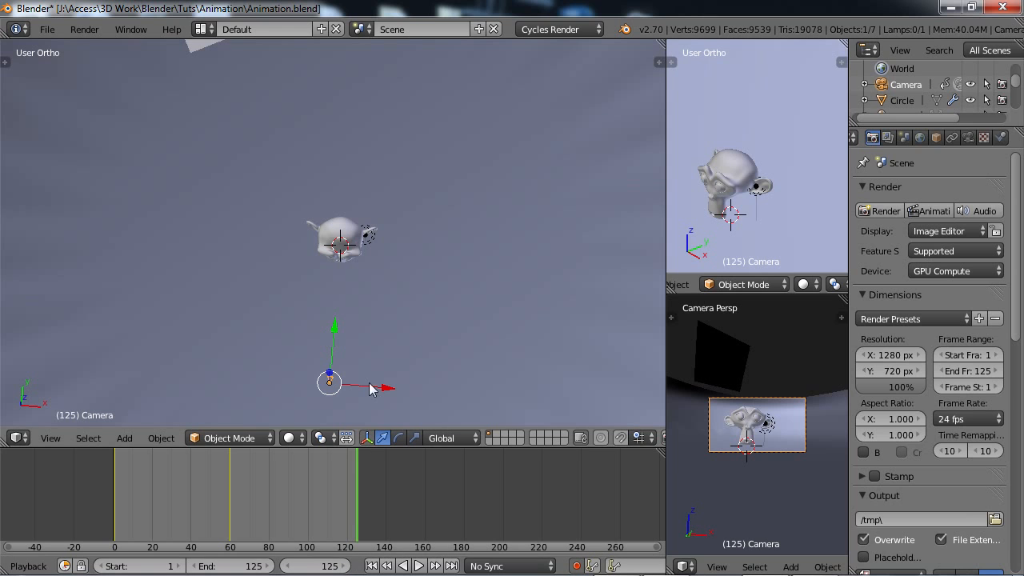
{"action": "key", "text": "g"}
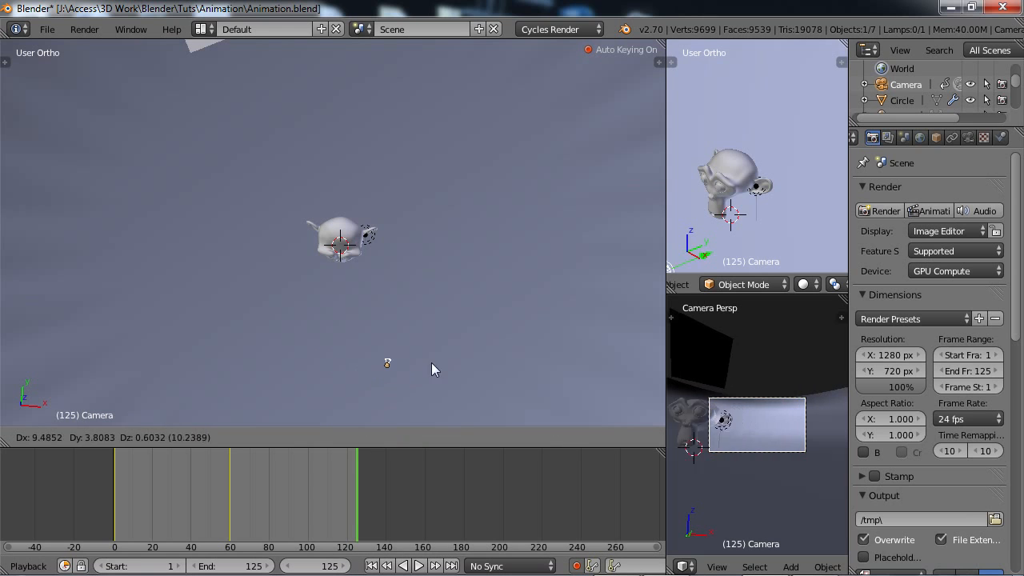
{"action": "left_click", "coordinate": [511, 307]}
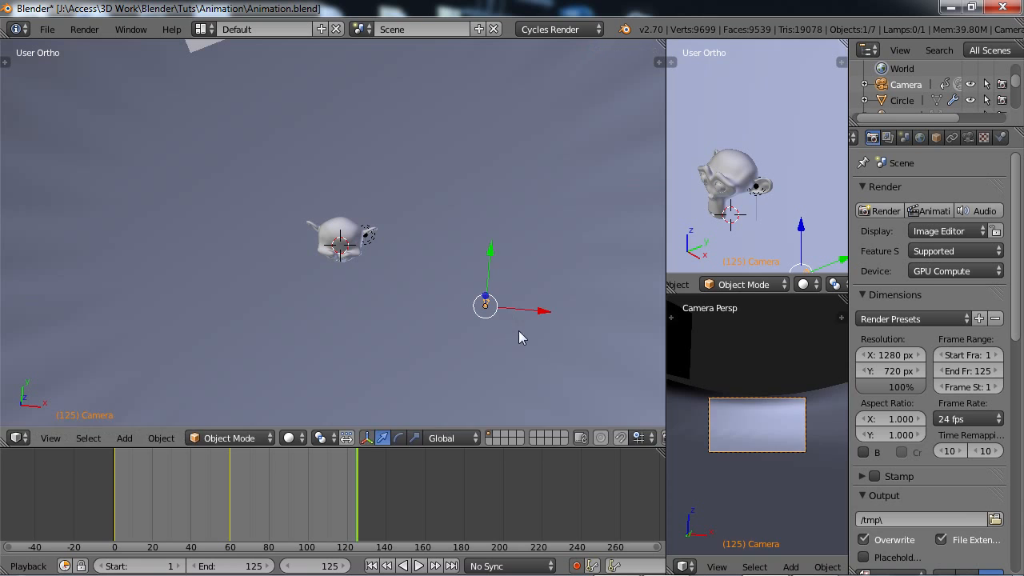
{"action": "key", "text": "r"}
{"action": "left_click", "coordinate": [560, 256]}
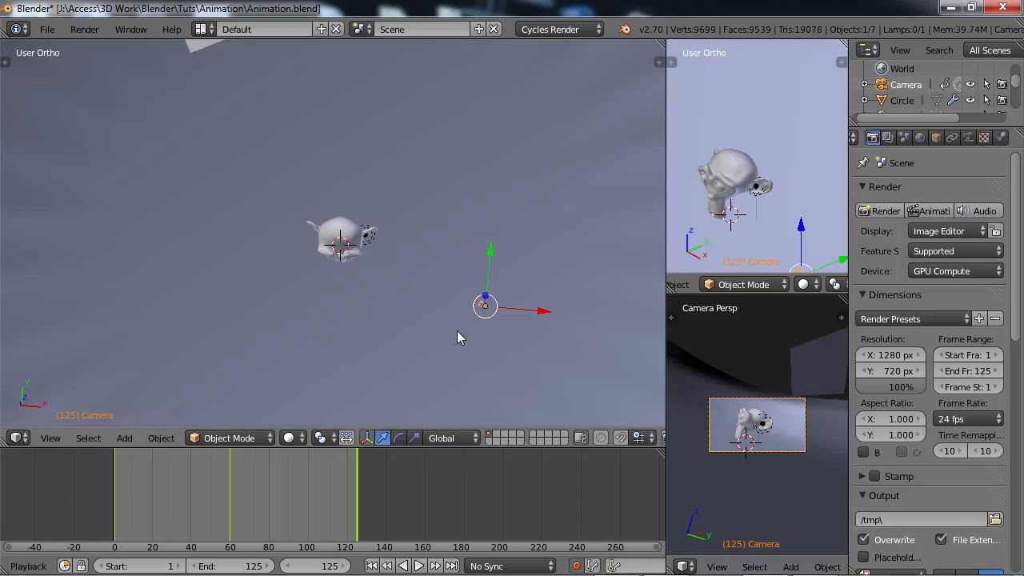
{"action": "left_click", "coordinate": [358, 494]}
{"action": "left_click", "coordinate": [356, 494]}
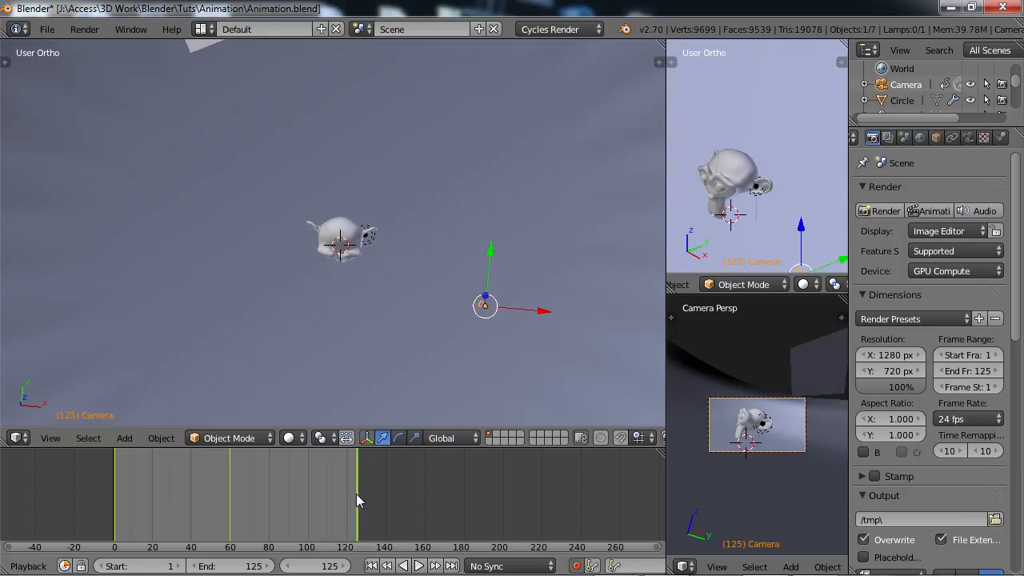
Turn off automatic keyframe insertion and play the camera animation from the first frame.
{"action": "left_click", "coordinate": [579, 565]}
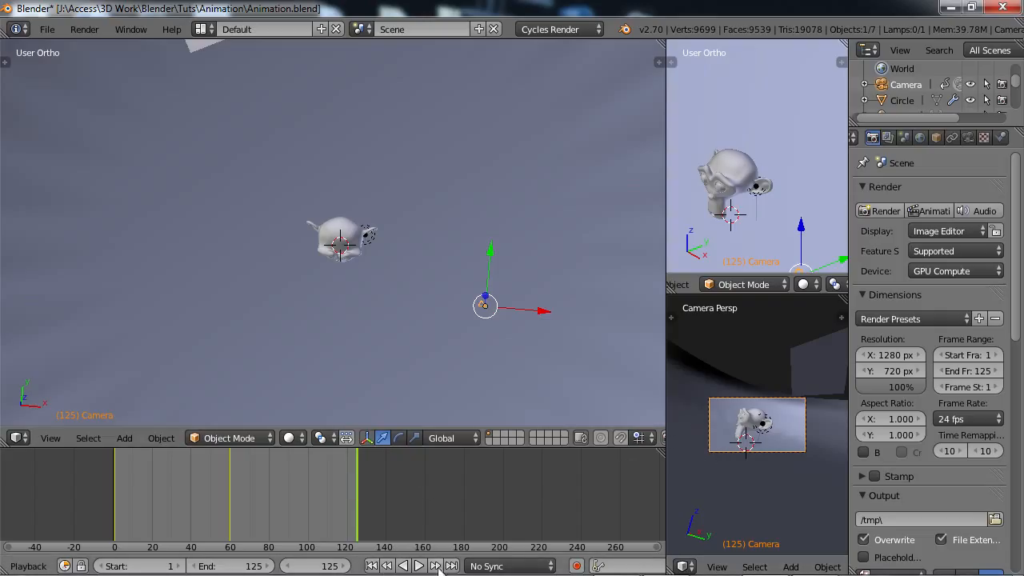
{"action": "left_click", "coordinate": [372, 566]}
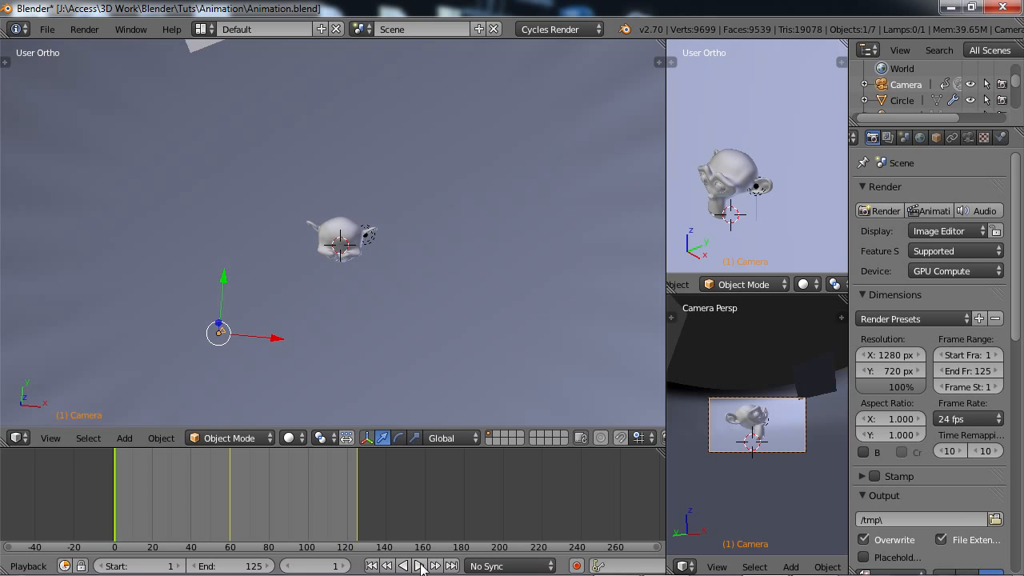
{"action": "left_click", "coordinate": [420, 566]}
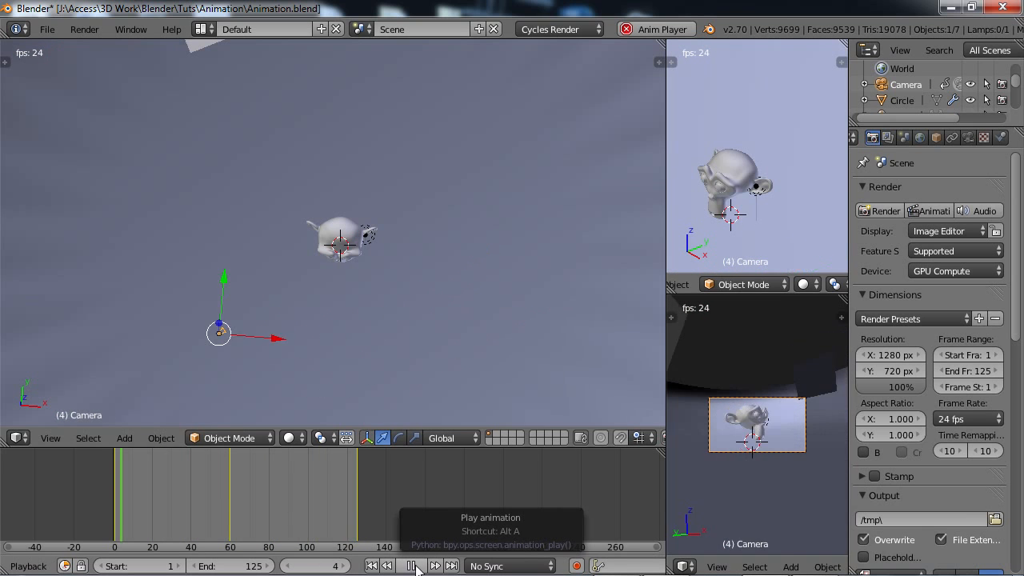
Stop the playback and inspect the camera's transform values at the frame 1 and frame 60 keyframes.
{"action": "key", "text": "alt+a"}
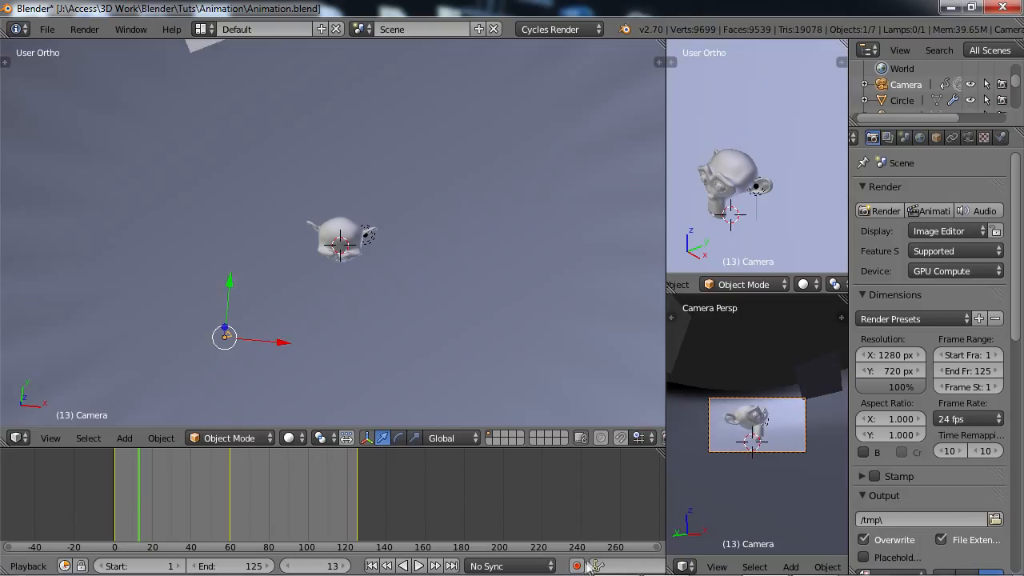
{"action": "left_click", "coordinate": [371, 565]}
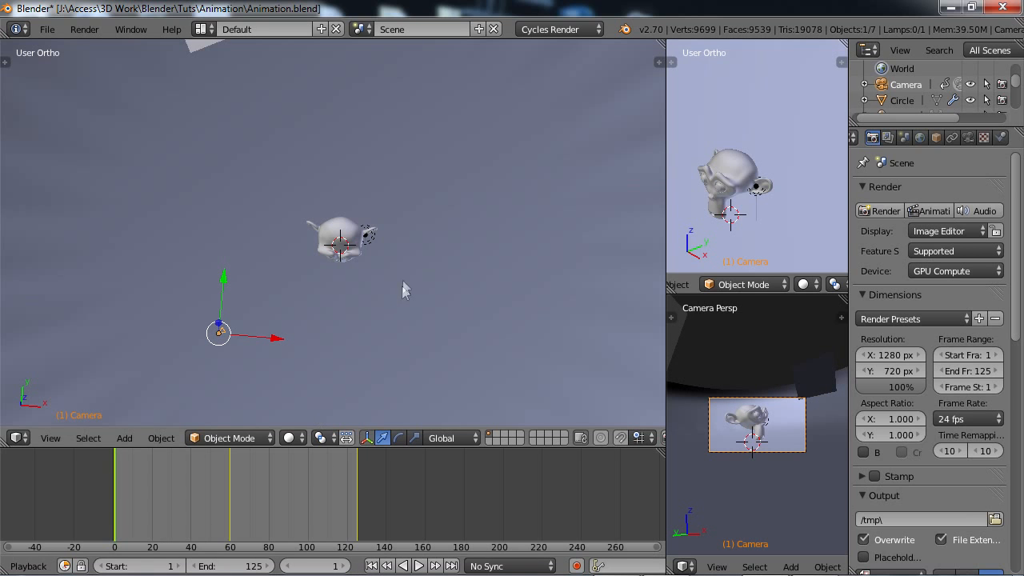
{"action": "key", "text": "n"}
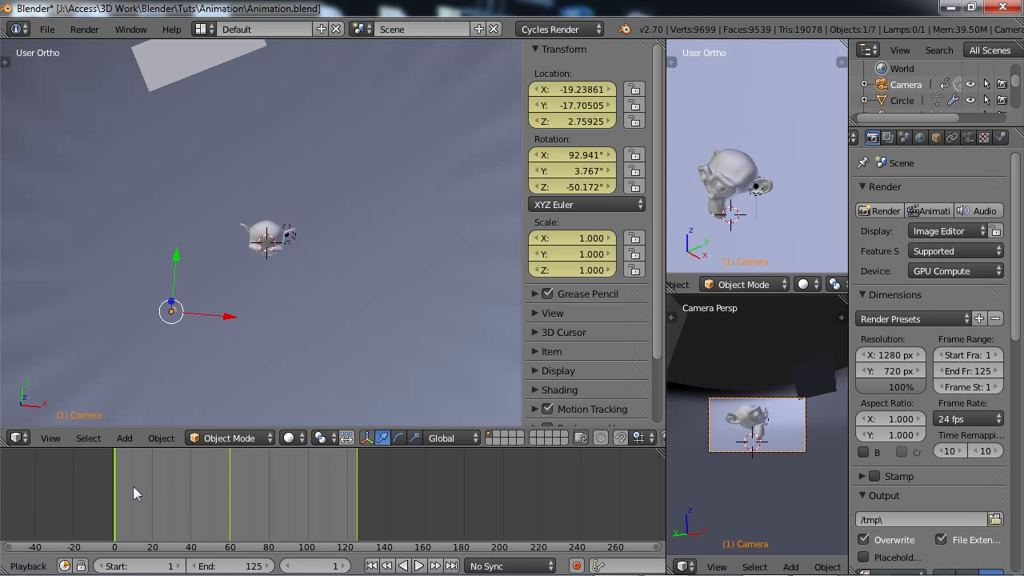
{"action": "left_click", "coordinate": [435, 565]}
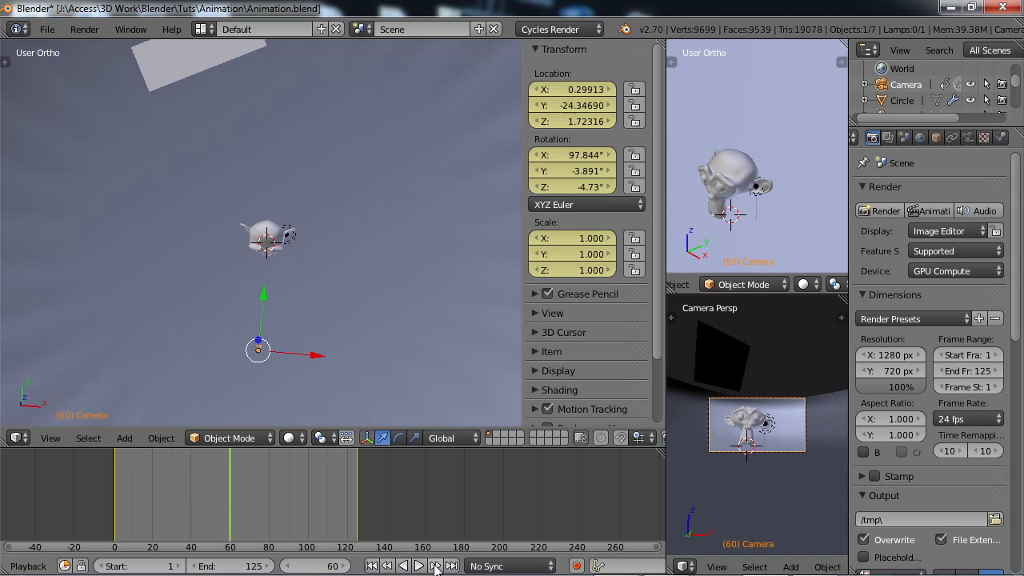
{"action": "left_click", "coordinate": [371, 566]}
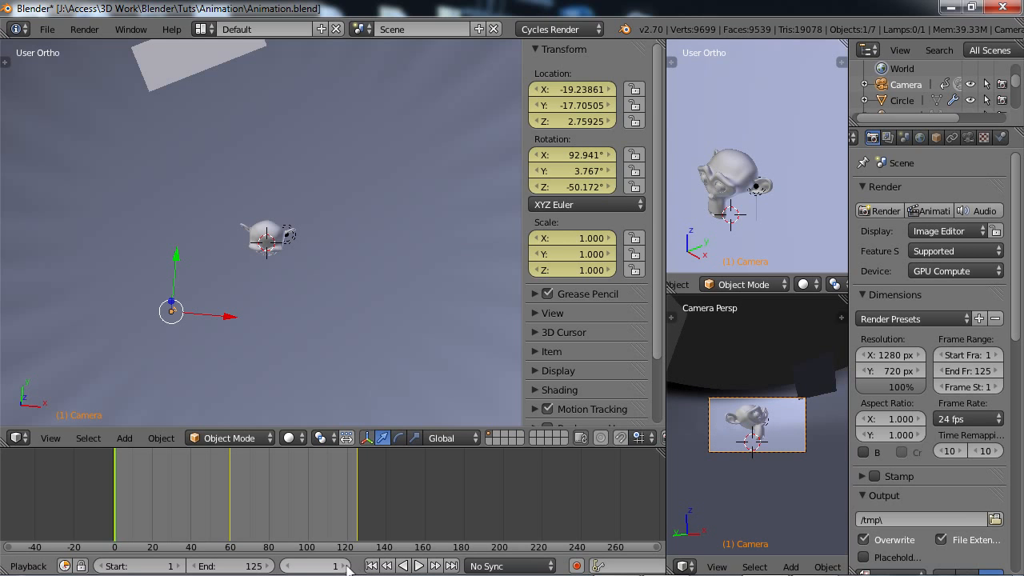
{"action": "left_click", "coordinate": [346, 566]}
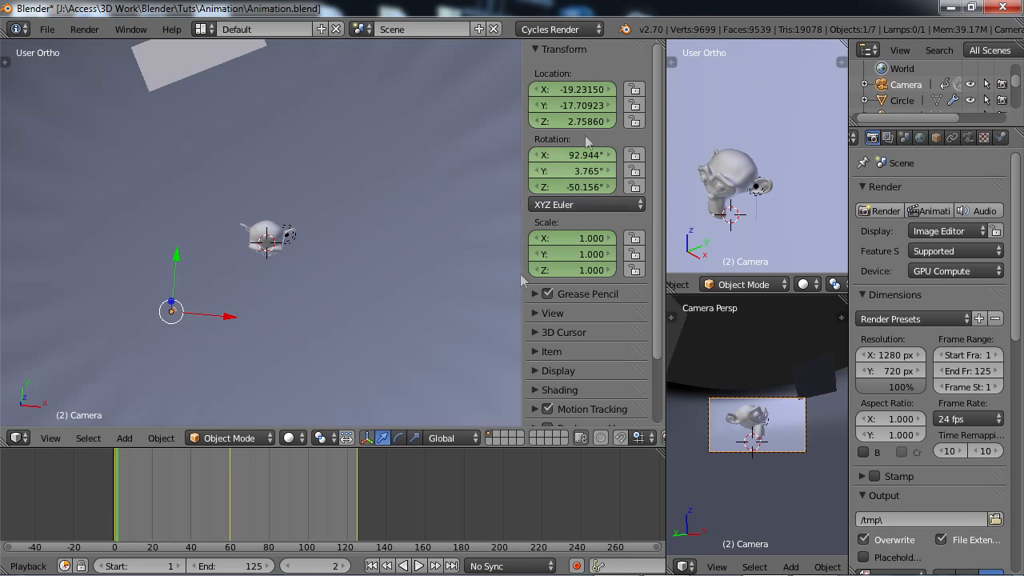
{"action": "left_click", "coordinate": [291, 567]}
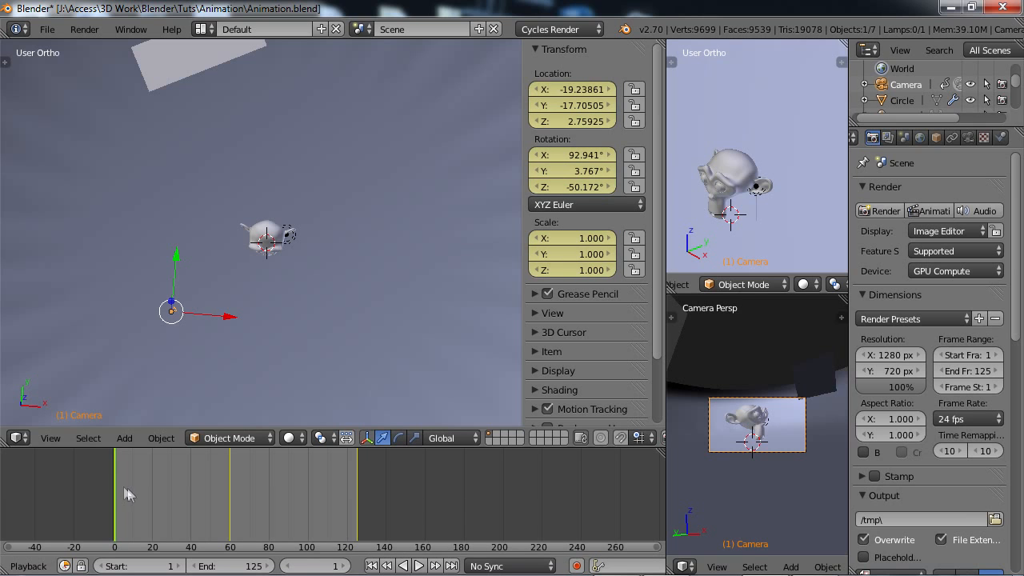
Insert a Location keyframe for the camera at frame 20.
{"action": "left_click_drag", "start_coordinate": [119, 490], "coordinate": [152, 494]}
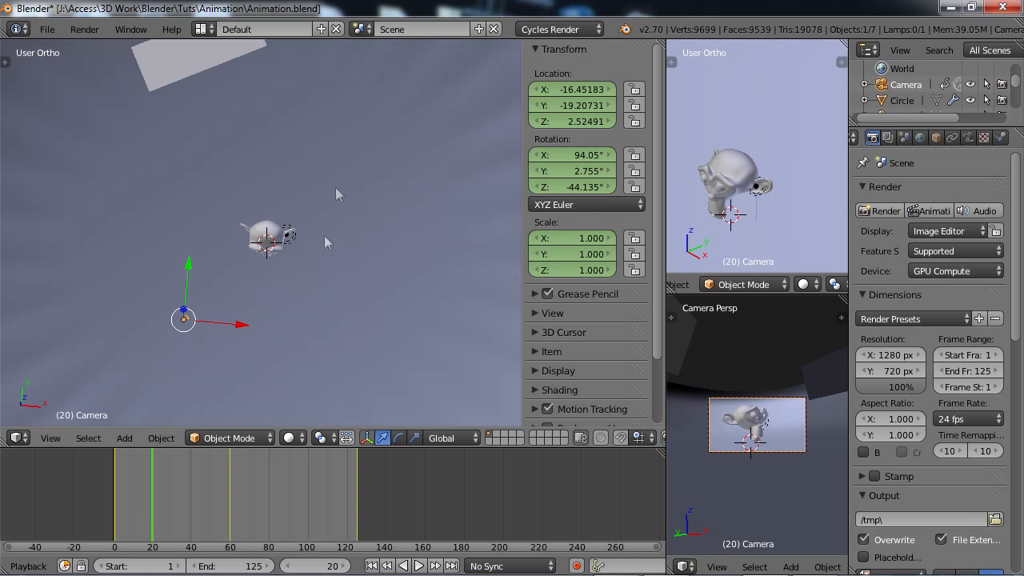
{"action": "right_click", "coordinate": [572, 91]}
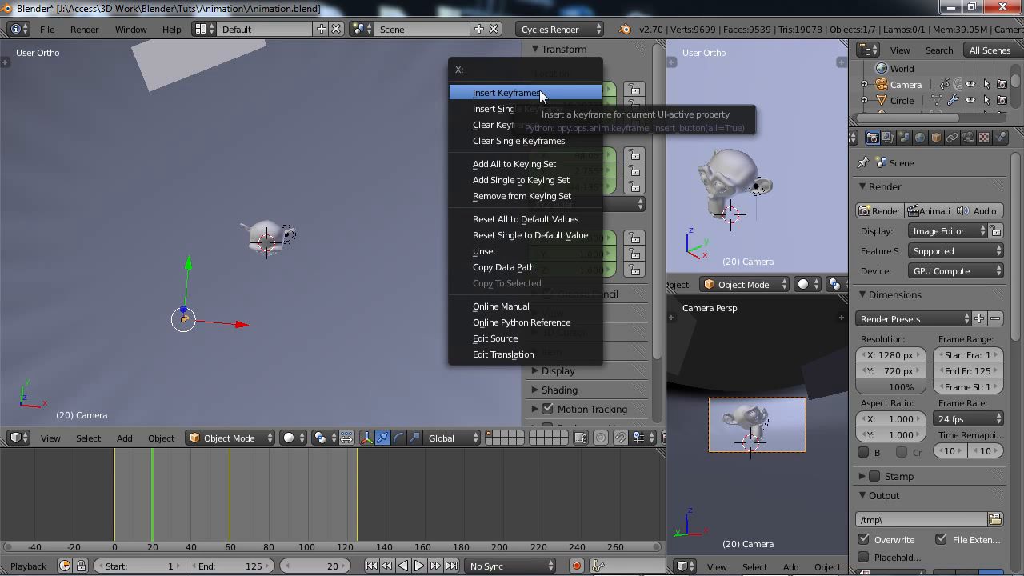
{"action": "left_click", "coordinate": [614, 53]}
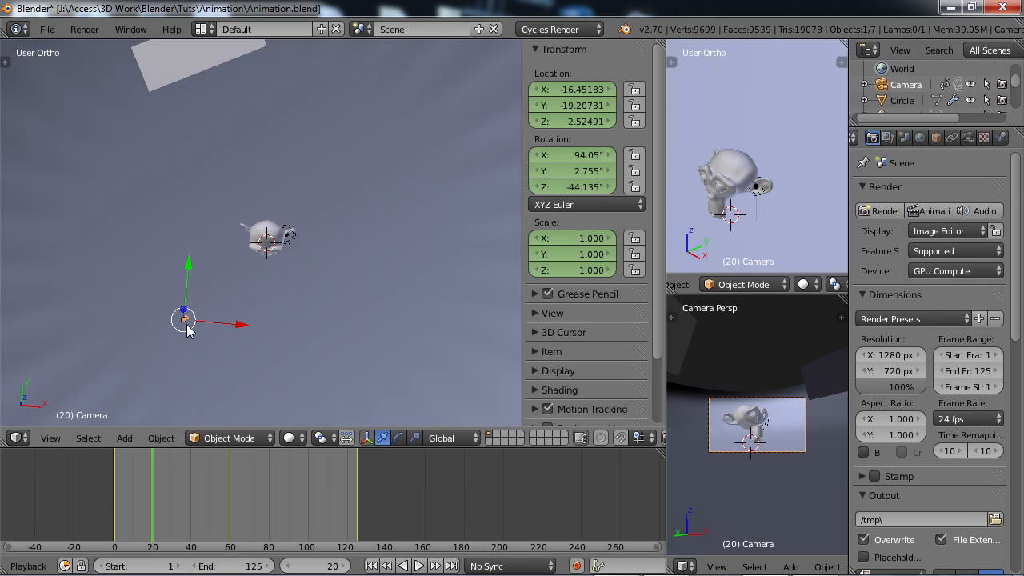
{"action": "key", "text": "i"}
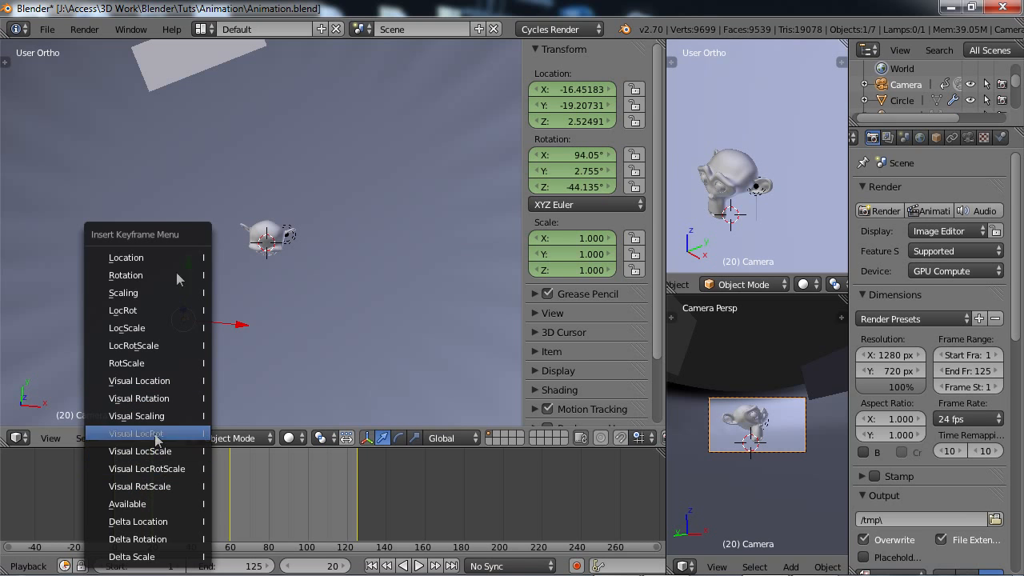
{"action": "key", "text": "Escape"}
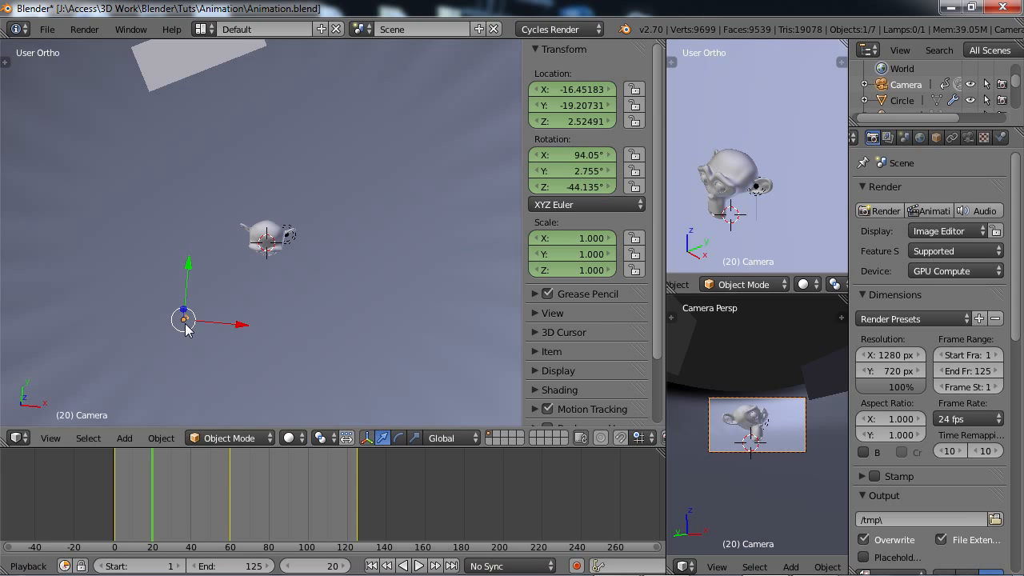
{"action": "key", "text": "i"}
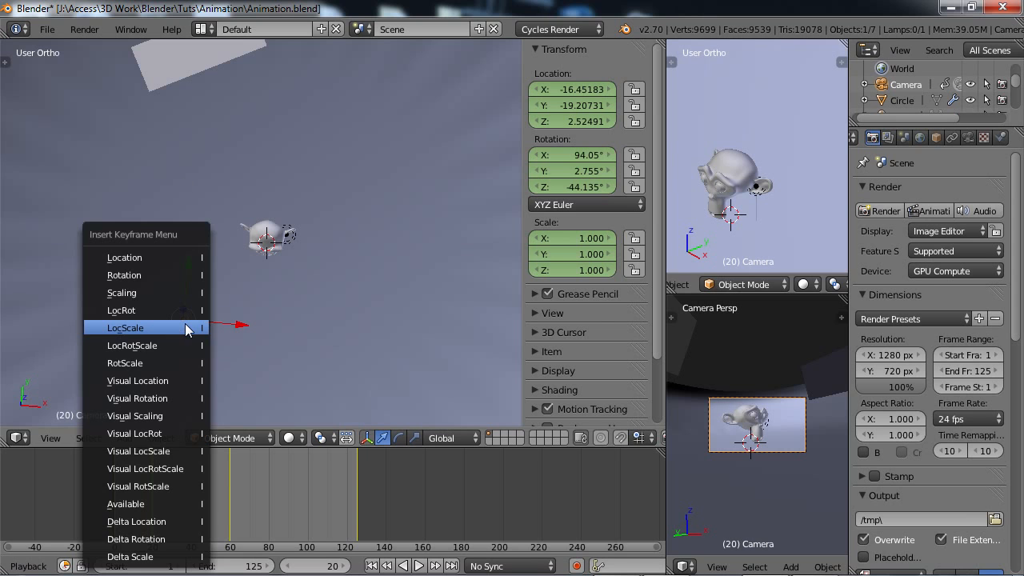
{"action": "left_click", "coordinate": [162, 256]}
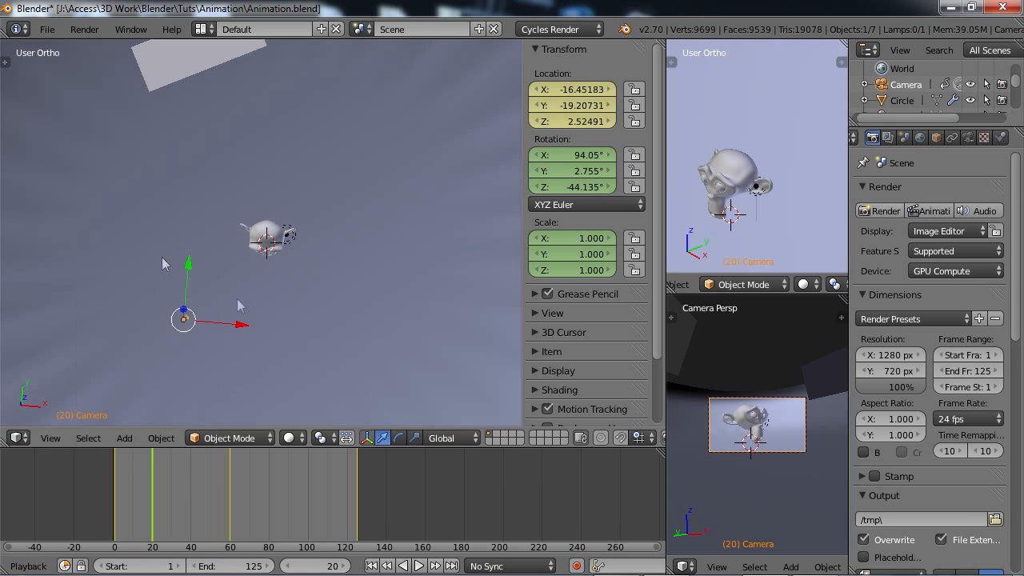
Delete the camera's keyframe at frame 20 and hide the transform properties.
{"action": "left_click", "coordinate": [155, 485]}
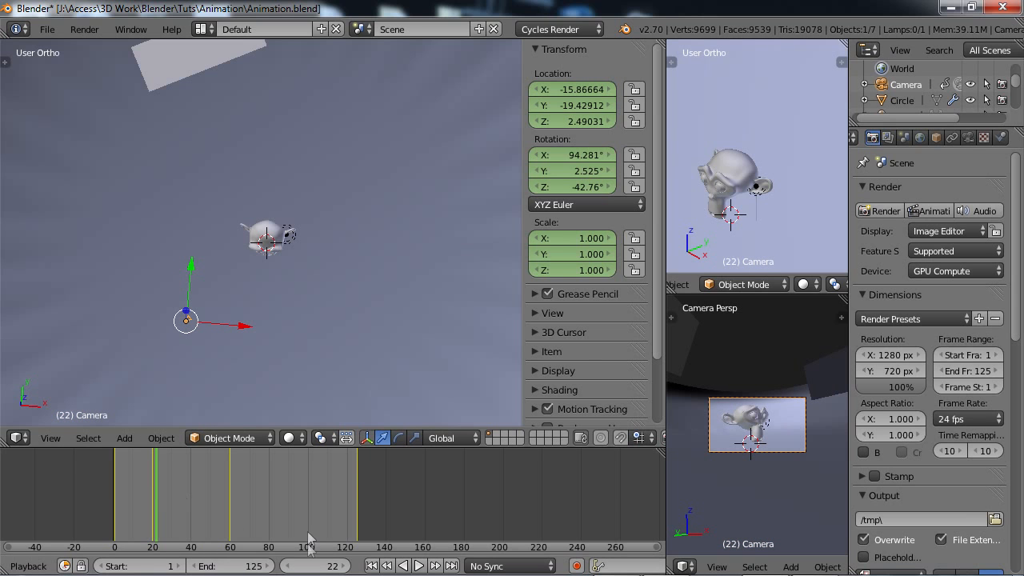
{"action": "left_click", "coordinate": [290, 566]}
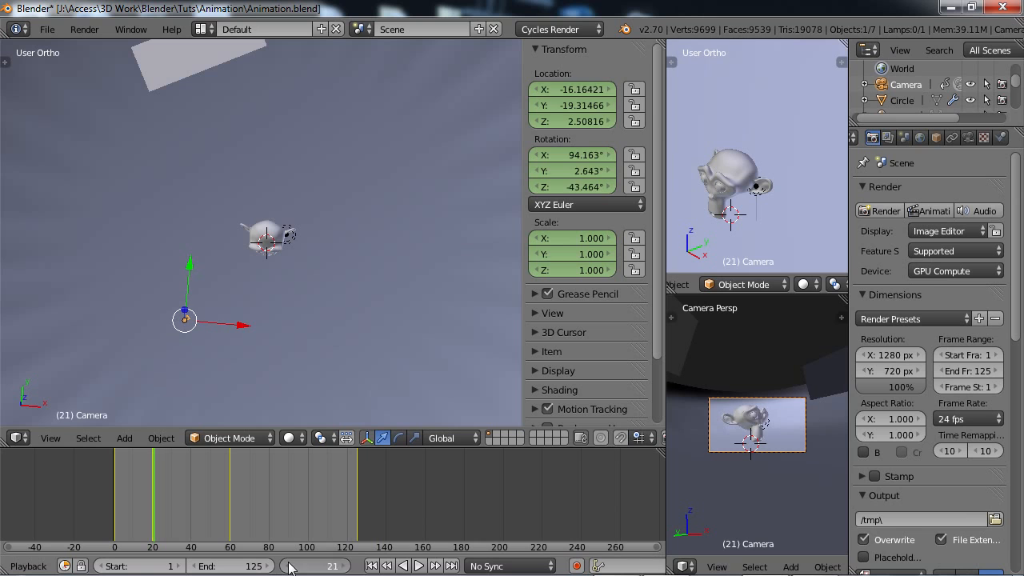
{"action": "left_click", "coordinate": [289, 566]}
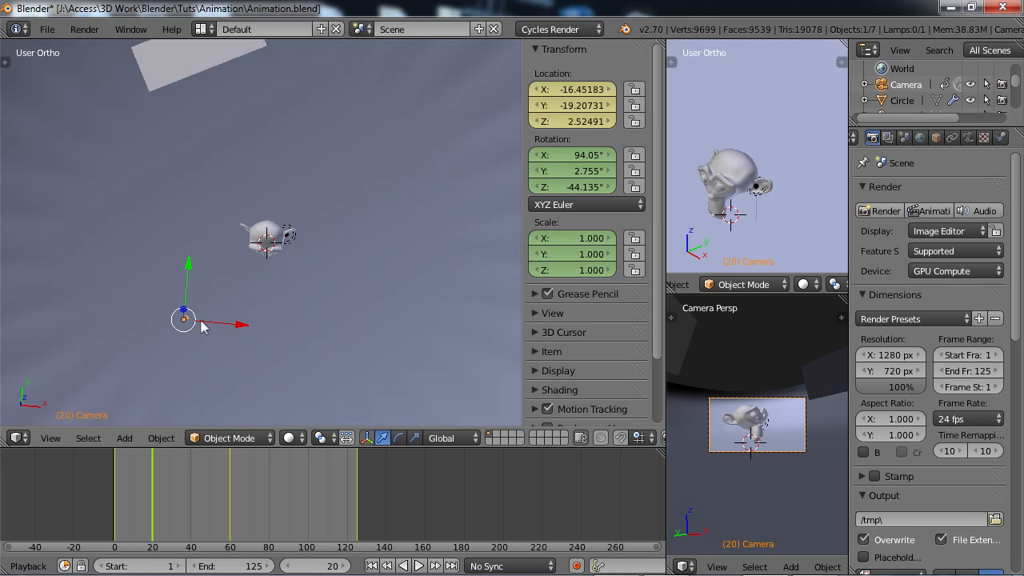
{"action": "right_click", "coordinate": [565, 88]}
{"action": "key", "text": "alt+i"}
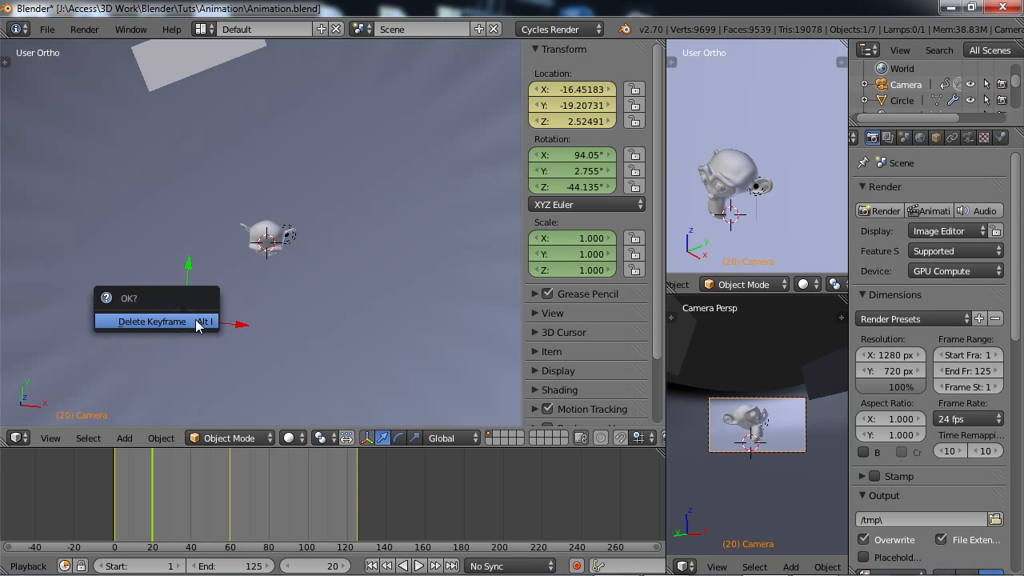
{"action": "left_click", "coordinate": [150, 322]}
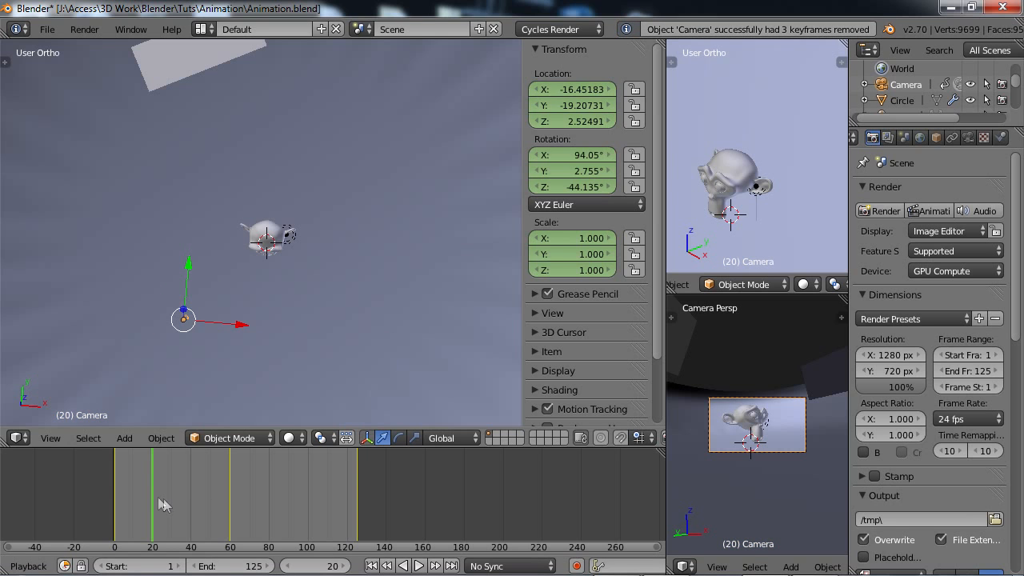
{"action": "left_click_drag", "start_coordinate": [158, 499], "coordinate": [163, 506]}
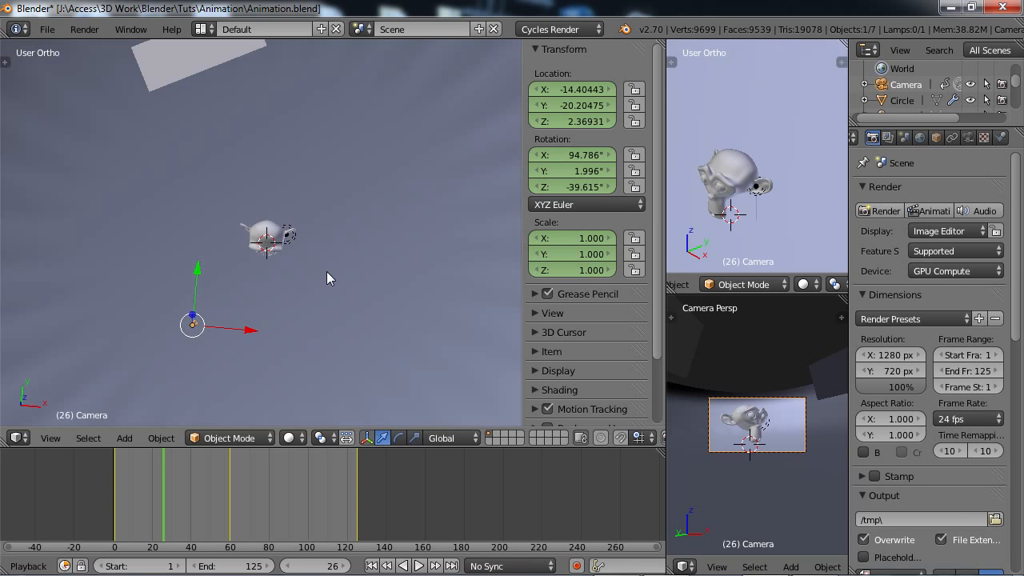
{"action": "key", "text": "n"}
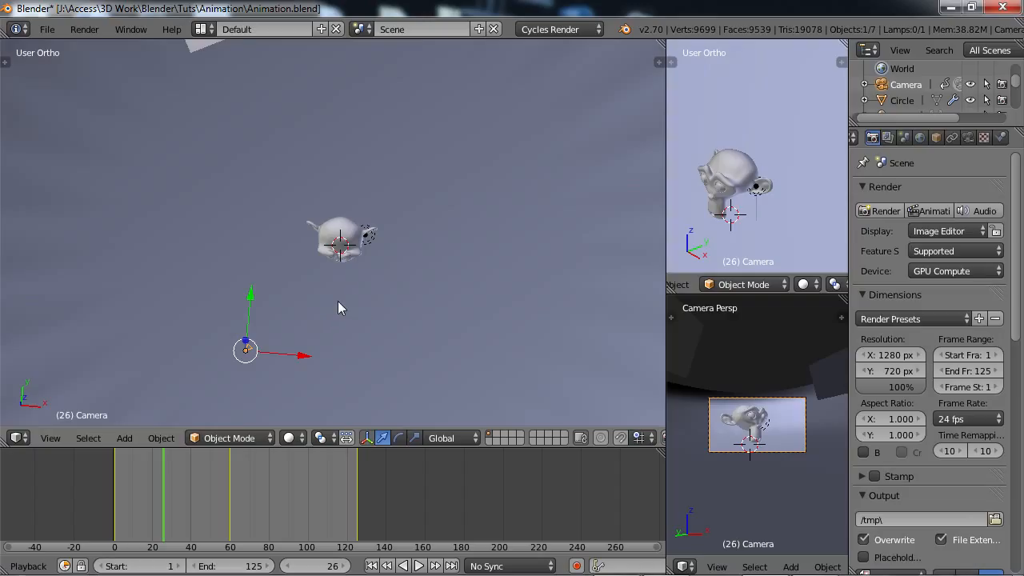
Select the large light plane in front of the monkey head and show its KeyLight material settings.
{"action": "middle_click_drag", "start_coordinate": [339, 311], "coordinate": [339, 320]}
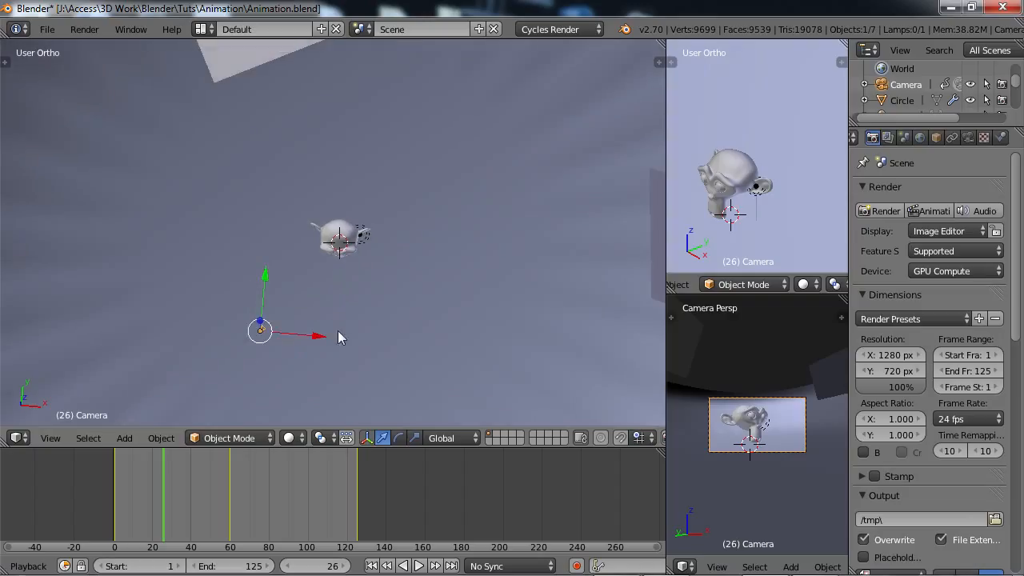
{"action": "middle_click_drag", "start_coordinate": [309, 142], "coordinate": [320, 304]}
{"action": "right_click", "coordinate": [252, 396]}
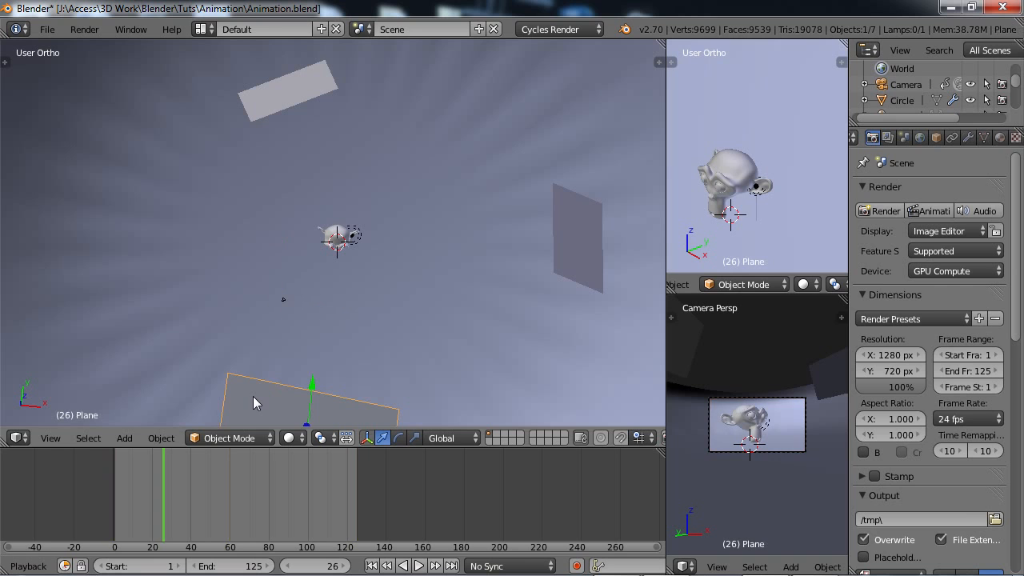
{"action": "middle_click_drag", "start_coordinate": [282, 346], "coordinate": [240, 366]}
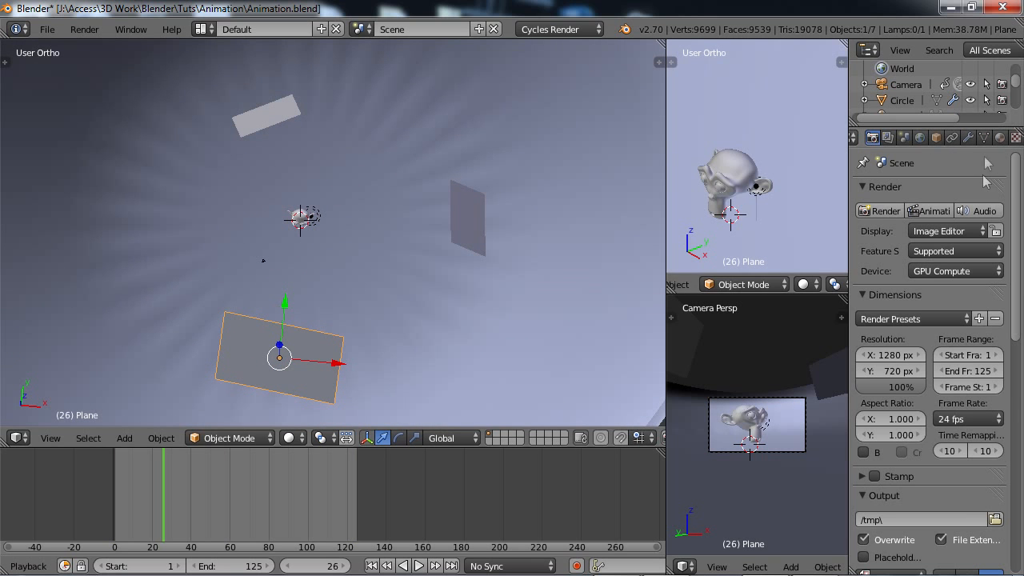
{"action": "left_click", "coordinate": [1000, 138]}
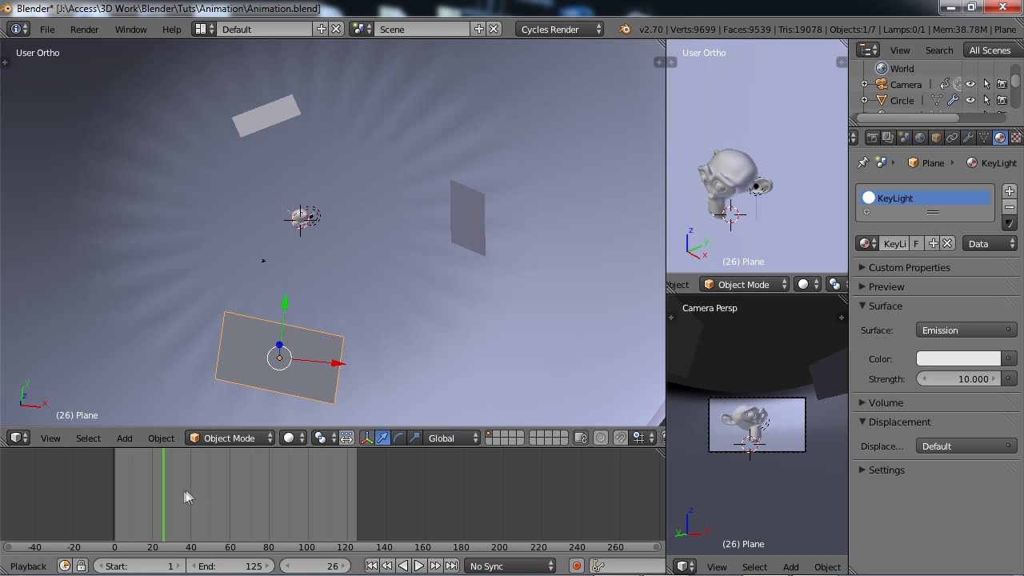
At frame 6, set the KeyLight emission strength to 0 and restore it to 10.
{"action": "left_click_drag", "start_coordinate": [164, 492], "coordinate": [124, 493]}
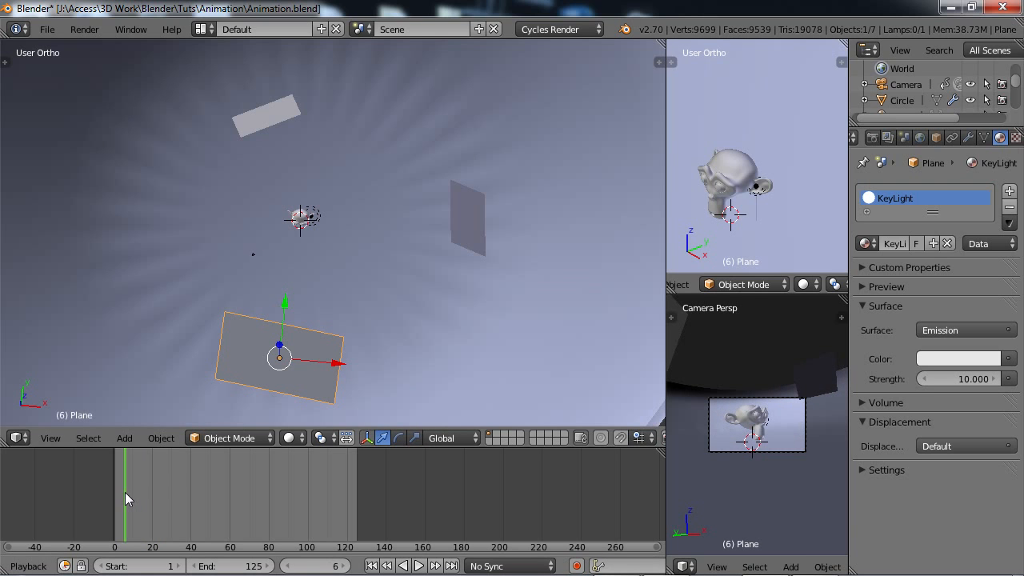
{"action": "left_click", "coordinate": [963, 378]}
{"action": "key", "text": "Return"}
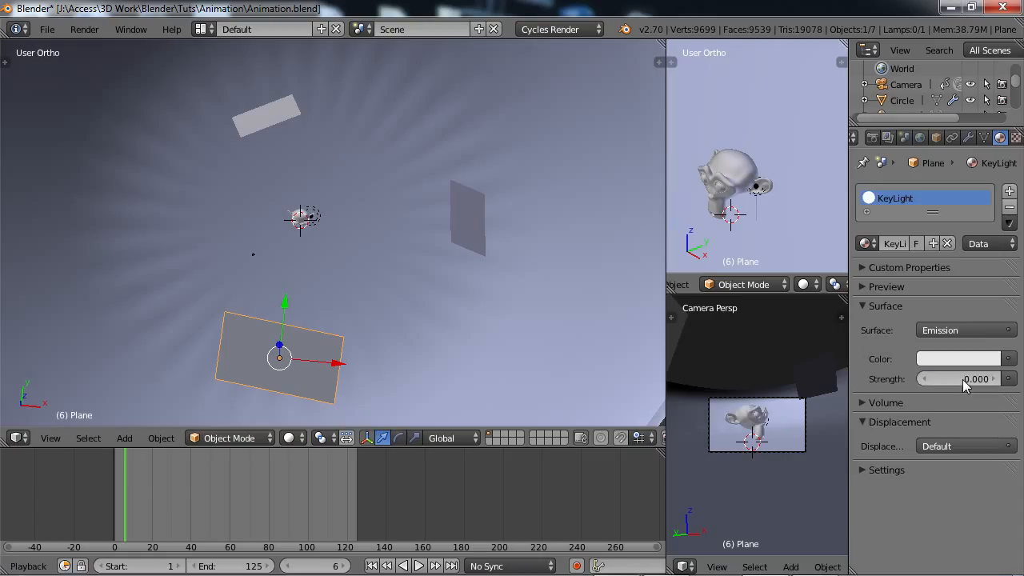
{"action": "right_click", "coordinate": [962, 379]}
{"action": "type", "text": "10"}
{"action": "key", "text": "Return"}
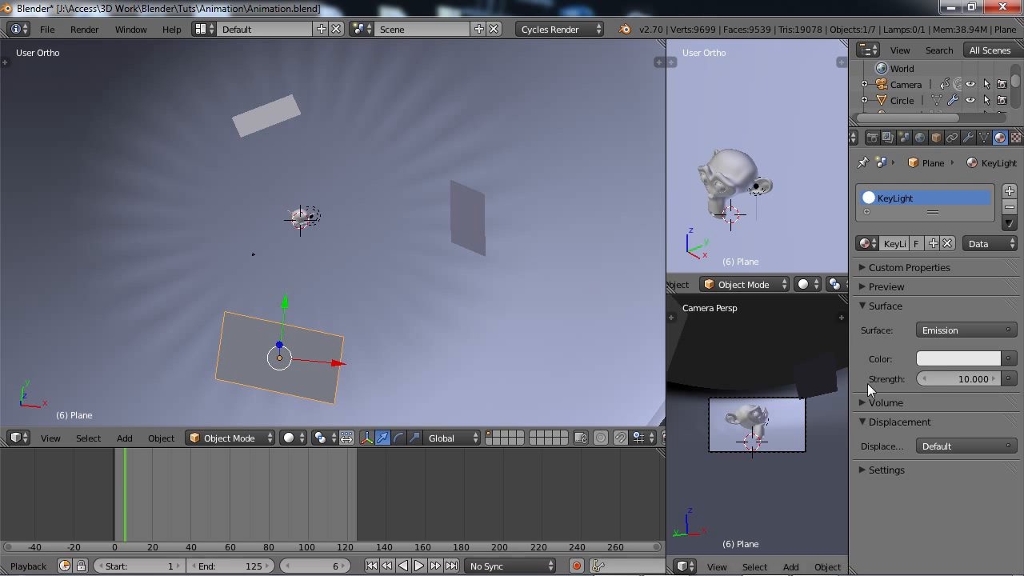
Scrub the timeline to frame 89 and back to the opening frames, stopping at frame 3.
{"action": "left_click_drag", "start_coordinate": [127, 484], "coordinate": [286, 496]}
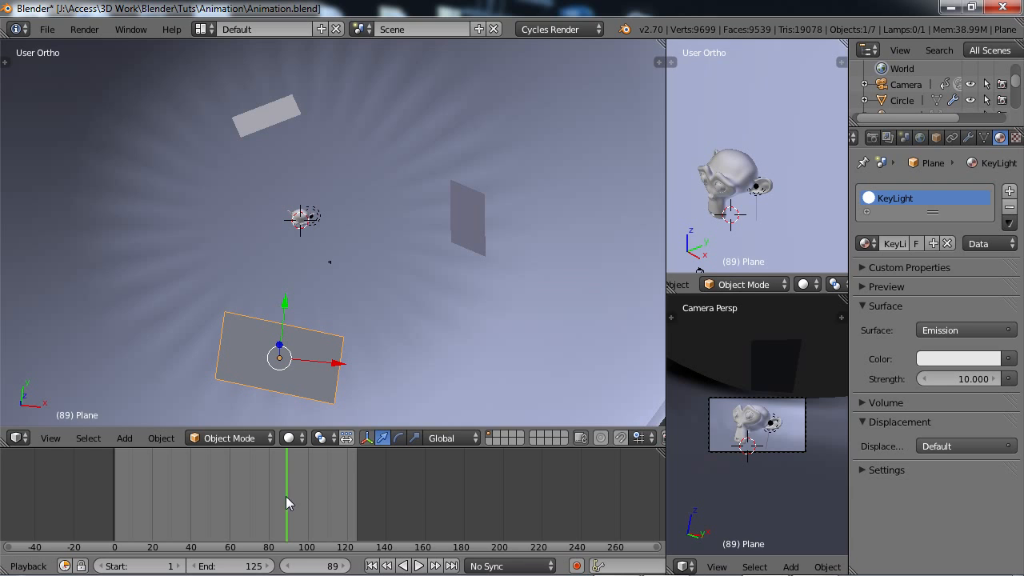
{"action": "left_click_drag", "start_coordinate": [285, 496], "coordinate": [122, 499]}
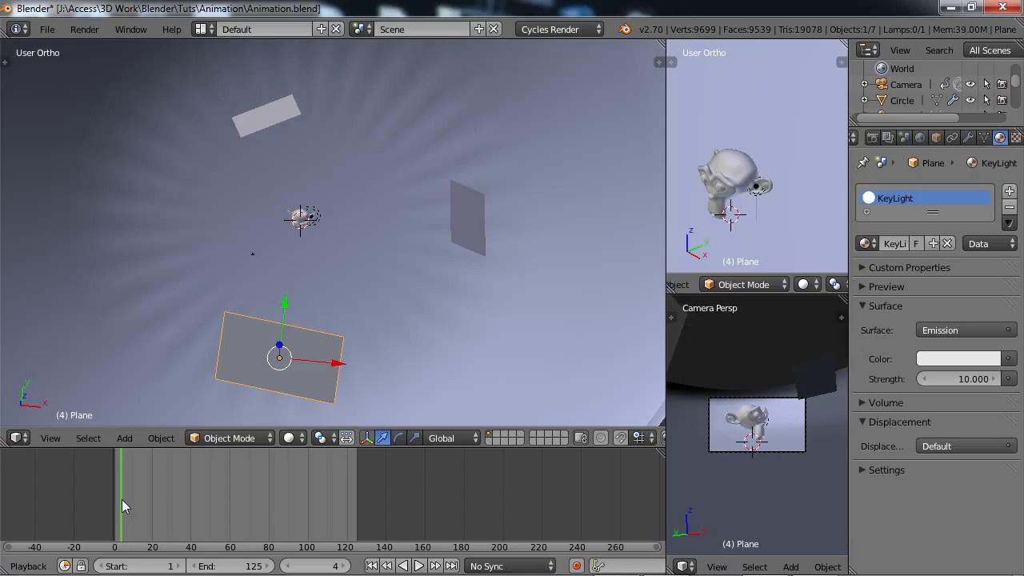
{"action": "left_click", "coordinate": [346, 566]}
{"action": "left_click", "coordinate": [345, 566]}
{"action": "left_click", "coordinate": [345, 565]}
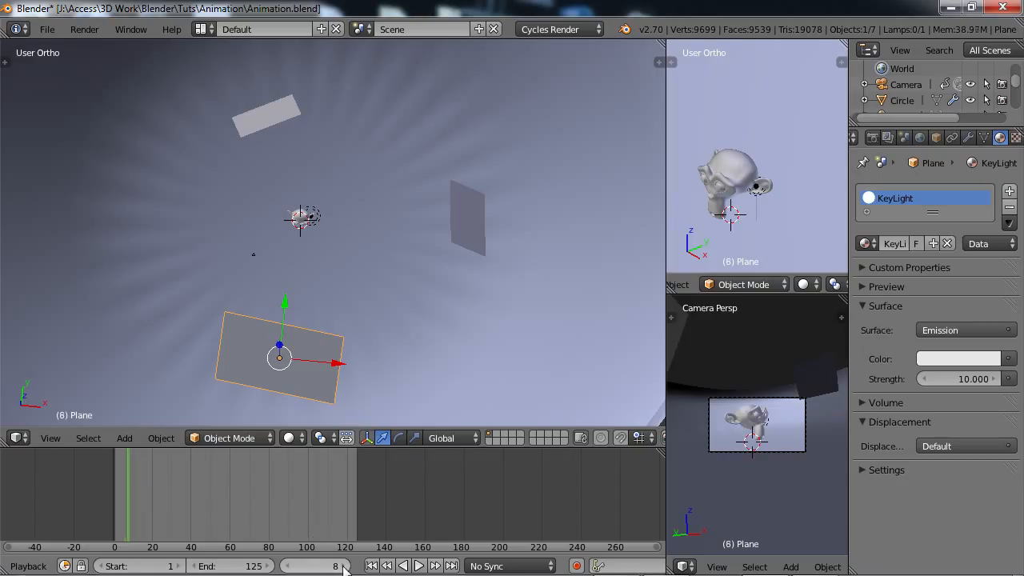
{"action": "left_click", "coordinate": [346, 565]}
{"action": "left_click", "coordinate": [345, 566]}
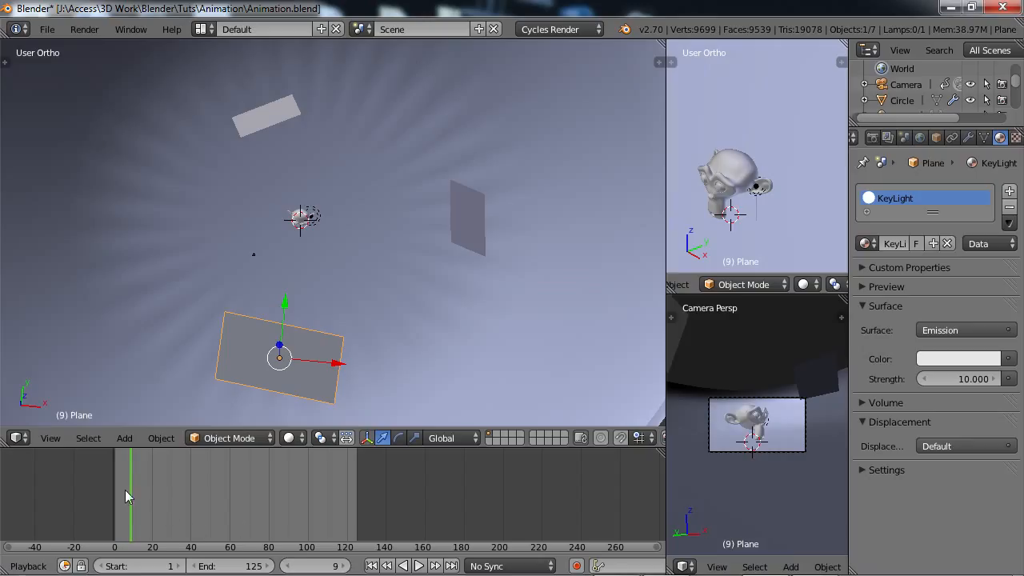
{"action": "left_click_drag", "start_coordinate": [131, 489], "coordinate": [118, 490]}
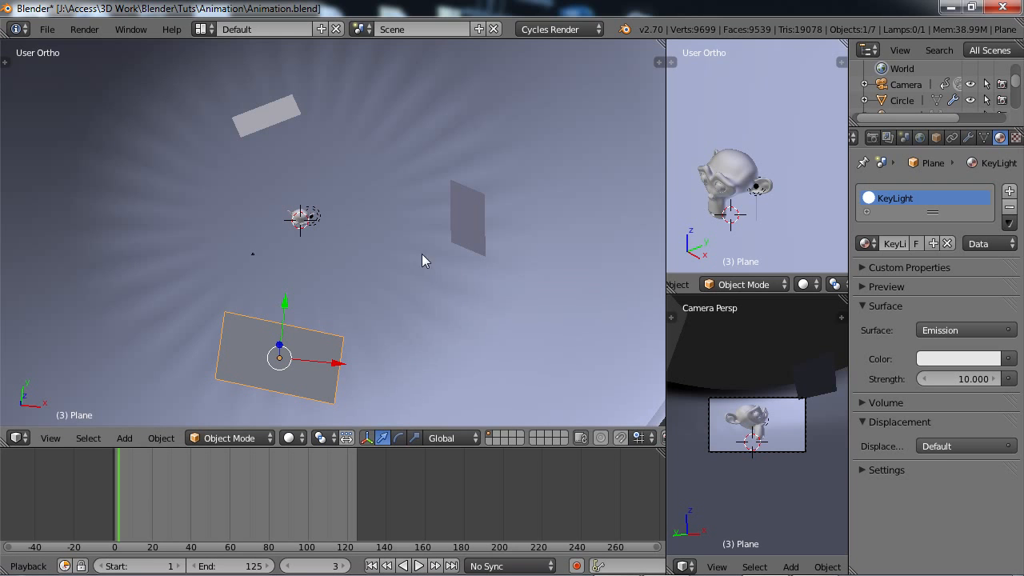
Select the backdrop circle and save the scene over the existing Animation.blend file.
{"action": "middle_click_drag", "start_coordinate": [414, 279], "coordinate": [388, 256]}
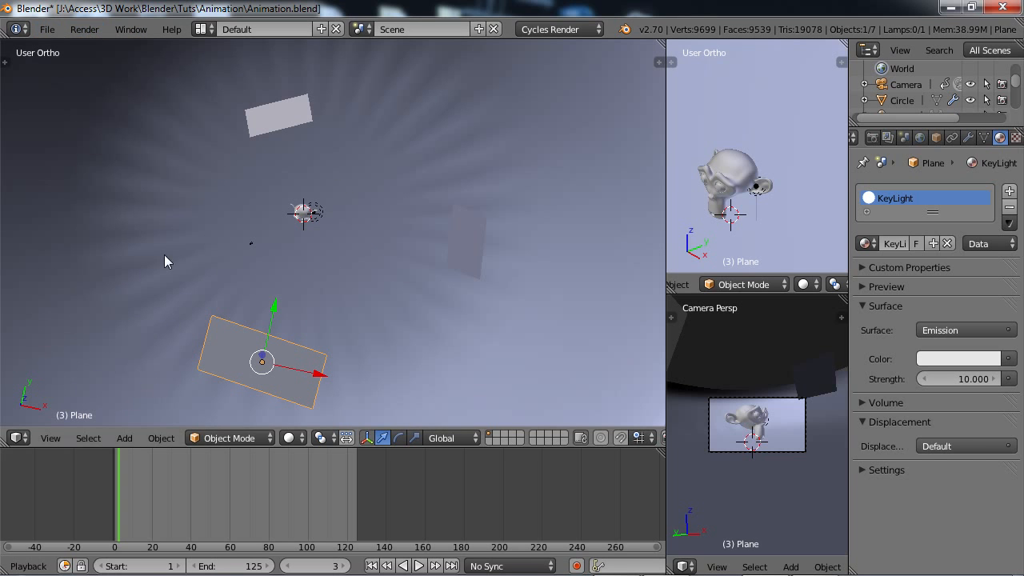
{"action": "left_click", "coordinate": [17, 437]}
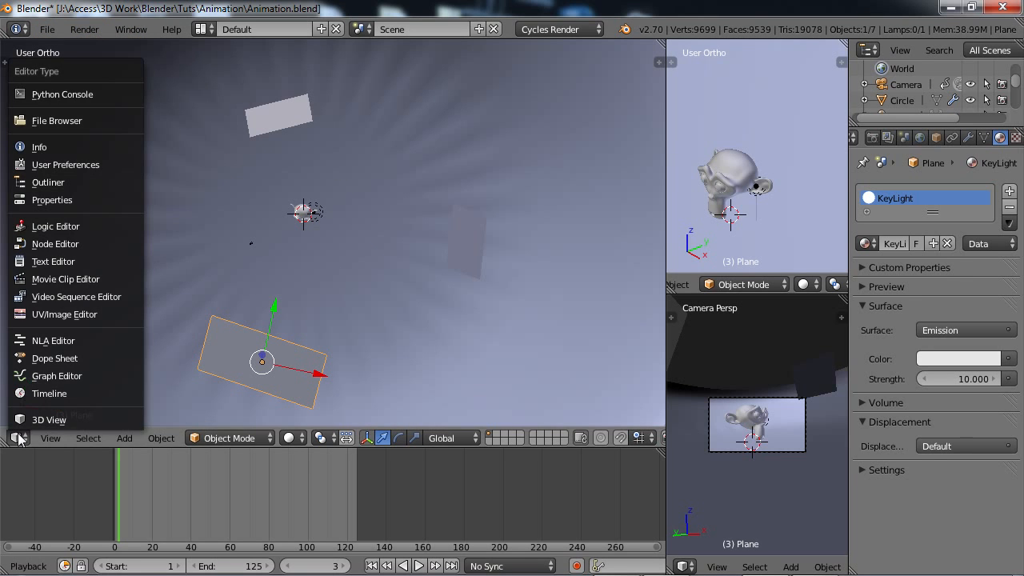
{"action": "right_click", "coordinate": [252, 265]}
{"action": "key", "text": "ctrl+s"}
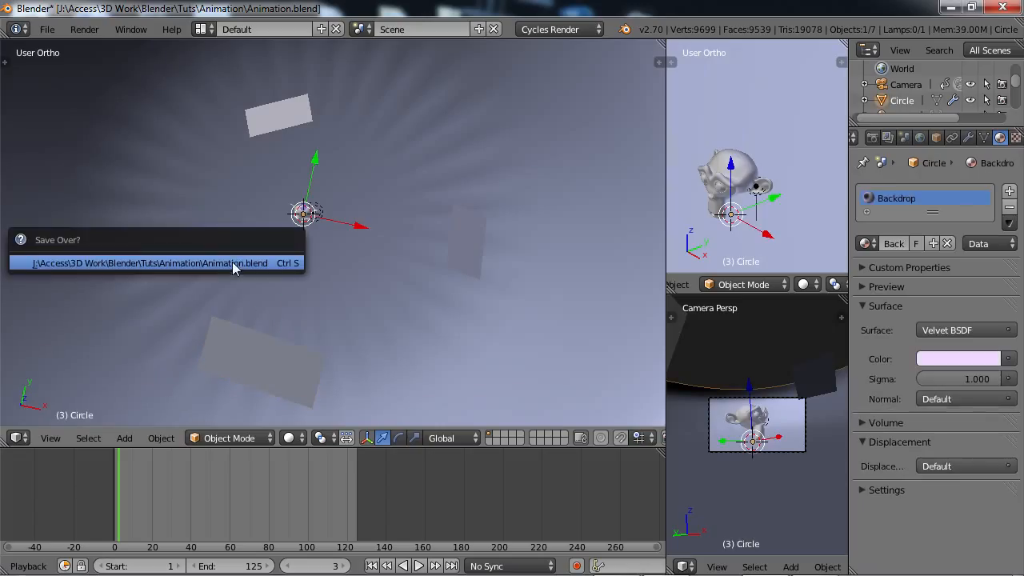
{"action": "left_click", "coordinate": [232, 262]}
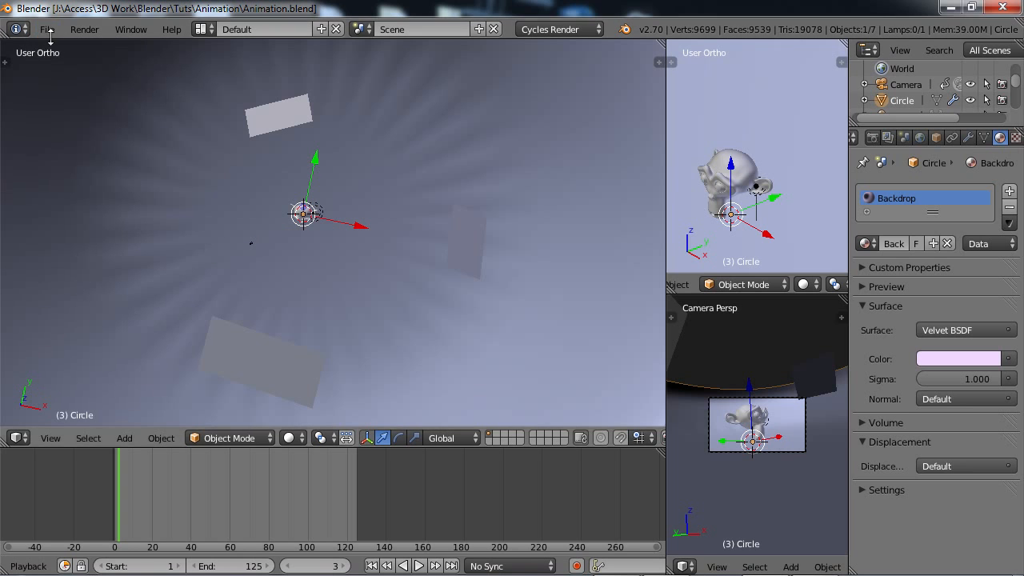
Switch the screen layout from Default to Animation.
{"action": "left_click", "coordinate": [204, 30]}
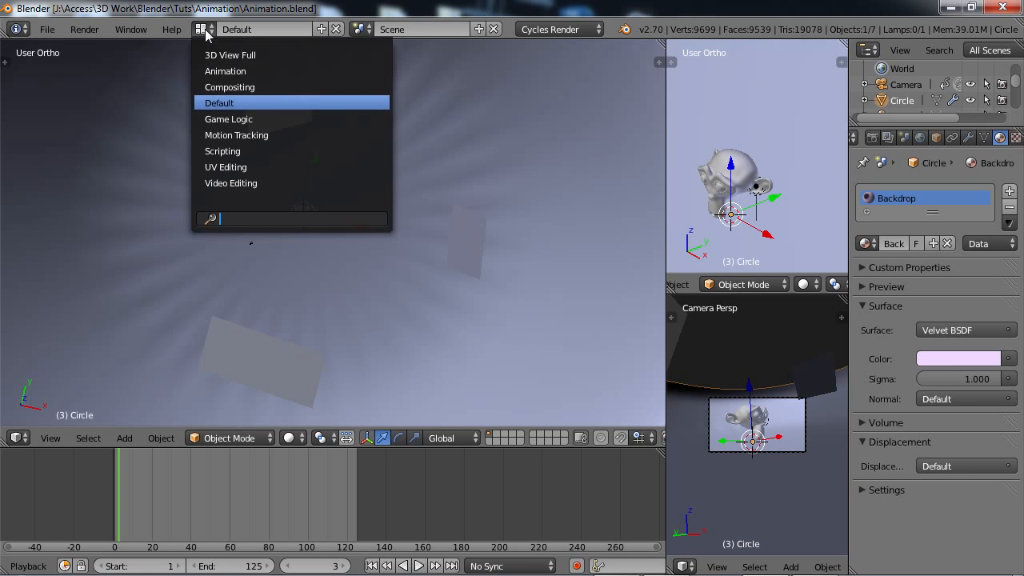
{"action": "left_click", "coordinate": [238, 71]}
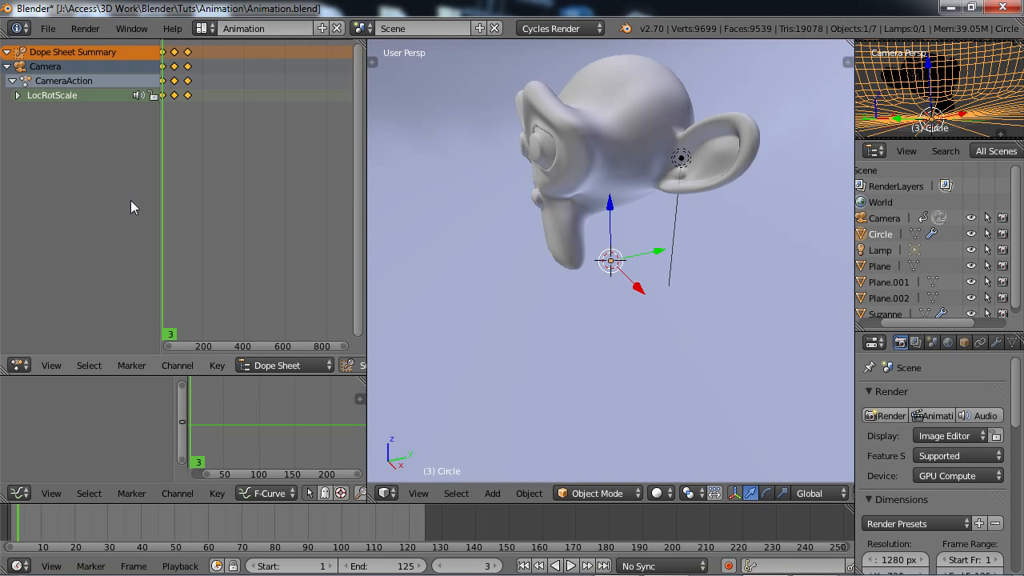
{"action": "left_click", "coordinate": [19, 493]}
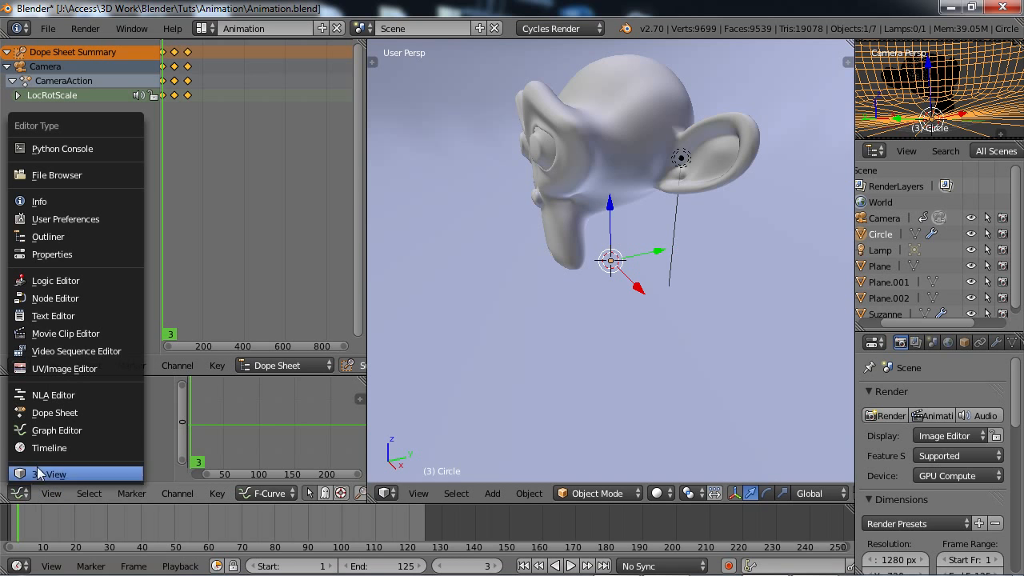
{"action": "key", "text": "Escape"}
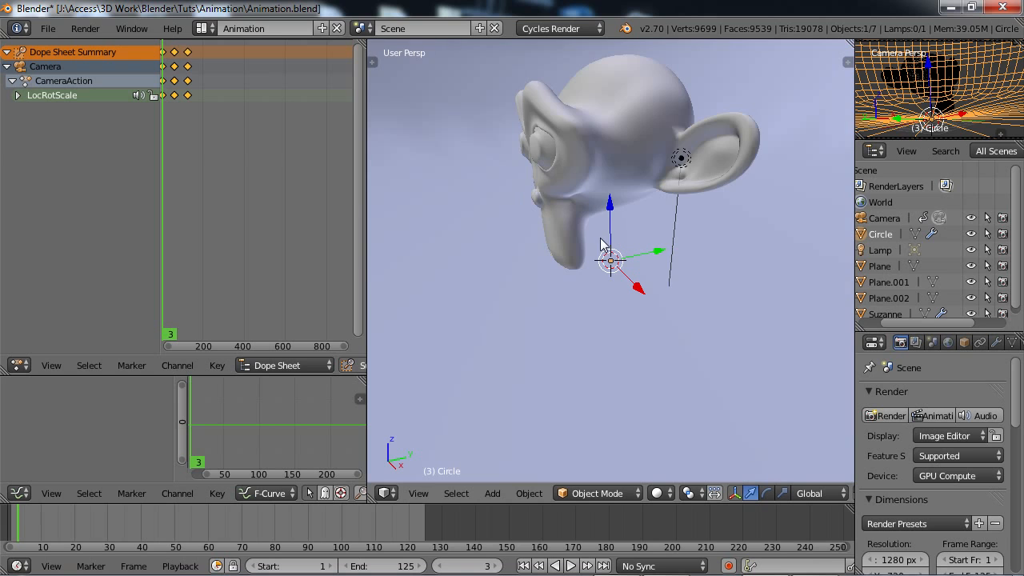
Select the camera in the 3D view to show its channels and curves in the Graph Editor.
{"action": "scroll", "coordinate": [604, 244], "scroll_direction": "down", "scroll_amount": 2}
{"action": "scroll", "coordinate": [604, 244], "scroll_direction": "down", "scroll_amount": 4}
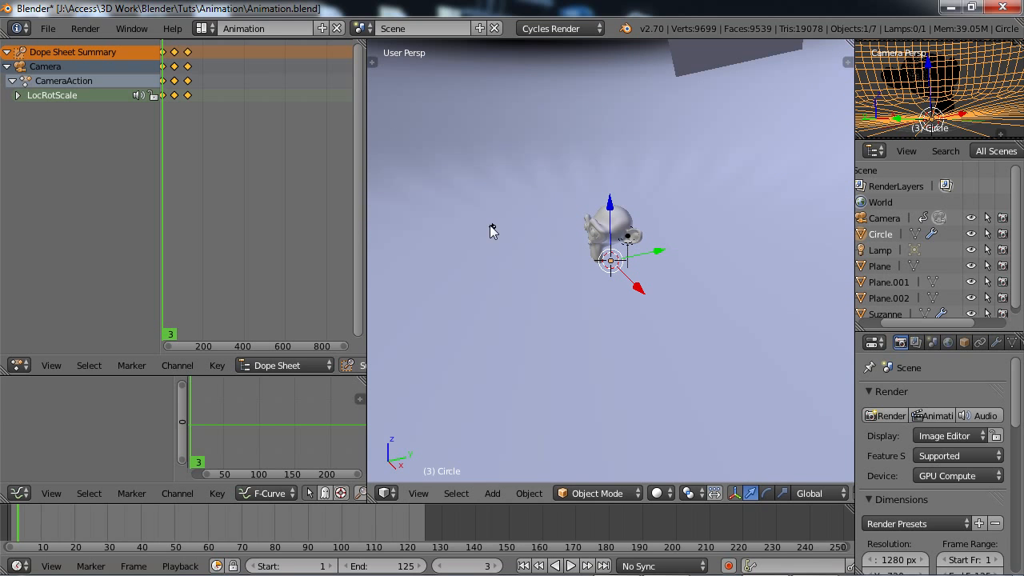
{"action": "right_click", "coordinate": [492, 228]}
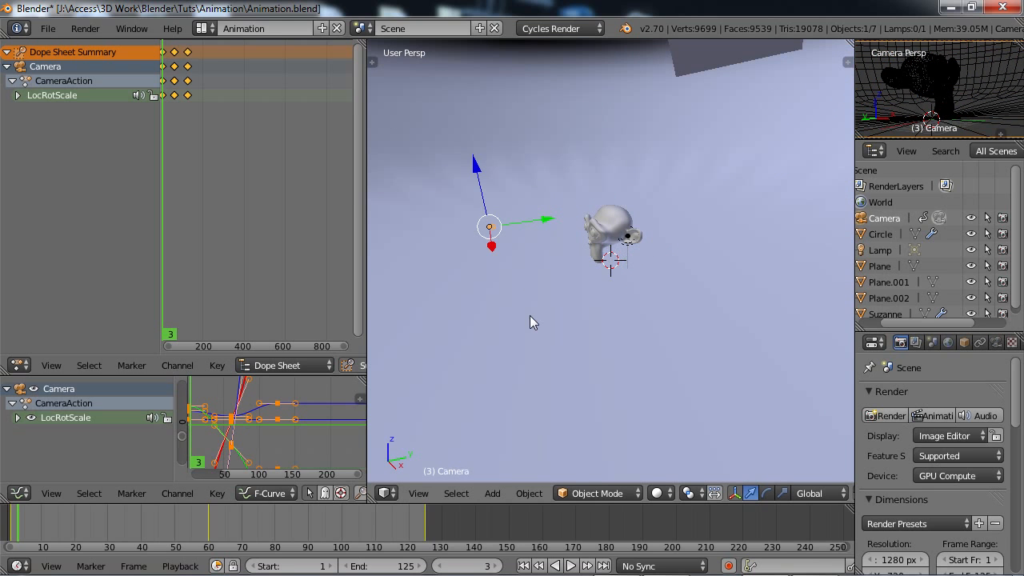
{"action": "key", "text": "KP_4"}
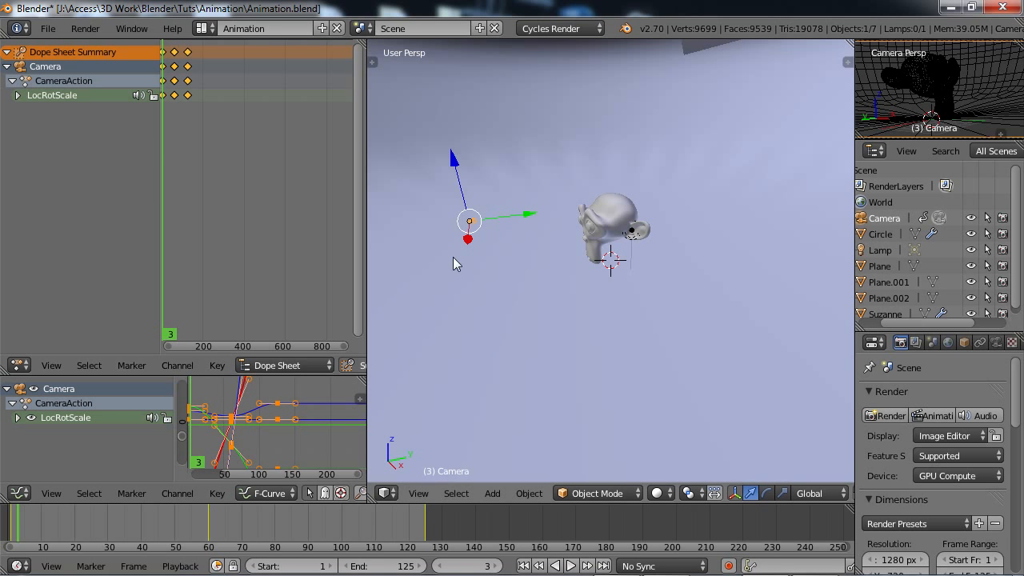
{"action": "scroll", "coordinate": [453, 257], "scroll_direction": "up", "scroll_amount": 3}
{"action": "middle_click_drag", "start_coordinate": [451, 240], "coordinate": [627, 288], "text": "shift"}
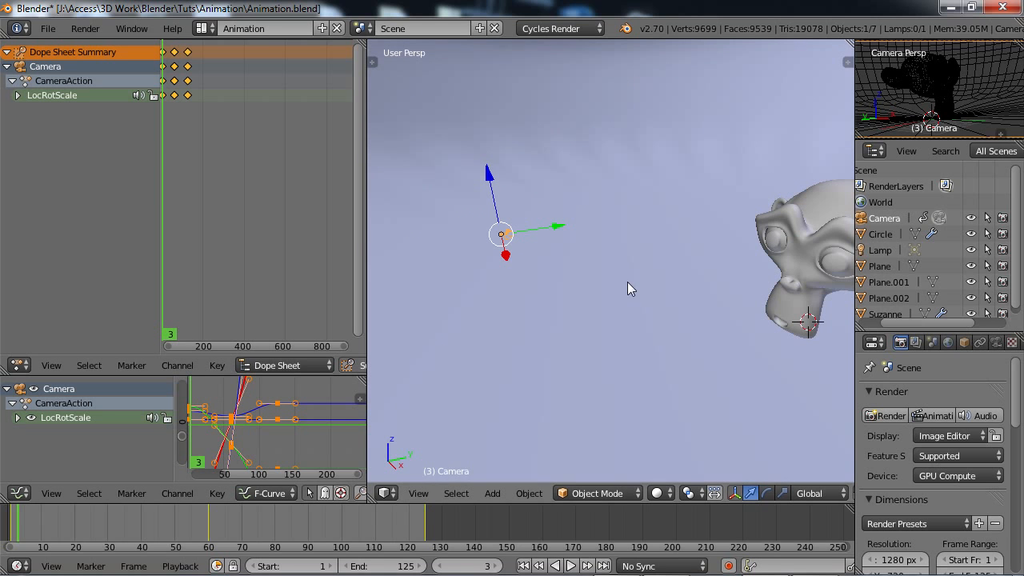
Select the monkey head and reselect the camera to compare their animation curves.
{"action": "right_click", "coordinate": [805, 231]}
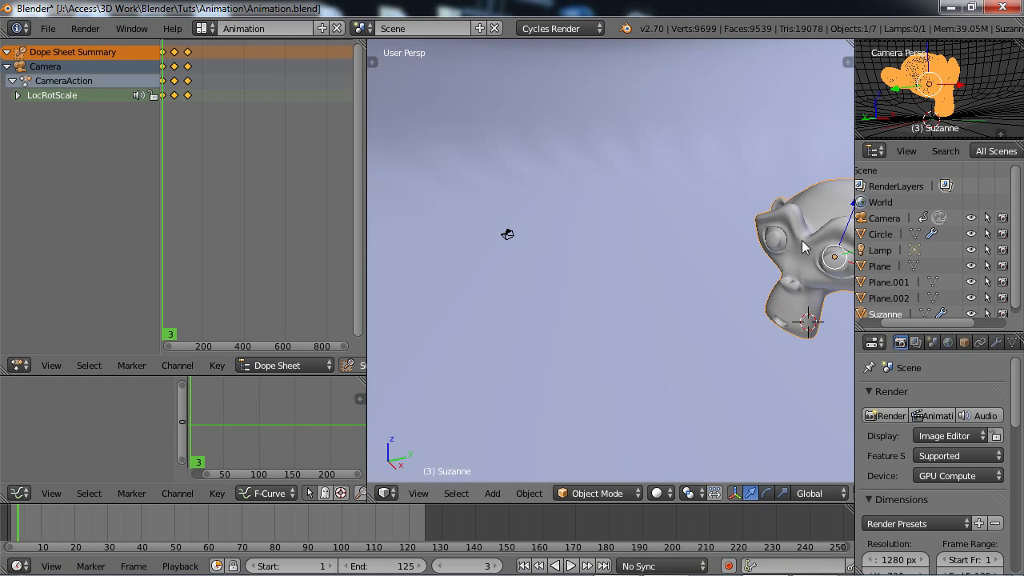
{"action": "scroll", "coordinate": [817, 238], "scroll_direction": "down", "scroll_amount": 1}
{"action": "scroll", "coordinate": [817, 237], "scroll_direction": "up", "scroll_amount": 1}
{"action": "right_click", "coordinate": [505, 237]}
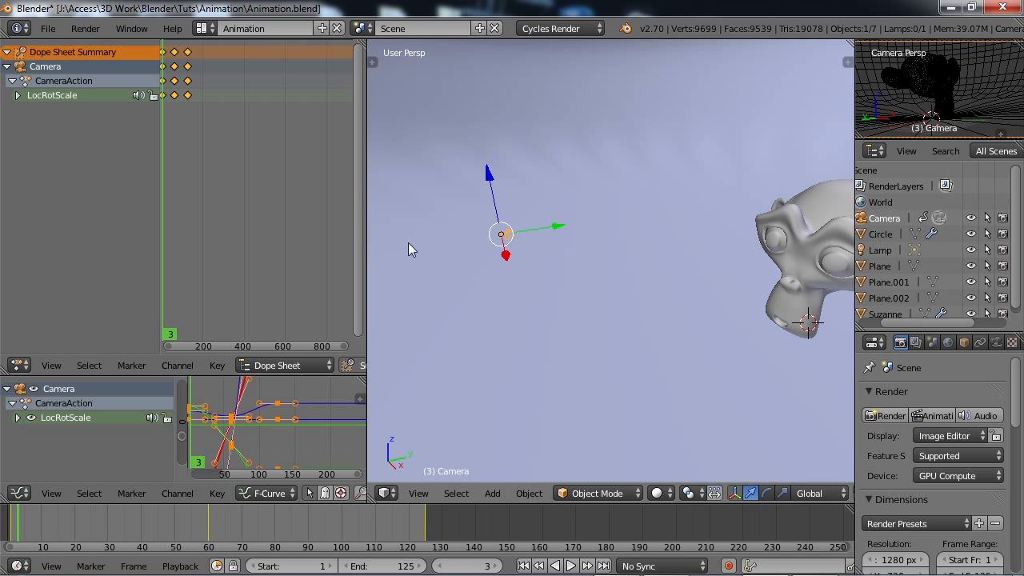
Go to the first frame and step through the camera's keyframes at frames 60 and 125.
{"action": "scroll", "coordinate": [164, 143], "scroll_direction": "down", "scroll_amount": 2}
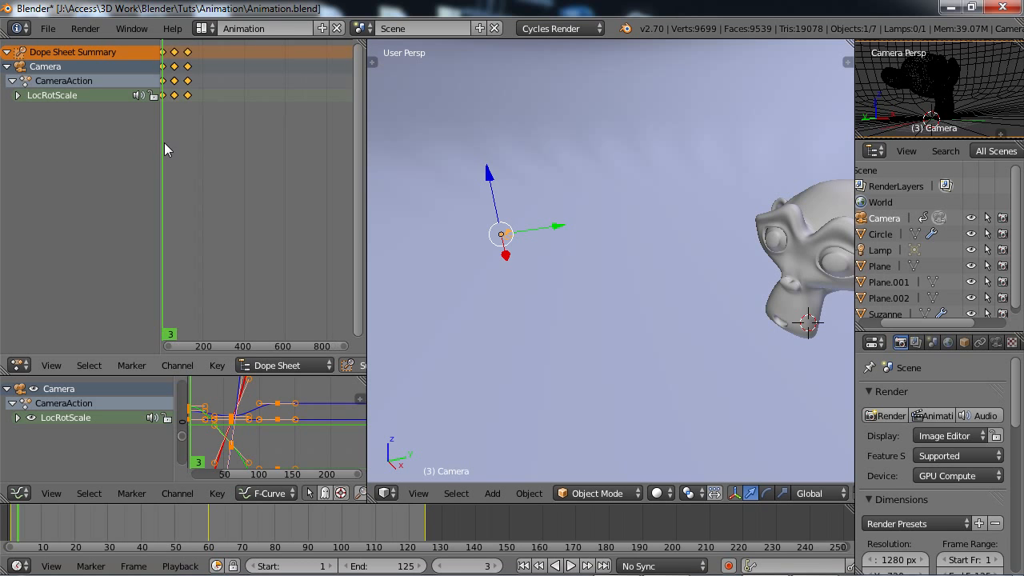
{"action": "middle_click_drag", "start_coordinate": [196, 104], "coordinate": [222, 137]}
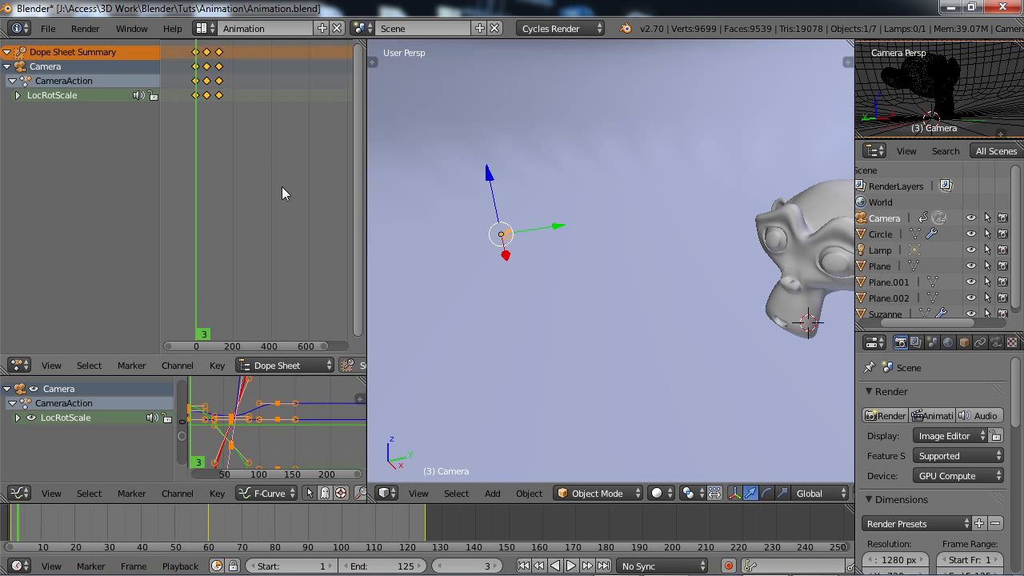
{"action": "left_click", "coordinate": [523, 565]}
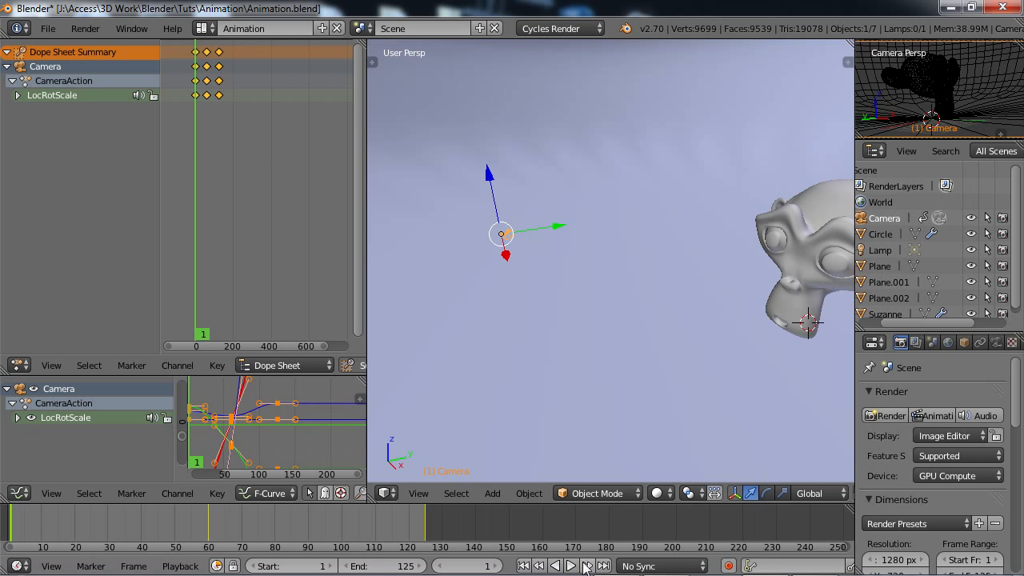
{"action": "left_click", "coordinate": [587, 566]}
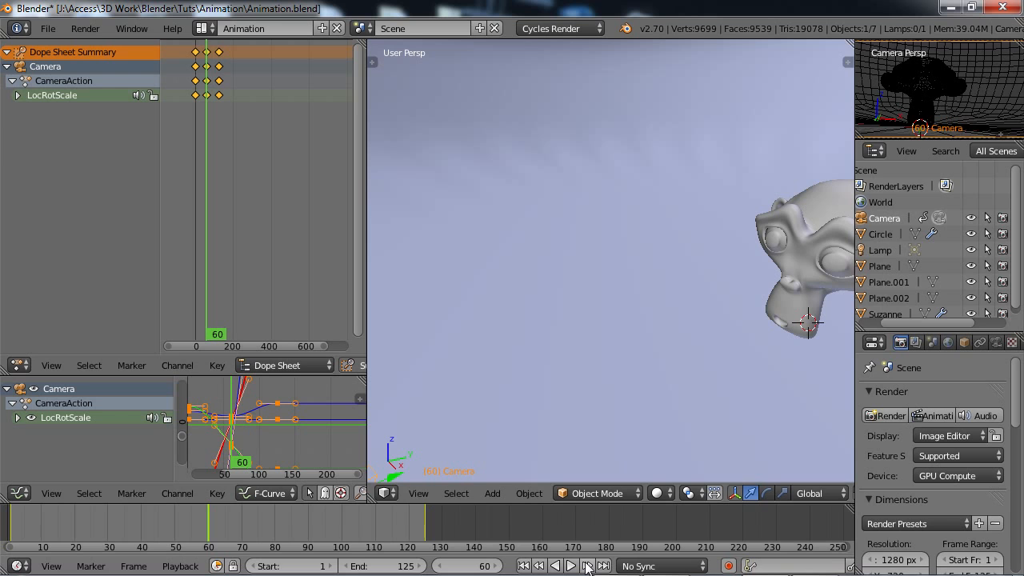
{"action": "left_click", "coordinate": [586, 565]}
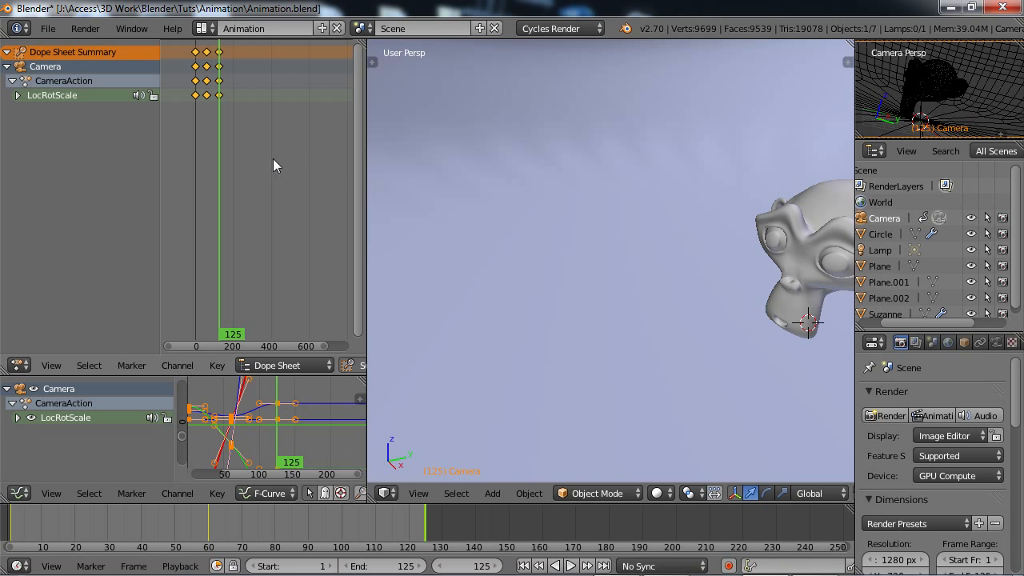
Select the camera's frame 60 keyframe in the Dope Sheet summary and enlarge the Dope Sheet and Graph Editor areas.
{"action": "right_click", "coordinate": [206, 52]}
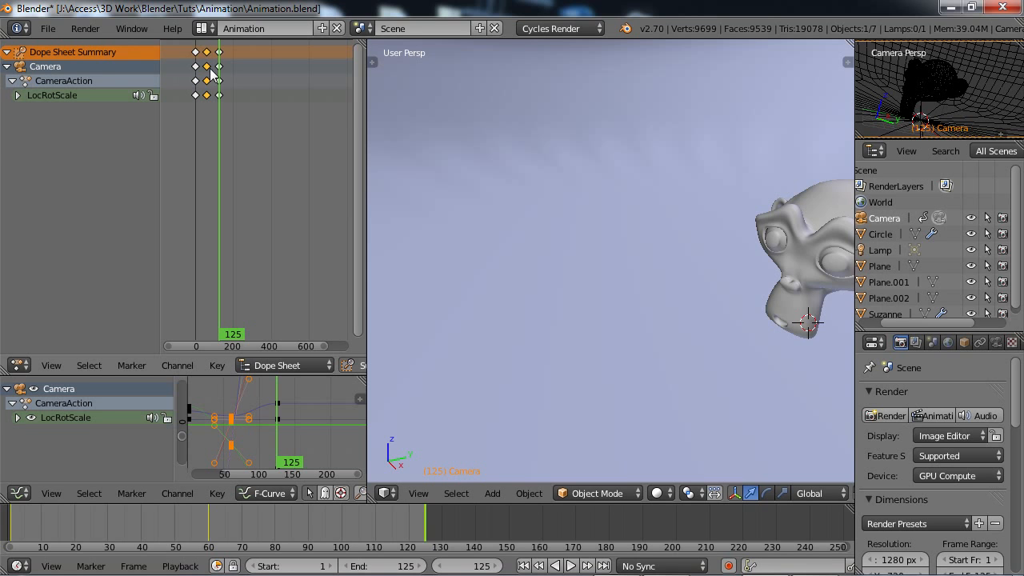
{"action": "key", "text": "x"}
{"action": "left_click_drag", "start_coordinate": [337, 375], "coordinate": [336, 347]}
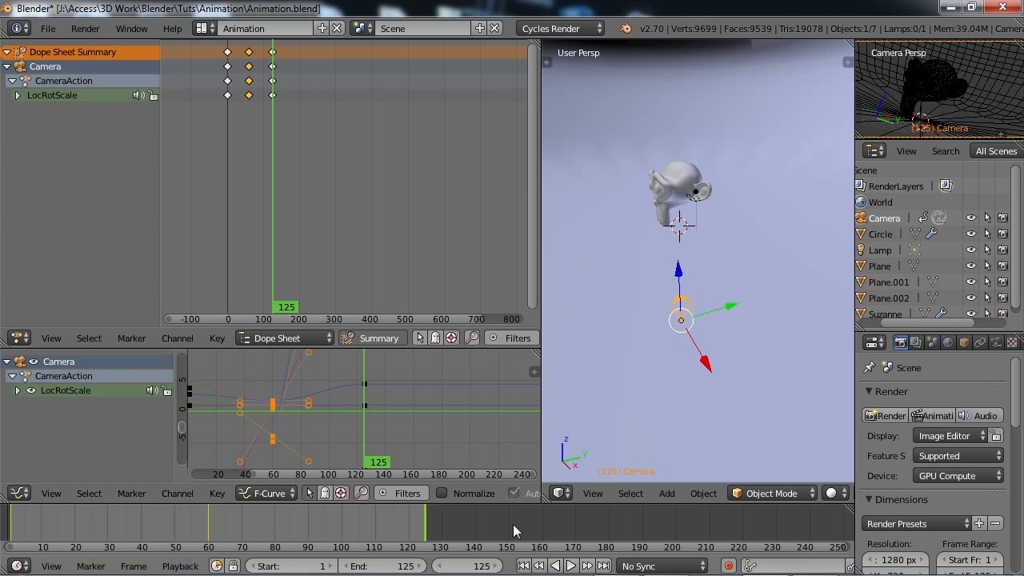
Return to frame 1 and expand the camera's LocRotScale group in the Graph Editor to examine its individual channels.
{"action": "left_click", "coordinate": [523, 565]}
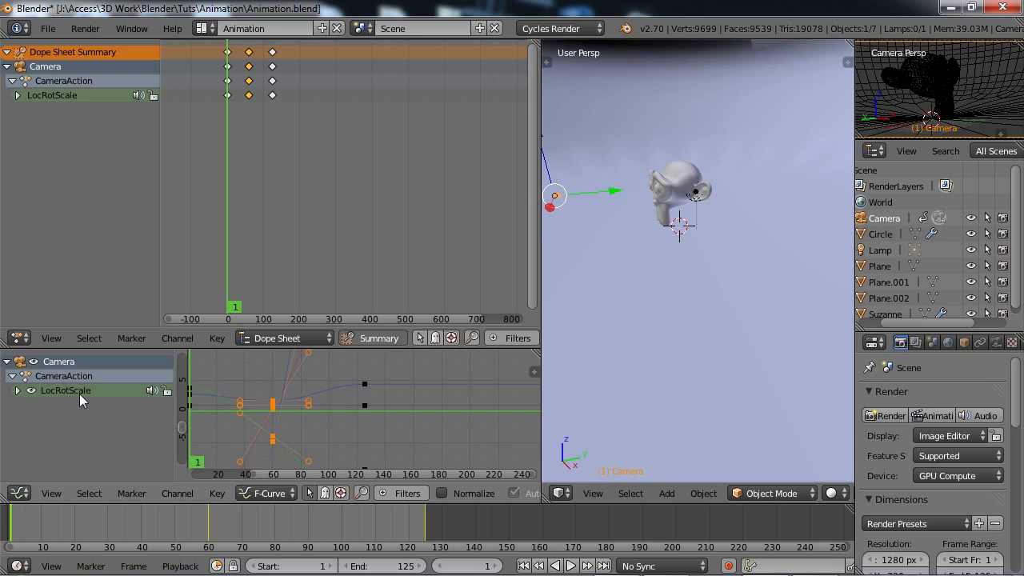
{"action": "left_click", "coordinate": [17, 392]}
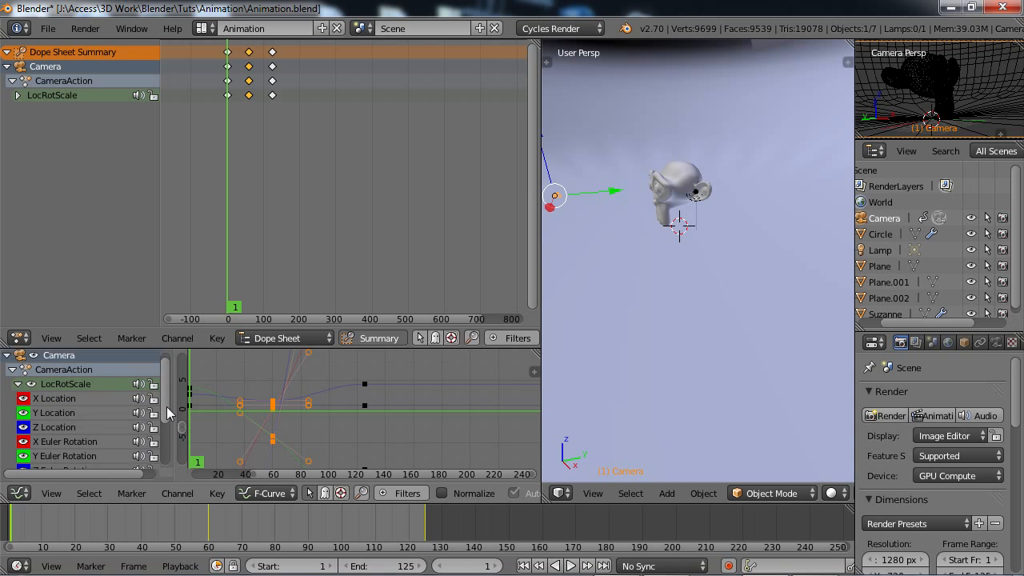
{"action": "mouse_move", "coordinate": [166, 407]}
{"action": "left_mouse_down"}
{"action": "mouse_move", "coordinate": [166, 451]}
{"action": "mouse_move", "coordinate": [164, 419]}
{"action": "left_mouse_up"}
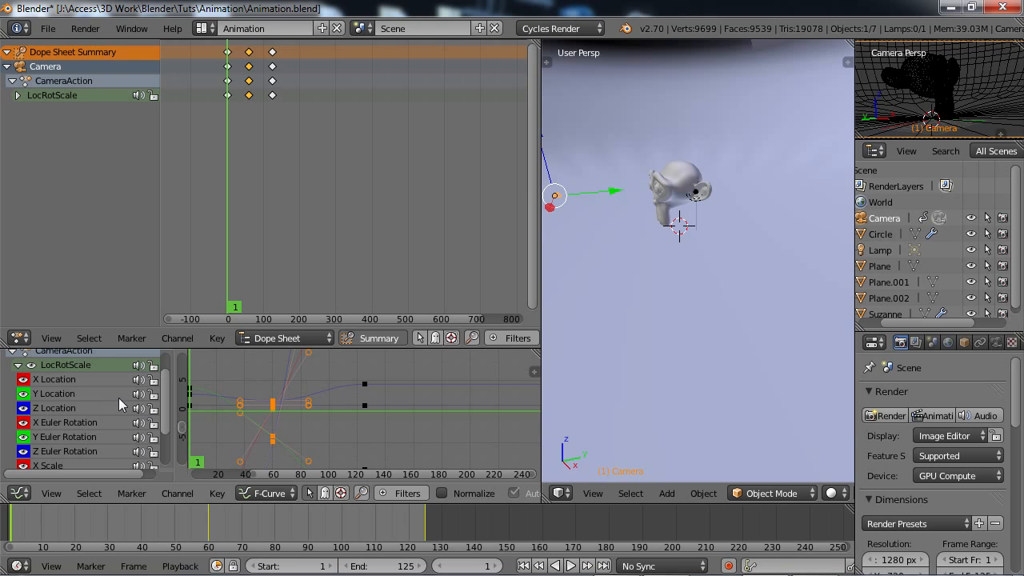
{"action": "scroll", "coordinate": [161, 400], "scroll_direction": "down", "scroll_amount": 4}
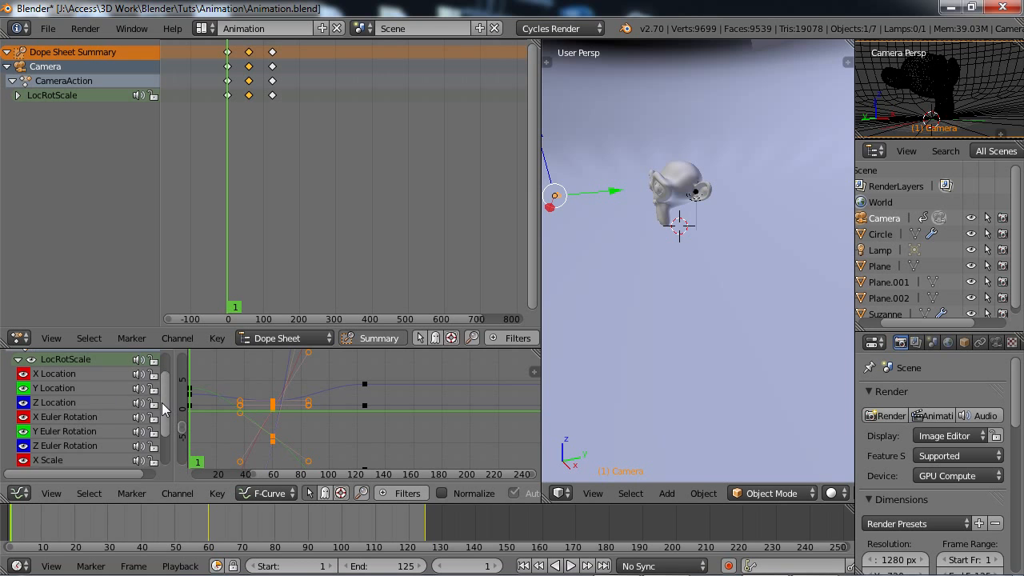
{"action": "scroll", "coordinate": [160, 400], "scroll_direction": "up", "scroll_amount": 5}
{"action": "scroll", "coordinate": [161, 392], "scroll_direction": "down", "scroll_amount": 5}
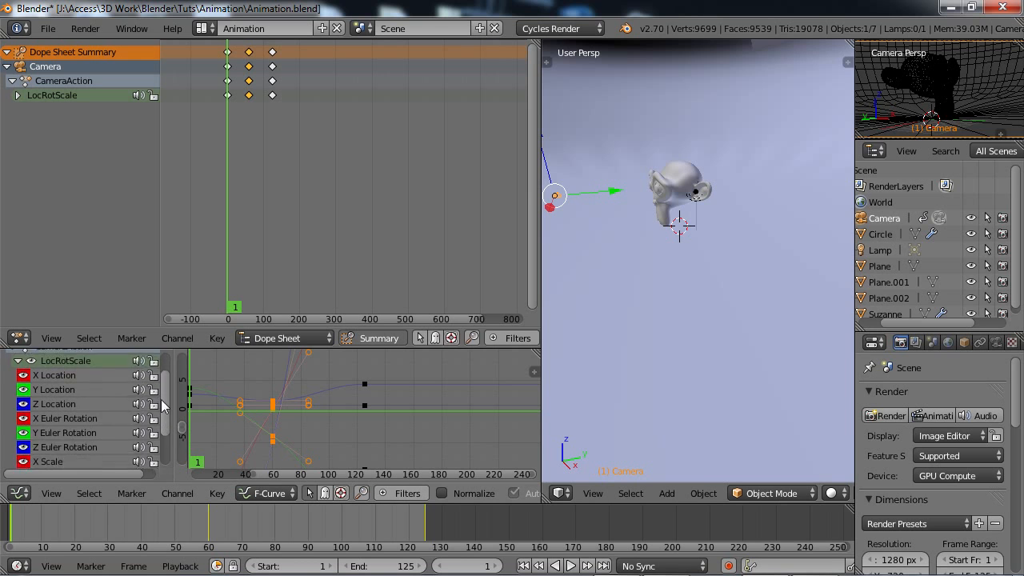
{"action": "scroll", "coordinate": [163, 404], "scroll_direction": "up", "scroll_amount": 4}
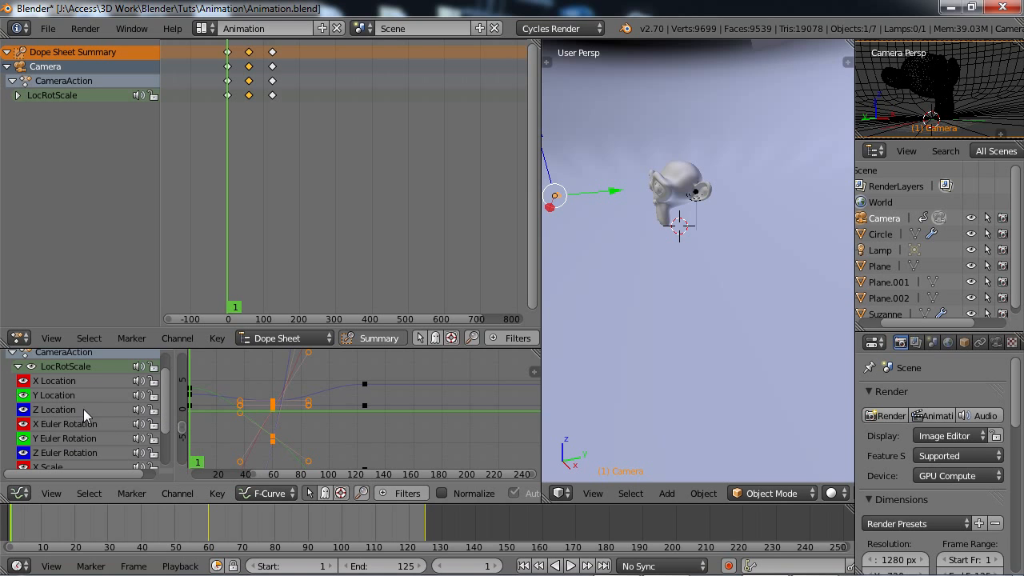
Select the camera's X Location channel and fit its whole curve in the Graph Editor.
{"action": "left_click", "coordinate": [46, 381]}
{"action": "scroll", "coordinate": [367, 411], "scroll_direction": "down", "scroll_amount": 5}
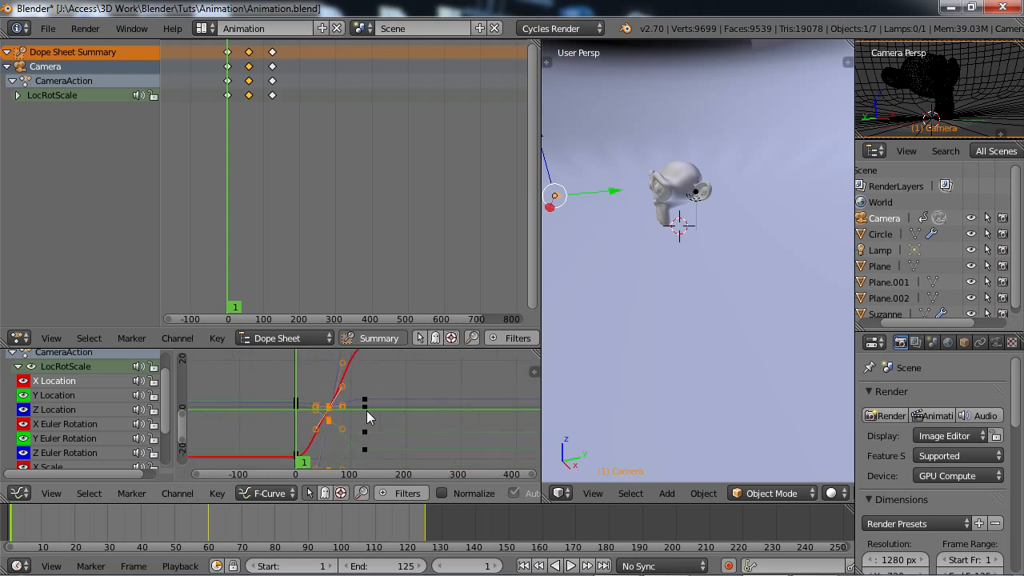
{"action": "scroll", "coordinate": [367, 410], "scroll_direction": "down", "scroll_amount": 3}
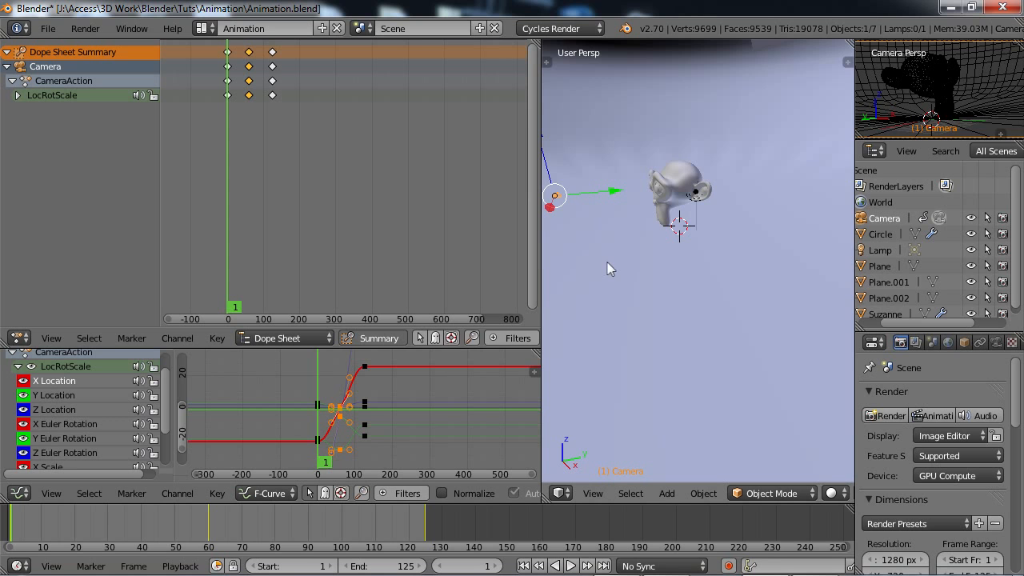
Play the camera animation from the top view and switch the 3D view to the camera's perspective.
{"action": "scroll", "coordinate": [608, 262], "scroll_direction": "down", "scroll_amount": 1}
{"action": "key", "text": "KP_7"}
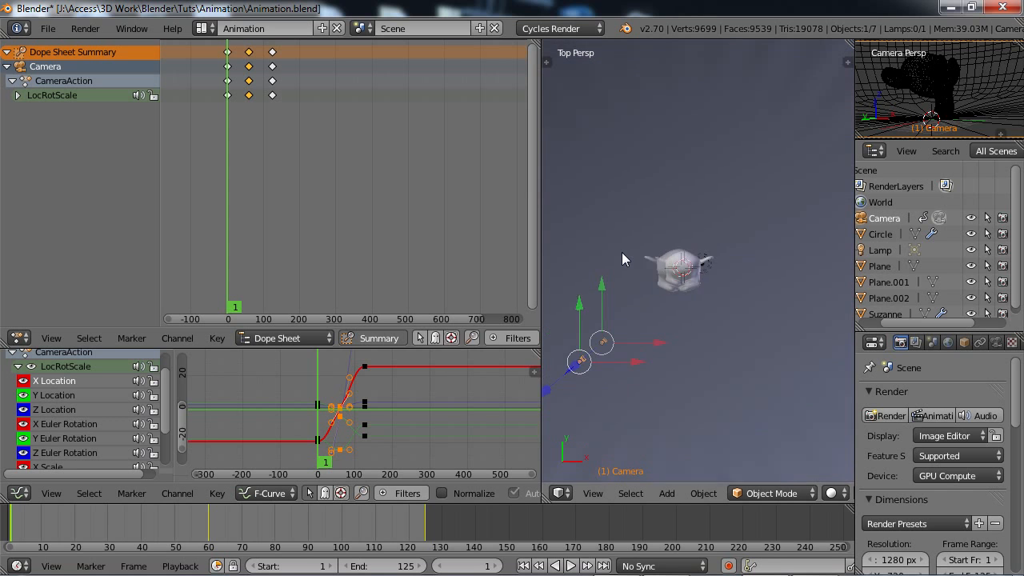
{"action": "left_click", "coordinate": [570, 565]}
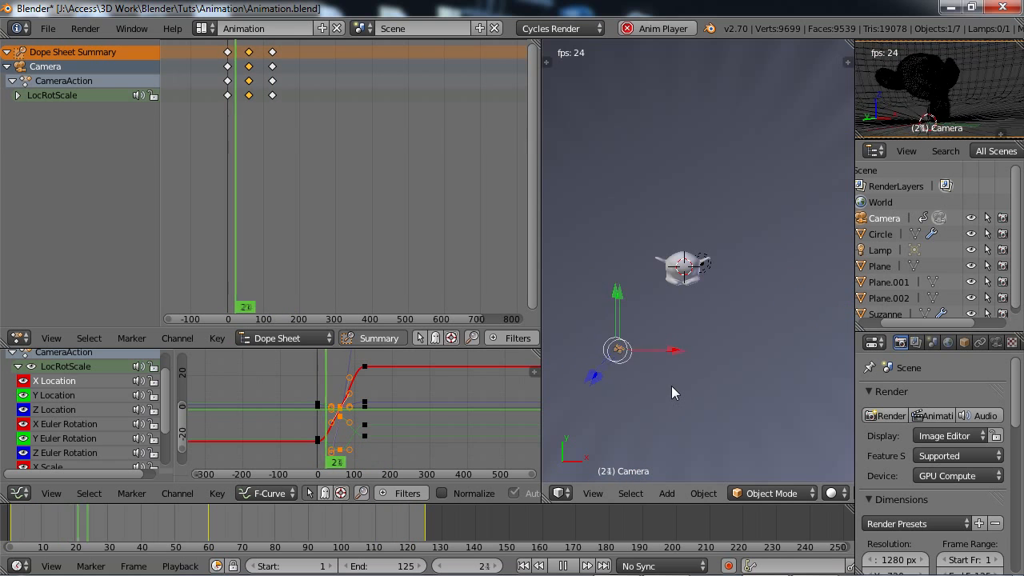
{"action": "key", "text": "KP_0"}
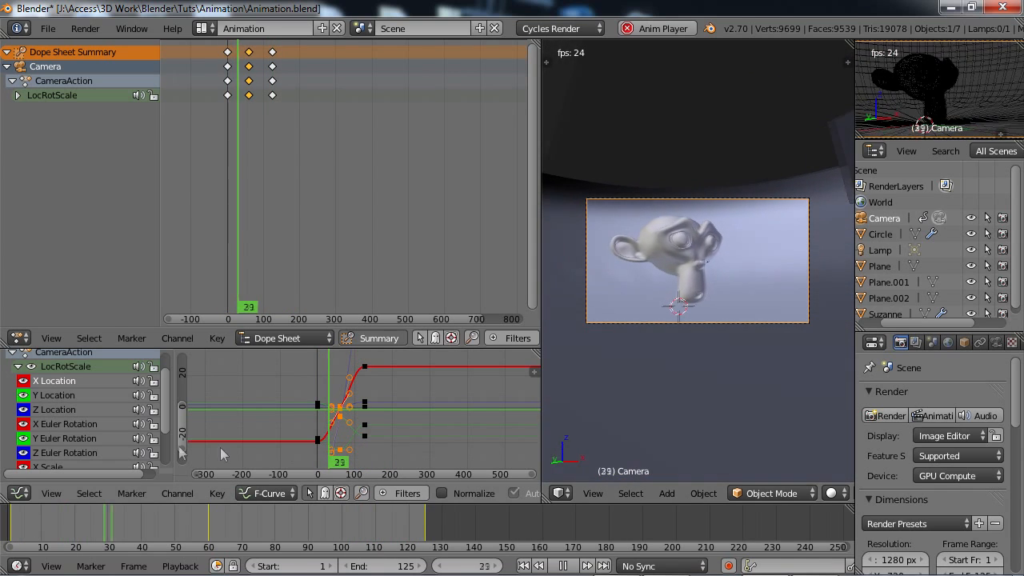
Move the last X Location keyframe on the curve by about 4 frames and -10.5 units while the animation plays.
{"action": "right_click", "coordinate": [365, 367]}
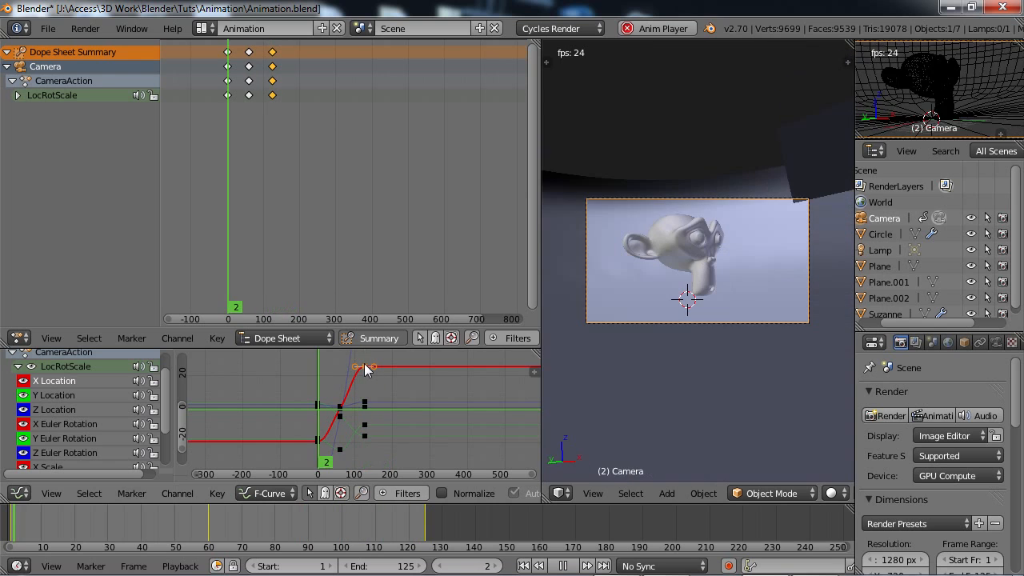
{"action": "key", "text": "g"}
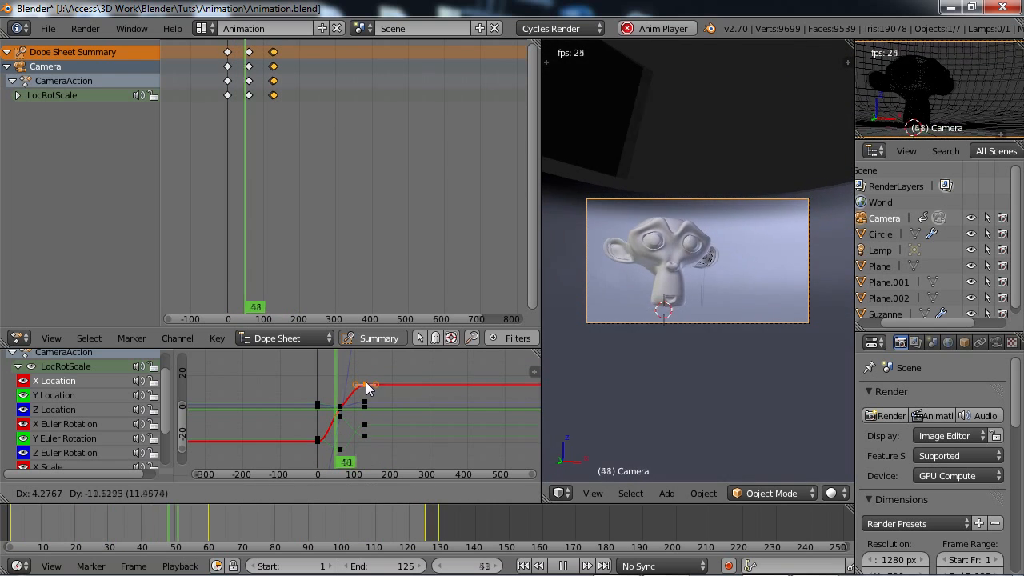
{"action": "left_click", "coordinate": [365, 385]}
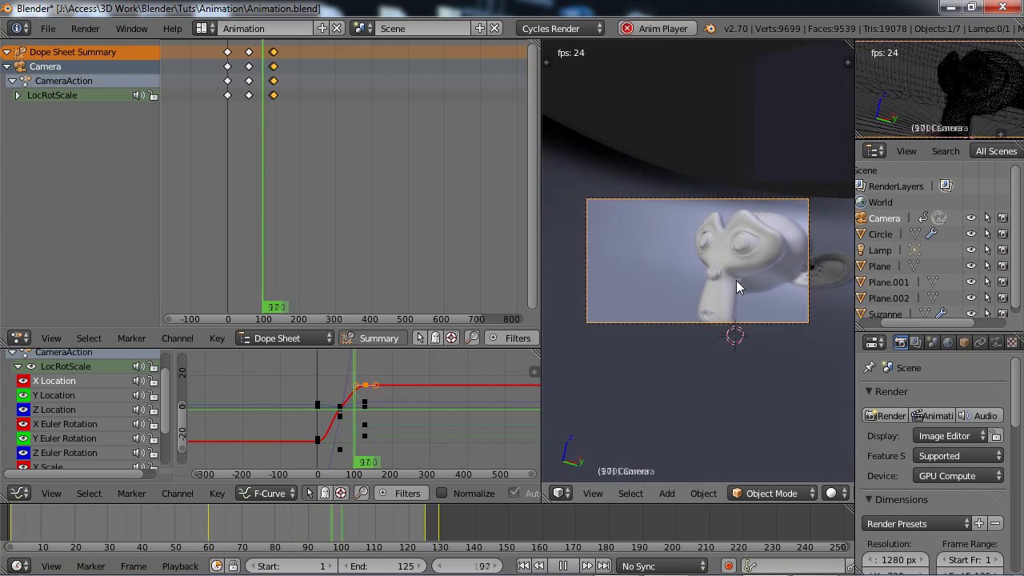
Move the last X Location keyframe by about -2 frames and 8.2 units, and raise the middle Z Location keyframe by about 0.97 units.
{"action": "key", "text": "g"}
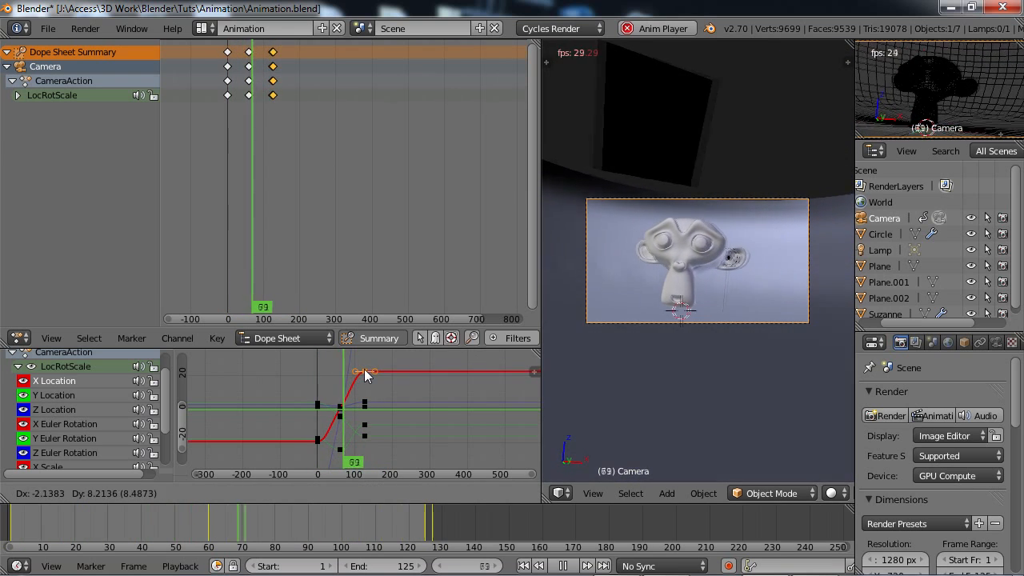
{"action": "left_click", "coordinate": [366, 373]}
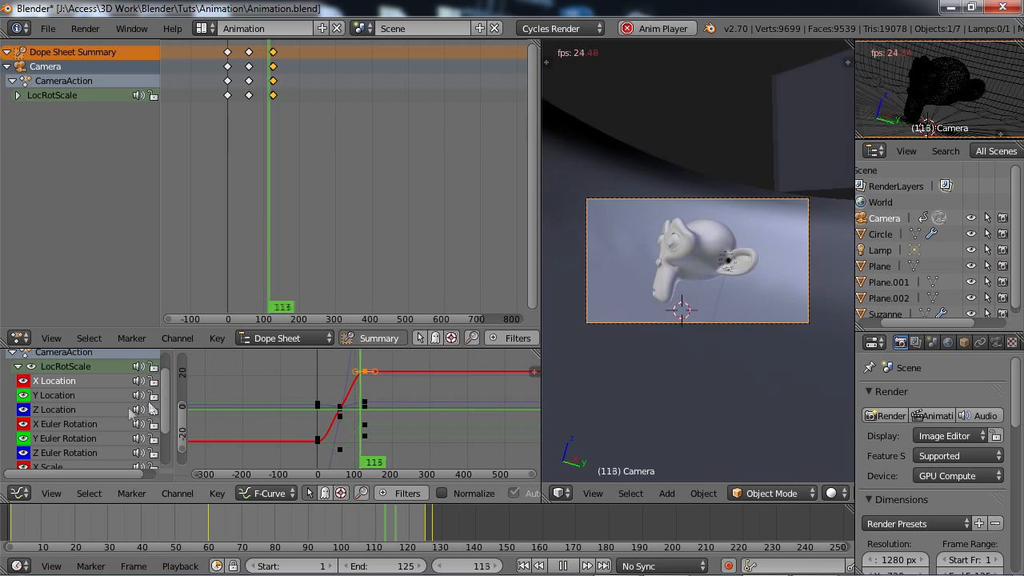
{"action": "left_click", "coordinate": [48, 408]}
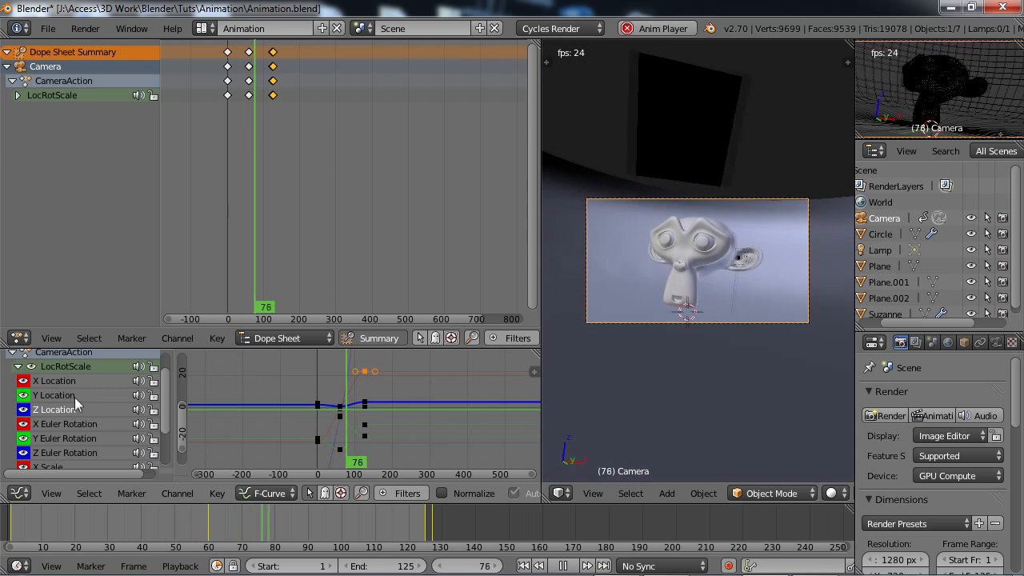
{"action": "right_click", "coordinate": [339, 411]}
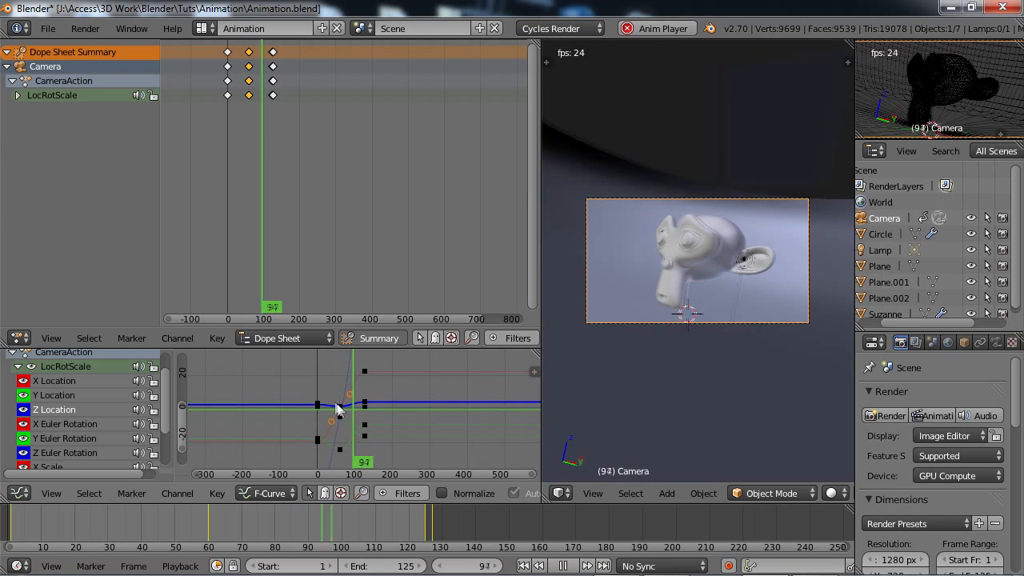
{"action": "key", "text": "g"}
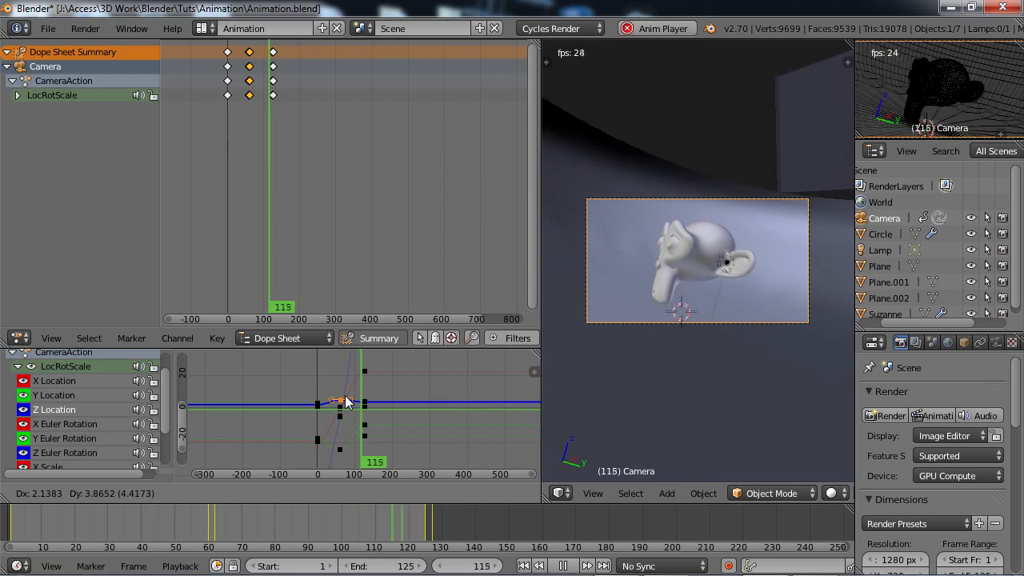
{"action": "key", "text": "y"}
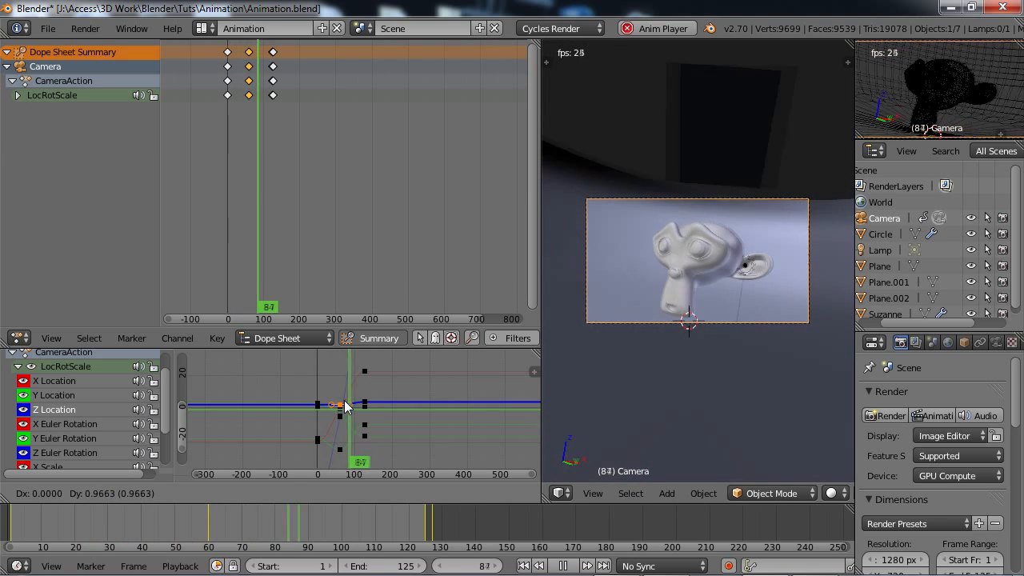
{"action": "left_click", "coordinate": [344, 406]}
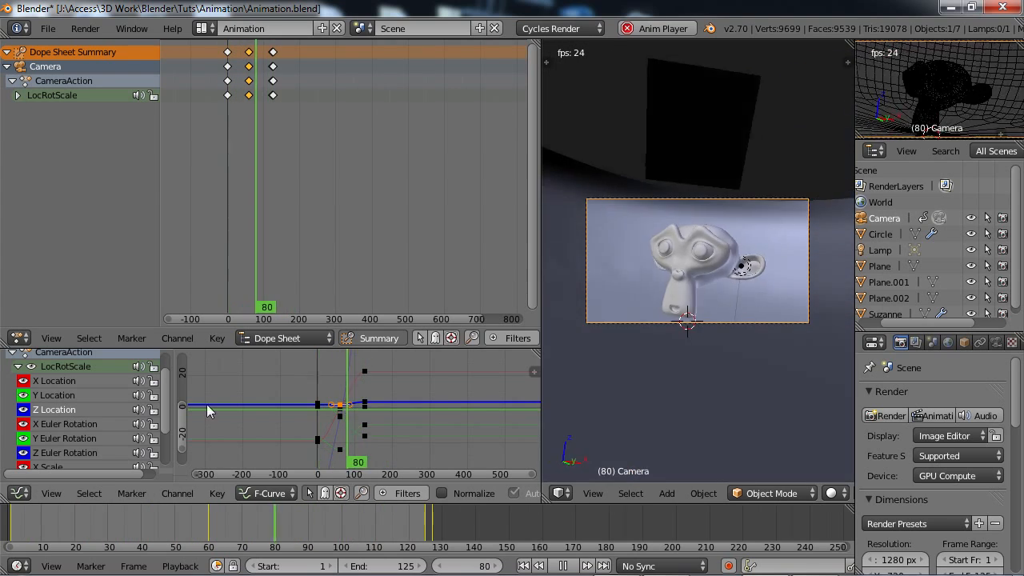
Examine the camera's Y Location and X, Y and Z Euler Rotation curves one by one in the Graph Editor.
{"action": "left_click", "coordinate": [51, 394]}
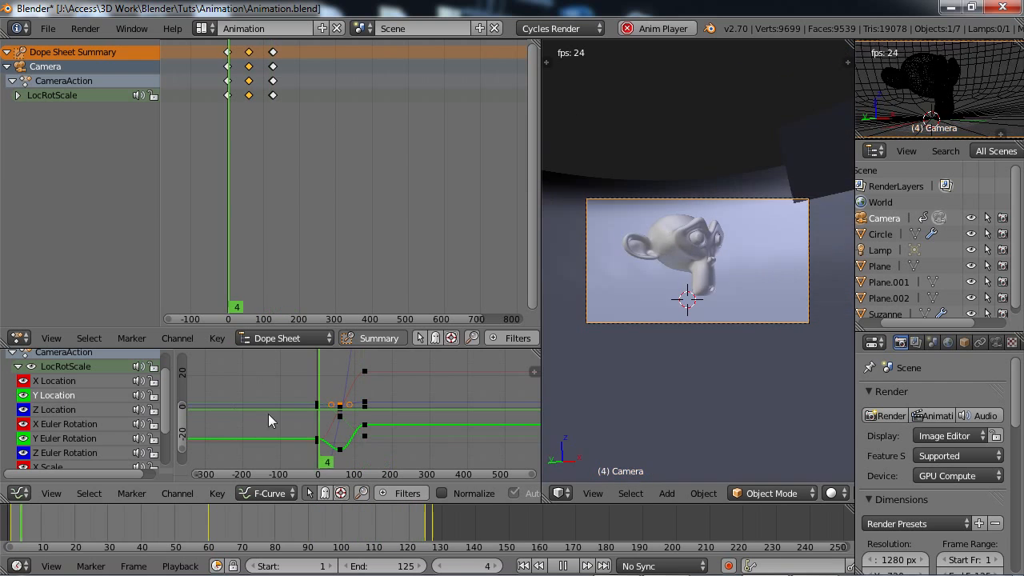
{"action": "left_click", "coordinate": [69, 382]}
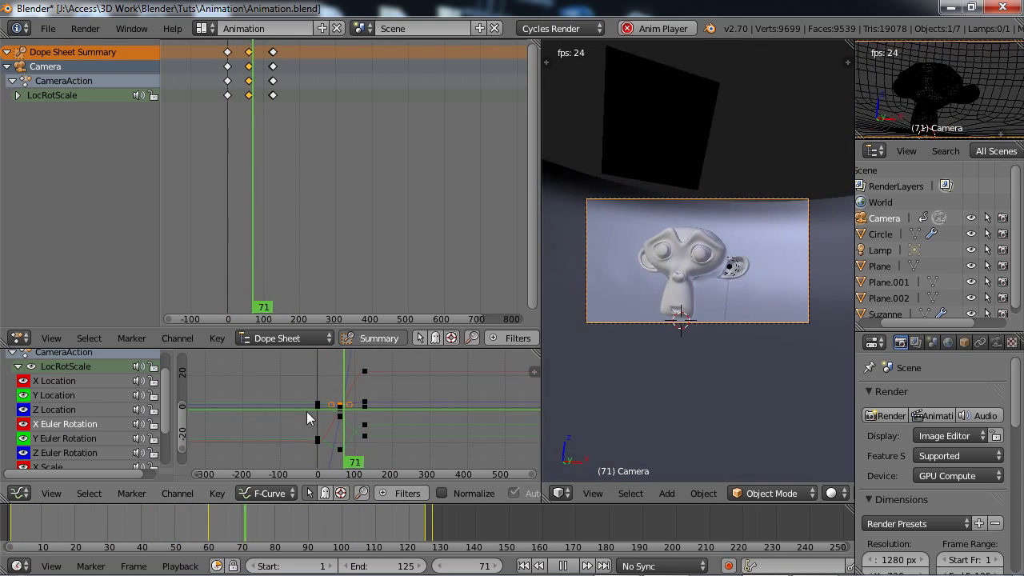
{"action": "left_click", "coordinate": [73, 439]}
{"action": "left_click", "coordinate": [62, 425]}
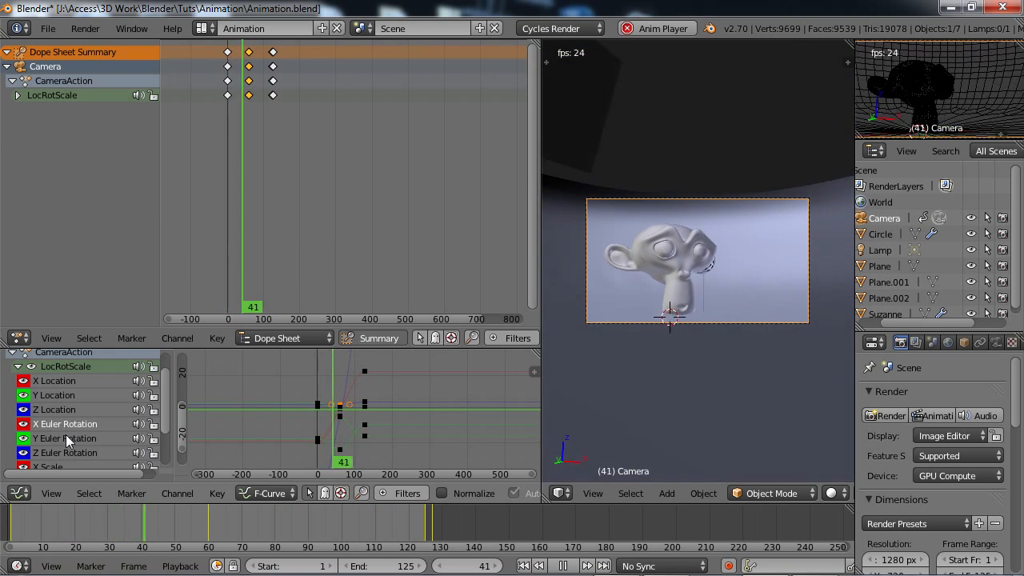
{"action": "left_click", "coordinate": [66, 437]}
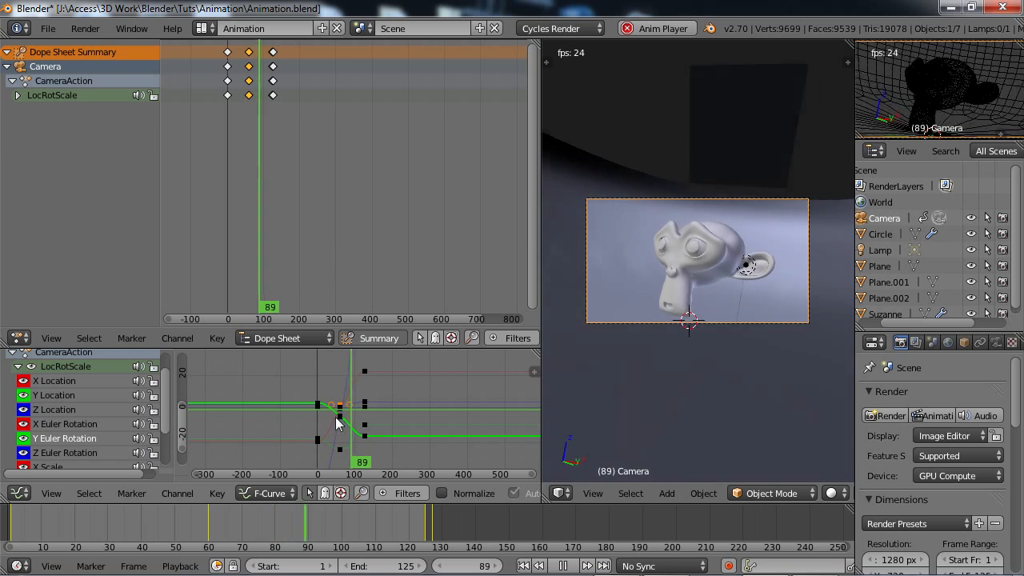
{"action": "left_click", "coordinate": [64, 452]}
{"action": "scroll", "coordinate": [374, 418], "scroll_direction": "down", "scroll_amount": 3}
{"action": "scroll", "coordinate": [375, 419], "scroll_direction": "down", "scroll_amount": 2}
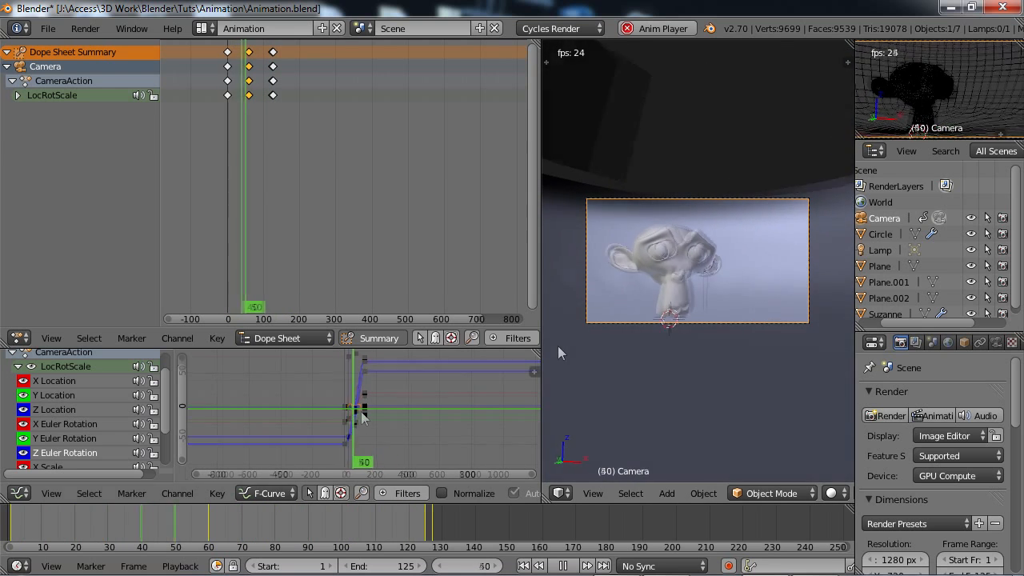
{"action": "scroll", "coordinate": [384, 381], "scroll_direction": "down", "scroll_amount": 3}
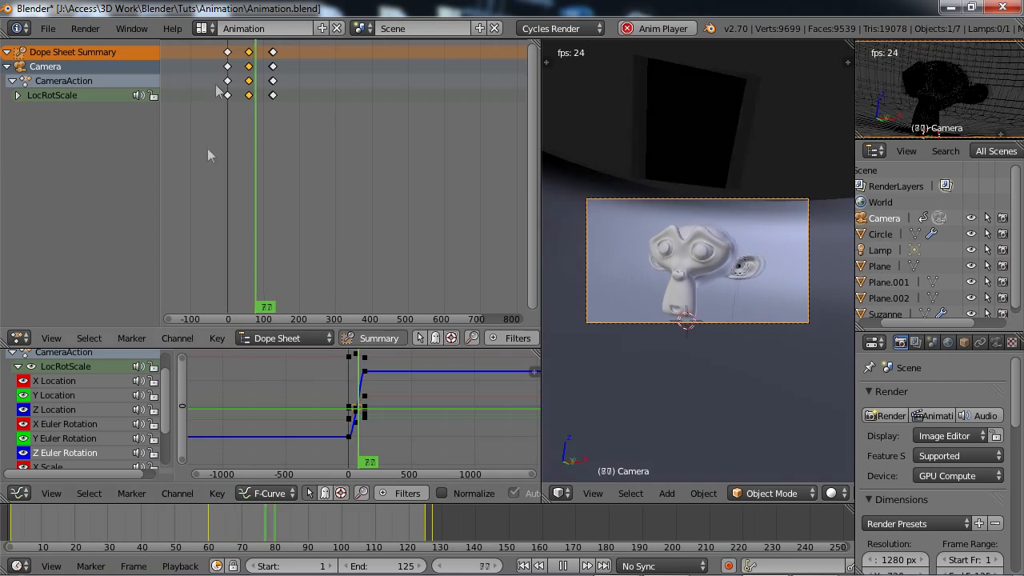
Switch to the Default screen layout and show the scene's render settings down to the resolution and output options.
{"action": "left_click", "coordinate": [202, 28]}
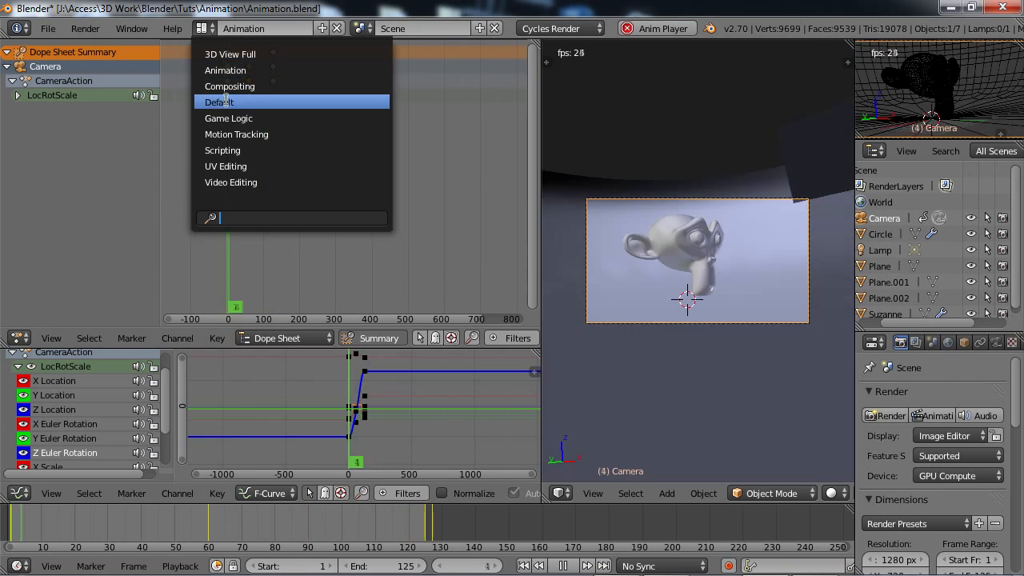
{"action": "left_click", "coordinate": [220, 102]}
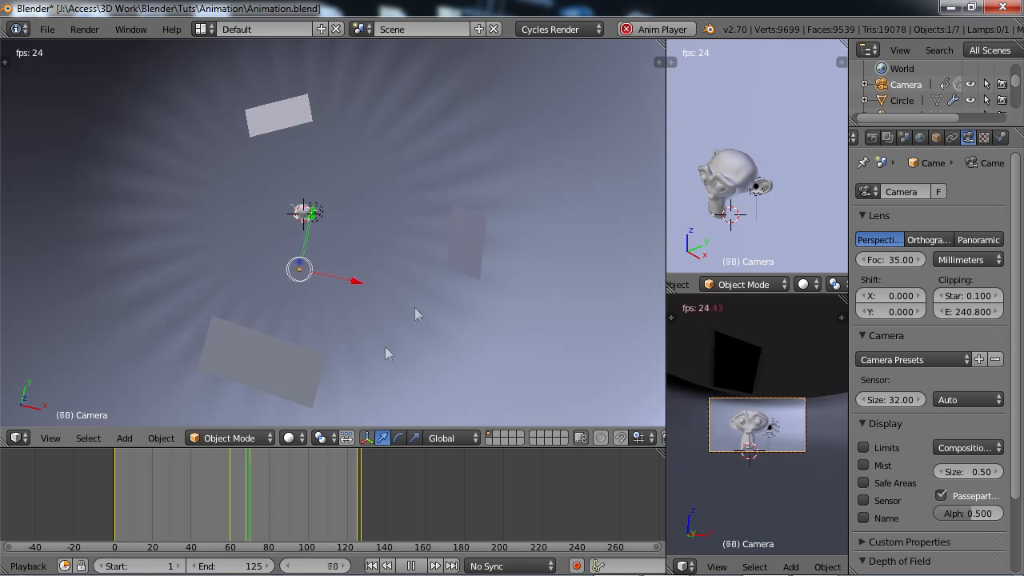
{"action": "left_click", "coordinate": [872, 137]}
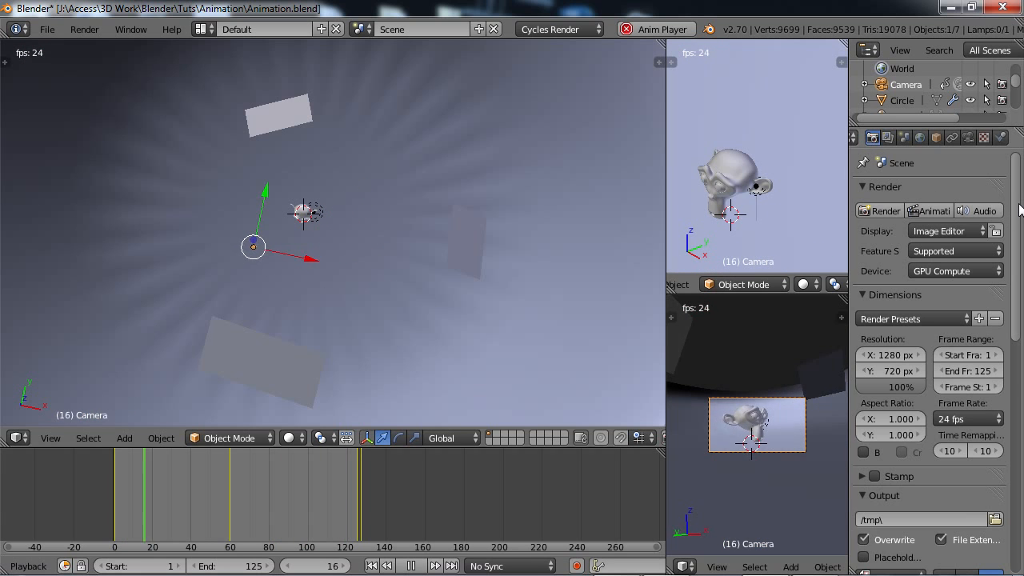
{"action": "scroll", "coordinate": [1019, 216], "scroll_direction": "down", "scroll_amount": 1}
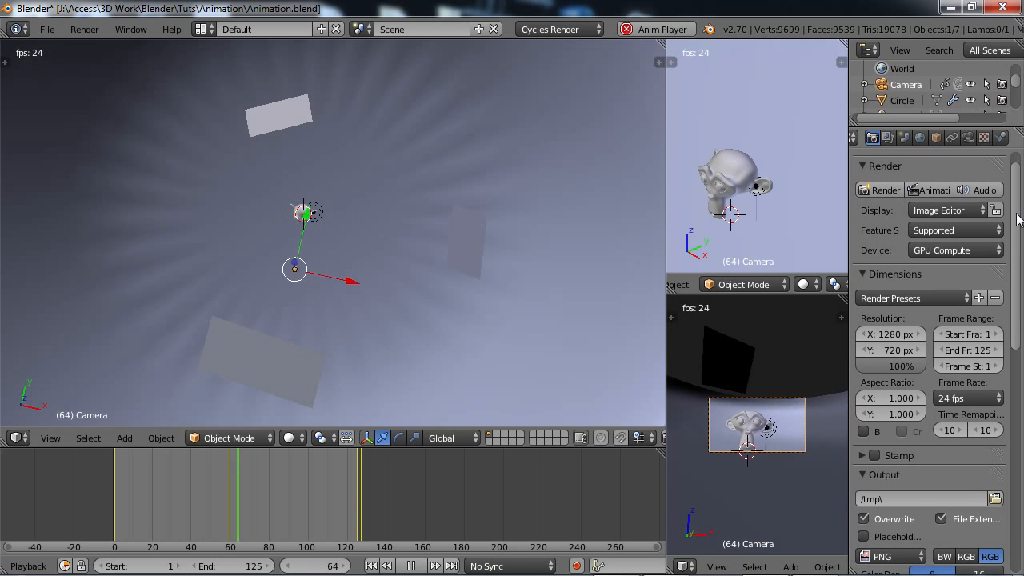
{"action": "scroll", "coordinate": [1019, 220], "scroll_direction": "down", "scroll_amount": 2}
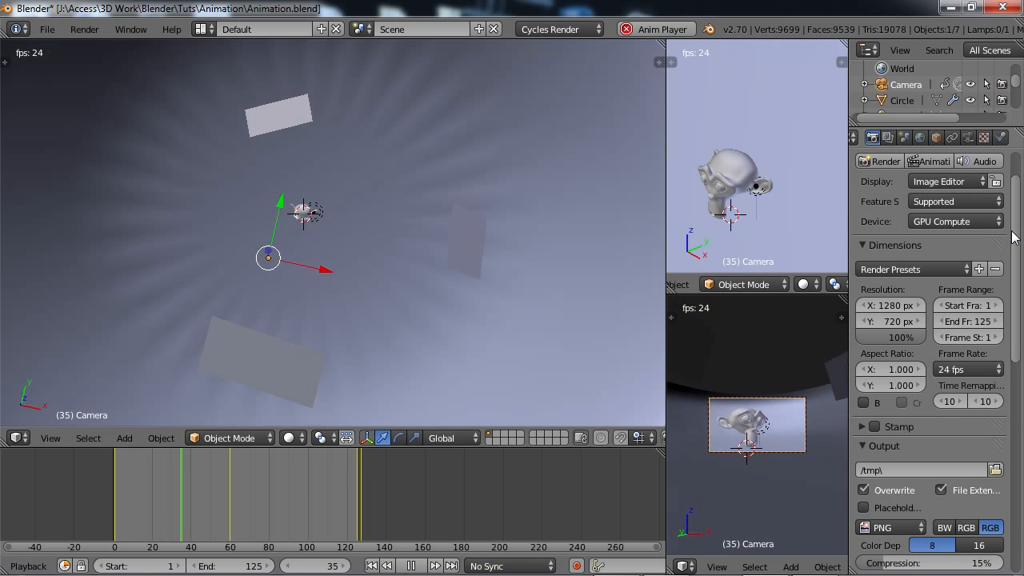
{"action": "scroll", "coordinate": [998, 240], "scroll_direction": "down", "scroll_amount": 2}
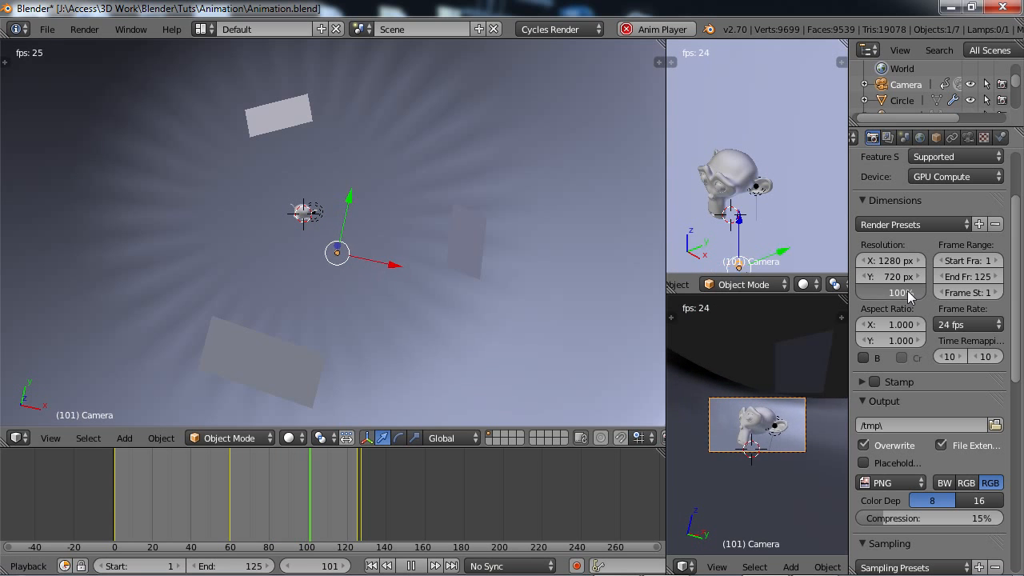
{"action": "left_click_drag", "start_coordinate": [885, 293], "coordinate": [916, 291]}
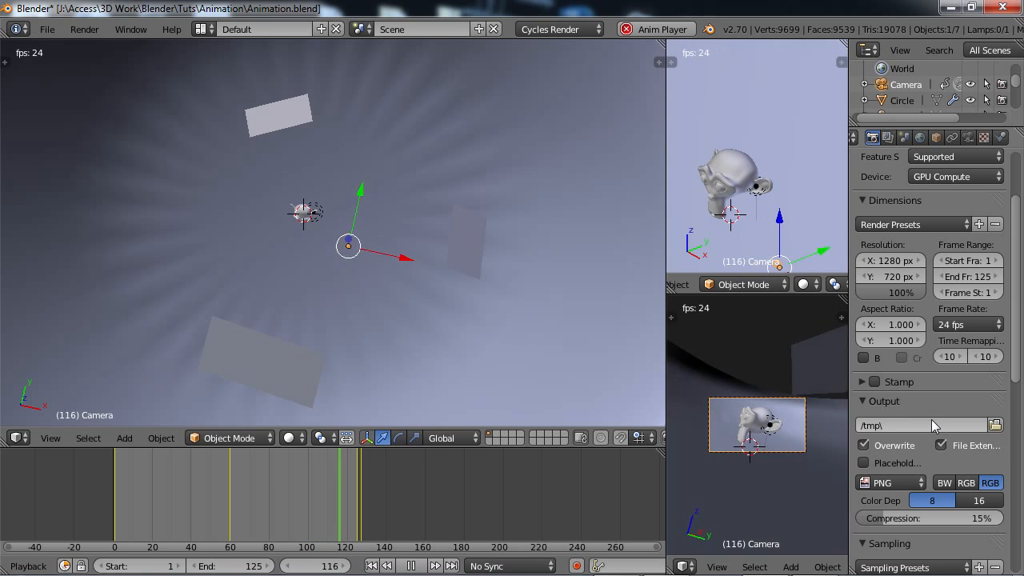
Browse for the render output location and create an Animation subfolder inside J:\Access\3D Work\Blender\Tuts\Animation.
{"action": "left_click", "coordinate": [996, 425]}
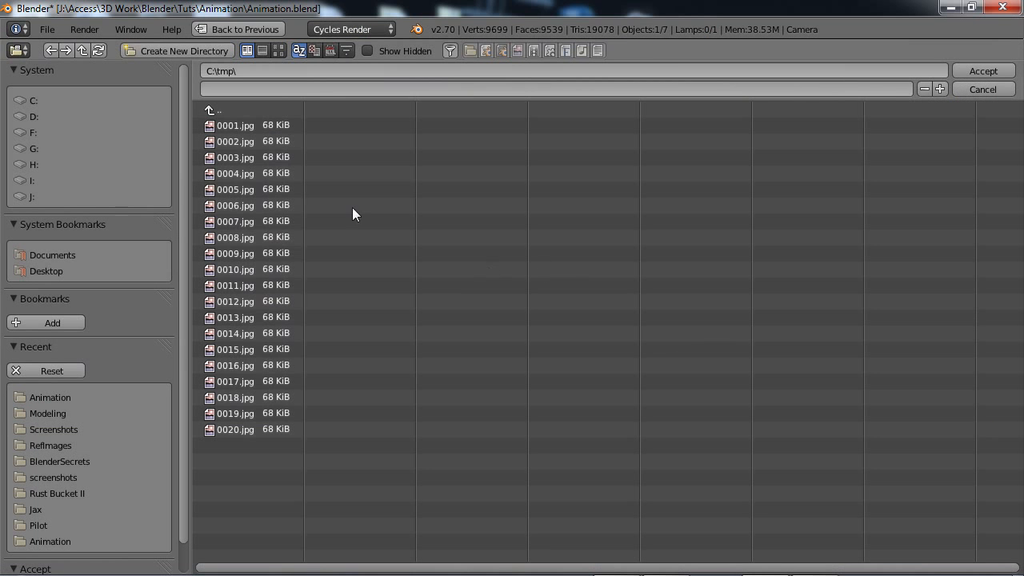
{"action": "left_click", "coordinate": [45, 397]}
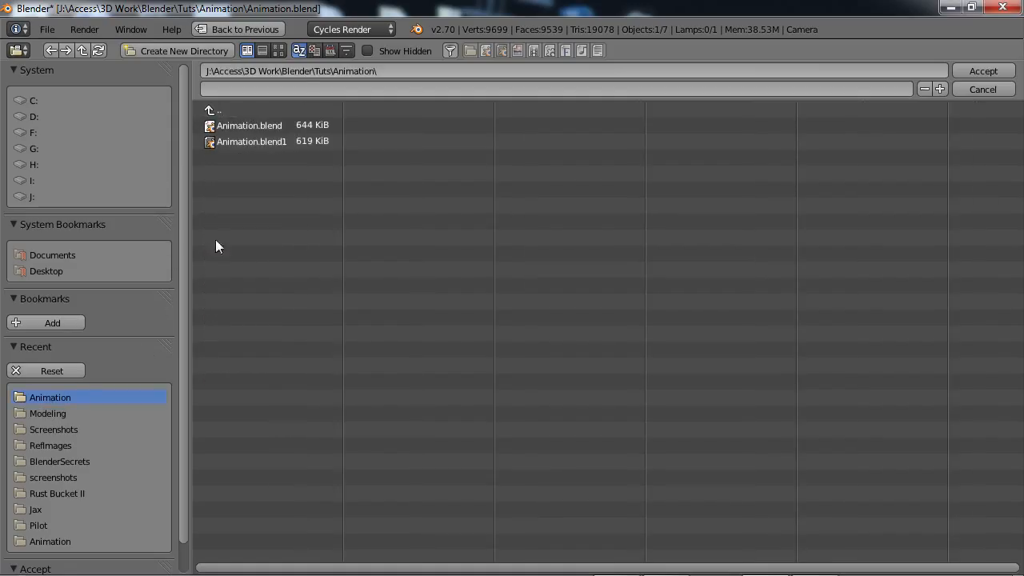
{"action": "left_click", "coordinate": [387, 70]}
{"action": "key", "text": "ctrl+a"}
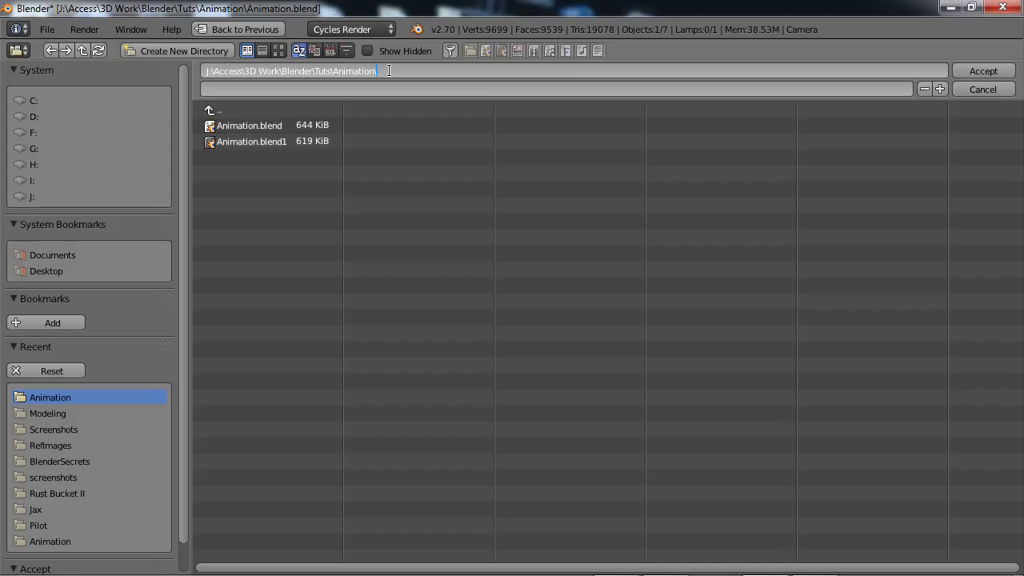
{"action": "type", "text": "Animation"}
{"action": "key", "text": "Return"}
{"action": "left_click", "coordinate": [356, 72]}
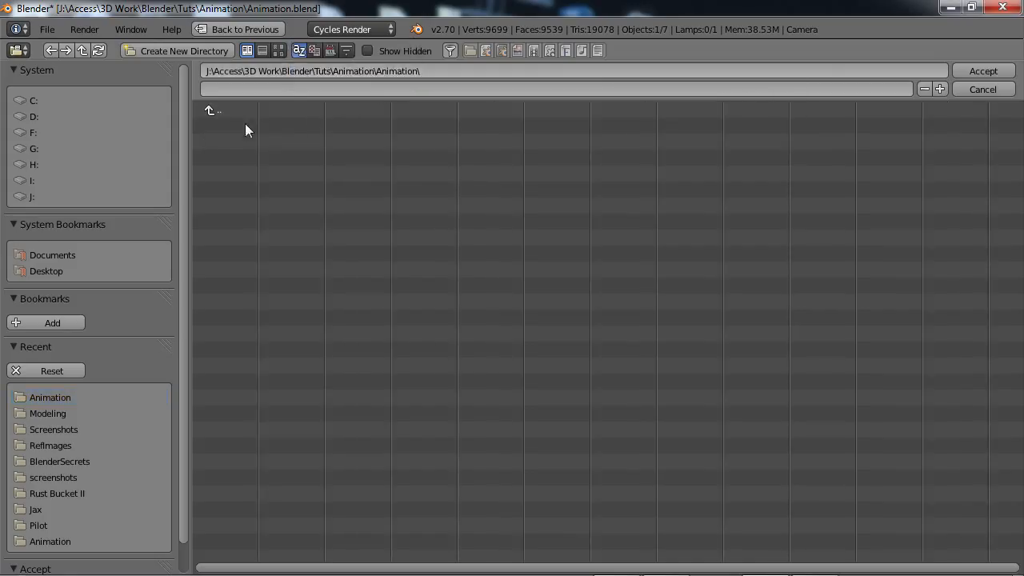
Name the render output files test and accept the new Animation subfolder as their location.
{"action": "left_click", "coordinate": [287, 91]}
{"action": "type", "text": "test"}
{"action": "key", "text": "Return"}
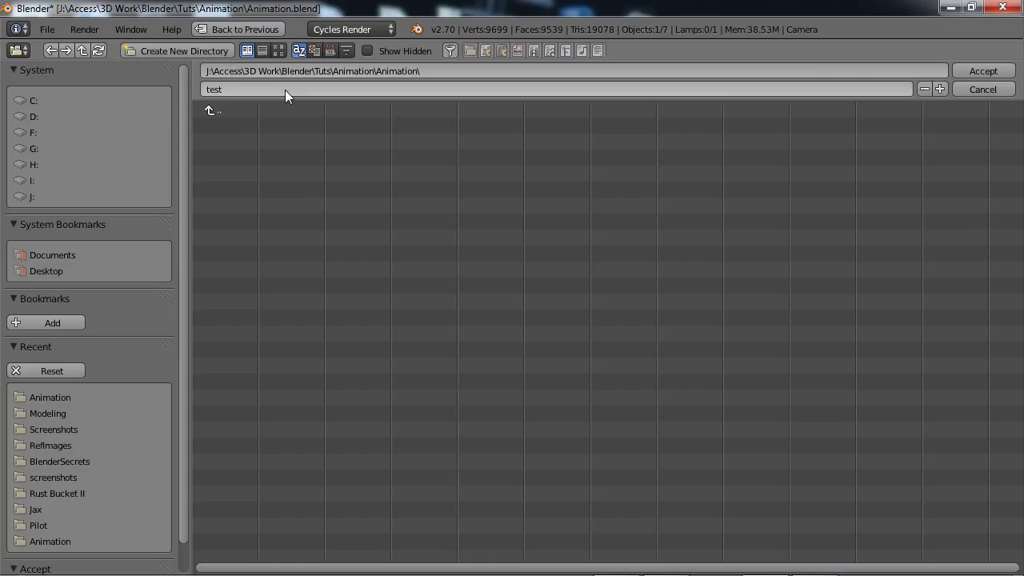
{"action": "left_click", "coordinate": [992, 71]}
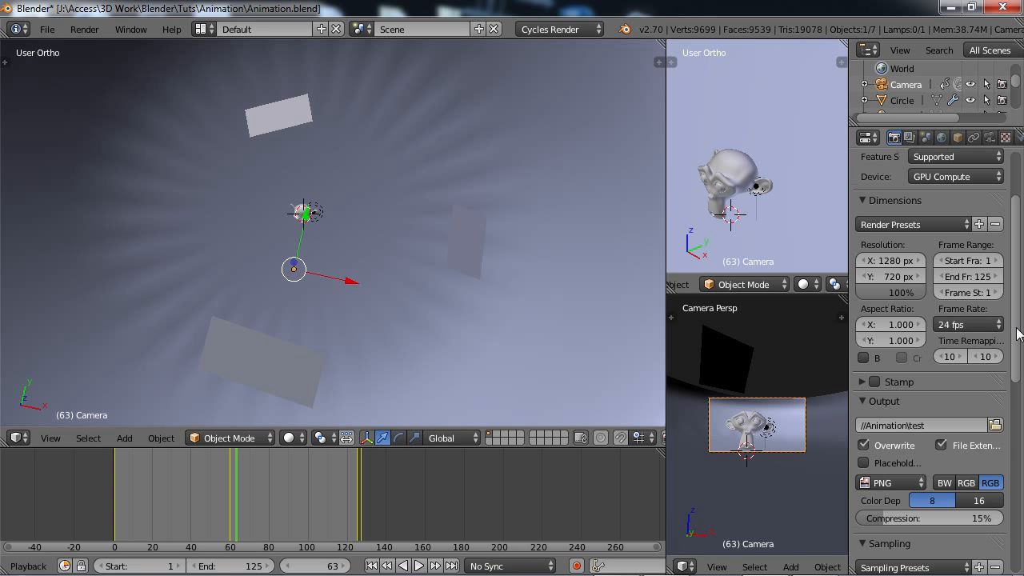
Set the render output file format to JPEG.
{"action": "scroll", "coordinate": [1019, 335], "scroll_direction": "down", "scroll_amount": 5}
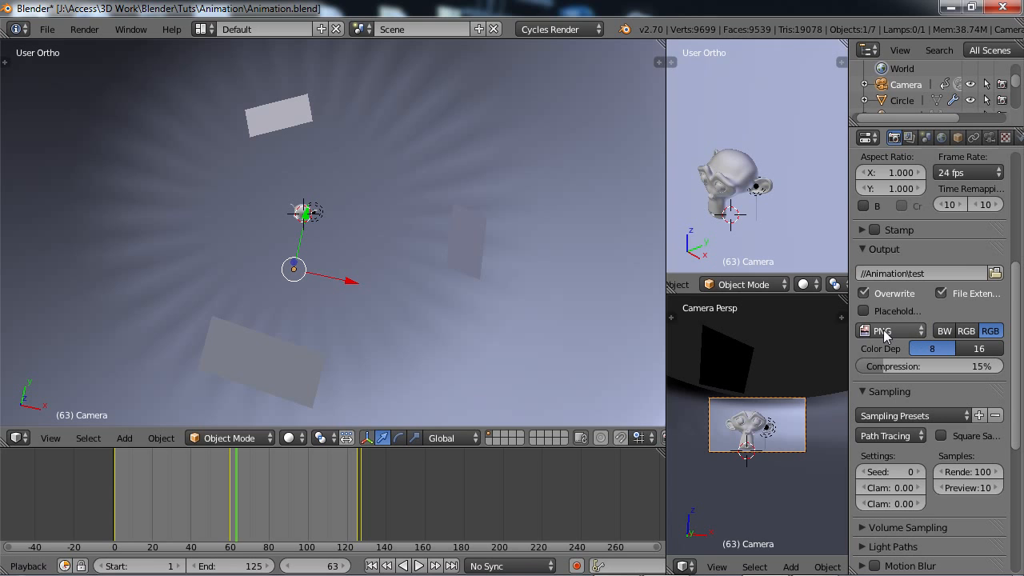
{"action": "left_click", "coordinate": [907, 328]}
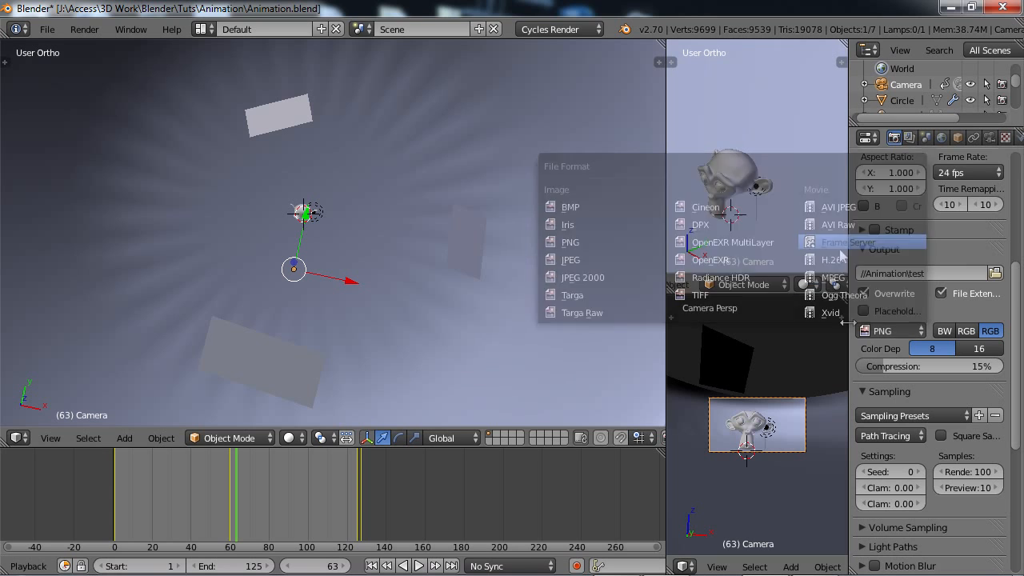
{"action": "left_click", "coordinate": [887, 329]}
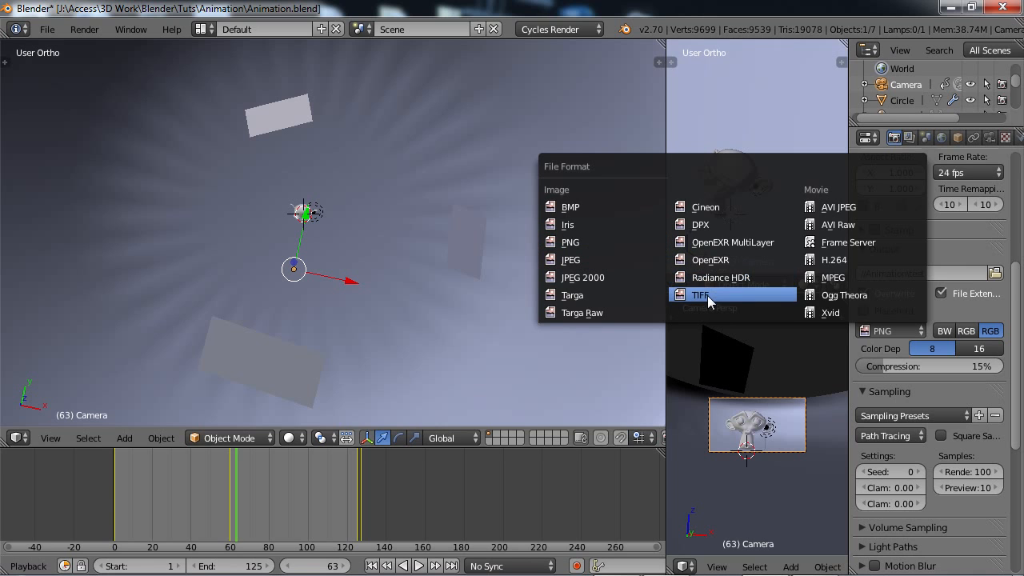
{"action": "left_click", "coordinate": [572, 262]}
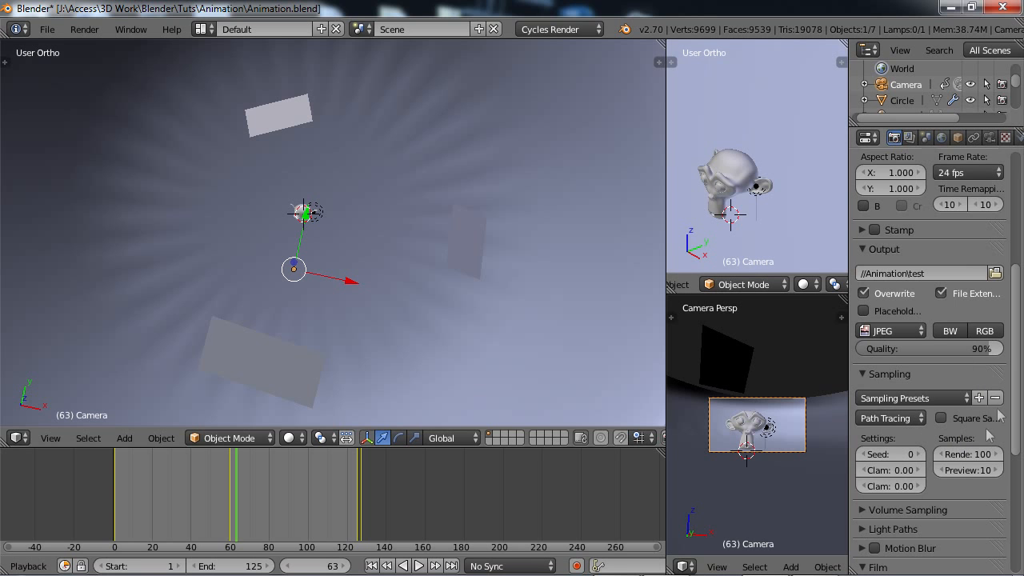
Set the number of render samples to 500.
{"action": "scroll", "coordinate": [992, 416], "scroll_direction": "down", "scroll_amount": 2}
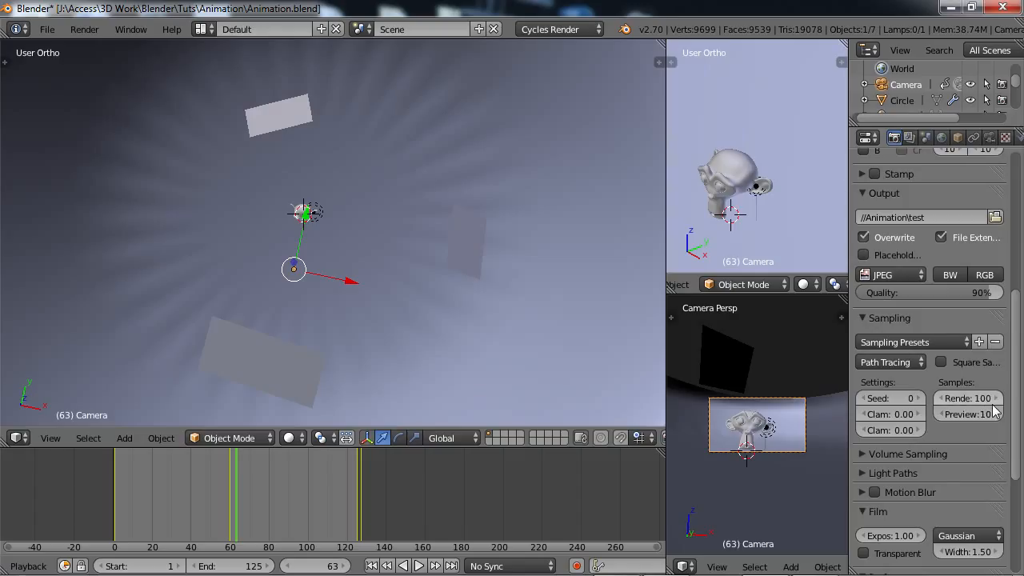
{"action": "left_click", "coordinate": [985, 404]}
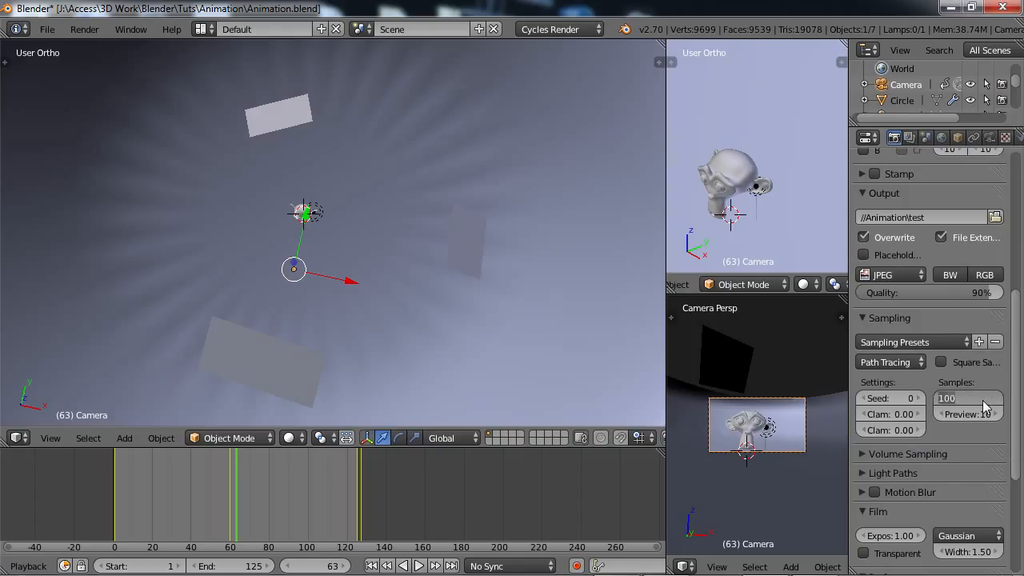
{"action": "type", "text": "500"}
{"action": "key", "text": "Return"}
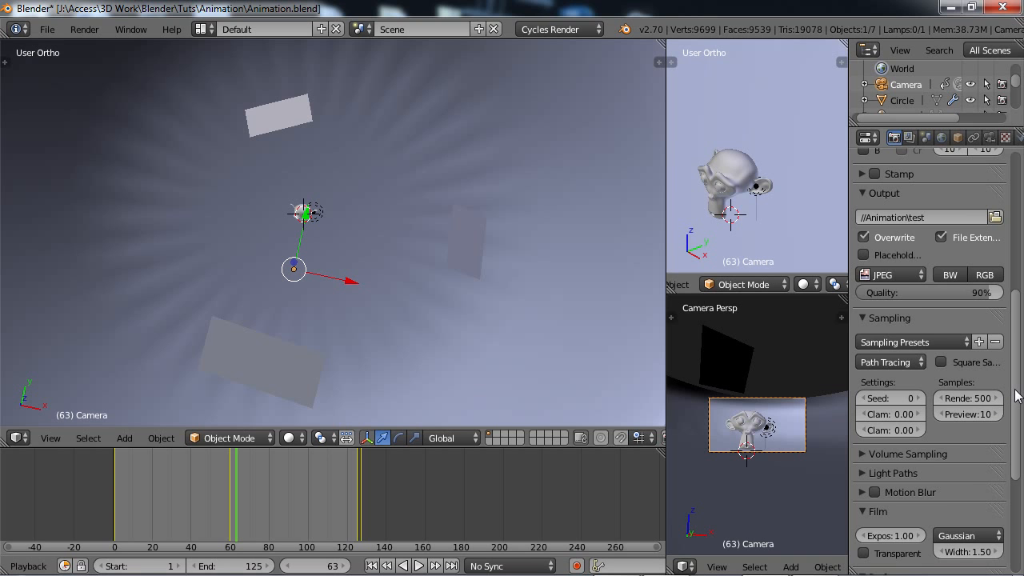
Save the project over the existing Animation.blend file and start rendering the full animation.
{"action": "mouse_move", "coordinate": [1017, 396]}
{"action": "left_mouse_down"}
{"action": "mouse_move", "coordinate": [1023, 501]}
{"action": "mouse_move", "coordinate": [1020, 240]}
{"action": "mouse_move", "coordinate": [1020, 428]}
{"action": "mouse_move", "coordinate": [1019, 267]}
{"action": "left_mouse_up"}
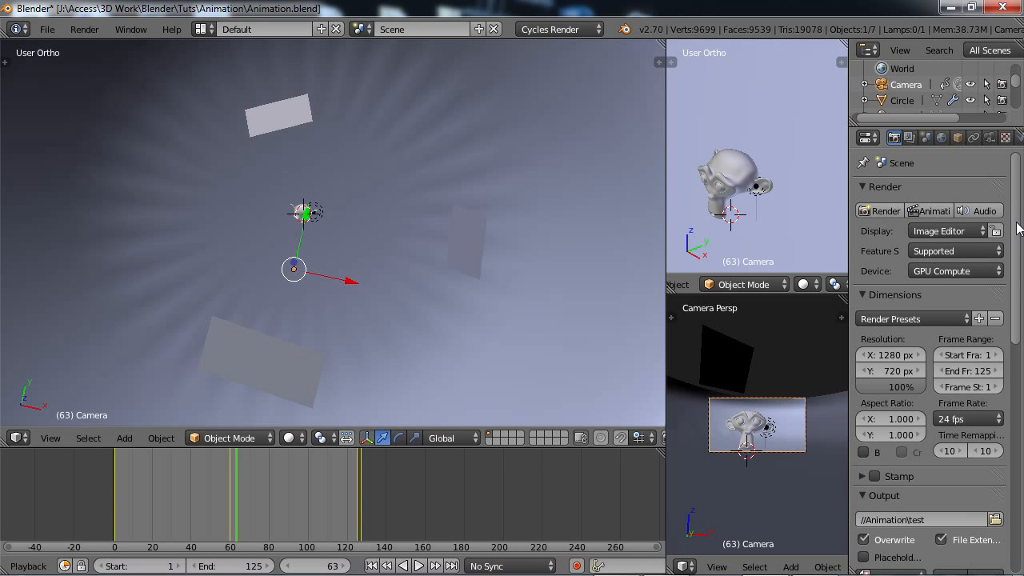
{"action": "left_click_drag", "start_coordinate": [1018, 228], "coordinate": [1020, 361]}
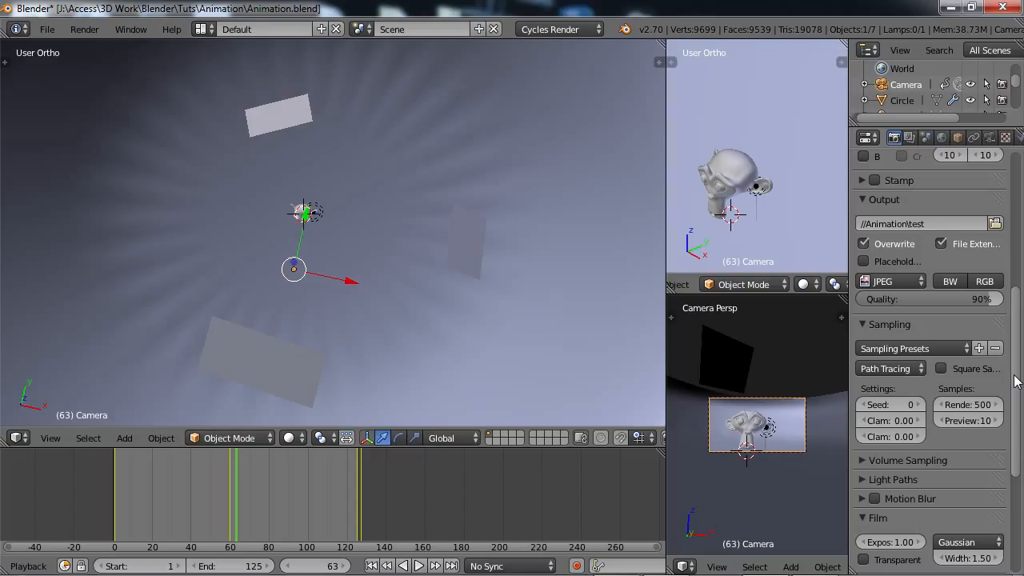
{"action": "left_click_drag", "start_coordinate": [1015, 381], "coordinate": [1016, 232]}
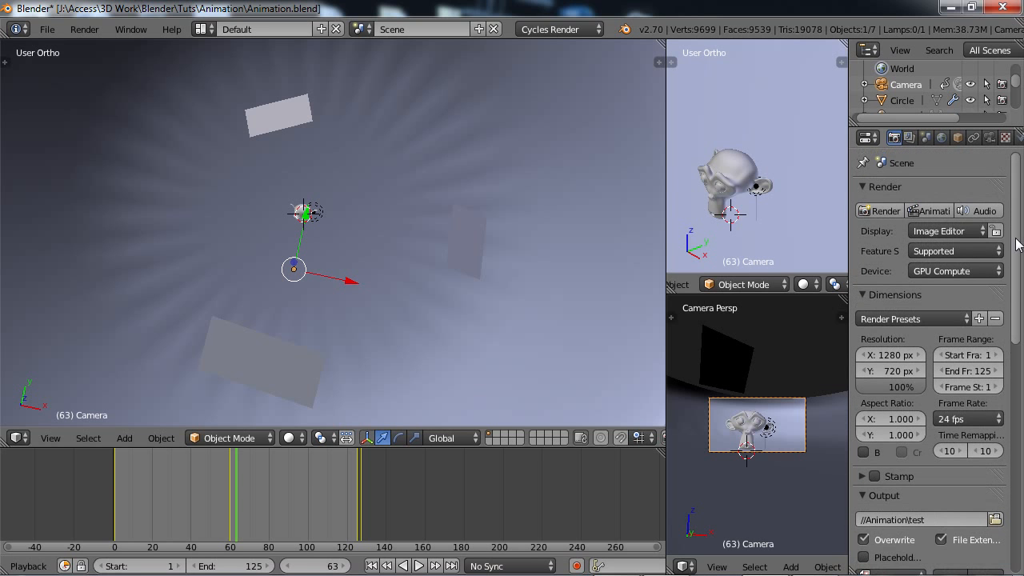
{"action": "key", "text": "ctrl+s"}
{"action": "left_click", "coordinate": [468, 332]}
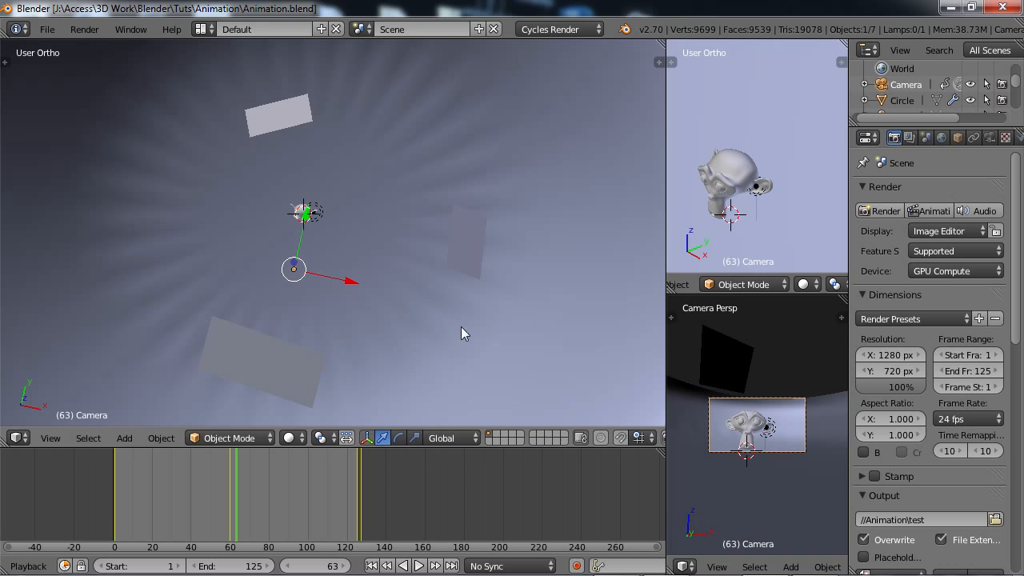
{"action": "left_click", "coordinate": [928, 210]}
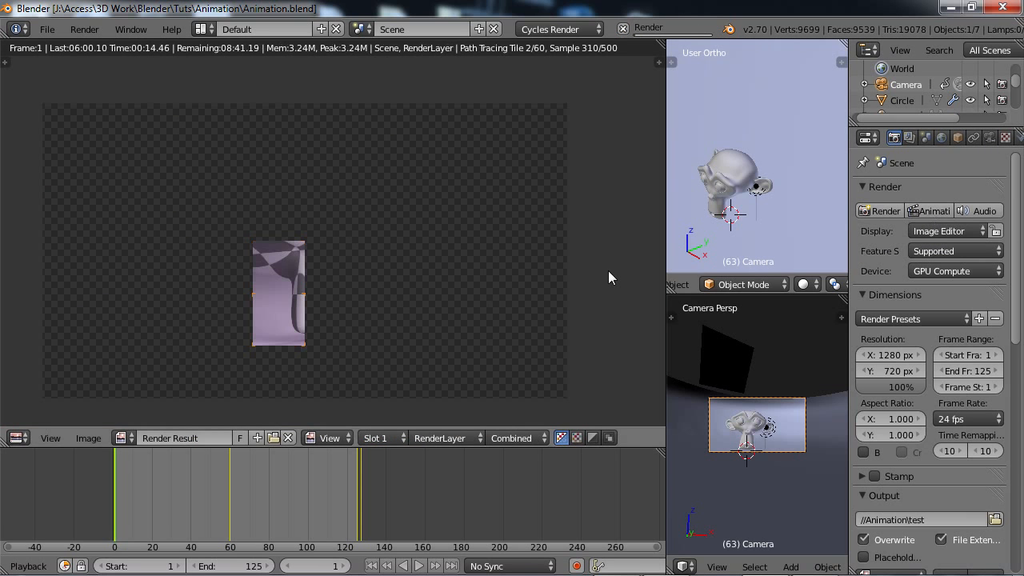